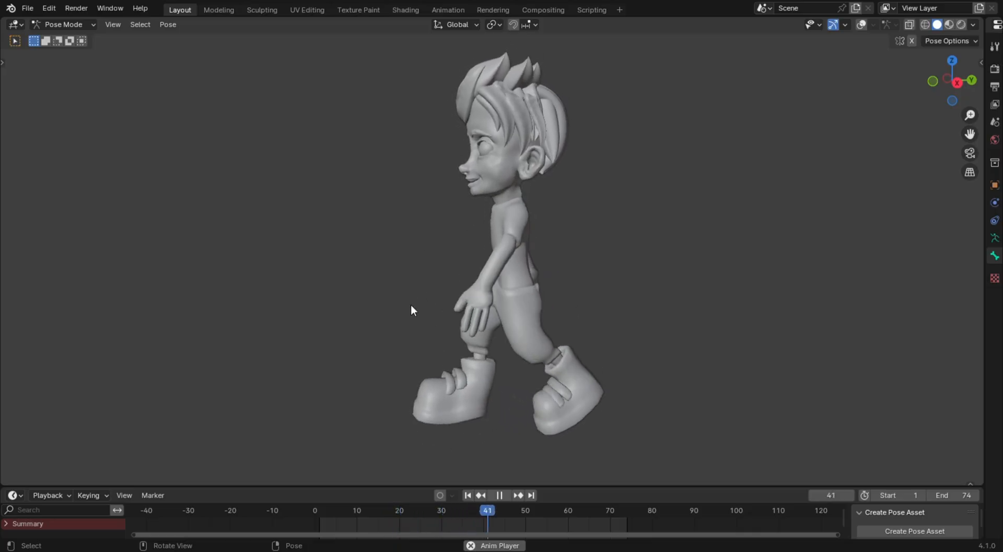
Turn on the viewport overlays and examine the character's walk animation together with its rig controls from several angles
{"action": "middle_click_drag", "start_coordinate": [509, 312], "coordinate": [540, 305]}
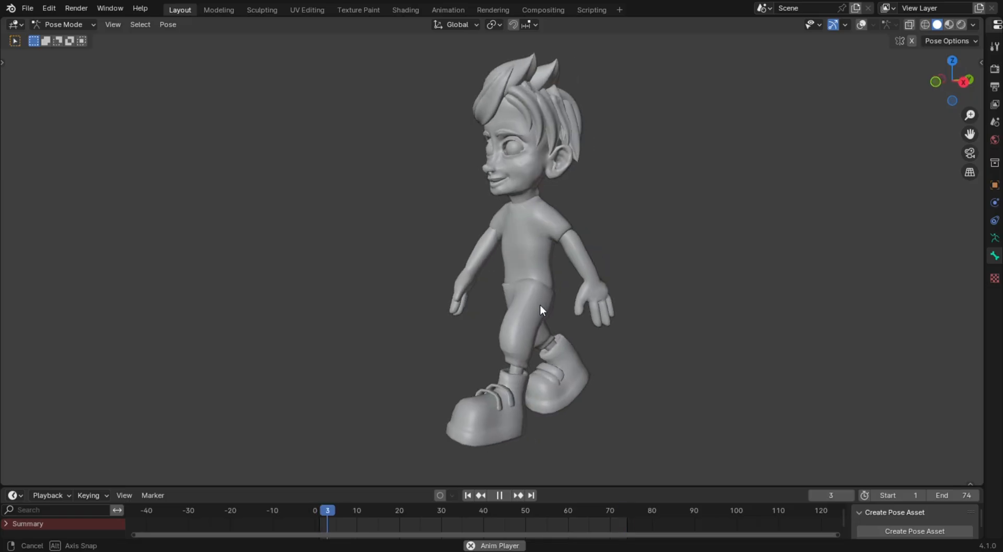
{"action": "left_click", "coordinate": [862, 25]}
{"action": "middle_click_drag", "start_coordinate": [675, 253], "coordinate": [638, 263]}
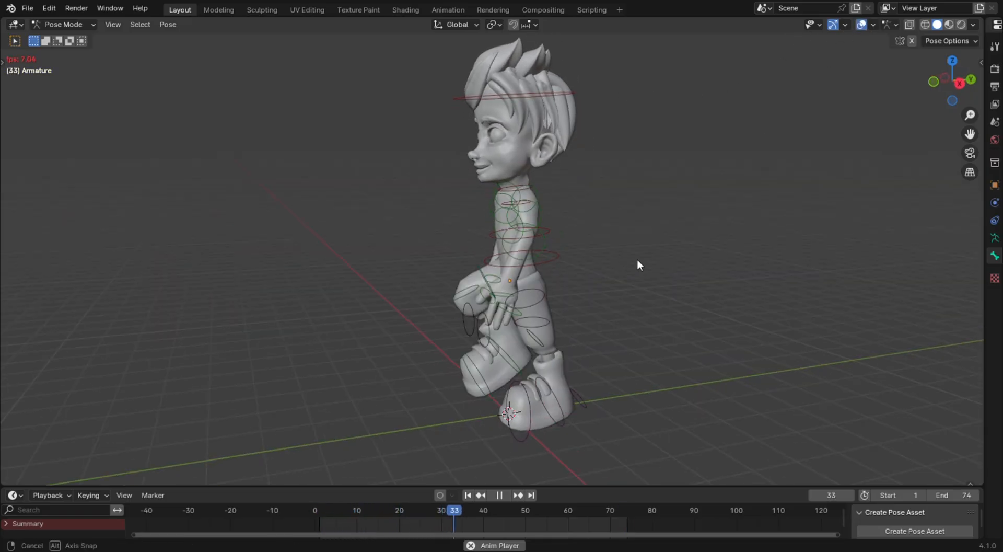
{"action": "scroll", "coordinate": [538, 193], "scroll_direction": "up", "scroll_amount": 5}
{"action": "scroll", "coordinate": [554, 215], "scroll_direction": "down", "scroll_amount": 6}
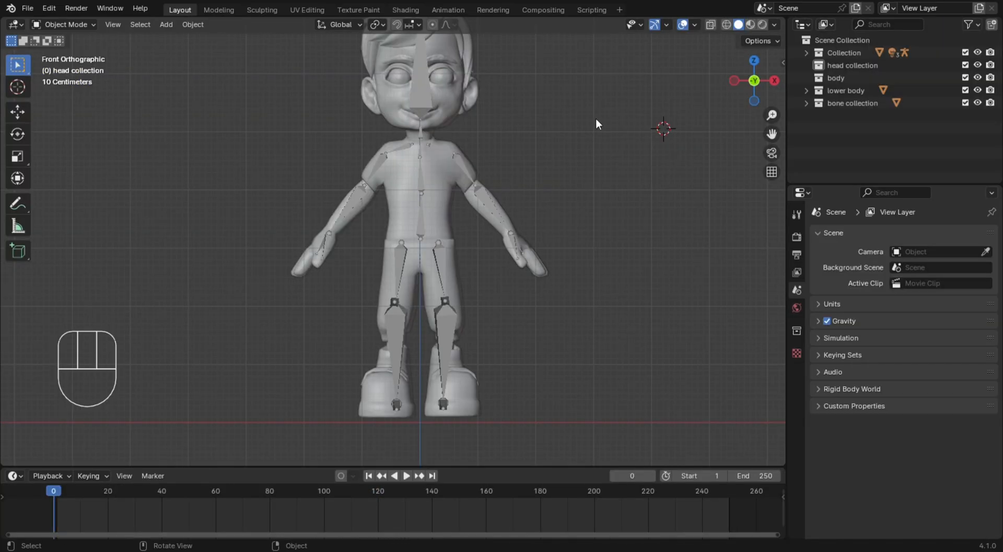
Examine the character mesh and its armature from the front and the side
{"action": "scroll", "coordinate": [590, 133], "scroll_direction": "down", "scroll_amount": 6}
{"action": "scroll", "coordinate": [590, 133], "scroll_direction": "up", "scroll_amount": 6}
{"action": "scroll", "coordinate": [591, 135], "scroll_direction": "down", "scroll_amount": 6}
{"action": "middle_click_drag", "start_coordinate": [590, 136], "coordinate": [414, 243]}
{"action": "scroll", "coordinate": [407, 184], "scroll_direction": "up", "scroll_amount": 5}
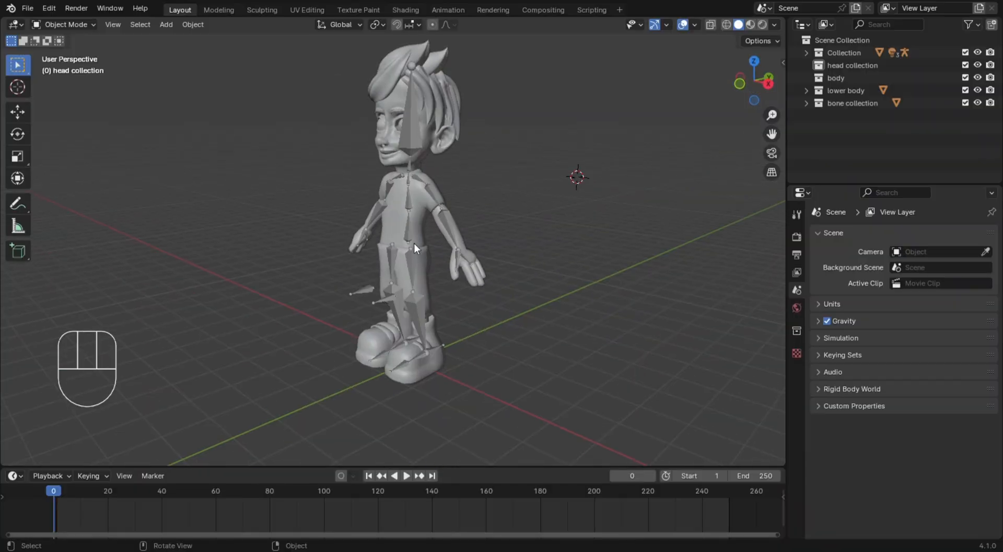
{"action": "scroll", "coordinate": [434, 251], "scroll_direction": "down", "scroll_amount": 2}
{"action": "scroll", "coordinate": [455, 259], "scroll_direction": "up", "scroll_amount": 3}
{"action": "mouse_move", "coordinate": [464, 262]}
{"action": "middle_mouse_down"}
{"action": "mouse_move", "coordinate": [475, 267]}
{"action": "mouse_move", "coordinate": [405, 233]}
{"action": "mouse_move", "coordinate": [575, 230]}
{"action": "mouse_move", "coordinate": [554, 246]}
{"action": "mouse_move", "coordinate": [463, 244]}
{"action": "middle_mouse_up"}
{"action": "scroll", "coordinate": [554, 246], "scroll_direction": "down", "scroll_amount": 2}
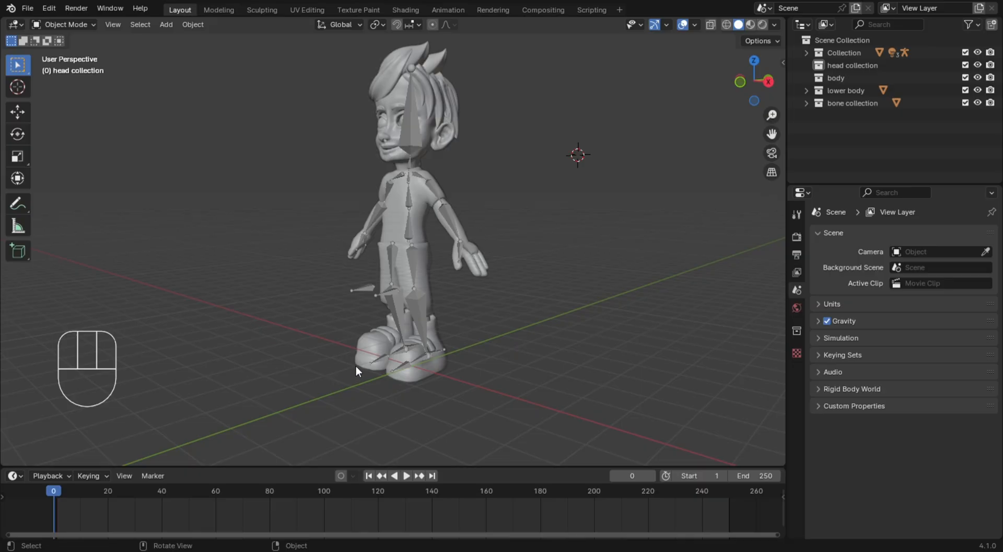
Select the character's armature and enter Edit Mode in front view
{"action": "middle_click_drag", "start_coordinate": [382, 369], "coordinate": [470, 374]}
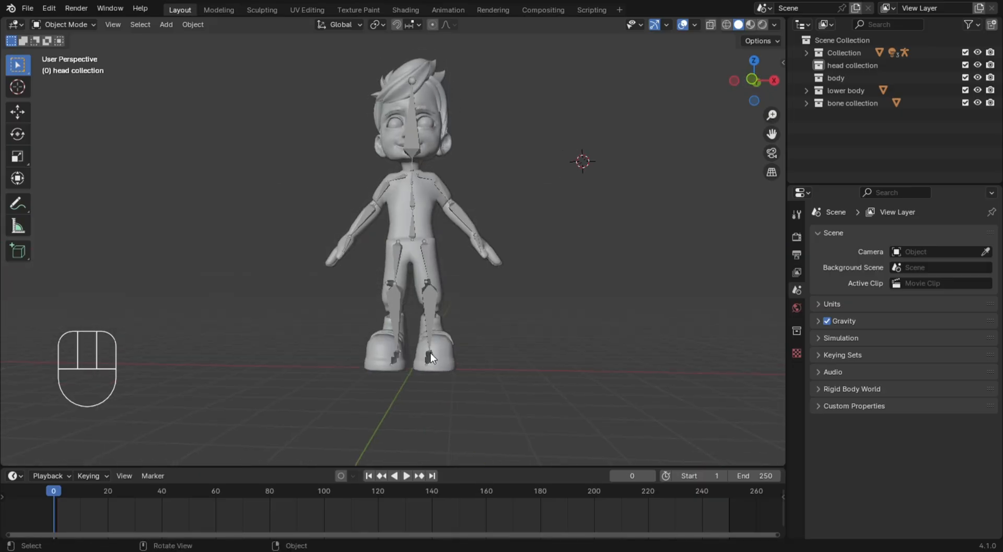
{"action": "left_click", "coordinate": [430, 358]}
{"action": "key", "text": "KP_1"}
{"action": "scroll", "coordinate": [527, 360], "scroll_direction": "up", "scroll_amount": 2}
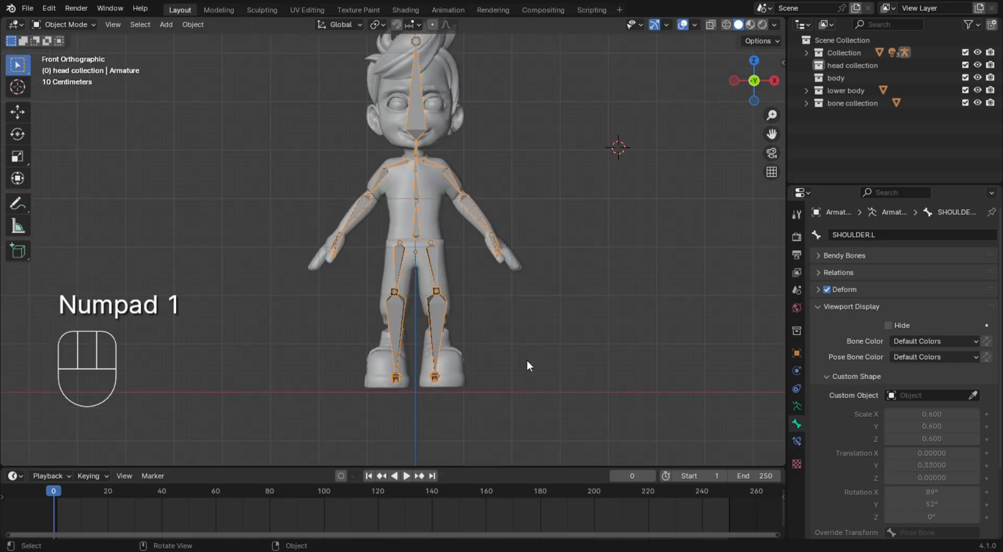
{"action": "left_click", "coordinate": [77, 24]}
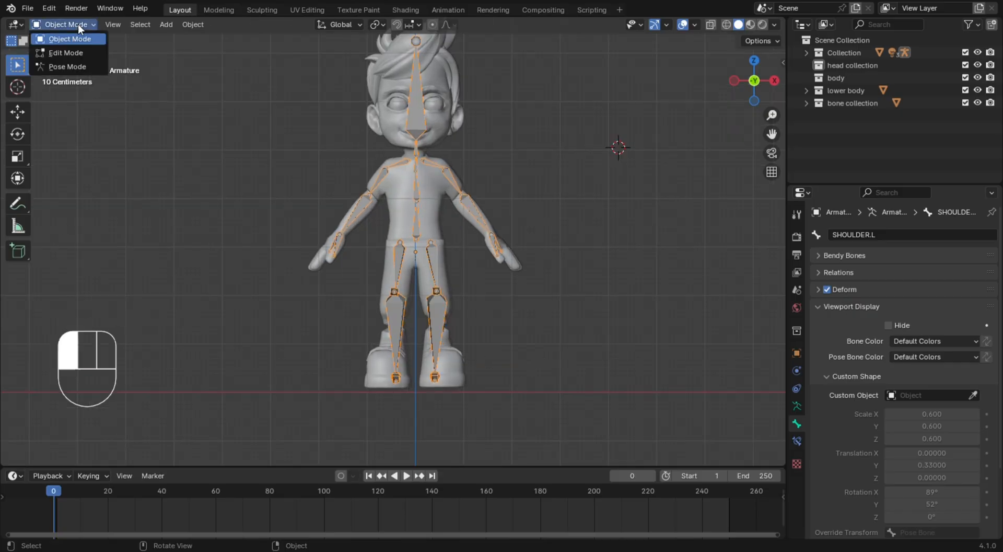
{"action": "left_click", "coordinate": [82, 53]}
Delete the existing bone standing between the character's feet
{"action": "left_click", "coordinate": [580, 300]}
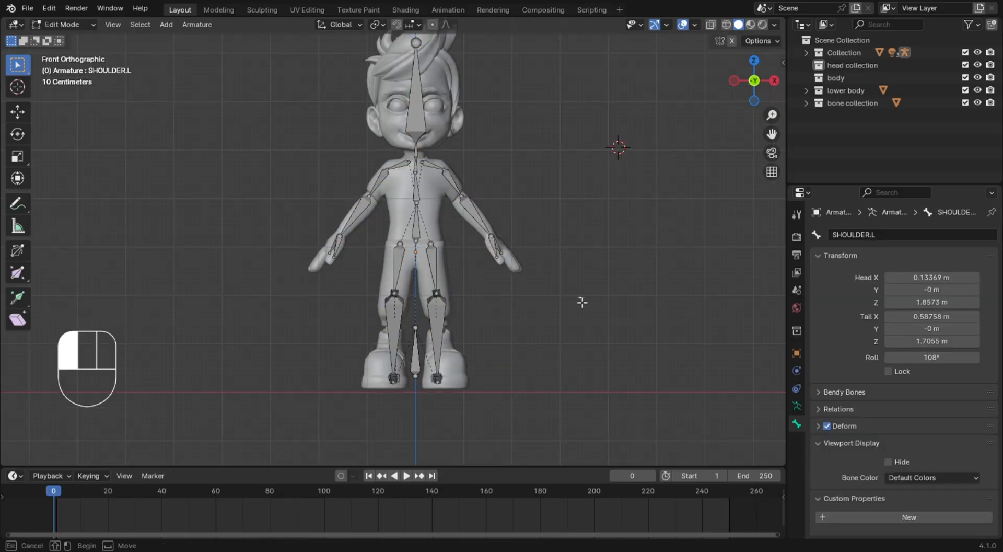
{"action": "left_click", "coordinate": [416, 353]}
{"action": "key", "text": "x"}
{"action": "left_click", "coordinate": [442, 373]}
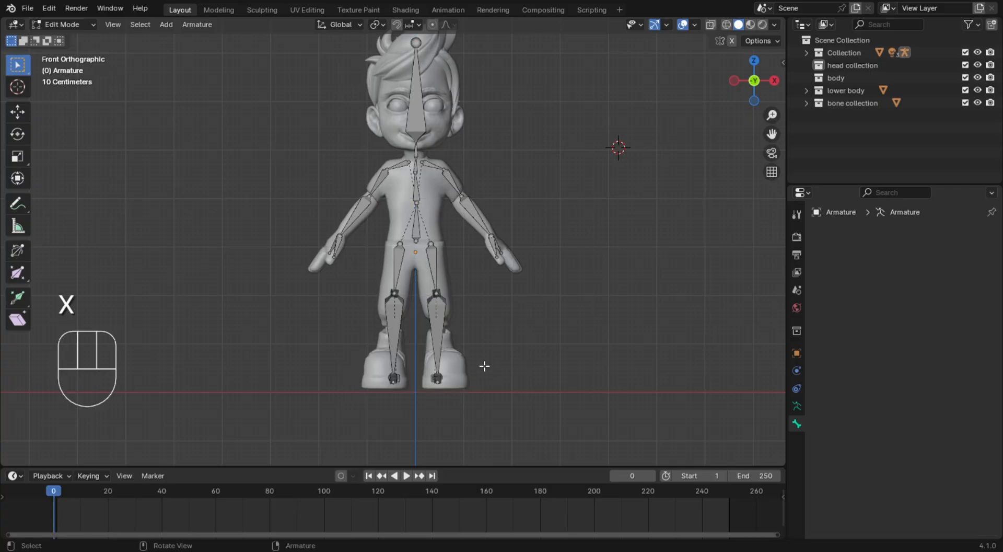
Snap the 3D cursor to the world origin in front view
{"action": "mouse_move", "coordinate": [455, 248]}
{"action": "middle_mouse_down"}
{"action": "mouse_move", "coordinate": [331, 287]}
{"action": "mouse_move", "coordinate": [463, 281]}
{"action": "mouse_move", "coordinate": [448, 251]}
{"action": "middle_mouse_up"}
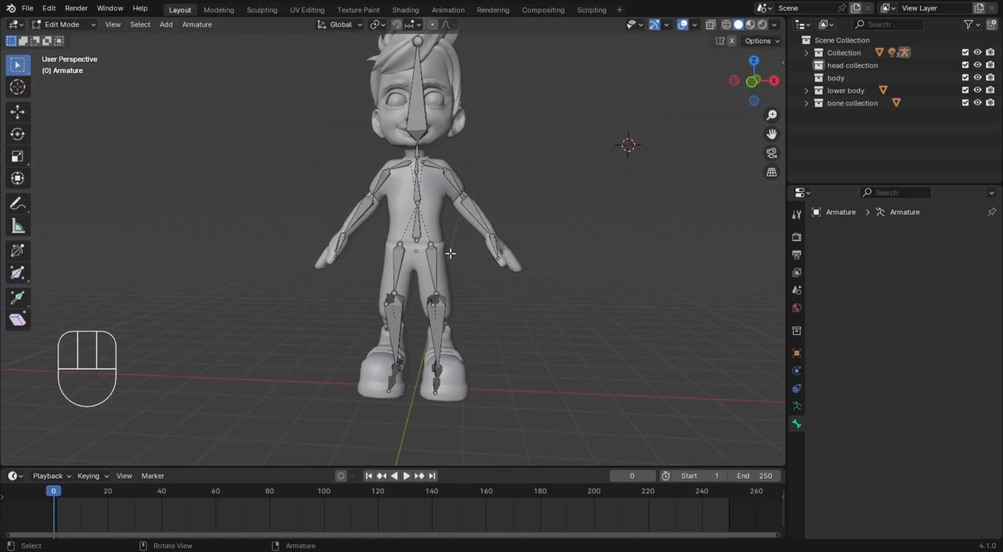
{"action": "left_click", "coordinate": [513, 382]}
{"action": "key", "text": "KP_1"}
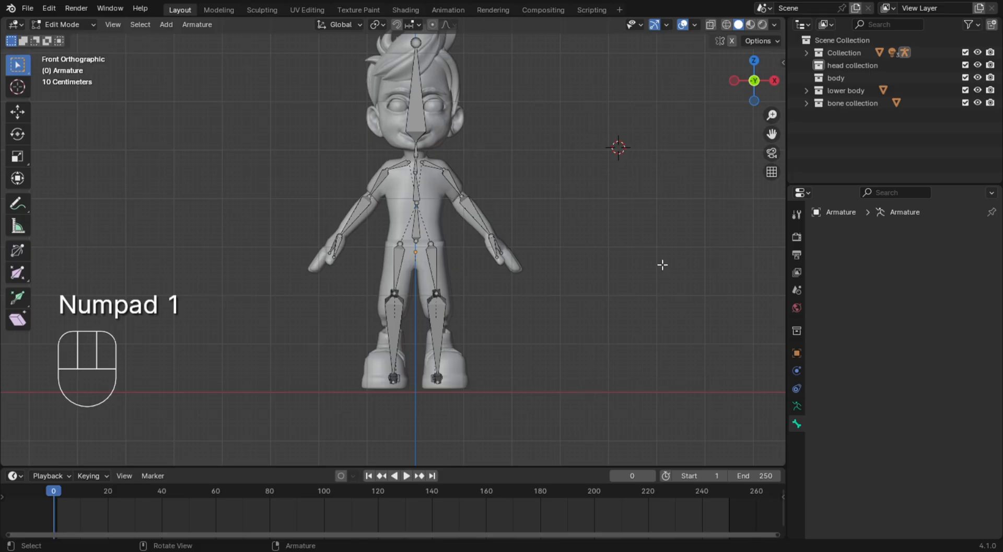
{"action": "middle_click_drag", "start_coordinate": [497, 344], "coordinate": [202, 176]}
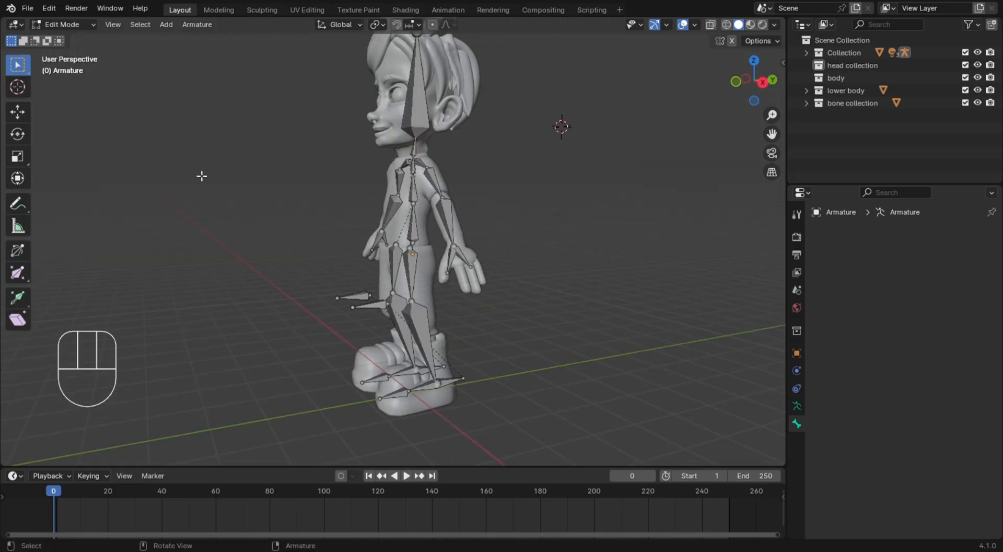
{"action": "left_click", "coordinate": [550, 255]}
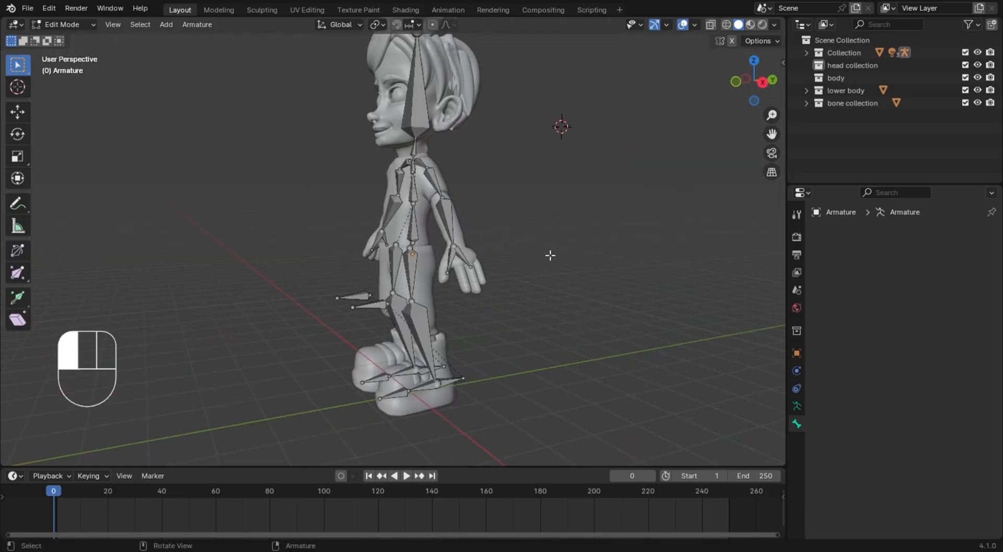
{"action": "key", "text": "KP_1"}
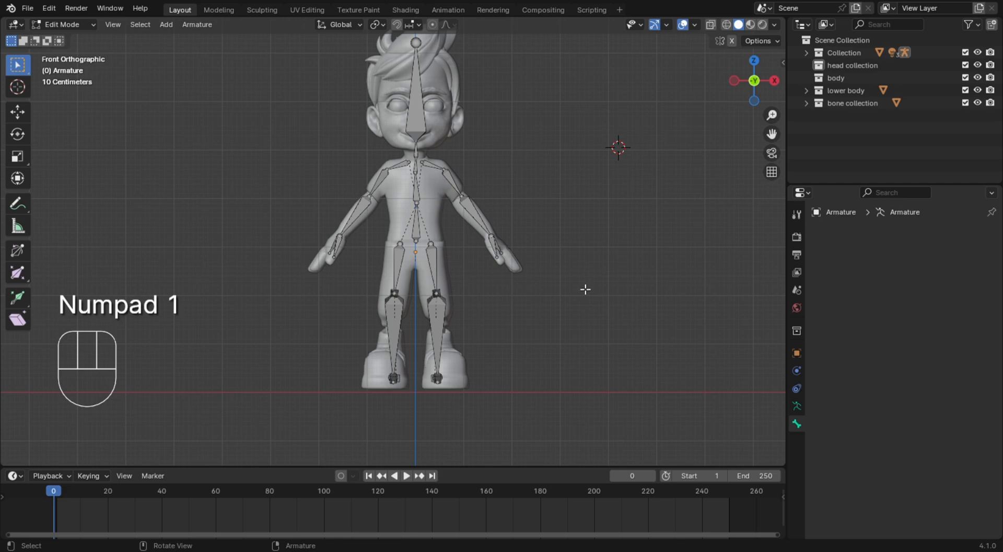
{"action": "key", "text": "shift+s"}
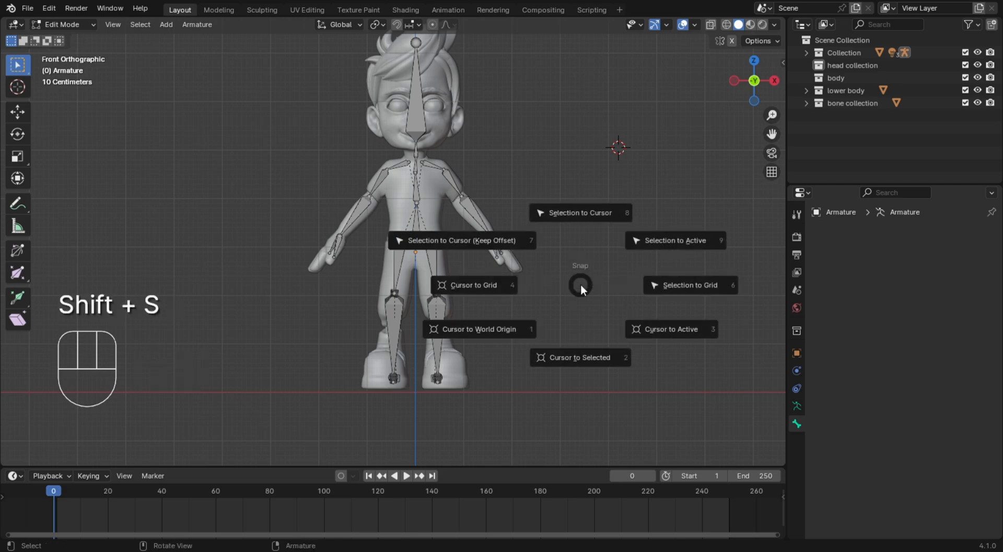
{"action": "left_click", "coordinate": [475, 327]}
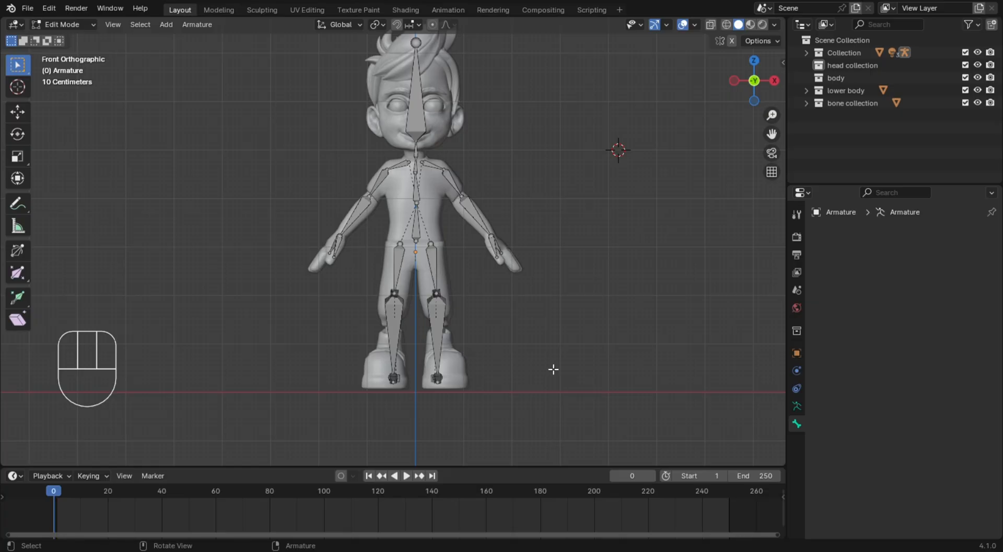
{"action": "key", "text": "shift+s"}
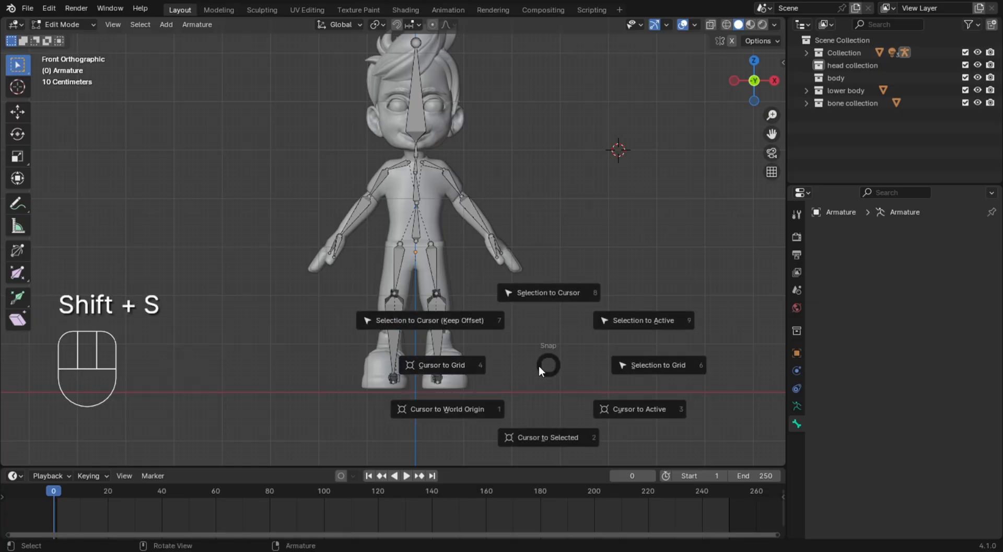
{"action": "left_click", "coordinate": [462, 409]}
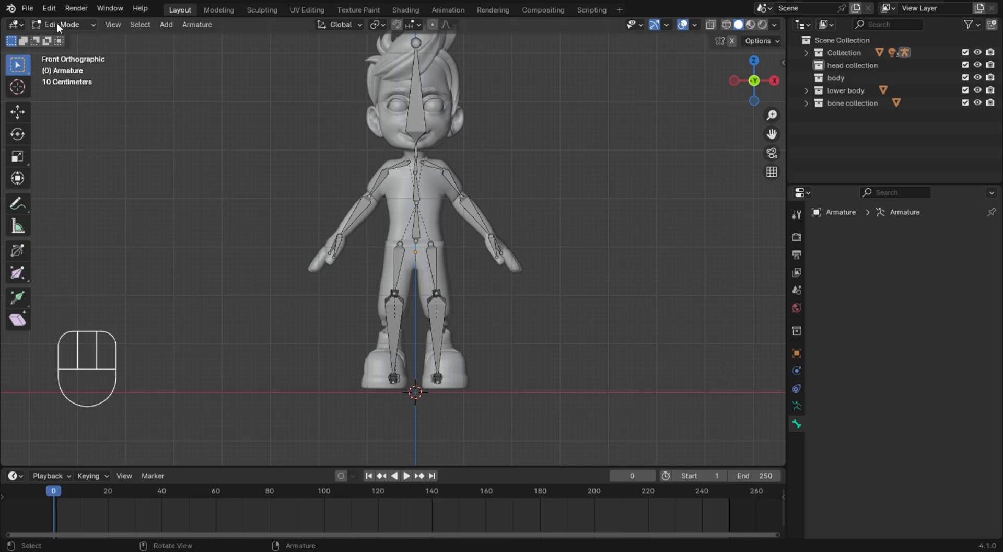
Add a new bone to the armature at the 3D cursor between the feet
{"action": "key", "text": "shift+a"}
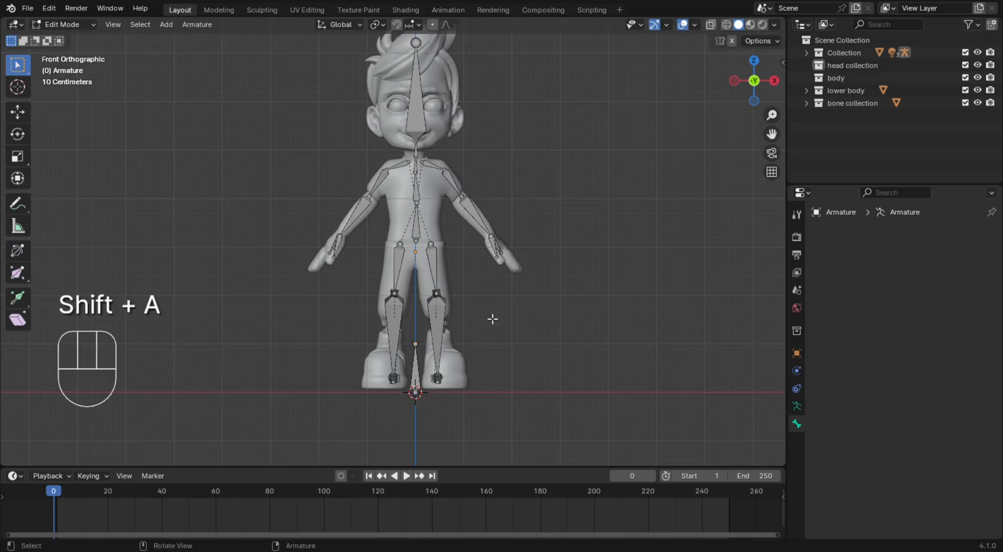
{"action": "middle_click_drag", "start_coordinate": [493, 319], "coordinate": [482, 351]}
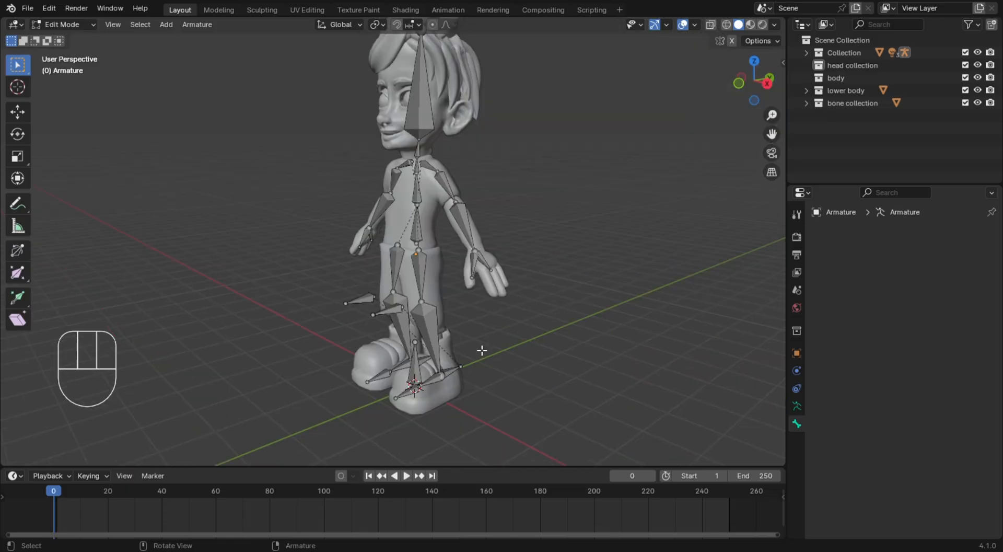
{"action": "middle_click_drag", "start_coordinate": [535, 333], "coordinate": [581, 359]}
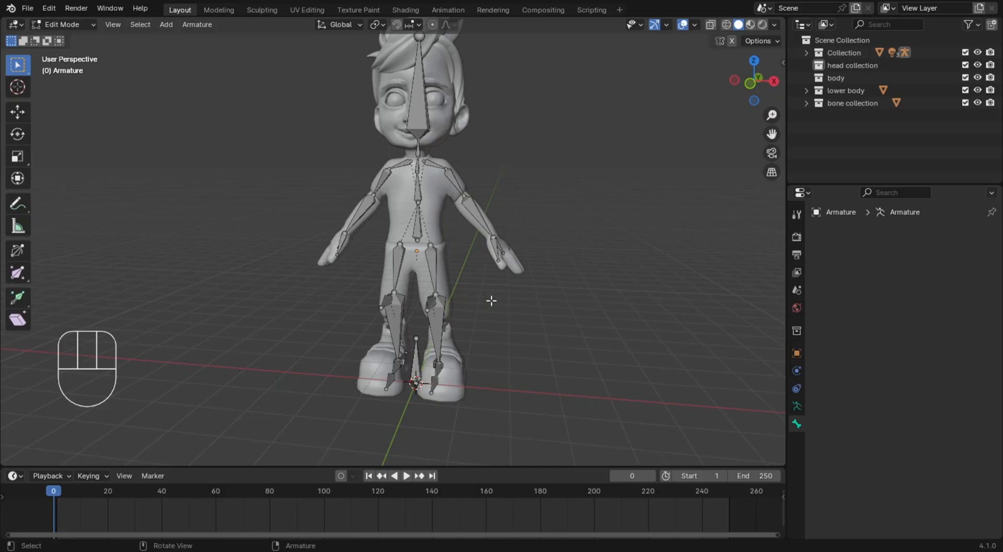
Parent the SPIN bone, both IK target bones and both knee pole bones to the new bone between the feet with Keep Offset
{"action": "left_click", "coordinate": [426, 244]}
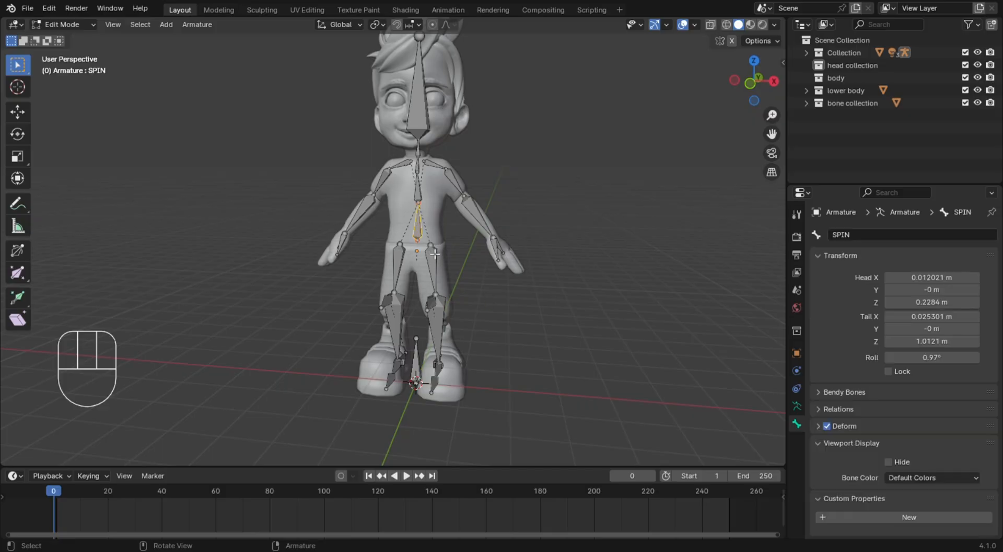
{"action": "scroll", "coordinate": [449, 237], "scroll_direction": "up", "scroll_amount": 2}
{"action": "scroll", "coordinate": [449, 235], "scroll_direction": "down", "scroll_amount": 6}
{"action": "scroll", "coordinate": [419, 236], "scroll_direction": "up", "scroll_amount": 2}
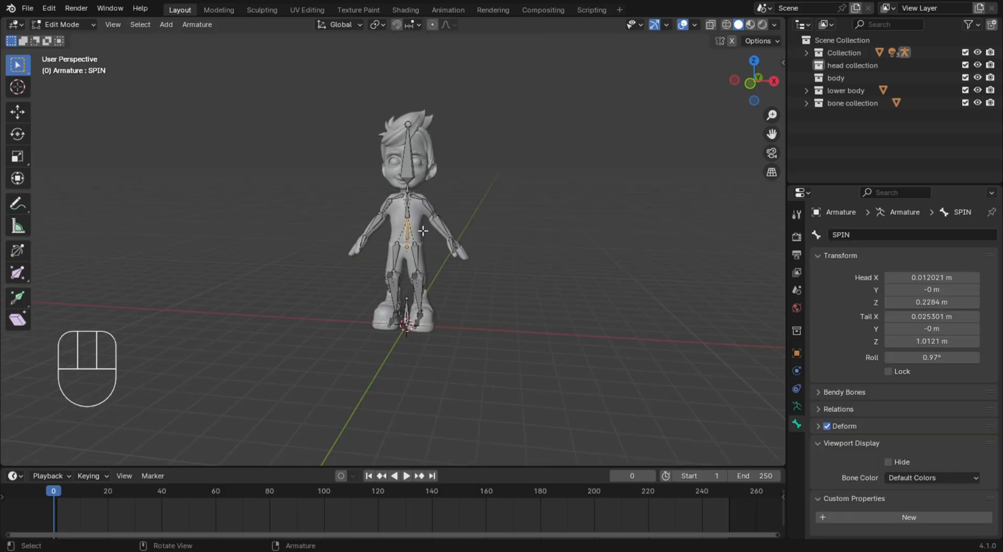
{"action": "scroll", "coordinate": [423, 230], "scroll_direction": "up", "scroll_amount": 3}
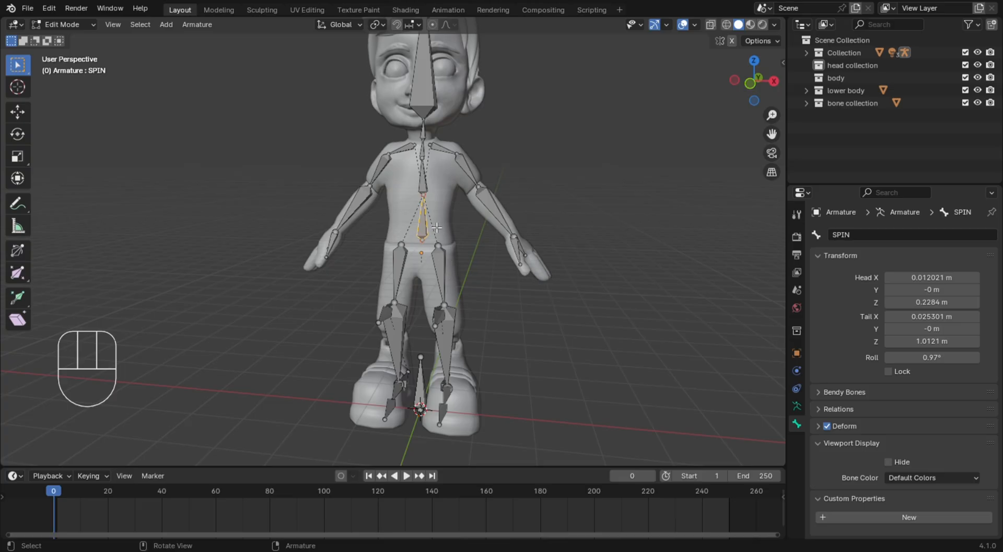
{"action": "middle_click_drag", "start_coordinate": [535, 258], "coordinate": [458, 315]}
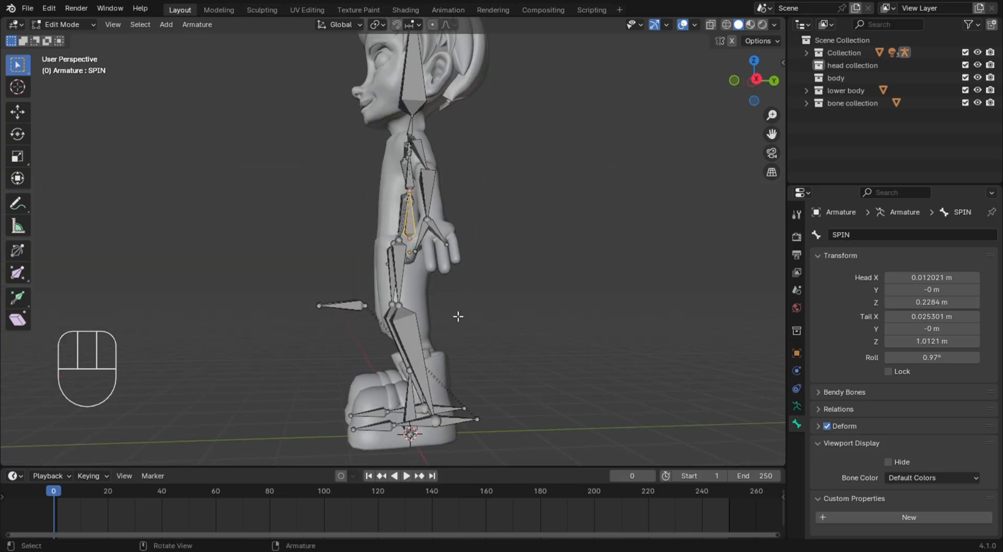
{"action": "left_click", "coordinate": [457, 415], "text": "shift"}
{"action": "left_click", "coordinate": [460, 424], "text": "shift"}
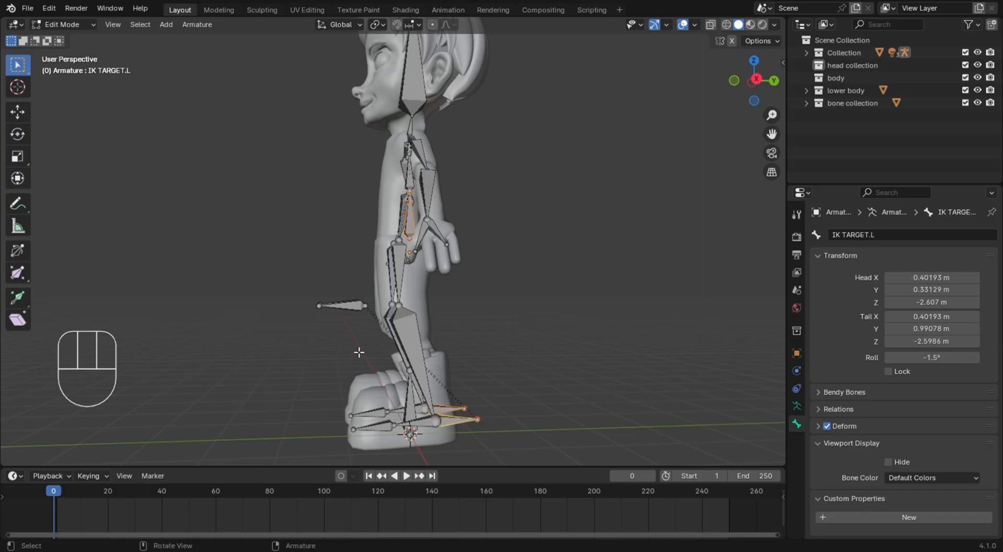
{"action": "middle_click_drag", "start_coordinate": [359, 352], "coordinate": [350, 325]}
{"action": "left_click", "coordinate": [356, 325], "text": "shift"}
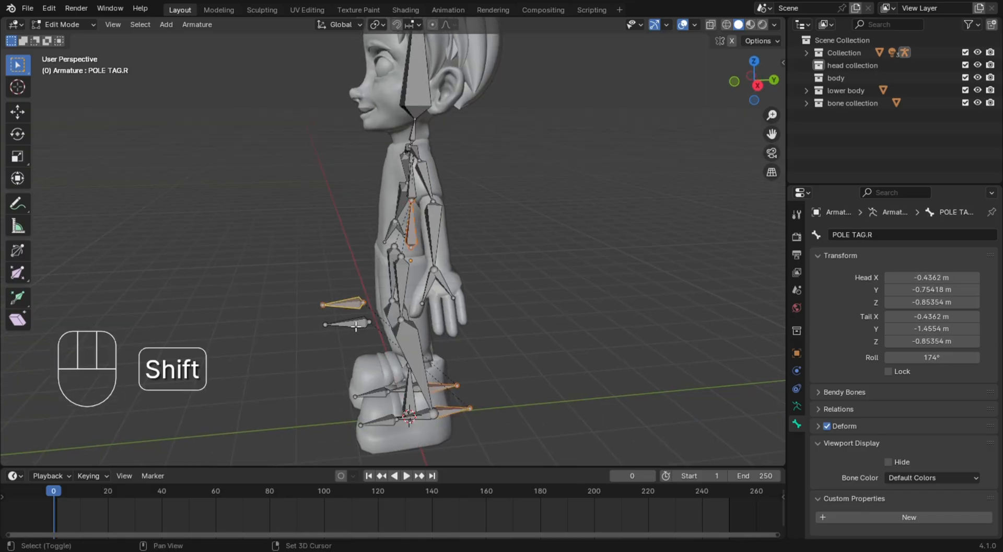
{"action": "left_click", "coordinate": [357, 327], "text": "shift"}
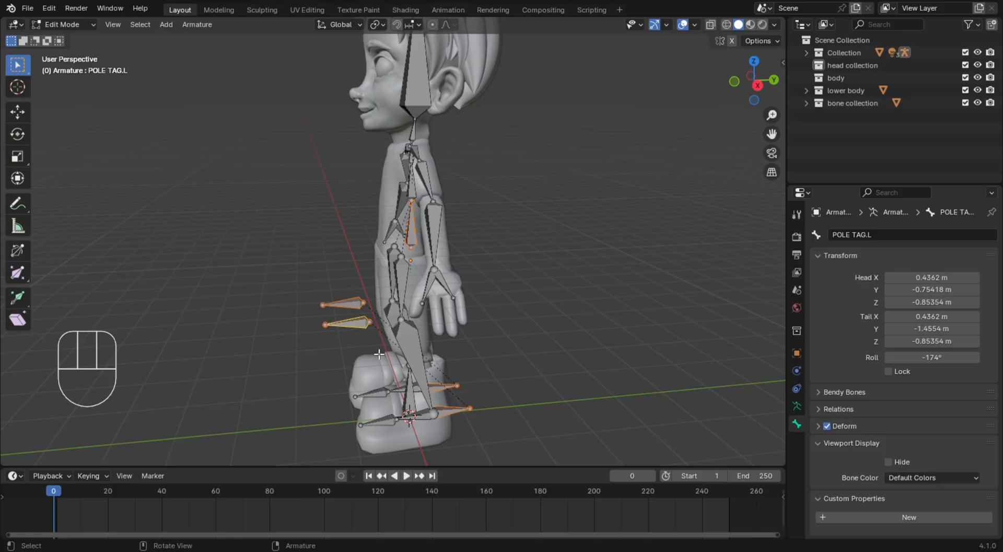
{"action": "key", "text": "KP_1"}
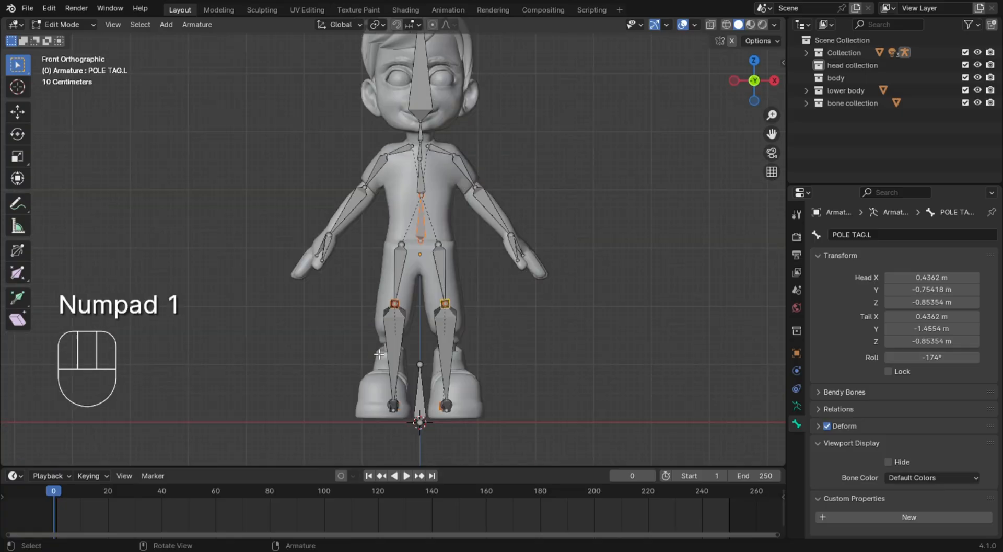
{"action": "left_click", "coordinate": [428, 406], "text": "shift"}
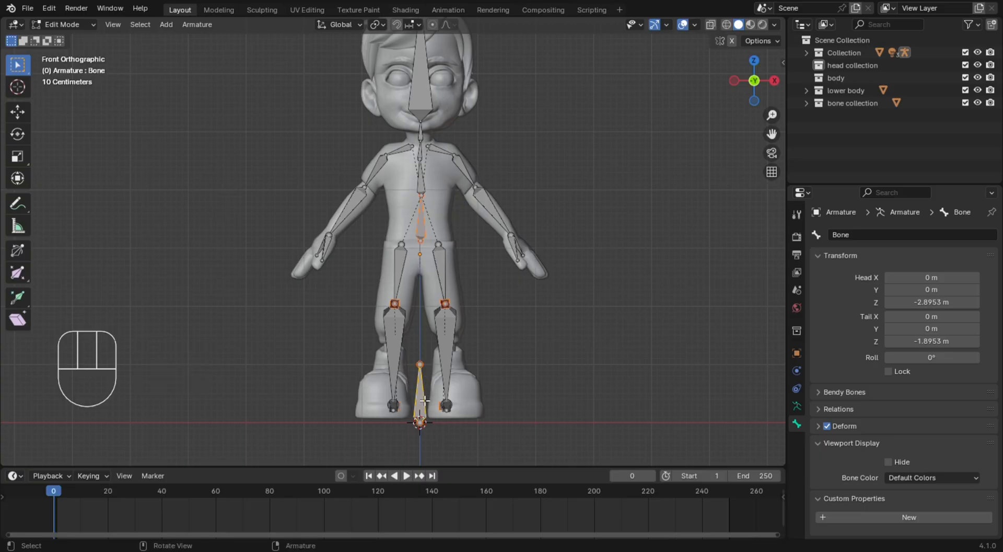
{"action": "key", "text": "ctrl+p"}
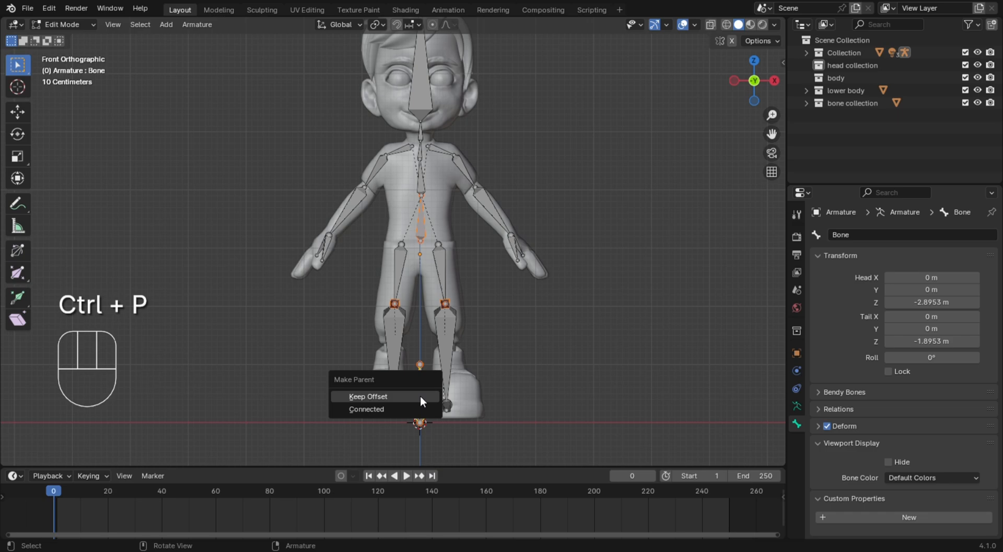
{"action": "left_click", "coordinate": [421, 398]}
{"action": "left_click", "coordinate": [546, 413]}
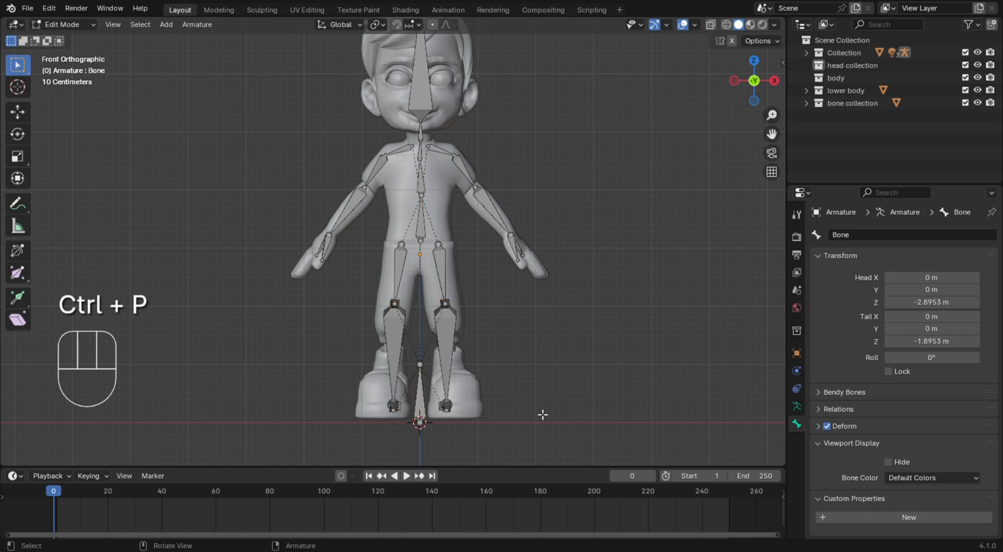
Rename the new bone between the feet as "root bone"
{"action": "left_click", "coordinate": [427, 410]}
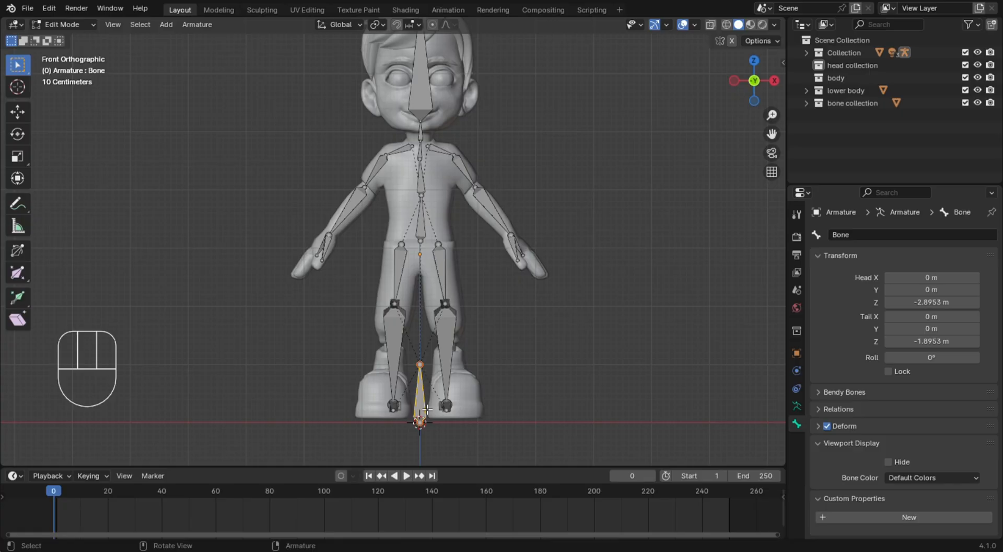
{"action": "key", "text": "F2"}
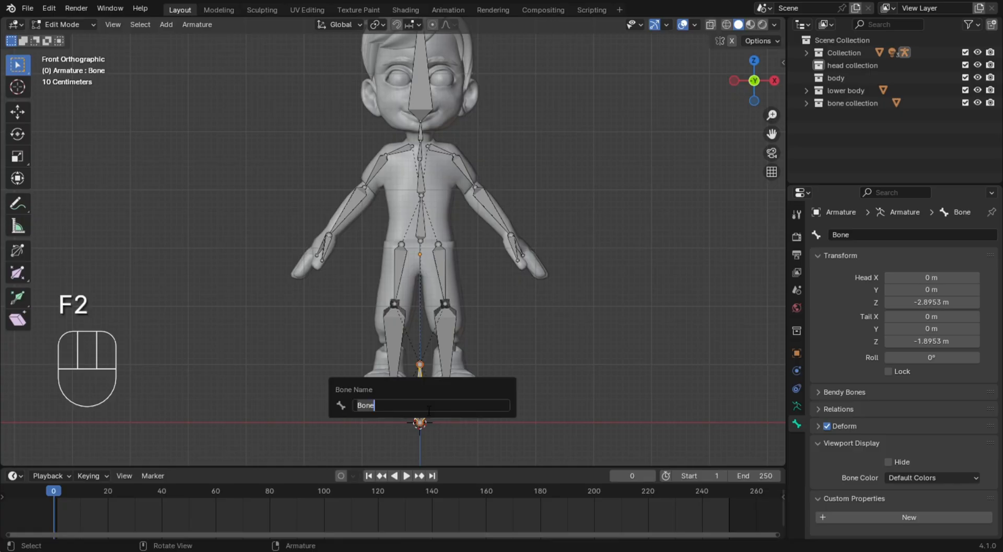
{"action": "type", "text": "root b"}
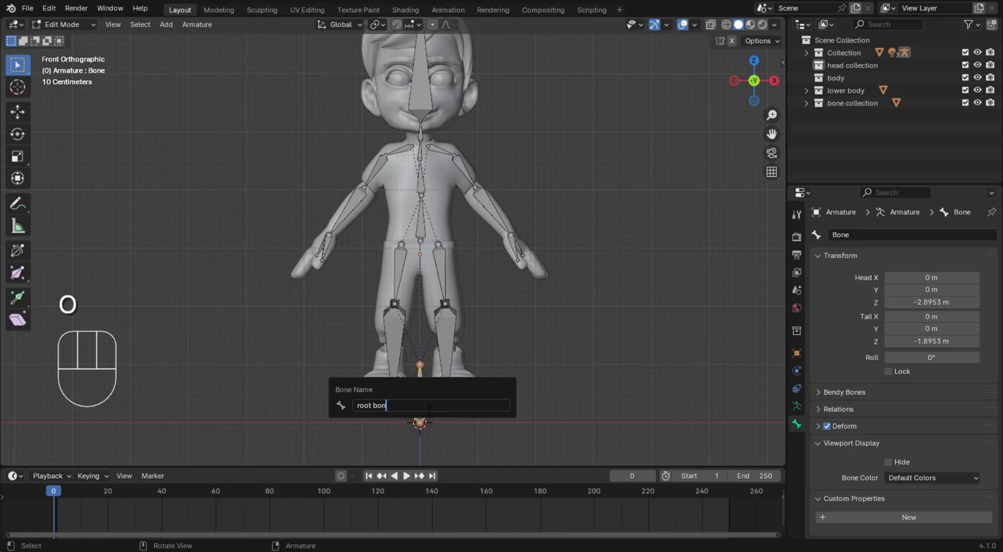
{"action": "key", "text": "Return"}
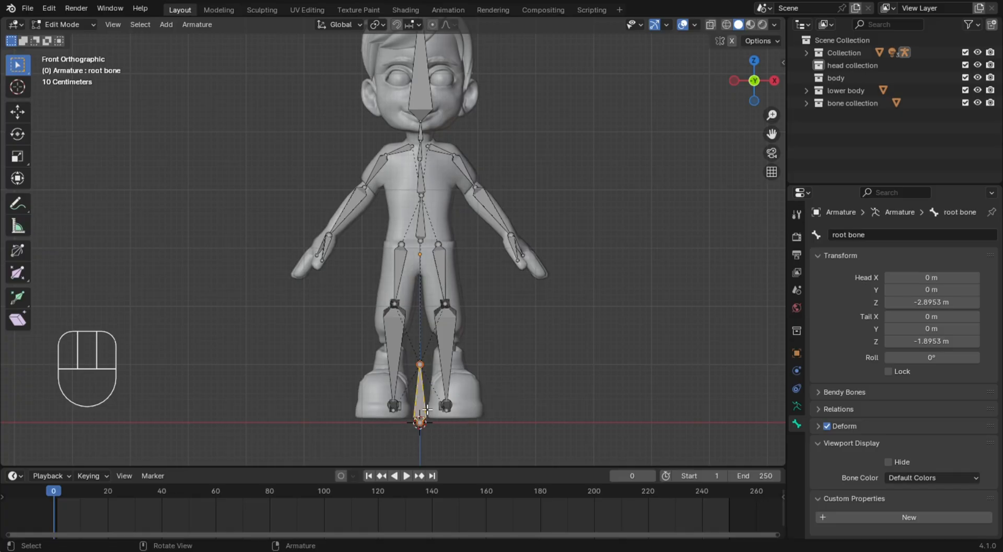
{"action": "left_click", "coordinate": [629, 372]}
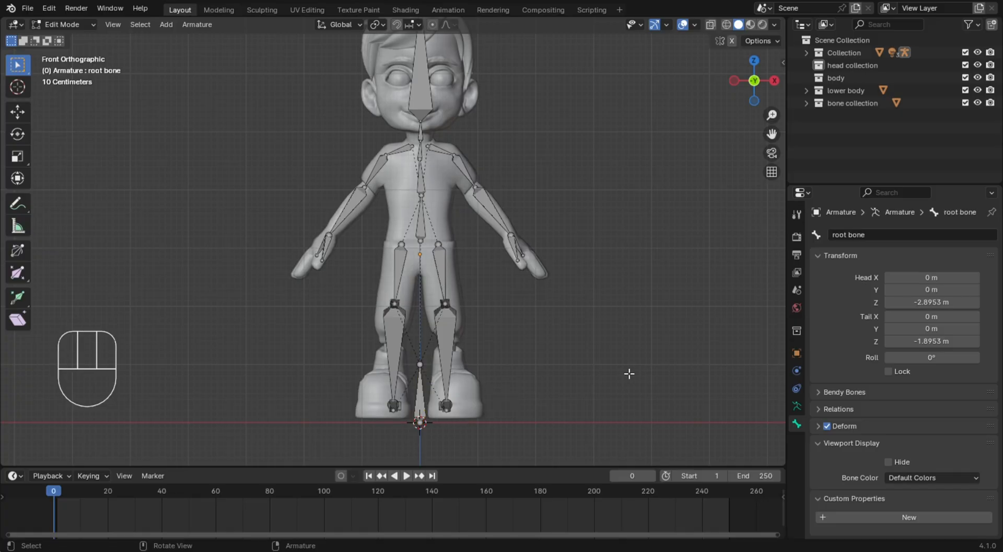
Test the root bone in Pose Mode by moving it around in front view, cancelling each move
{"action": "left_click", "coordinate": [82, 22]}
{"action": "left_click", "coordinate": [68, 66]}
{"action": "left_click", "coordinate": [560, 403]}
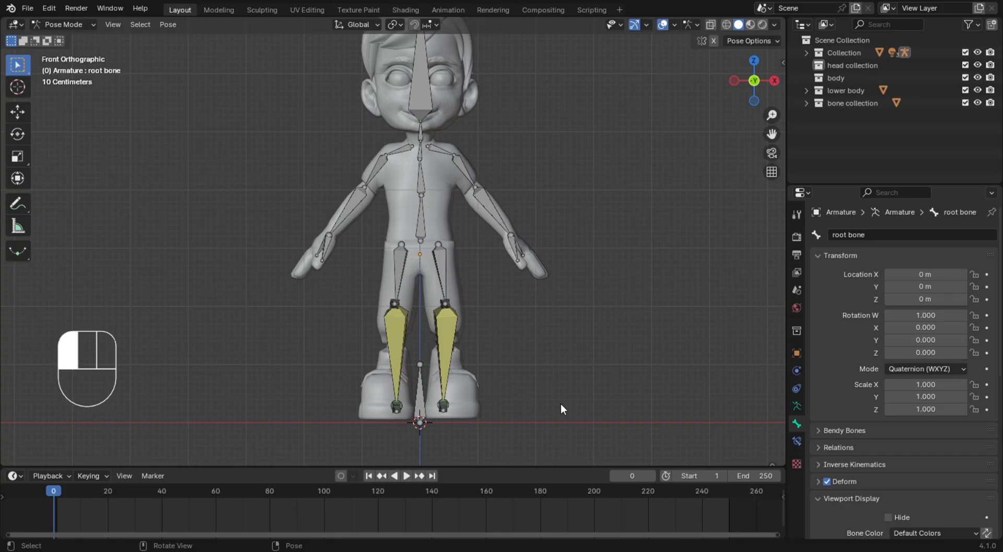
{"action": "left_click", "coordinate": [420, 410]}
{"action": "key", "text": "g"}
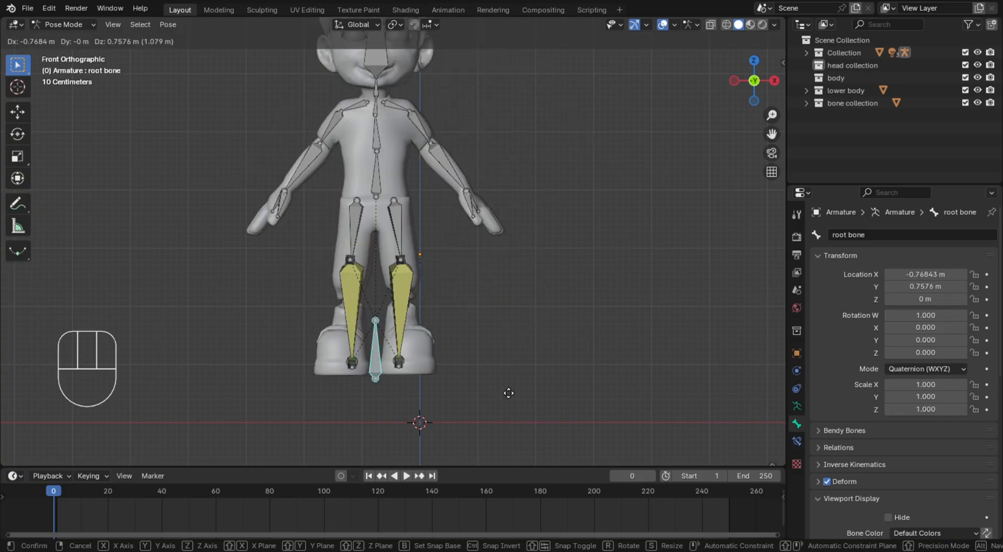
{"action": "right_click", "coordinate": [366, 349]}
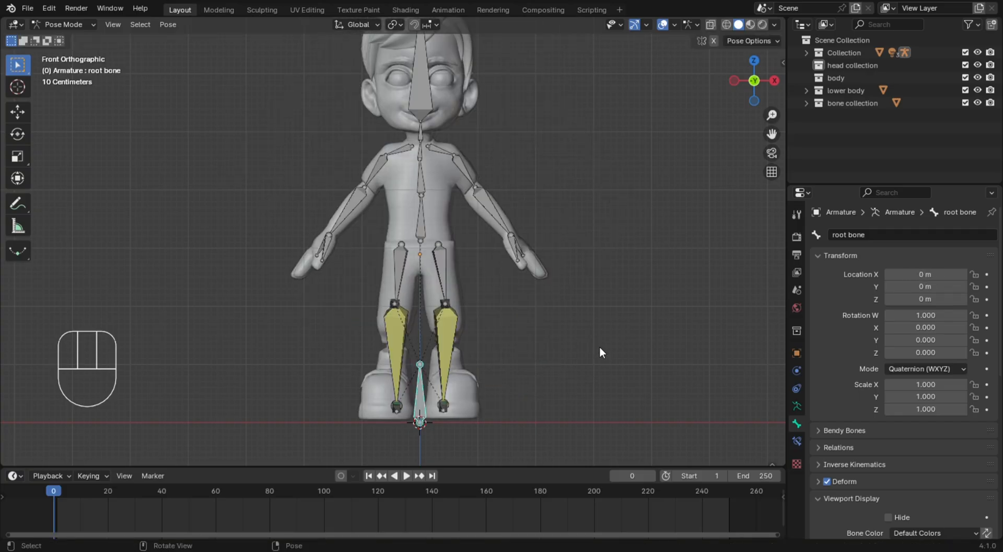
{"action": "scroll", "coordinate": [600, 345], "scroll_direction": "down", "scroll_amount": 1}
{"action": "middle_click_drag", "start_coordinate": [625, 293], "coordinate": [492, 345]}
{"action": "key", "text": "KP_1"}
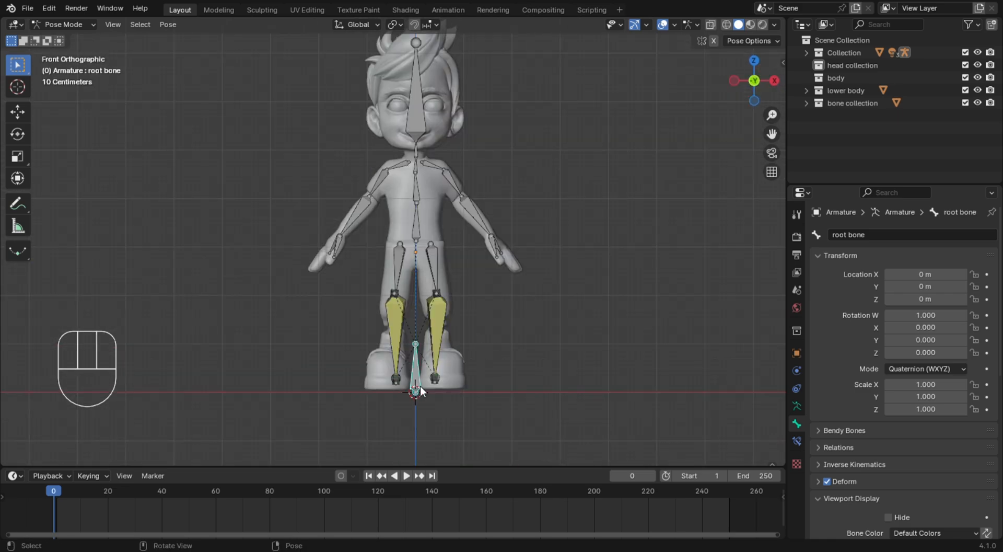
{"action": "key", "text": "g"}
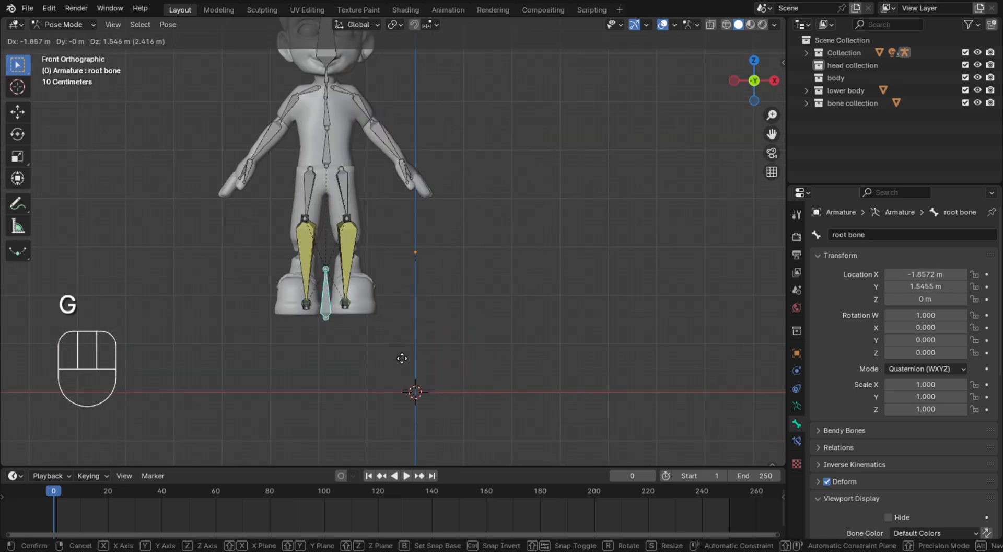
{"action": "right_click", "coordinate": [441, 340]}
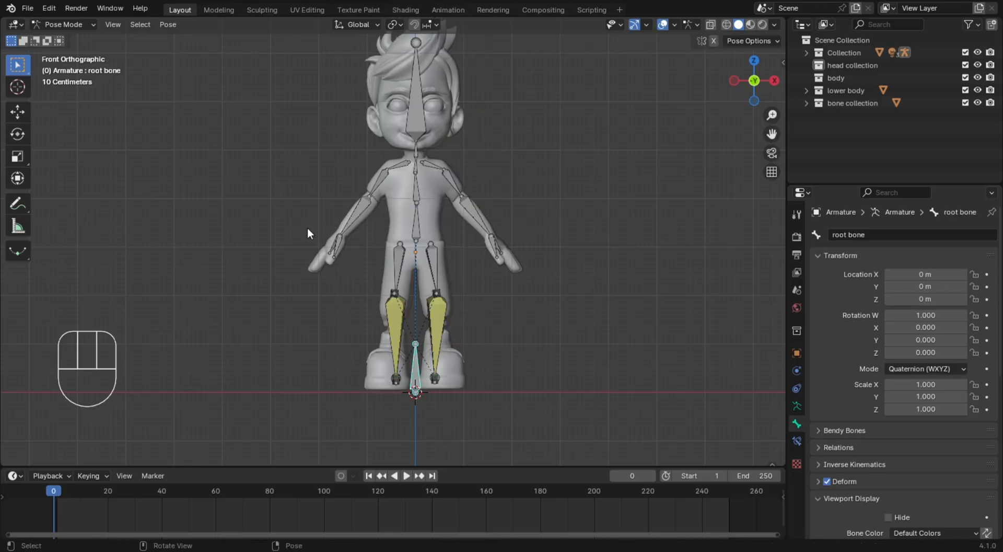
{"action": "left_click", "coordinate": [73, 25]}
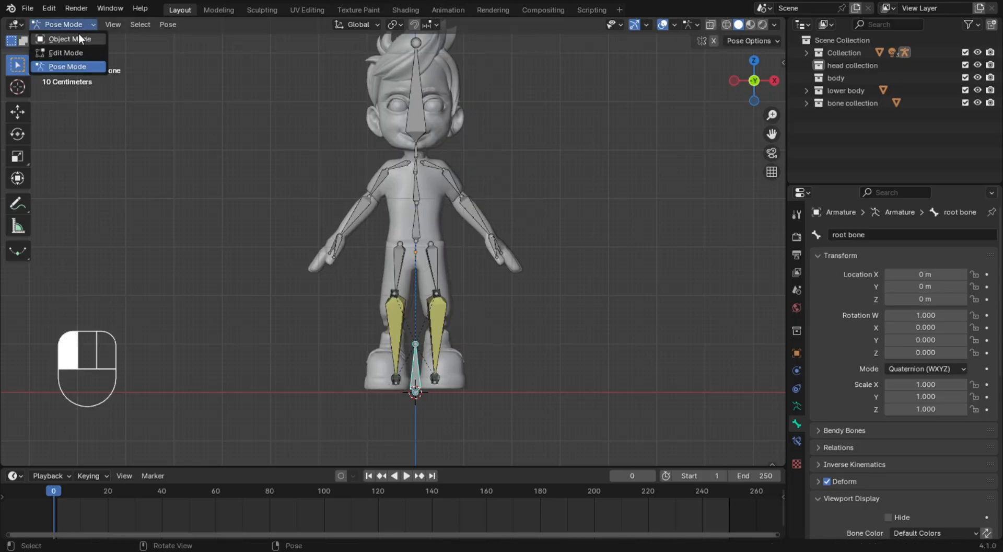
{"action": "left_click", "coordinate": [69, 38]}
{"action": "left_click", "coordinate": [513, 363]}
{"action": "middle_click_drag", "start_coordinate": [512, 361], "coordinate": [496, 385]}
{"action": "left_click", "coordinate": [397, 354]}
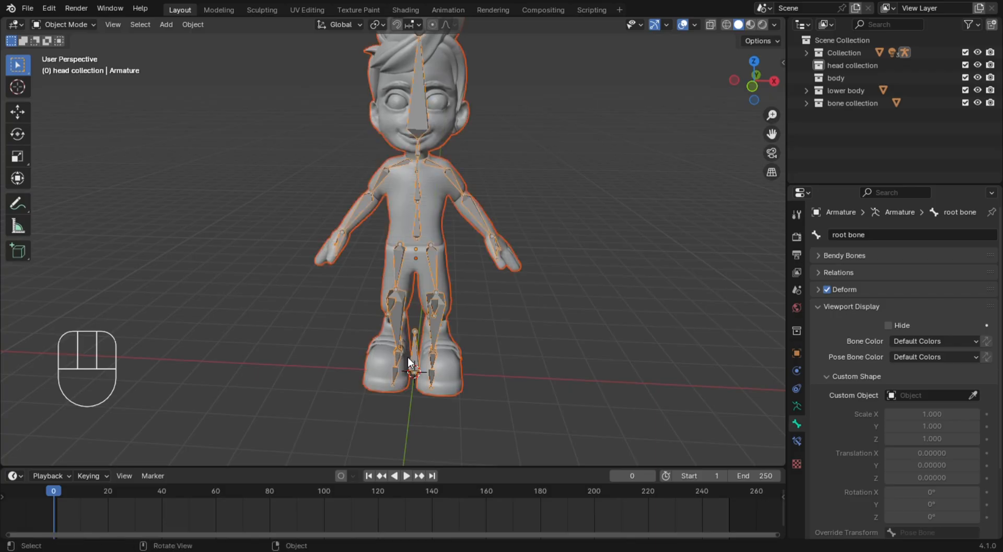
{"action": "left_click", "coordinate": [542, 339]}
{"action": "scroll", "coordinate": [542, 338], "scroll_direction": "up", "scroll_amount": 2}
{"action": "scroll", "coordinate": [543, 335], "scroll_direction": "down", "scroll_amount": 3}
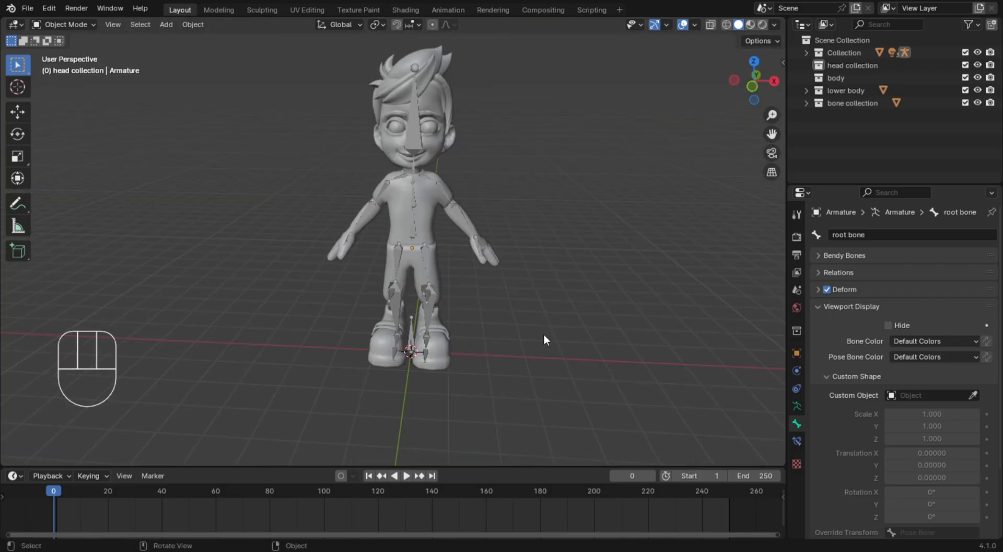
{"action": "key", "text": "KP_1"}
{"action": "scroll", "coordinate": [545, 333], "scroll_direction": "up", "scroll_amount": 5}
{"action": "scroll", "coordinate": [547, 324], "scroll_direction": "down", "scroll_amount": 2}
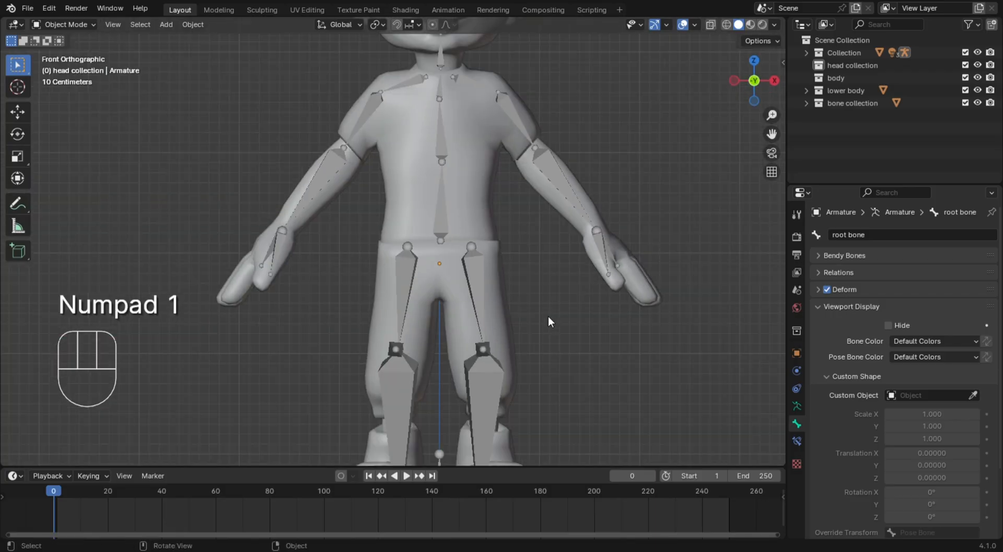
{"action": "left_click", "coordinate": [65, 24]}
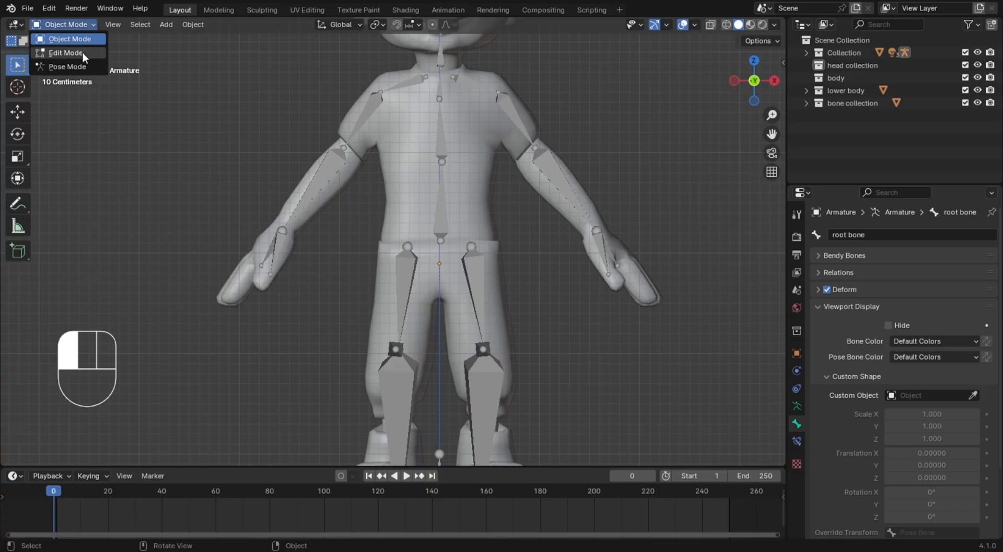
{"action": "left_click", "coordinate": [83, 52]}
{"action": "left_click", "coordinate": [75, 28]}
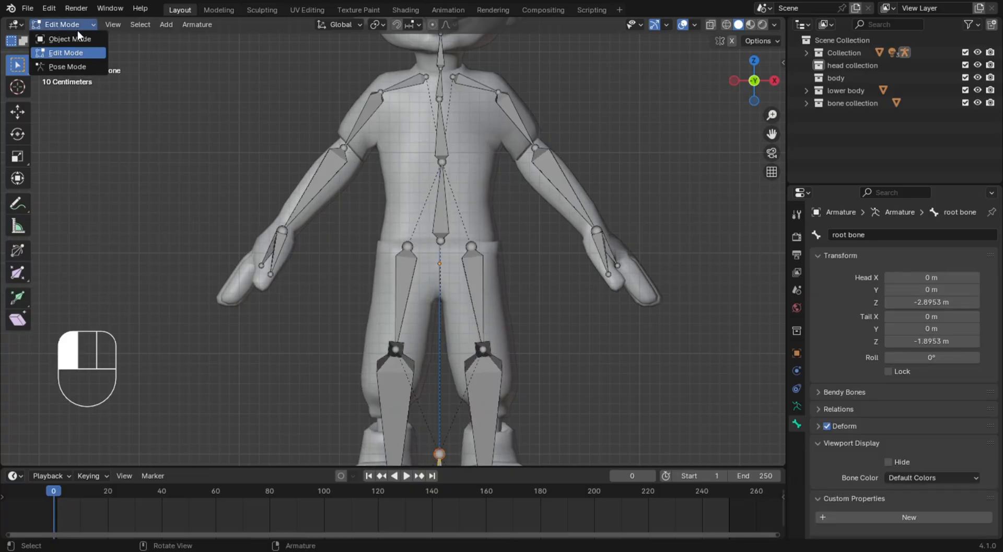
{"action": "left_click", "coordinate": [87, 63]}
{"action": "scroll", "coordinate": [435, 243], "scroll_direction": "down", "scroll_amount": 6}
{"action": "scroll", "coordinate": [436, 244], "scroll_direction": "up", "scroll_amount": 3}
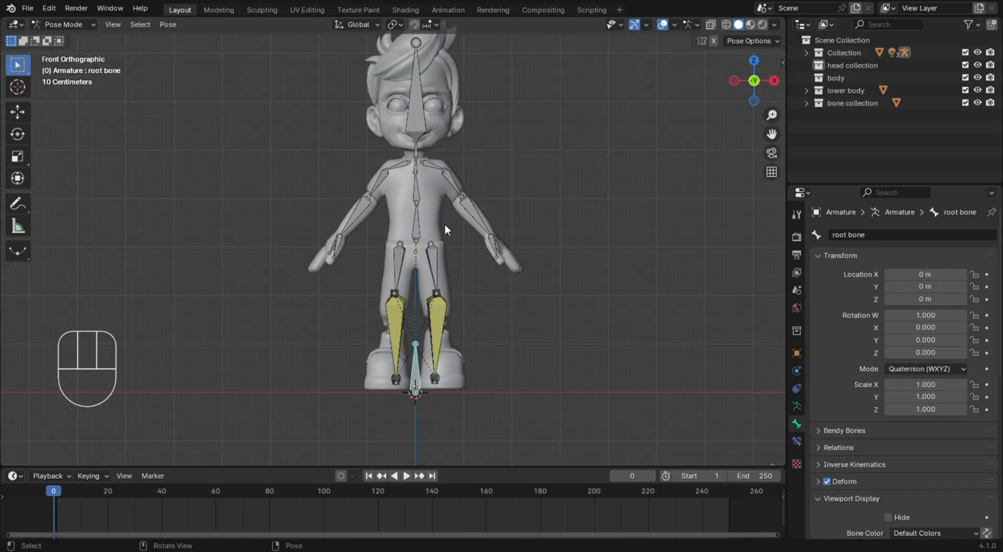
{"action": "middle_click_drag", "start_coordinate": [569, 221], "coordinate": [451, 260]}
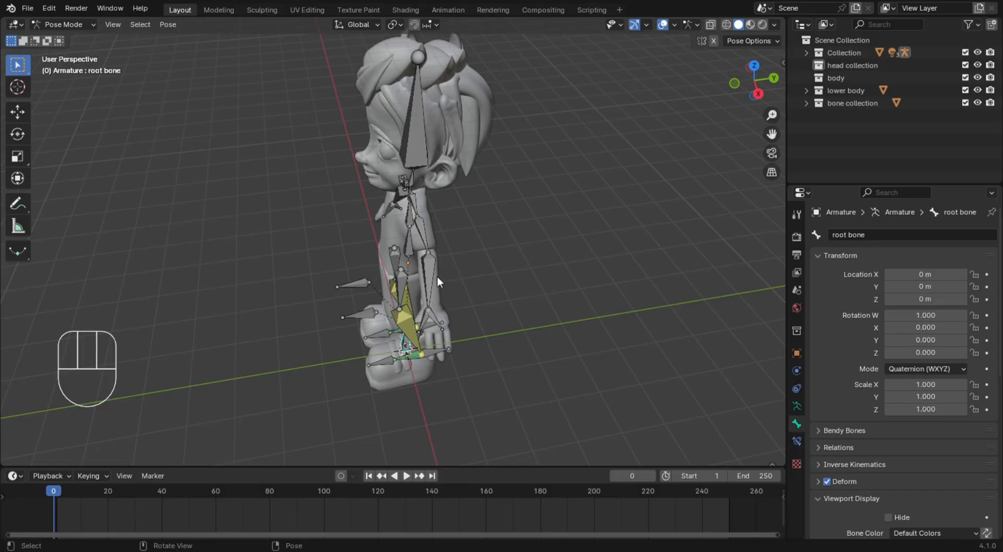
{"action": "left_click", "coordinate": [436, 279]}
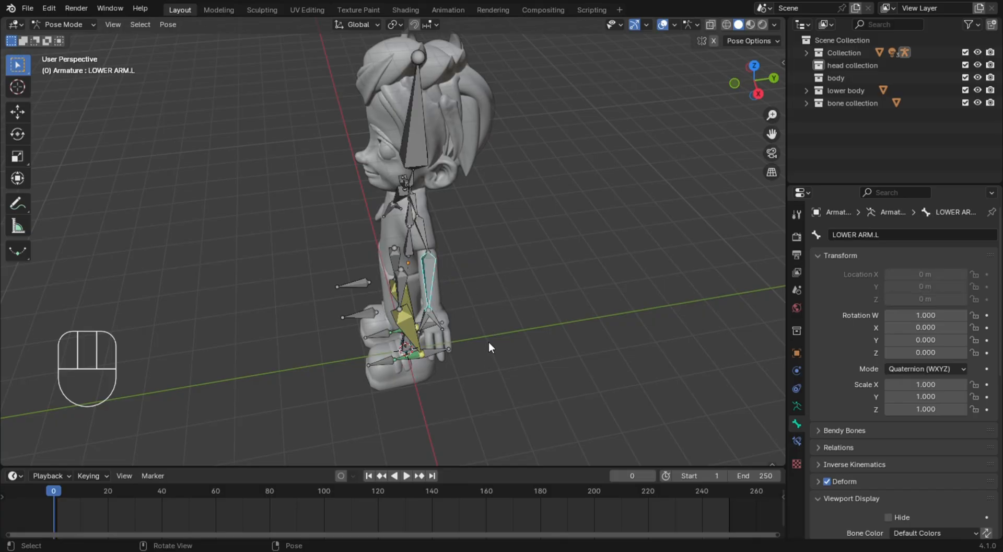
{"action": "key", "text": "KP_1"}
{"action": "scroll", "coordinate": [488, 343], "scroll_direction": "up", "scroll_amount": 5}
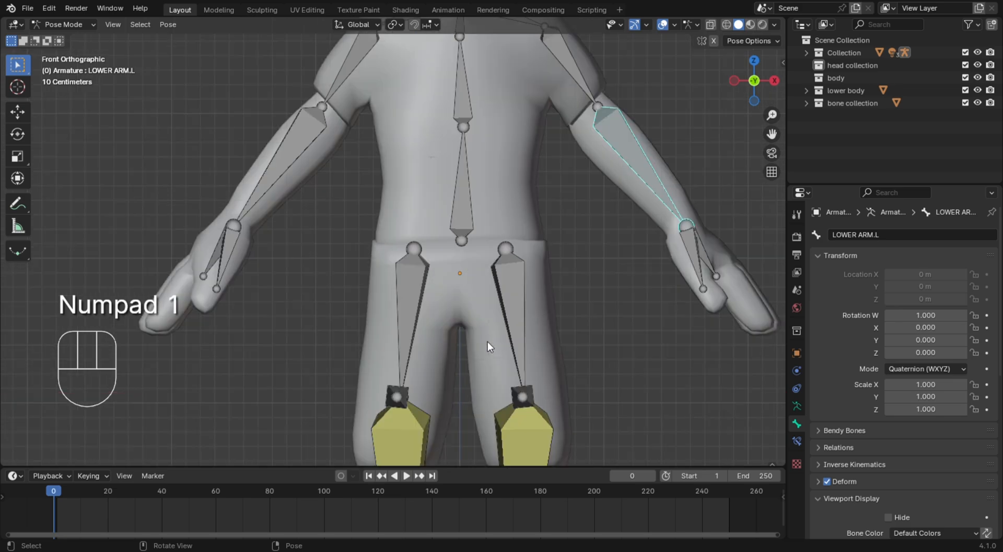
{"action": "scroll", "coordinate": [488, 343], "scroll_direction": "down", "scroll_amount": 6}
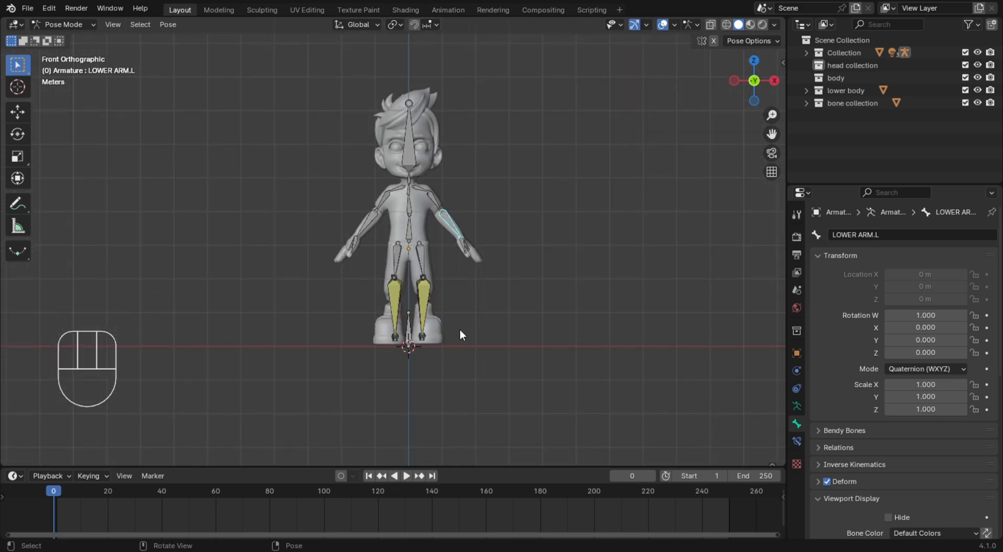
{"action": "key", "text": "shift+a"}
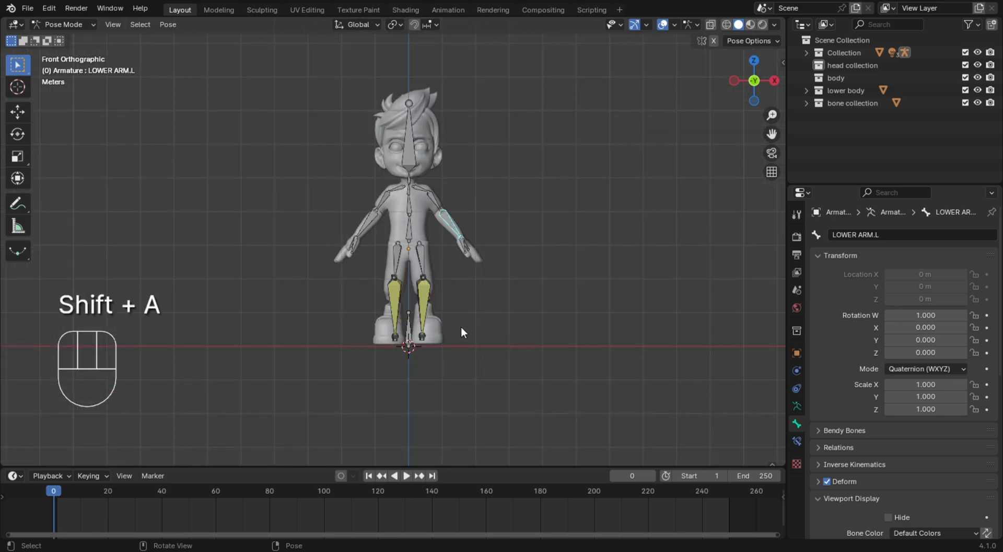
{"action": "left_click", "coordinate": [461, 325]}
{"action": "key", "text": "shift+a"}
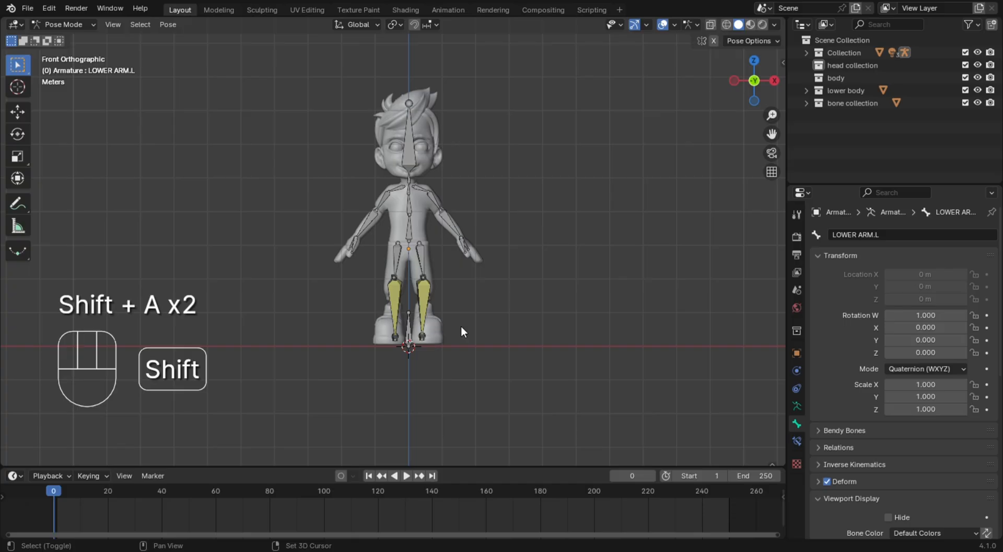
Add a mesh circle in Object Mode at the 3D cursor between the character's feet
{"action": "left_click", "coordinate": [77, 30]}
{"action": "left_click", "coordinate": [76, 38]}
{"action": "left_click", "coordinate": [525, 344]}
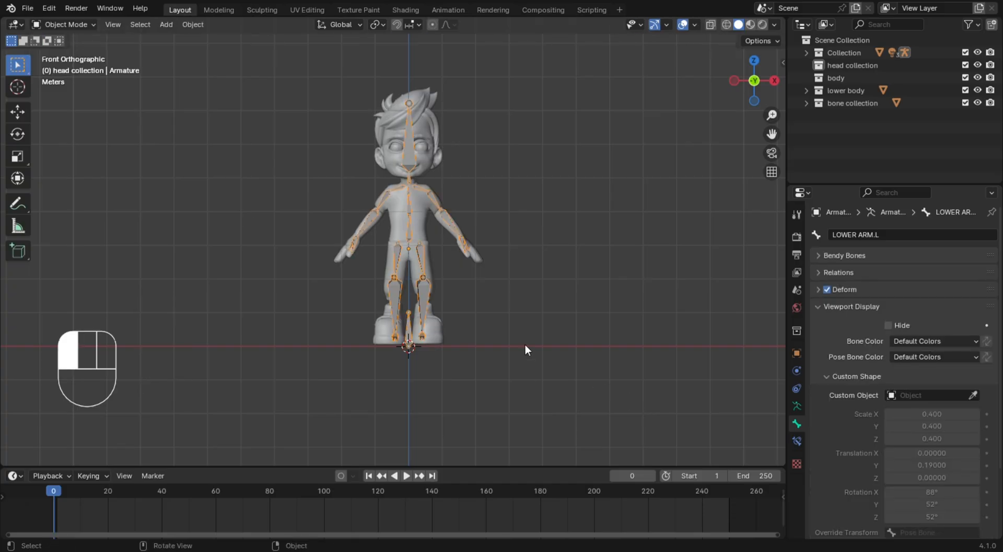
{"action": "key", "text": "shift+a"}
{"action": "mouse_move", "coordinate": [497, 249]}
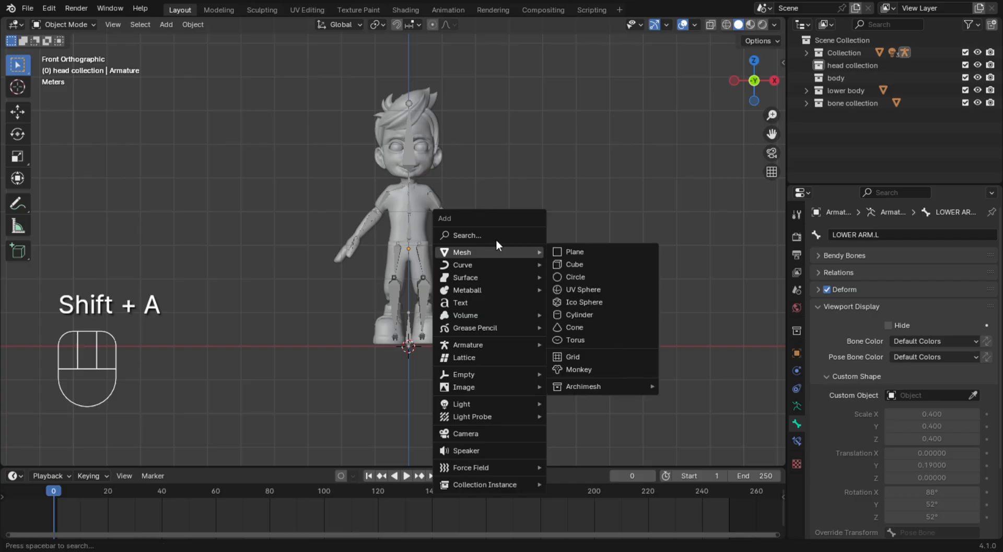
{"action": "left_click", "coordinate": [570, 275]}
Scale the circle around the feet up uniformly to about 4.15 so it surrounds the character
{"action": "middle_click_drag", "start_coordinate": [573, 275], "coordinate": [490, 311]}
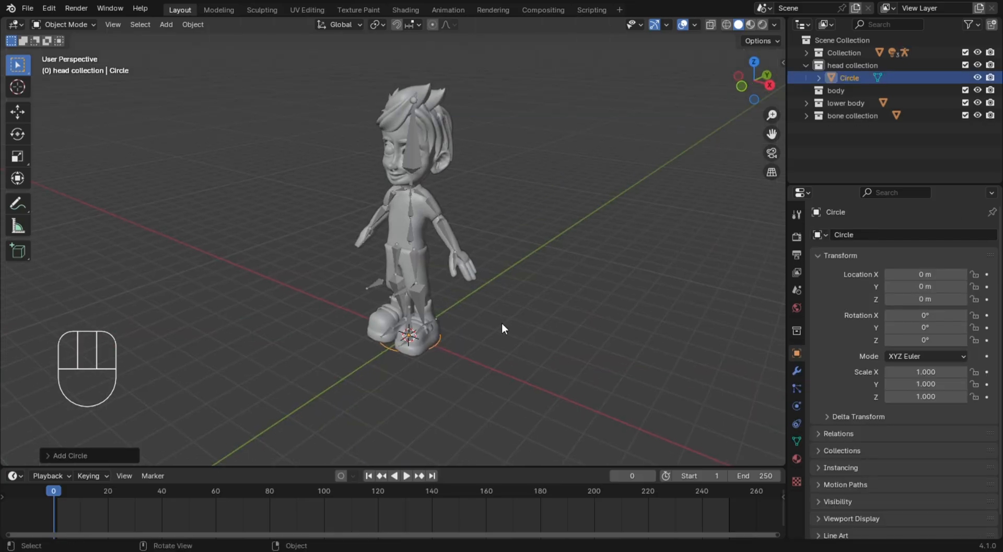
{"action": "key", "text": "s"}
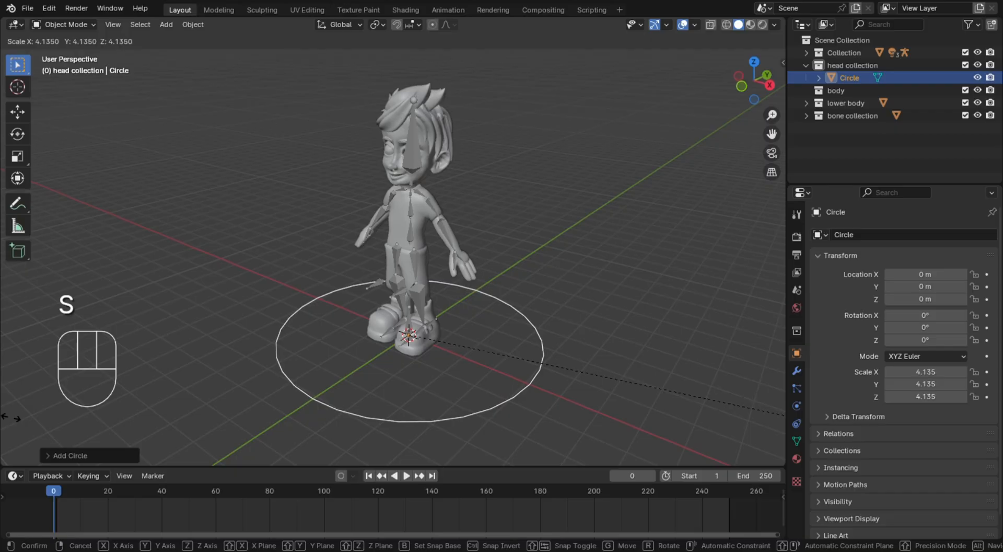
{"action": "left_click", "coordinate": [3, 325]}
{"action": "left_click", "coordinate": [511, 183]}
Rename the circle object as "bone circle"
{"action": "middle_click_drag", "start_coordinate": [511, 182], "coordinate": [551, 226]}
{"action": "key", "text": "KP_1"}
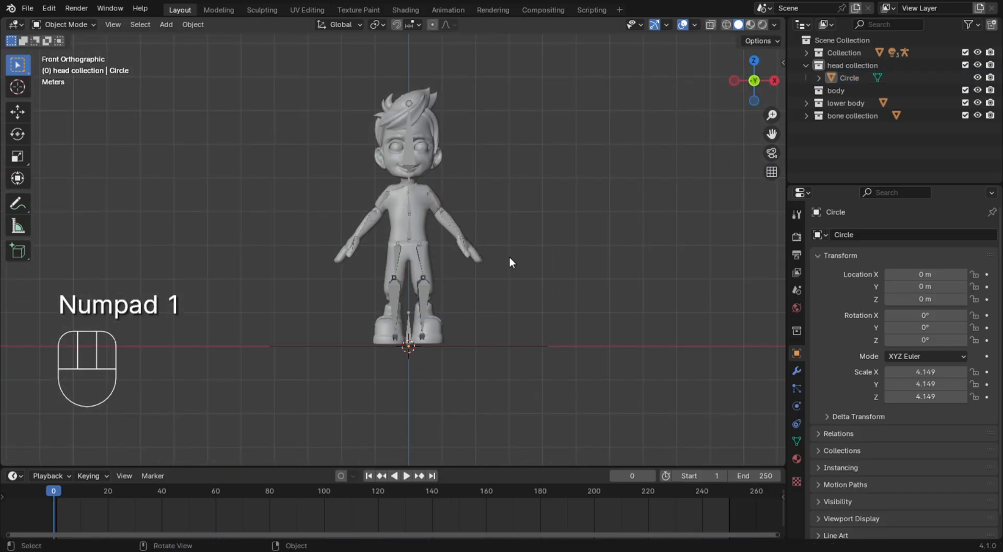
{"action": "left_click", "coordinate": [512, 346]}
{"action": "key", "text": "F2"}
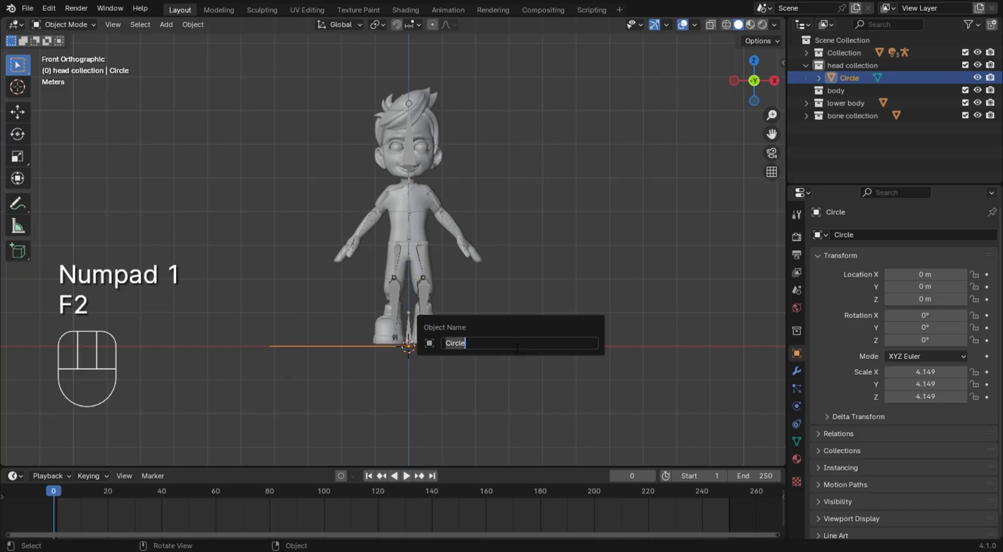
{"action": "type", "text": "bone "}
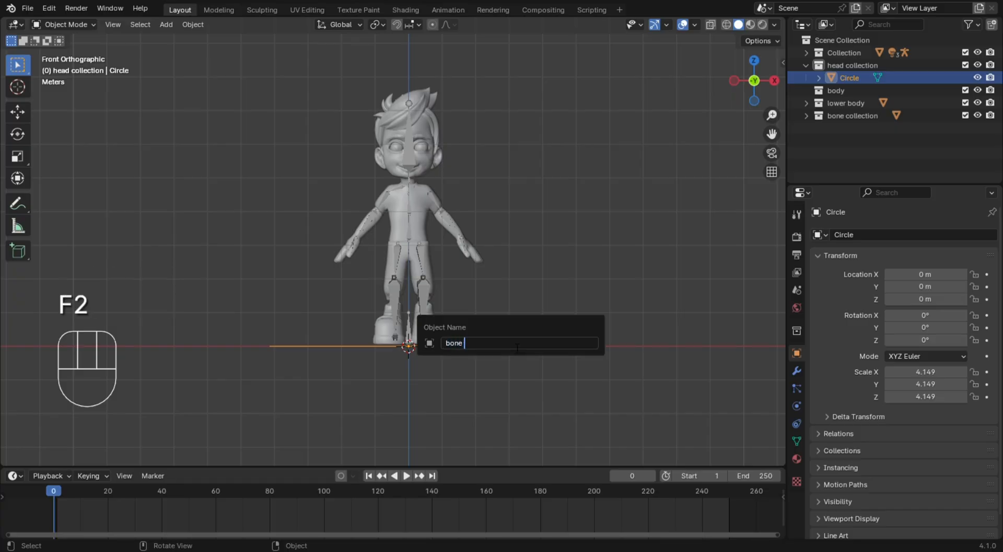
{"action": "type", "text": "circle"}
{"action": "key", "text": "Return"}
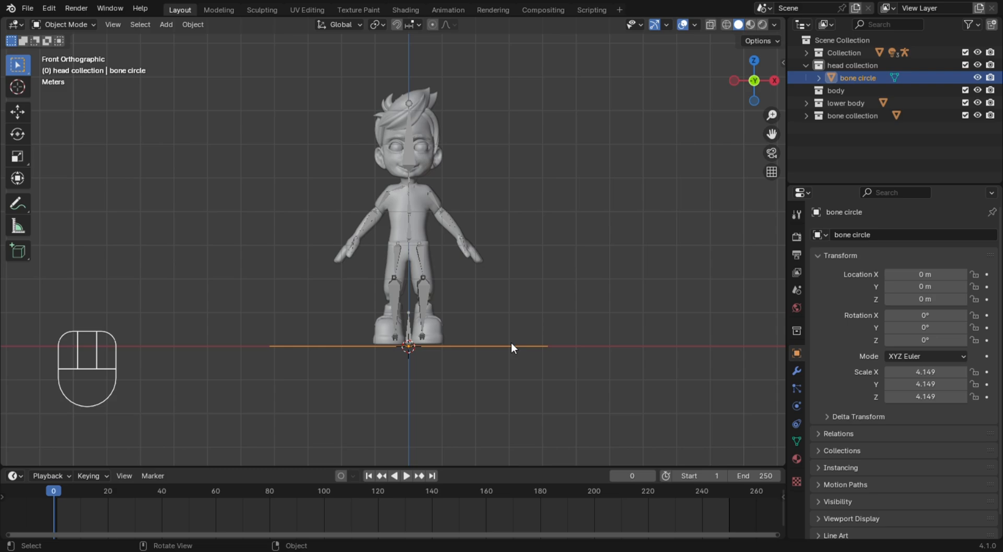
Move the bone circle object into a new collection named "bone shape-circle" and hide the circle in the viewport
{"action": "key", "text": "m"}
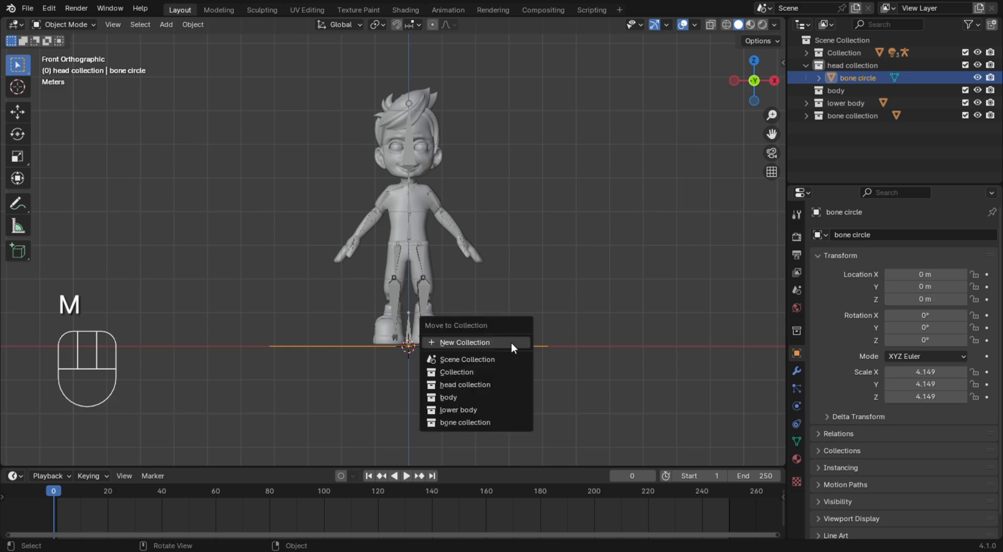
{"action": "left_click", "coordinate": [511, 341]}
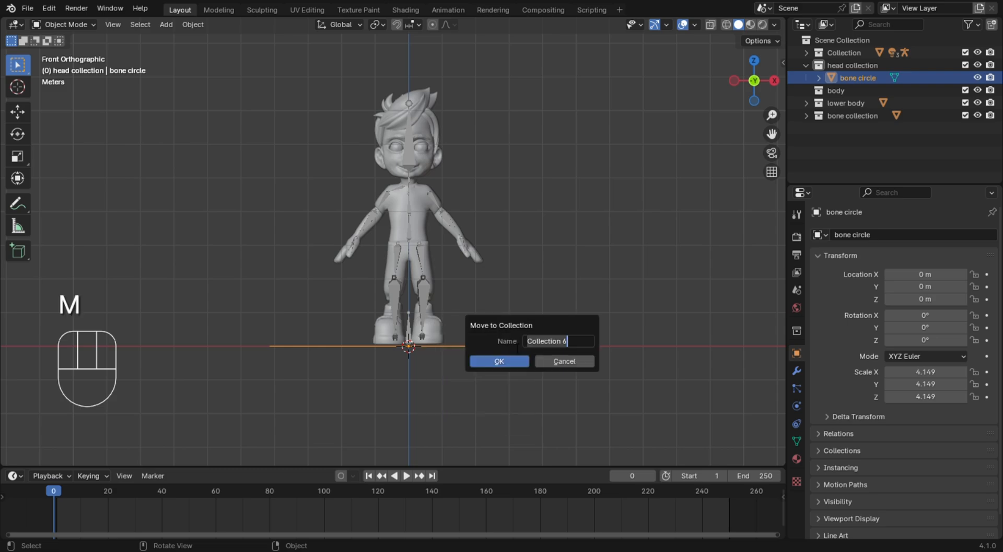
{"action": "type", "text": "b"}
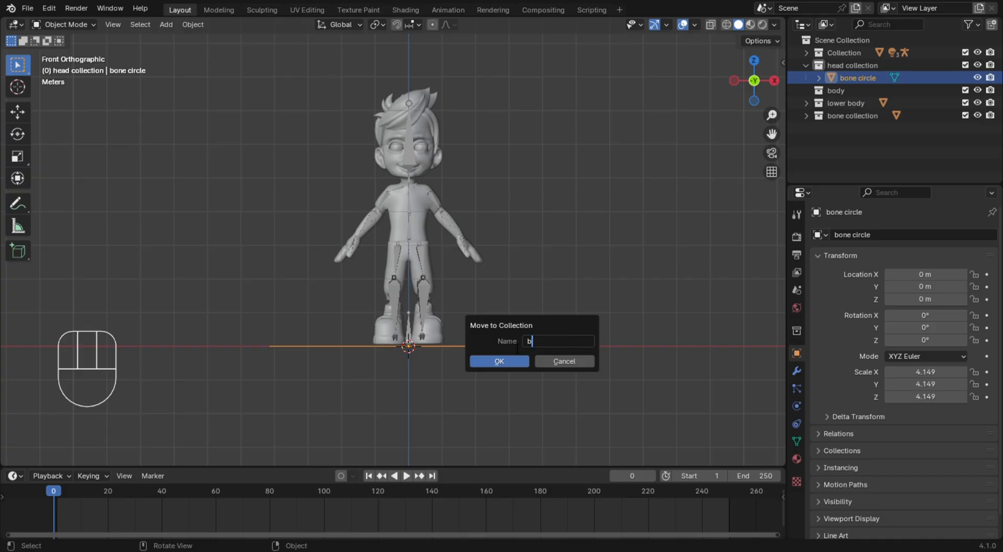
{"action": "type", "text": "one shape-circle"}
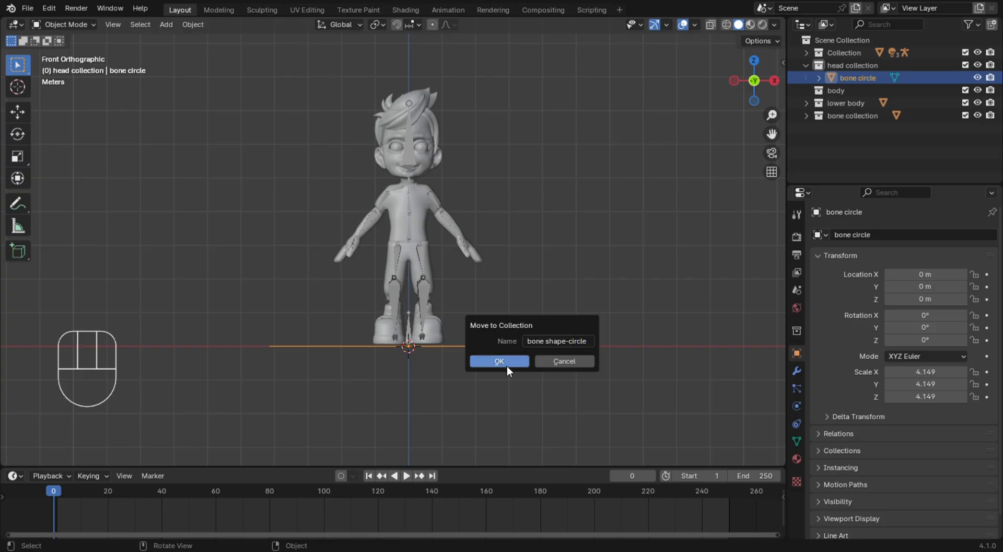
{"action": "left_click", "coordinate": [506, 365]}
{"action": "left_click", "coordinate": [516, 346]}
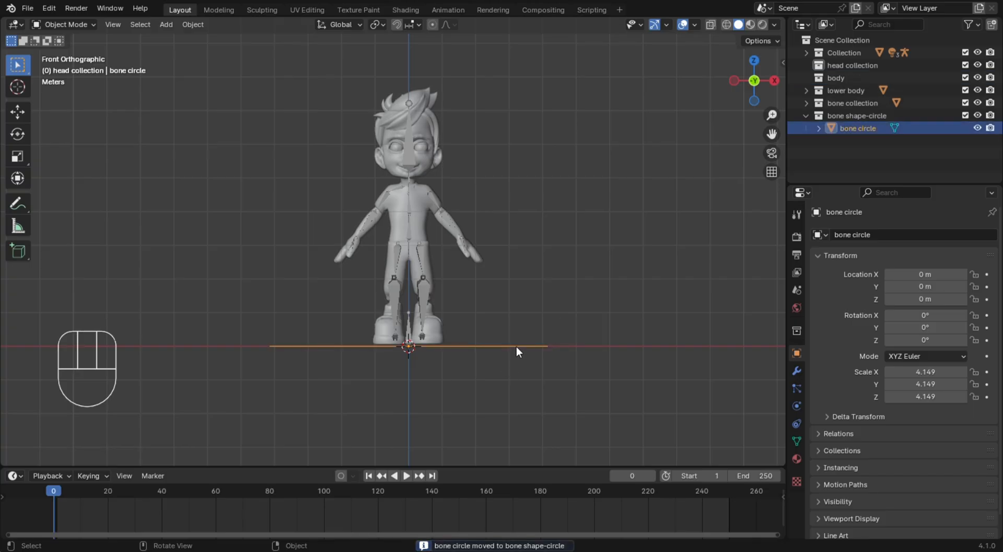
{"action": "key", "text": "h"}
Select the character's armature and switch it to Pose Mode
{"action": "left_click", "coordinate": [57, 26]}
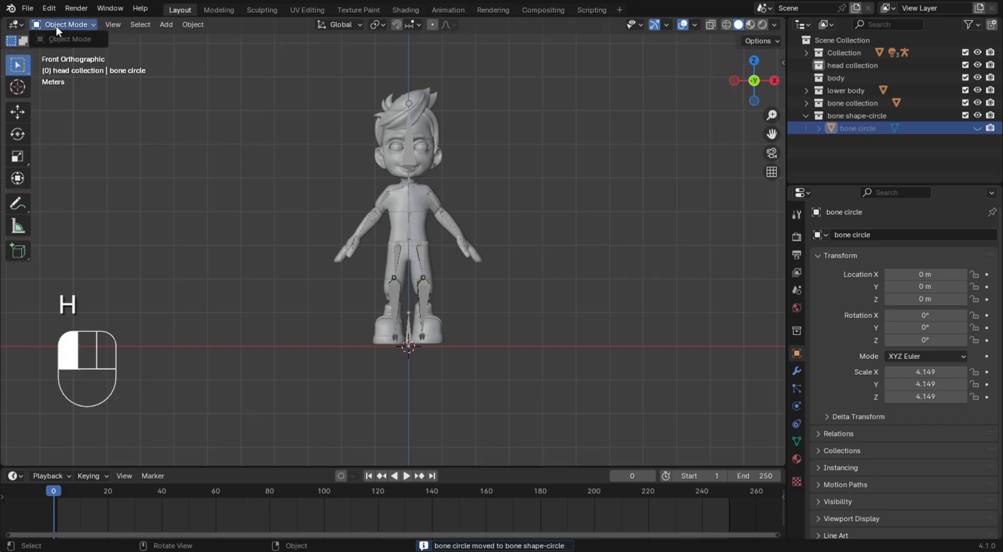
{"action": "left_click", "coordinate": [412, 153]}
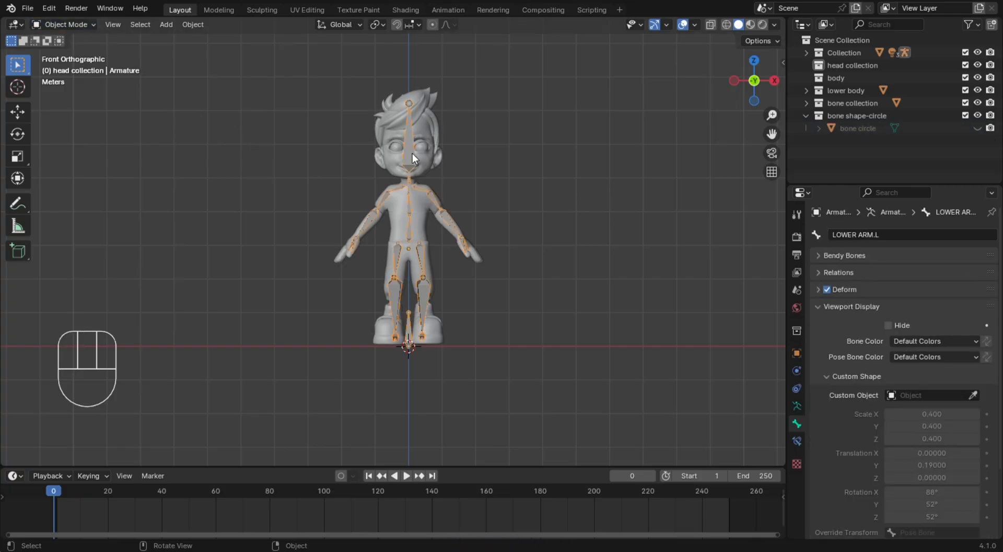
{"action": "scroll", "coordinate": [395, 140], "scroll_direction": "up", "scroll_amount": 9}
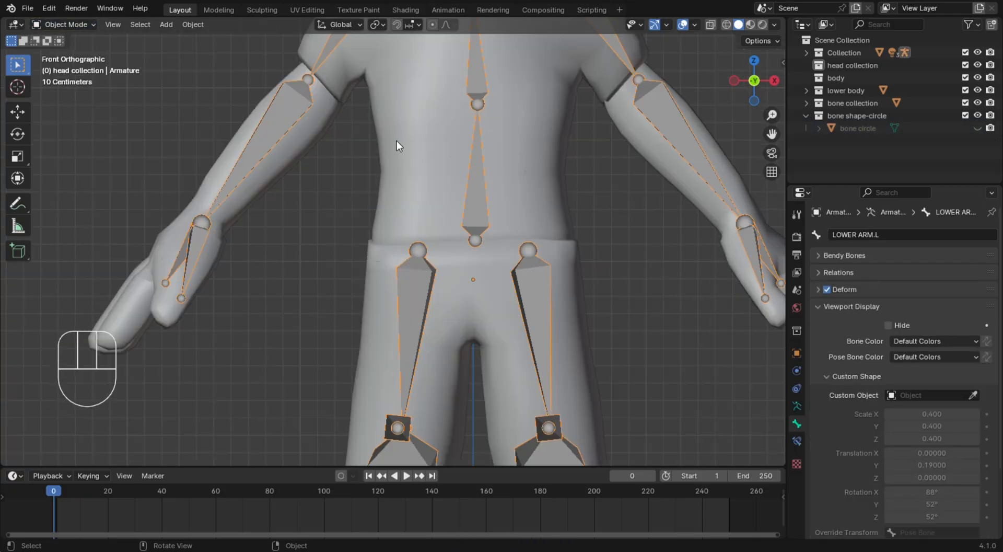
{"action": "scroll", "coordinate": [443, 161], "scroll_direction": "down", "scroll_amount": 3}
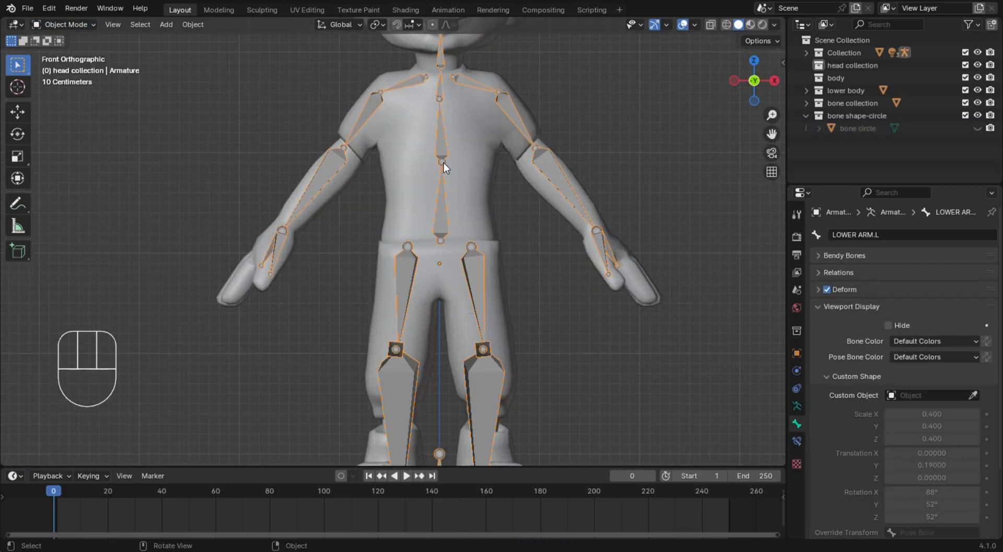
{"action": "left_click", "coordinate": [68, 26]}
{"action": "left_click", "coordinate": [68, 66]}
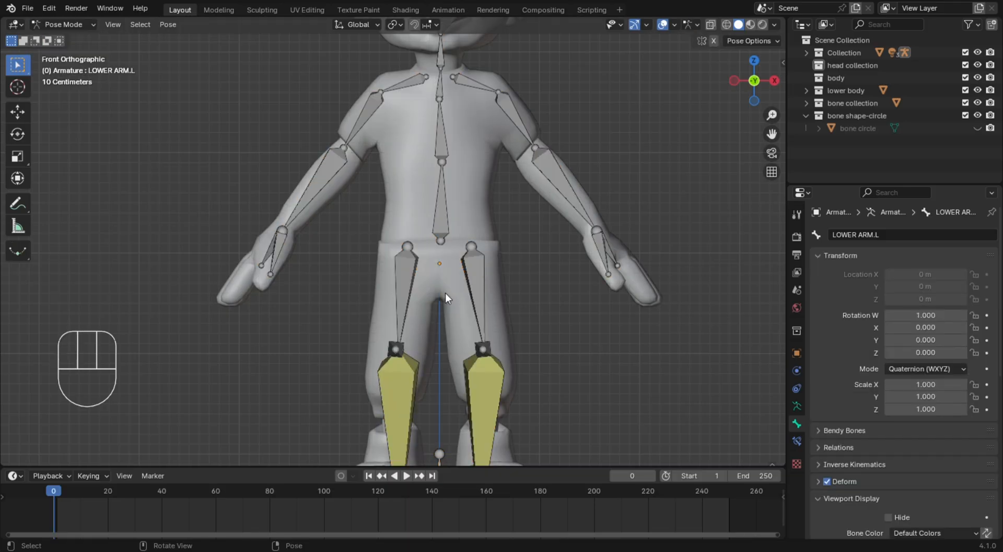
Assign the bone circle object as the custom shape of the root bone between the feet
{"action": "scroll", "coordinate": [445, 292], "scroll_direction": "down", "scroll_amount": 4}
{"action": "middle_click_drag", "start_coordinate": [468, 303], "coordinate": [531, 326]}
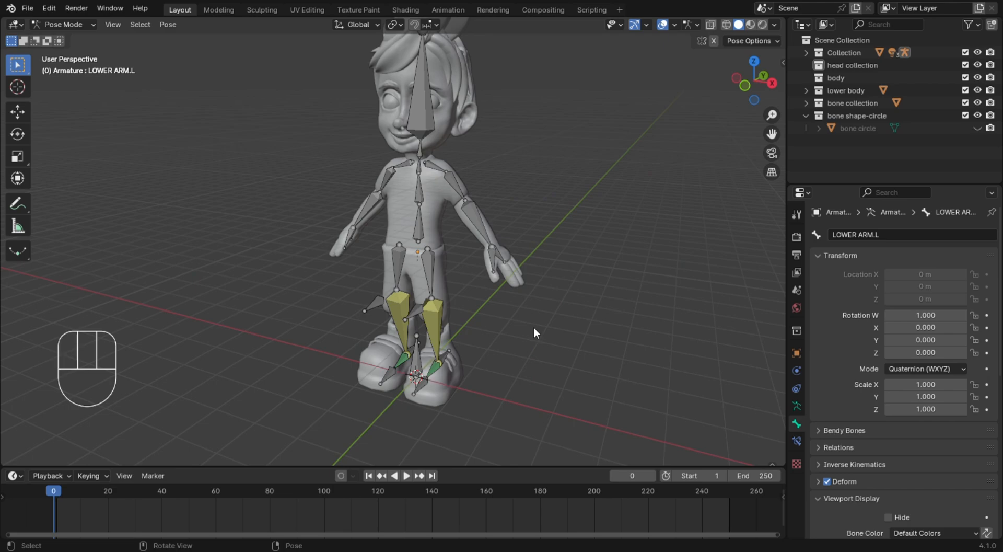
{"action": "key", "text": "KP_1"}
{"action": "scroll", "coordinate": [474, 369], "scroll_direction": "up", "scroll_amount": 5}
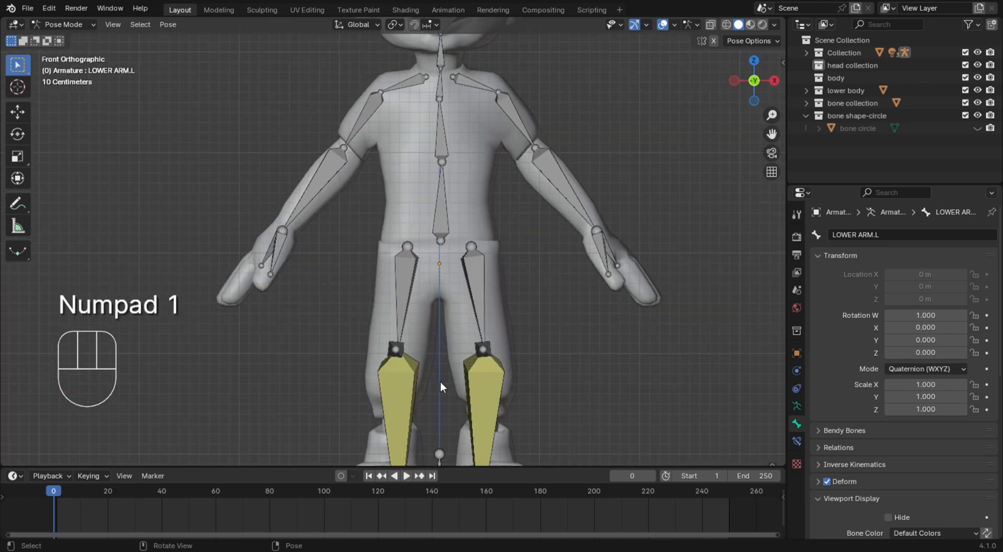
{"action": "middle_click_drag", "start_coordinate": [447, 385], "coordinate": [447, 302], "text": "shift"}
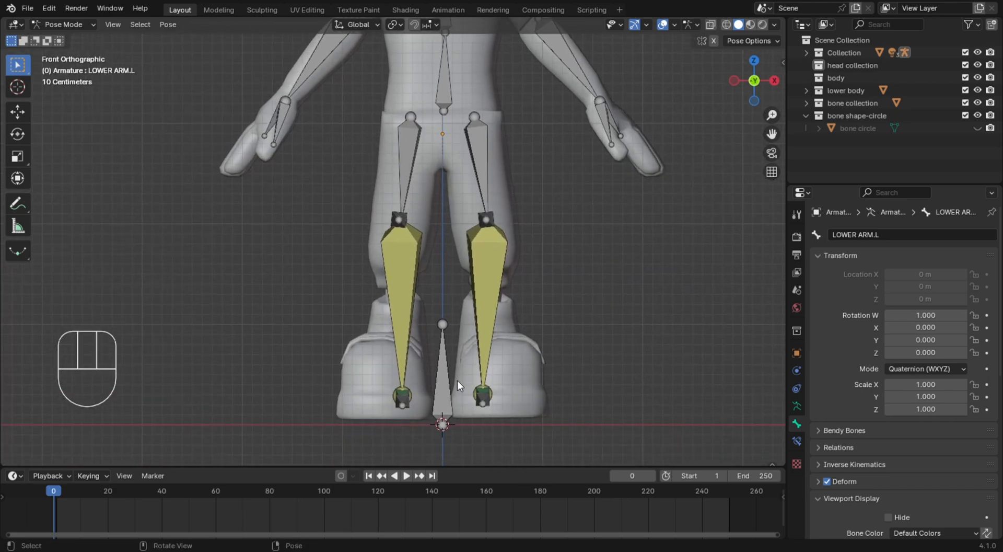
{"action": "left_click", "coordinate": [451, 397]}
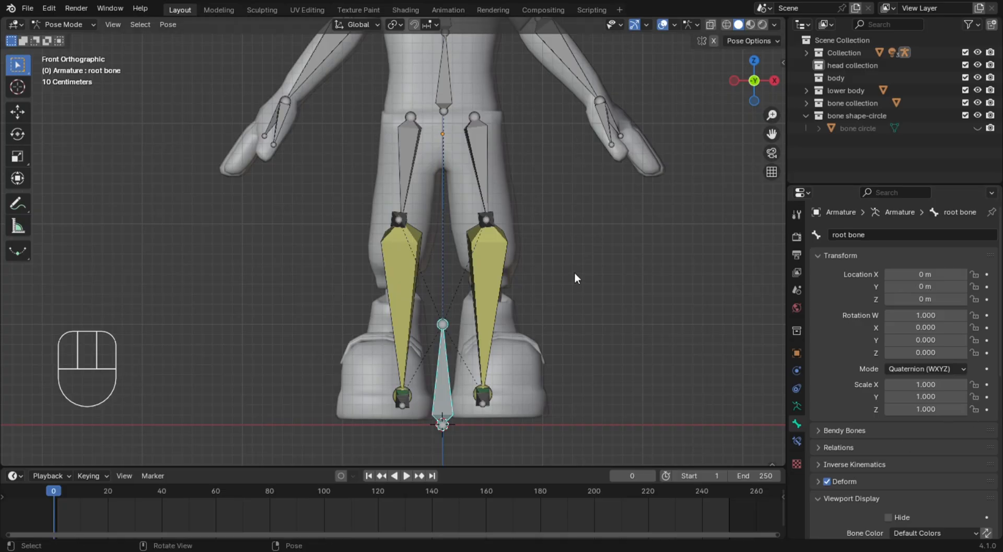
{"action": "left_click", "coordinate": [439, 380]}
{"action": "scroll", "coordinate": [926, 495], "scroll_direction": "down", "scroll_amount": 8}
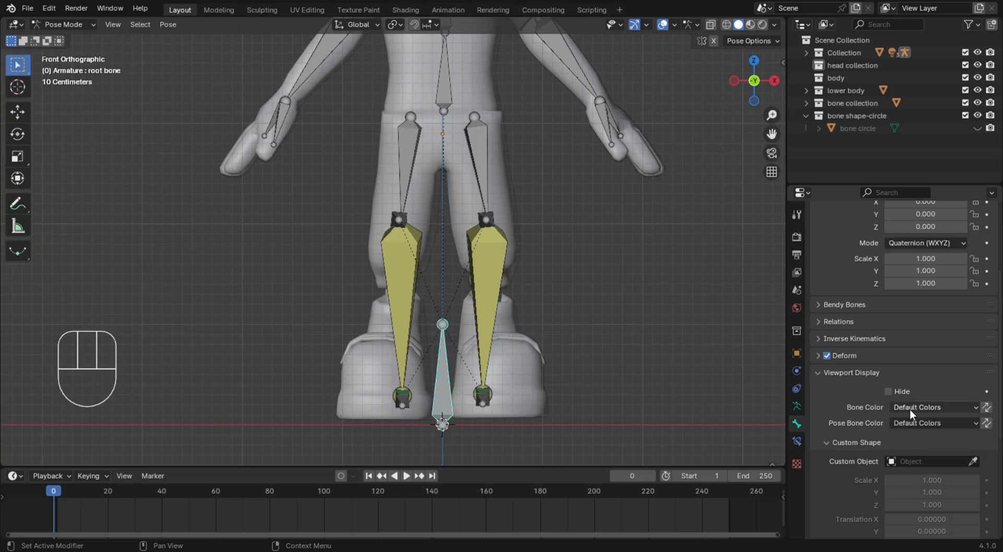
{"action": "scroll", "coordinate": [919, 405], "scroll_direction": "up", "scroll_amount": 7}
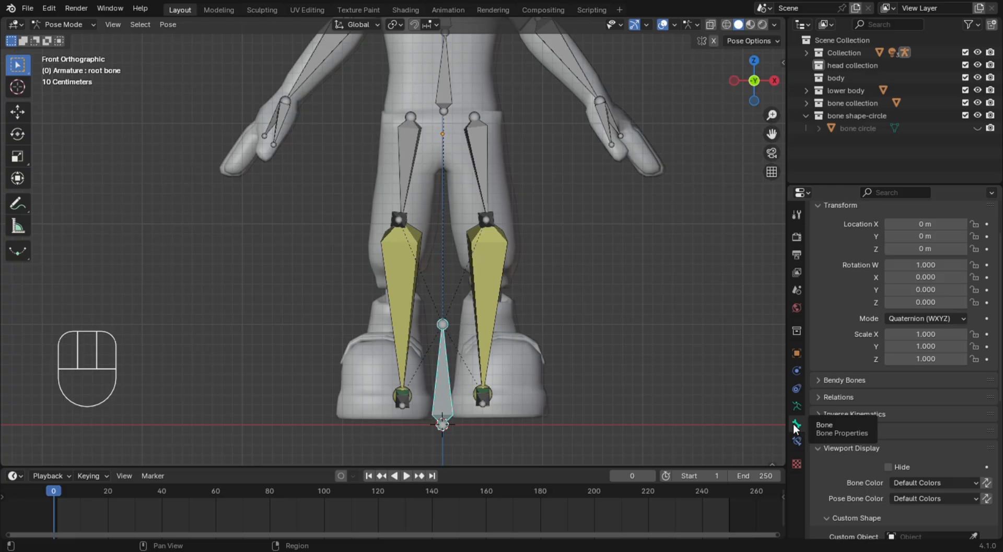
{"action": "left_click", "coordinate": [826, 448]}
{"action": "left_click", "coordinate": [819, 448]}
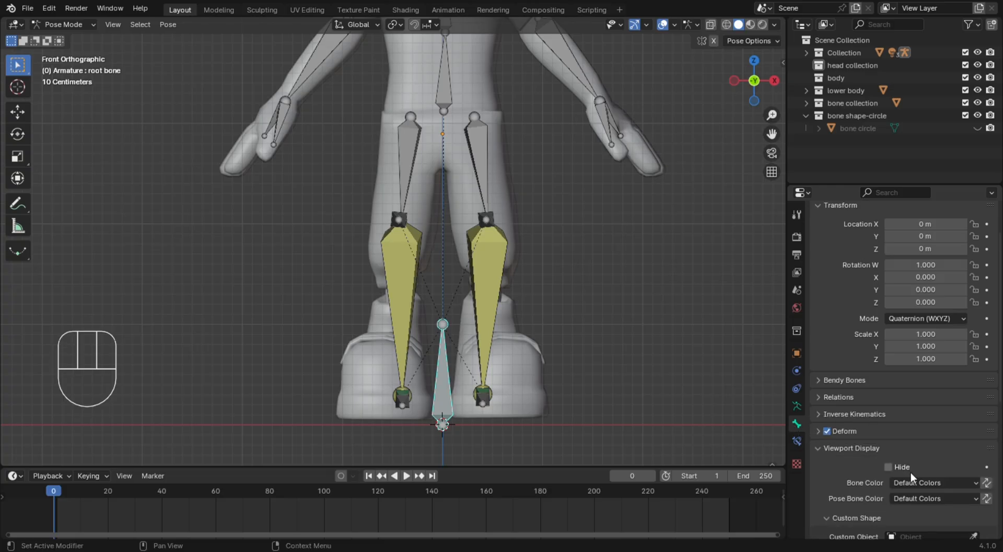
{"action": "scroll", "coordinate": [912, 473], "scroll_direction": "down", "scroll_amount": 5}
{"action": "left_click", "coordinate": [934, 436]}
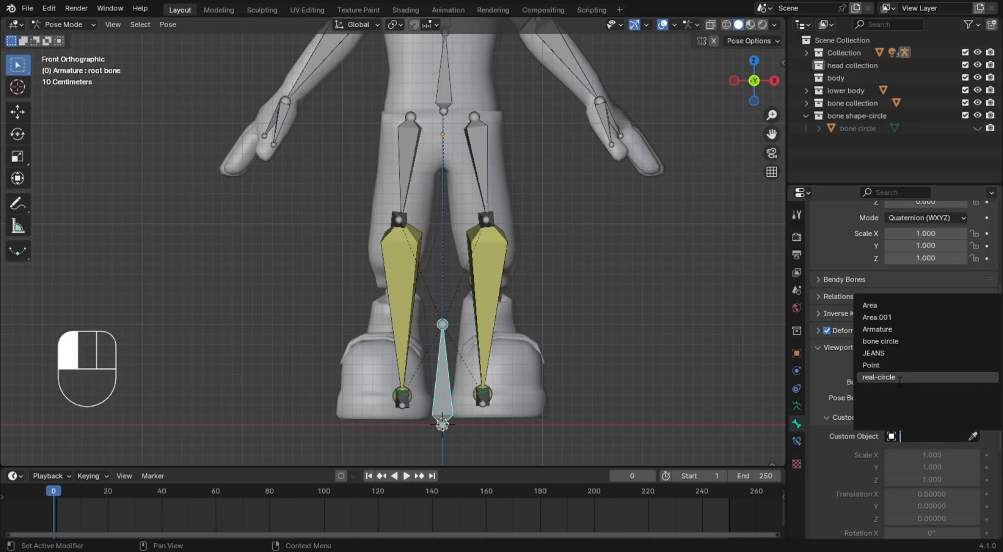
{"action": "left_click", "coordinate": [899, 343]}
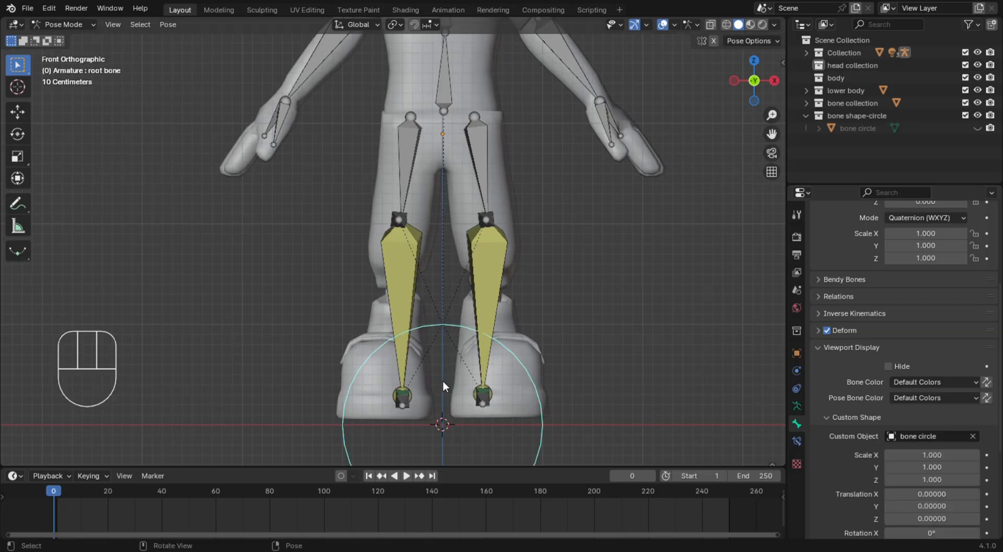
Set the root bone's custom shape rotation to 90° on X so the circle lies flat on the ground
{"action": "scroll", "coordinate": [620, 371], "scroll_direction": "down", "scroll_amount": 5}
{"action": "scroll", "coordinate": [601, 340], "scroll_direction": "up", "scroll_amount": 7}
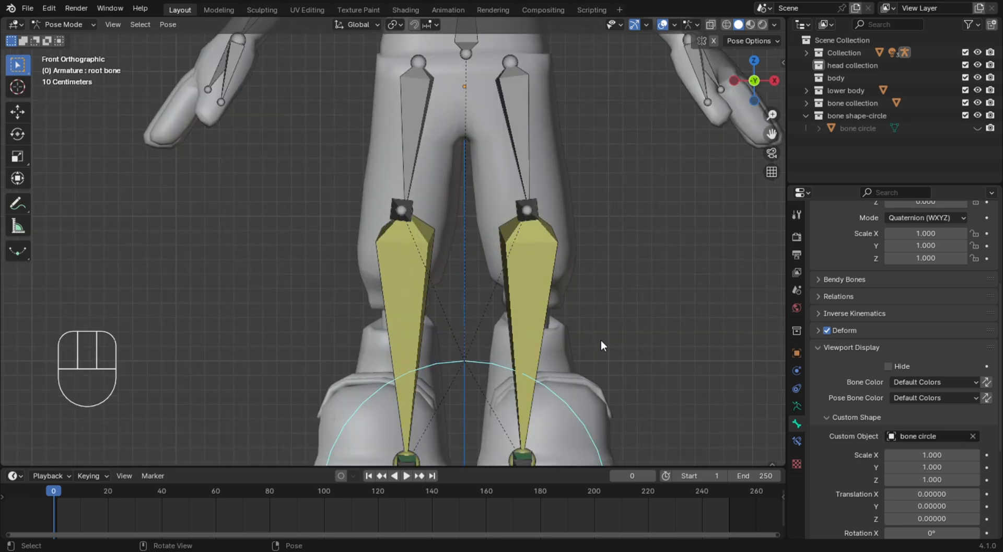
{"action": "scroll", "coordinate": [601, 340], "scroll_direction": "down", "scroll_amount": 7}
{"action": "scroll", "coordinate": [606, 337], "scroll_direction": "up", "scroll_amount": 10}
{"action": "scroll", "coordinate": [607, 337], "scroll_direction": "down", "scroll_amount": 7}
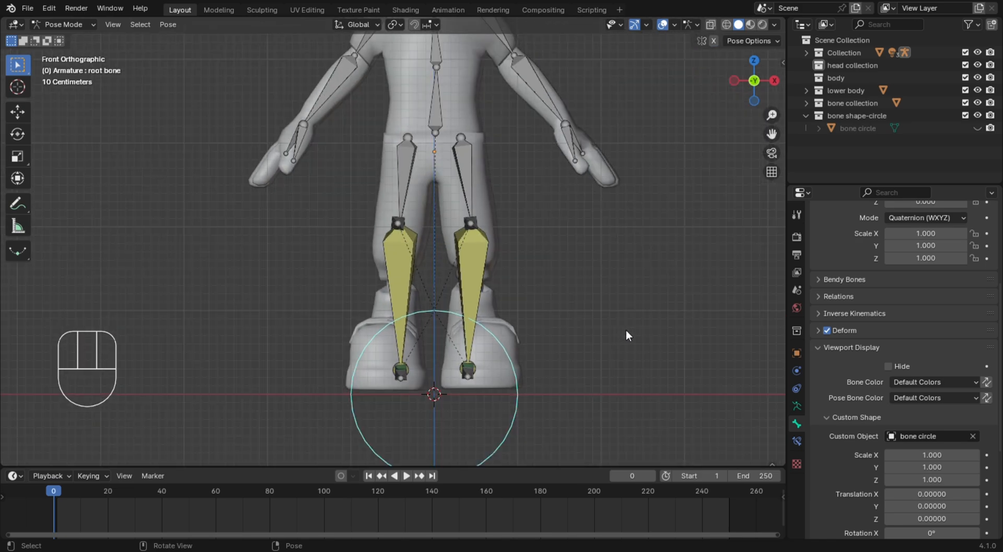
{"action": "scroll", "coordinate": [947, 481], "scroll_direction": "down", "scroll_amount": 1}
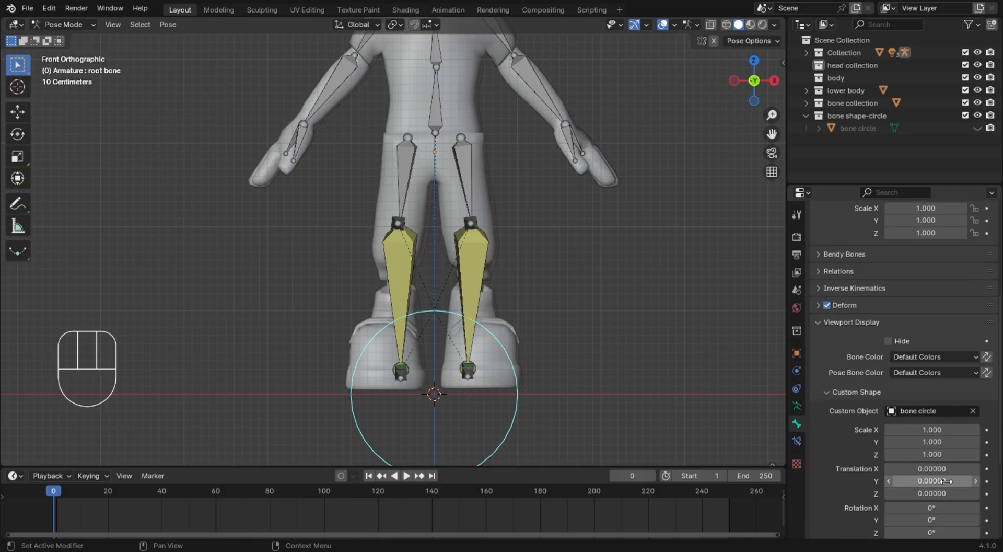
{"action": "left_click", "coordinate": [957, 508]}
{"action": "type", "text": "90"}
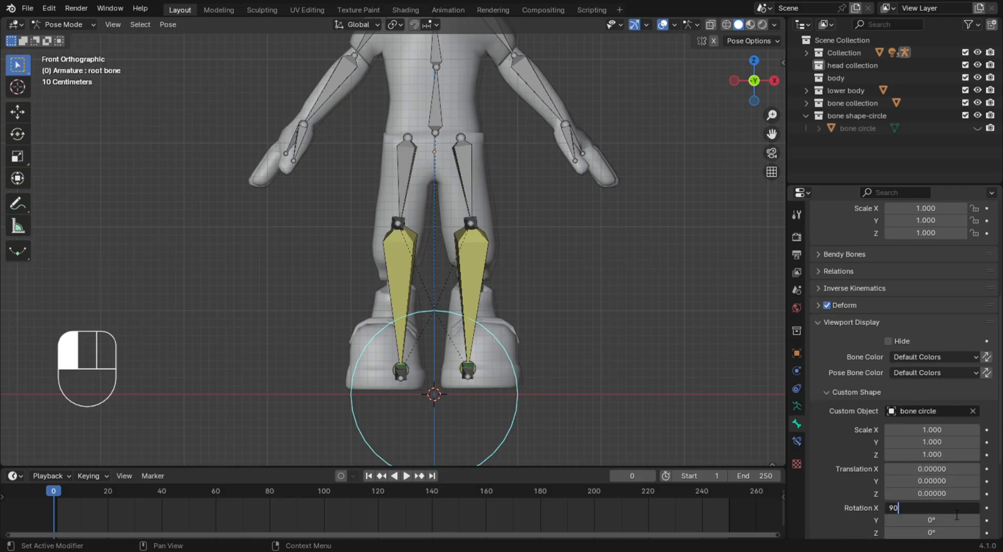
{"action": "left_click", "coordinate": [957, 515]}
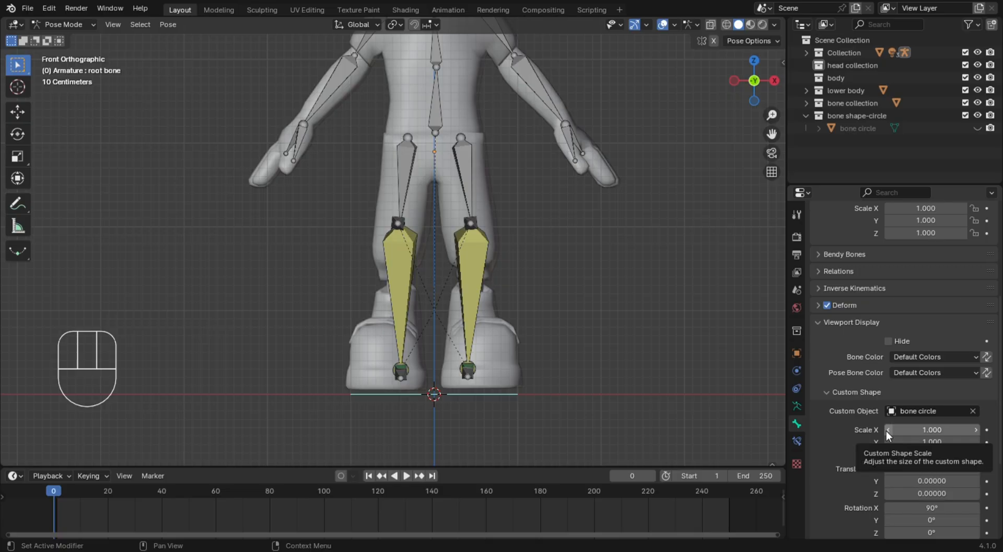
Scale the root bone's custom shape to 3.2 on X, Y and Z so the circle surrounds the feet
{"action": "left_click_drag", "start_coordinate": [886, 430], "coordinate": [940, 455]}
{"action": "scroll", "coordinate": [697, 268], "scroll_direction": "down", "scroll_amount": 3}
{"action": "middle_click_drag", "start_coordinate": [697, 267], "coordinate": [583, 315]}
{"action": "left_click", "coordinate": [559, 339]}
{"action": "scroll", "coordinate": [575, 343], "scroll_direction": "down", "scroll_amount": 2}
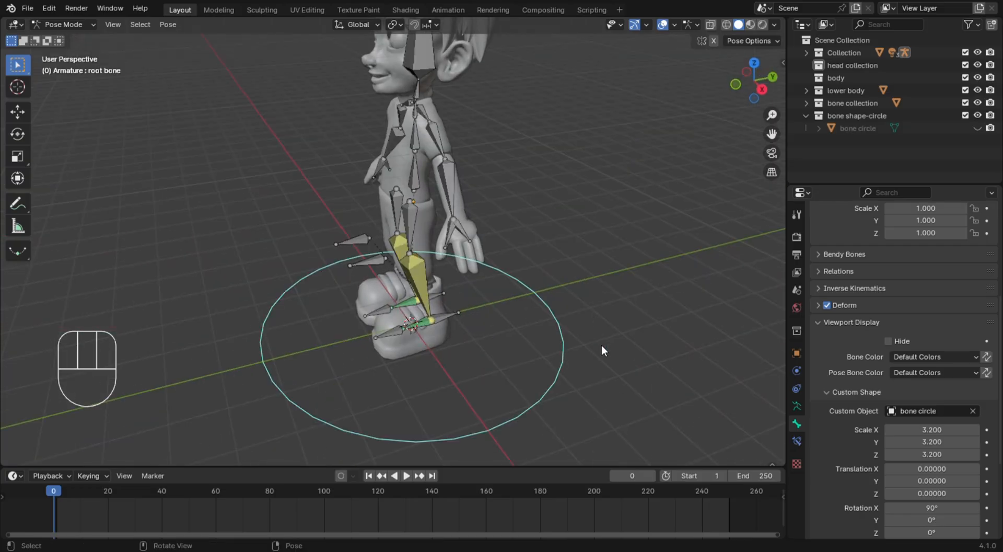
Test the circle-shaped root bone by moving the character in perspective view, cancel the move and deselect the bone
{"action": "middle_click_drag", "start_coordinate": [601, 350], "coordinate": [546, 296]}
{"action": "scroll", "coordinate": [494, 305], "scroll_direction": "down", "scroll_amount": 2}
{"action": "scroll", "coordinate": [554, 274], "scroll_direction": "up", "scroll_amount": 10}
{"action": "scroll", "coordinate": [554, 274], "scroll_direction": "down", "scroll_amount": 6}
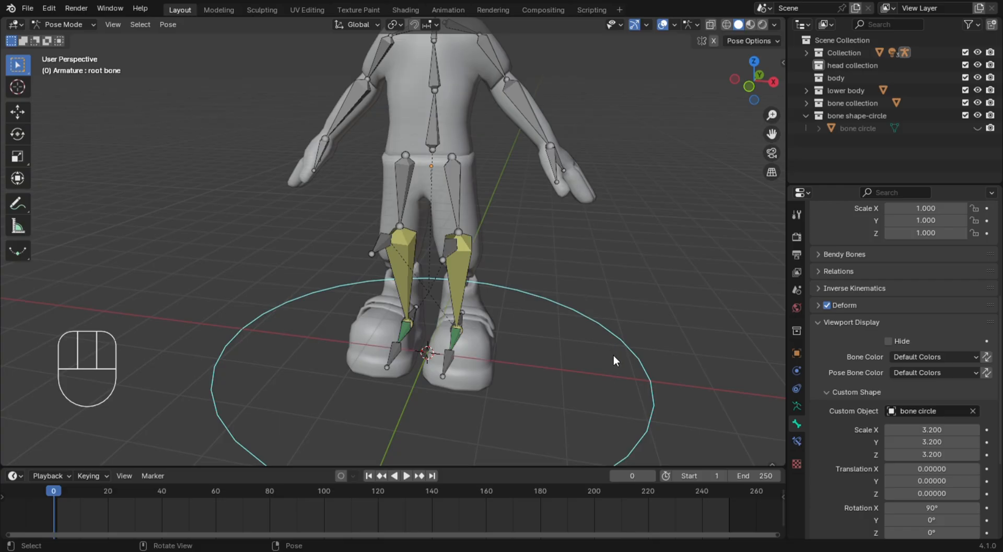
{"action": "key", "text": "g"}
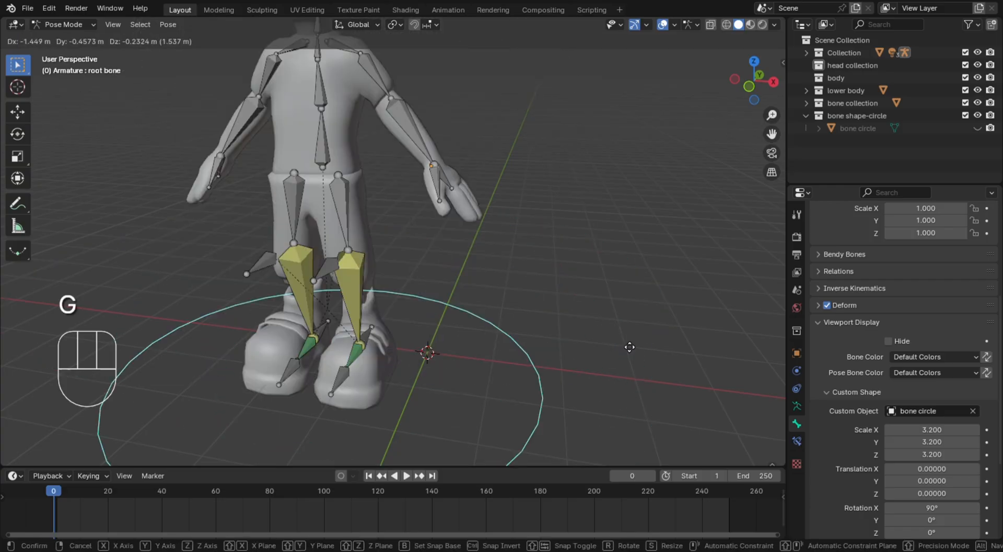
{"action": "right_click", "coordinate": [652, 350]}
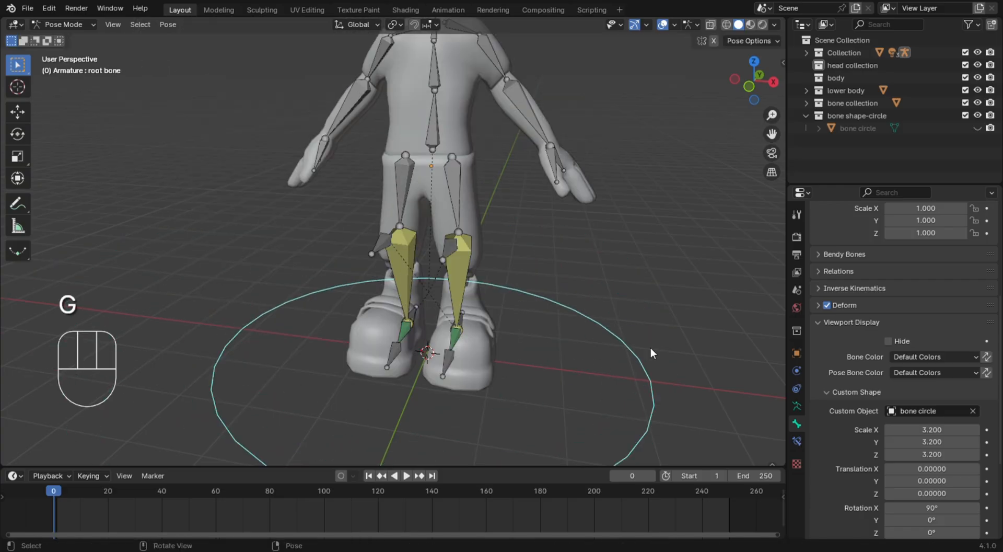
{"action": "left_click", "coordinate": [679, 279]}
{"action": "mouse_move", "coordinate": [679, 278]}
{"action": "middle_mouse_down"}
{"action": "mouse_move", "coordinate": [661, 290]}
{"action": "mouse_move", "coordinate": [695, 270]}
{"action": "mouse_move", "coordinate": [673, 267]}
{"action": "middle_mouse_up"}
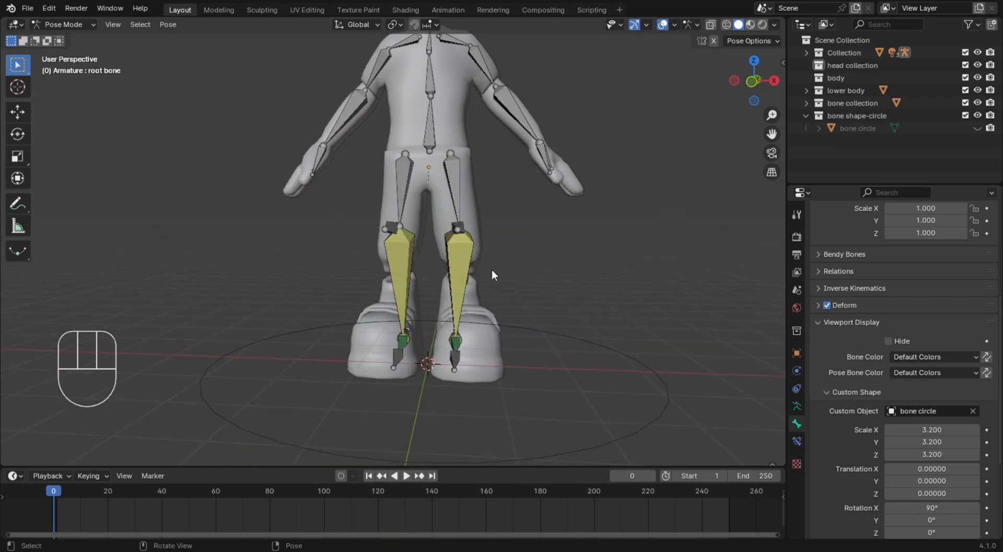
Assign the bone circle object as the custom shape of the SPIN bone at the waist
{"action": "key", "text": "KP_1"}
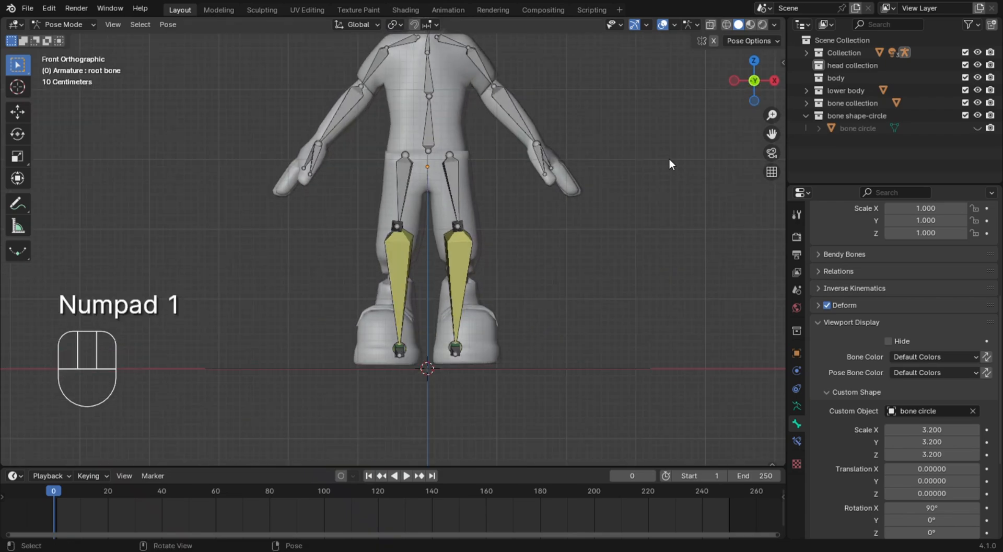
{"action": "scroll", "coordinate": [664, 172], "scroll_direction": "up", "scroll_amount": 2}
{"action": "scroll", "coordinate": [606, 182], "scroll_direction": "down", "scroll_amount": 2}
{"action": "middle_click_drag", "start_coordinate": [553, 189], "coordinate": [553, 287], "text": "shift"}
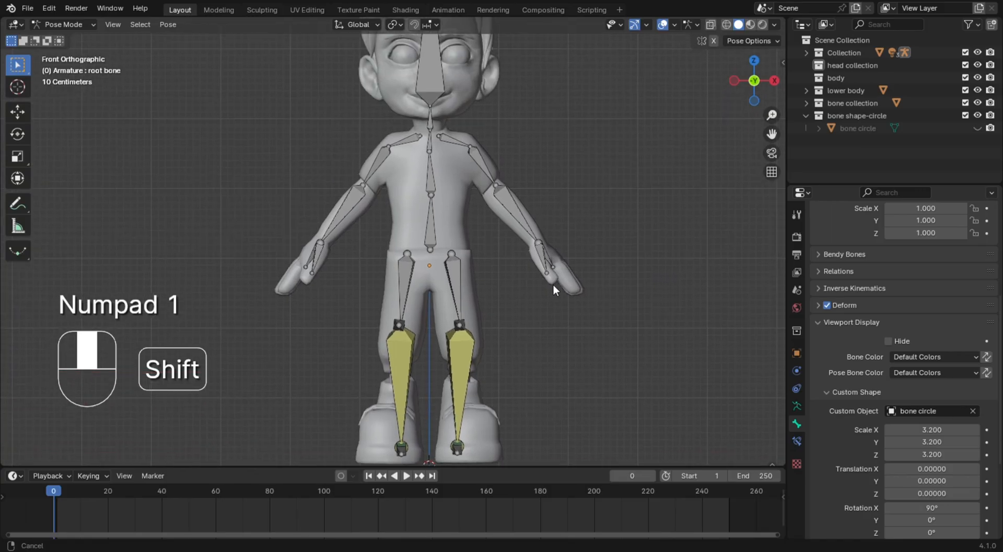
{"action": "left_click", "coordinate": [427, 230]}
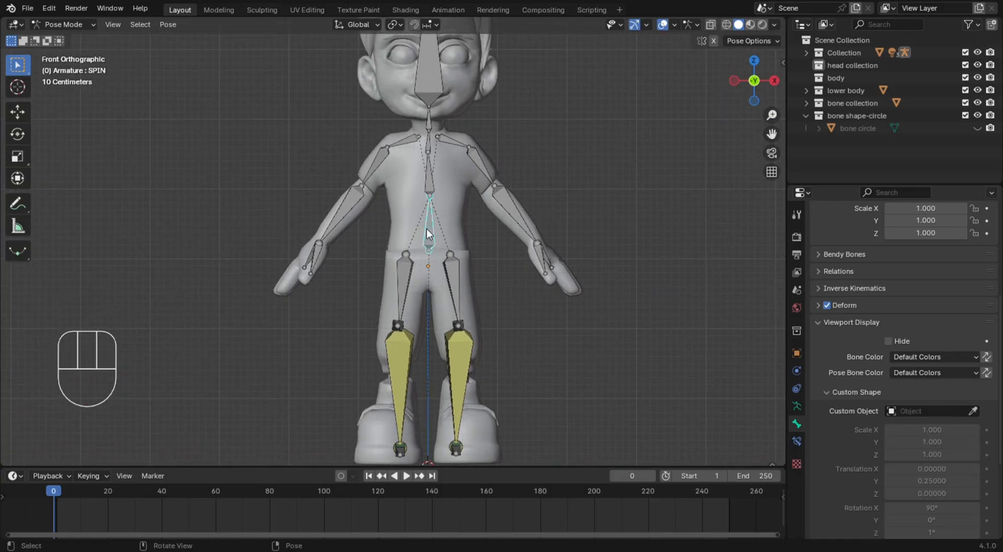
{"action": "left_click", "coordinate": [954, 412]}
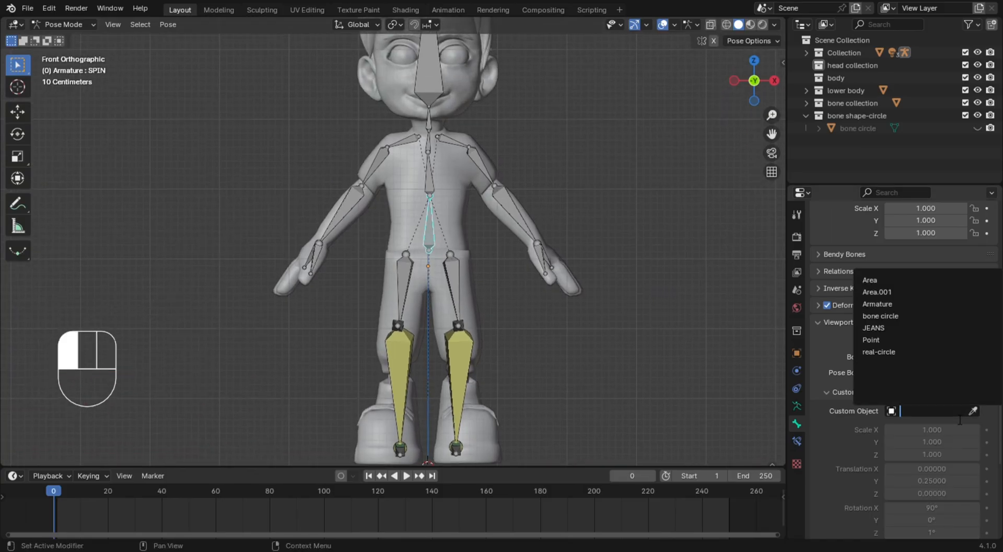
{"action": "left_click", "coordinate": [898, 316]}
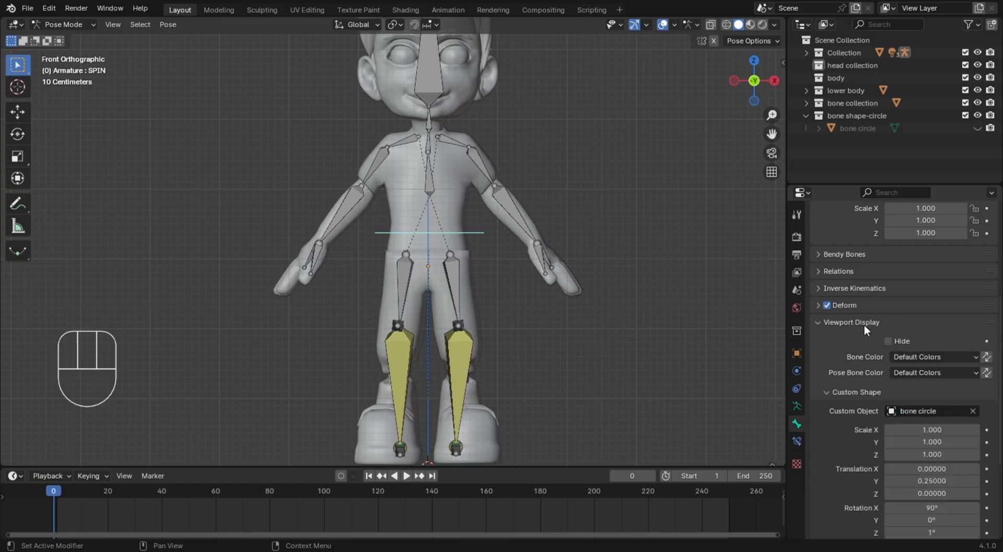
{"action": "middle_click_drag", "start_coordinate": [554, 265], "coordinate": [529, 299]}
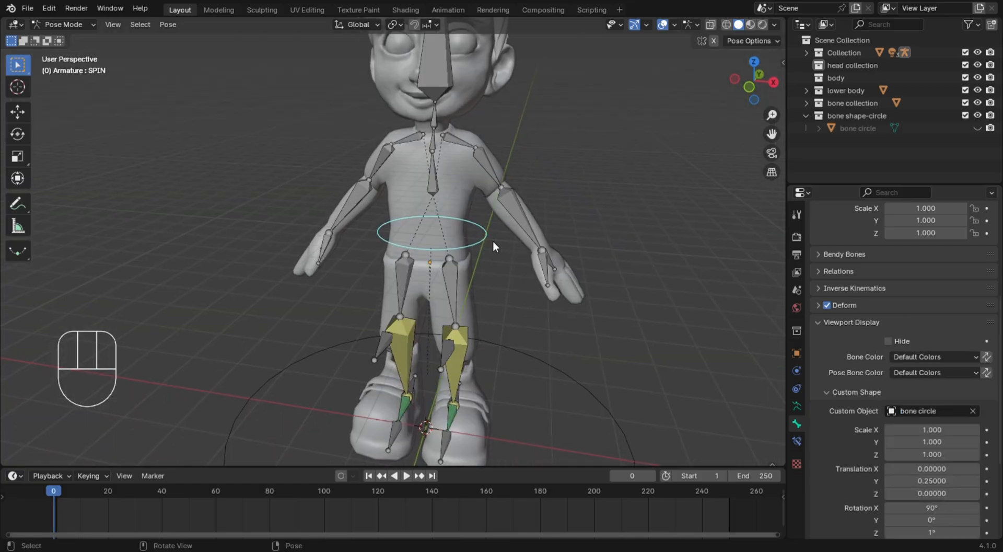
Copy the SPIN bone's custom shape object to the HEAD, NECK, upper chest and SPINE bones, with SPIN as the active bone
{"action": "left_click", "coordinate": [692, 224]}
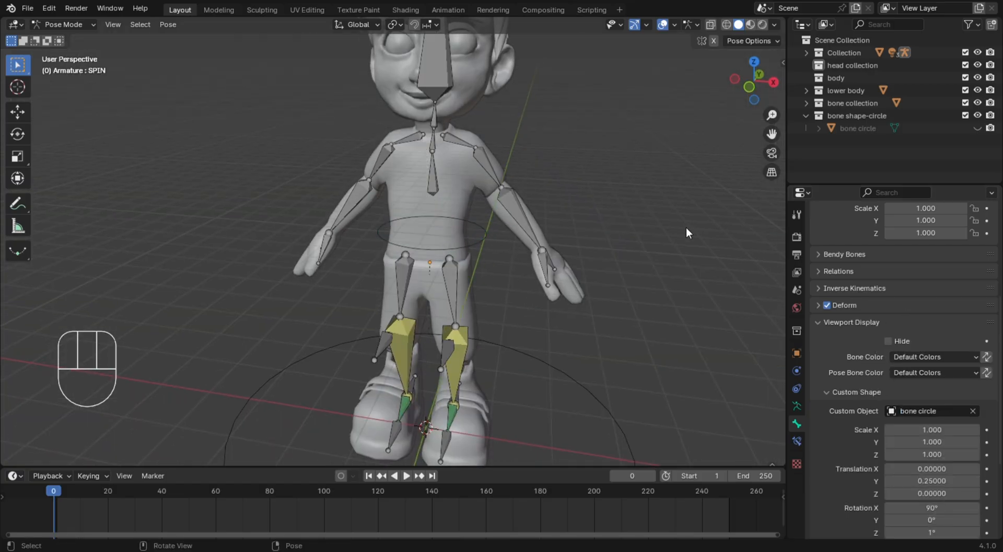
{"action": "key", "text": "KP_1"}
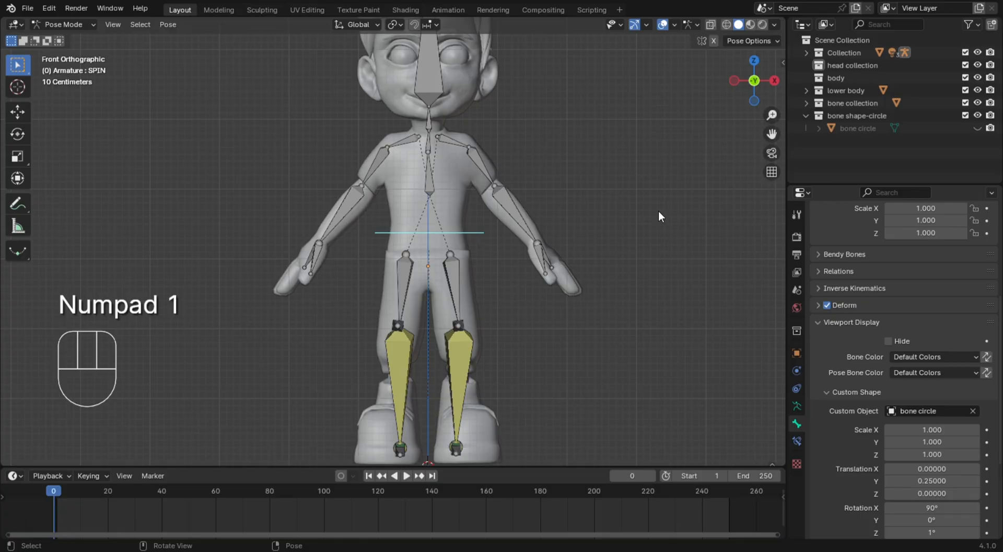
{"action": "middle_click_drag", "start_coordinate": [613, 215], "coordinate": [441, 194], "text": "shift"}
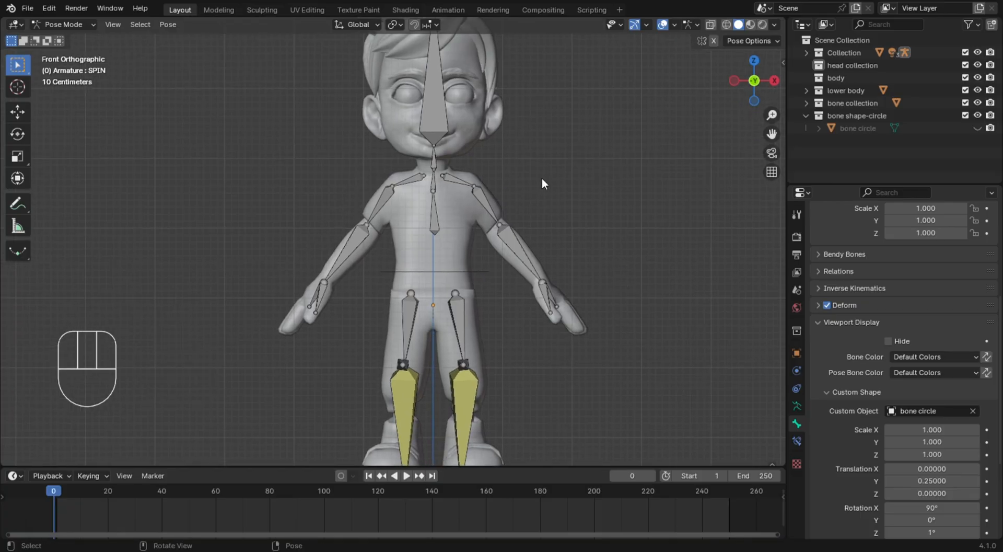
{"action": "scroll", "coordinate": [570, 172], "scroll_direction": "down", "scroll_amount": 1}
{"action": "scroll", "coordinate": [572, 170], "scroll_direction": "up", "scroll_amount": 3}
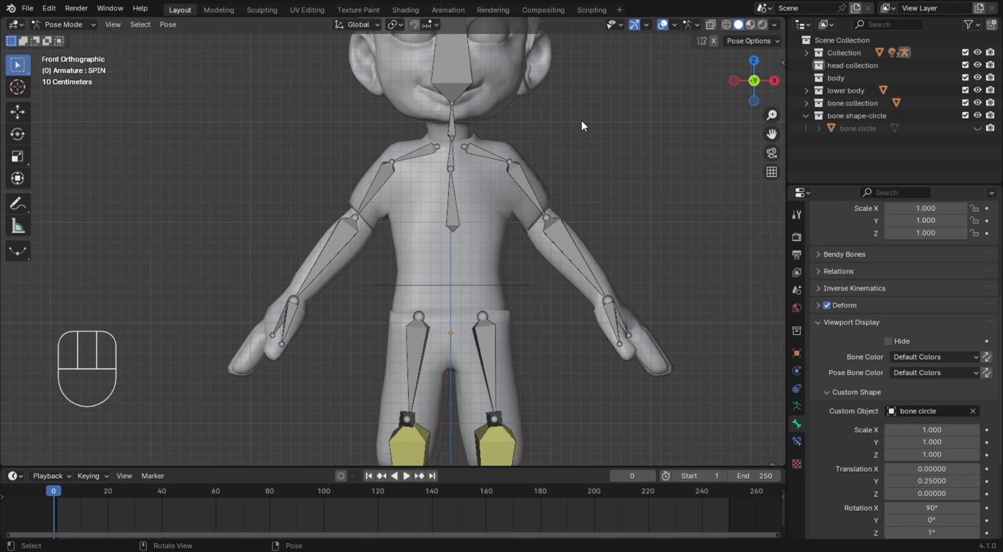
{"action": "left_click", "coordinate": [450, 56]}
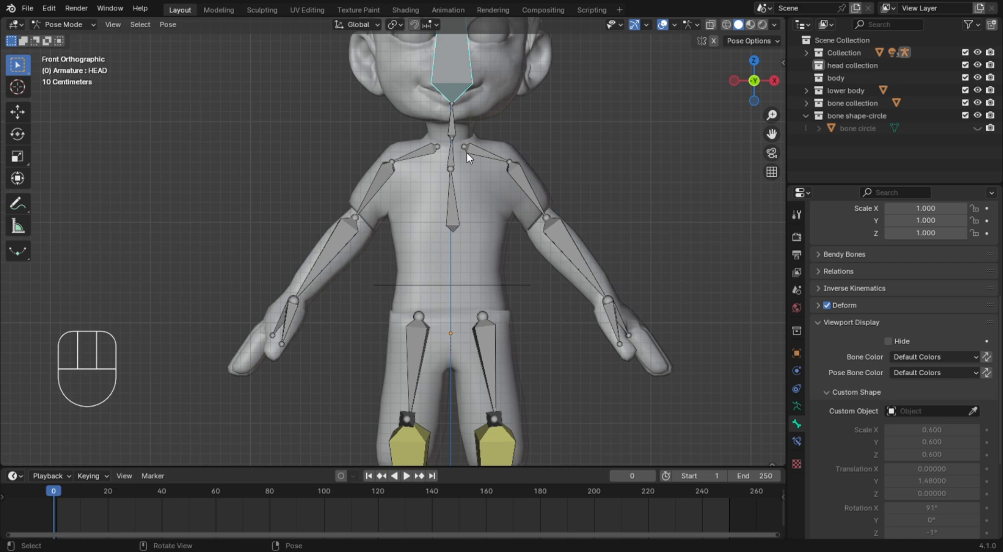
{"action": "left_click", "coordinate": [453, 126], "text": "shift"}
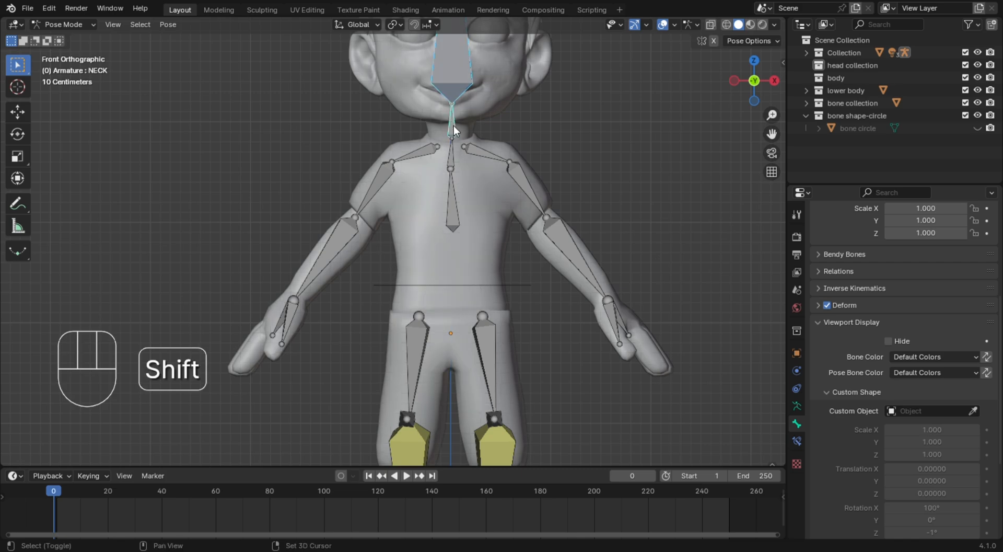
{"action": "left_click", "coordinate": [450, 162], "text": "shift"}
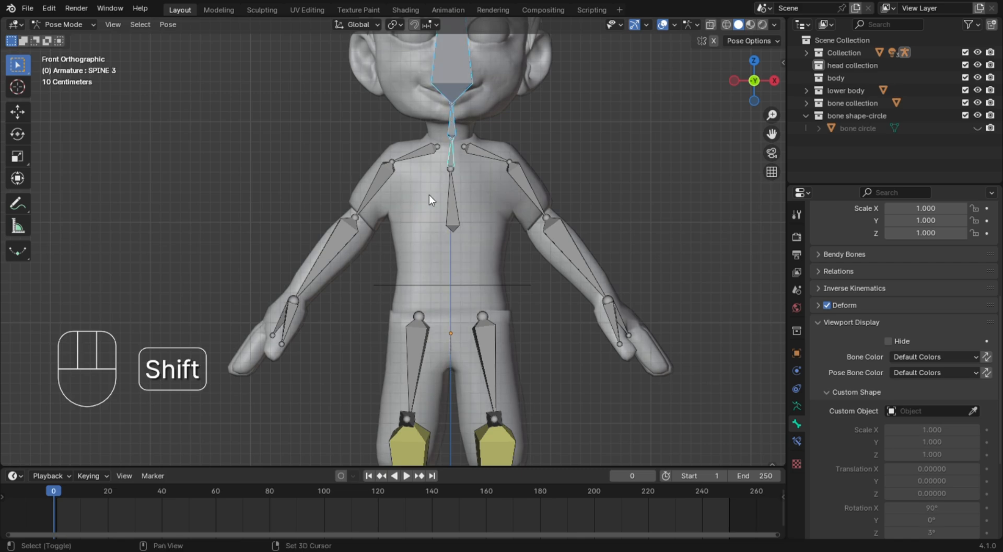
{"action": "left_click", "coordinate": [450, 204], "text": "shift"}
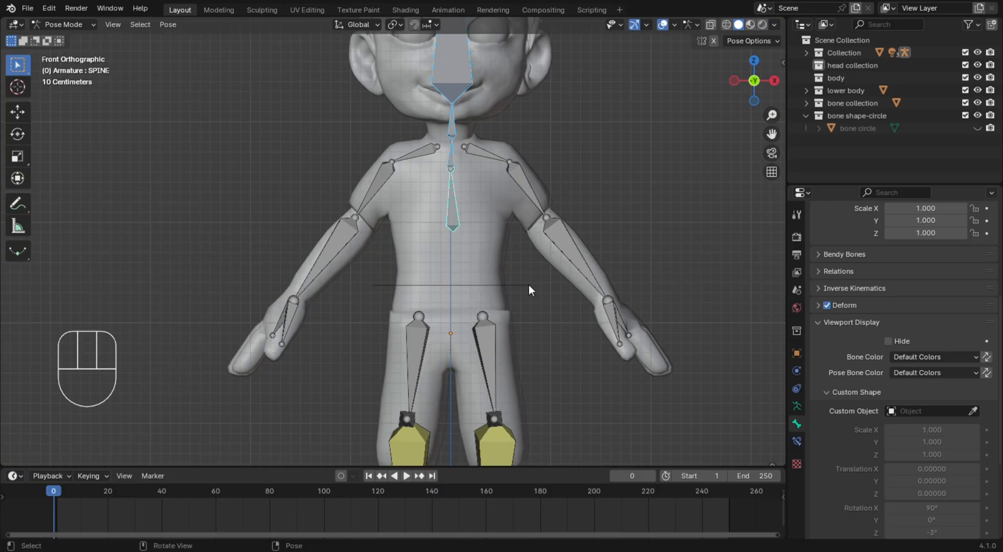
{"action": "key", "text": "shift"}
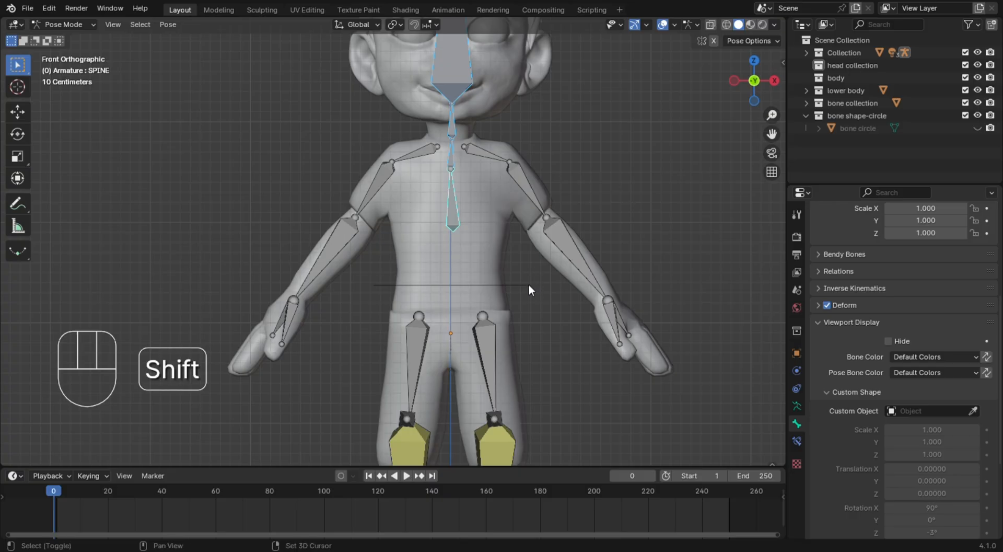
{"action": "left_click", "coordinate": [528, 284], "text": "shift"}
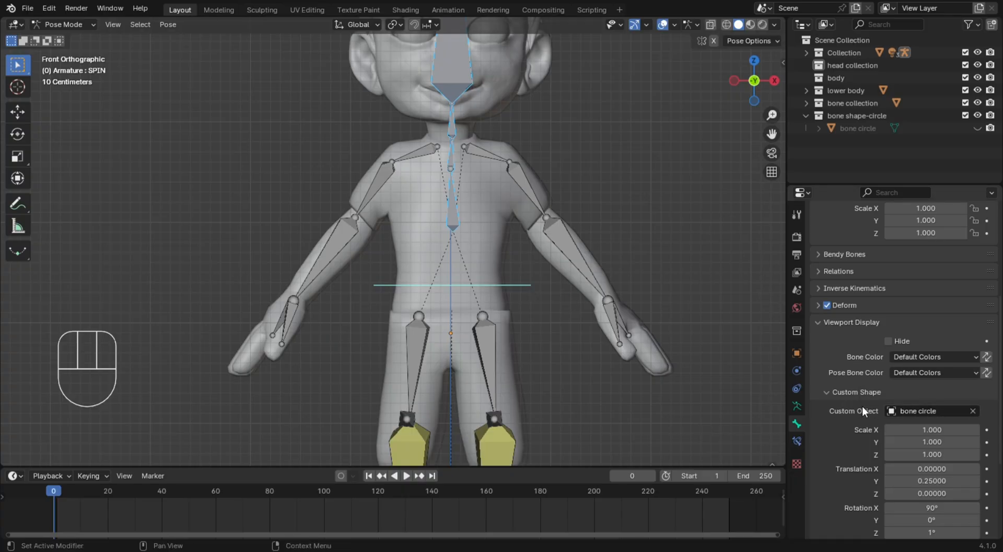
{"action": "right_click", "coordinate": [928, 408]}
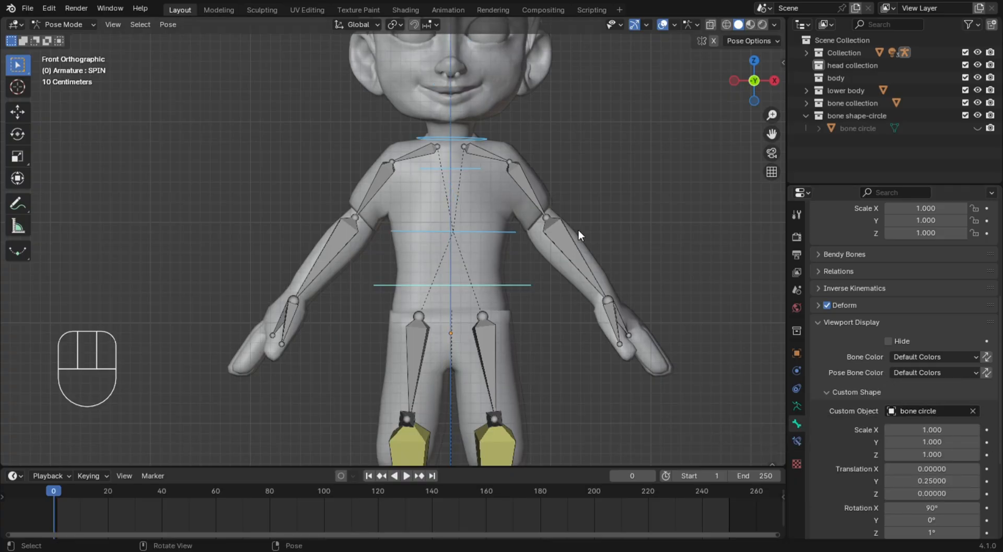
Deselect the bones and inspect the circle controls around the head, neck and torso from angled and front views
{"action": "scroll", "coordinate": [666, 206], "scroll_direction": "down", "scroll_amount": 2}
{"action": "left_click", "coordinate": [646, 228]}
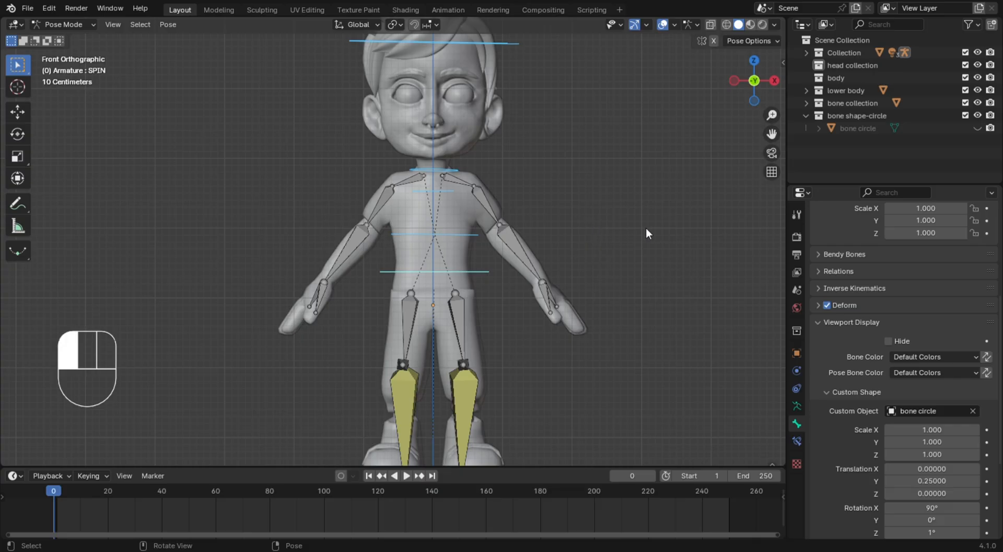
{"action": "left_click", "coordinate": [722, 212]}
{"action": "middle_click_drag", "start_coordinate": [723, 211], "coordinate": [664, 253]}
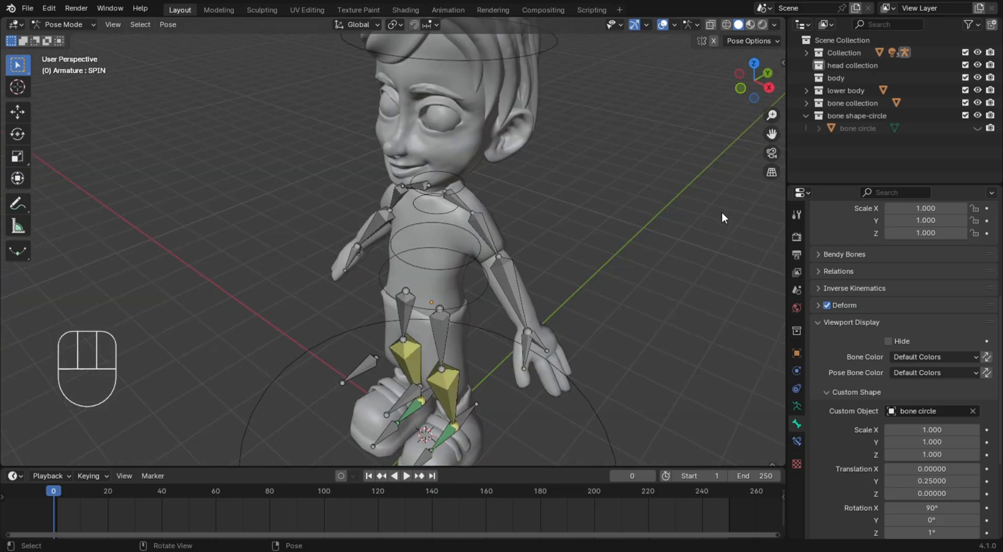
{"action": "middle_click_drag", "start_coordinate": [601, 227], "coordinate": [694, 179]}
{"action": "key", "text": "KP_1"}
{"action": "middle_click_drag", "start_coordinate": [502, 195], "coordinate": [419, 234]}
{"action": "key", "text": "KP_1"}
{"action": "left_click", "coordinate": [604, 218]}
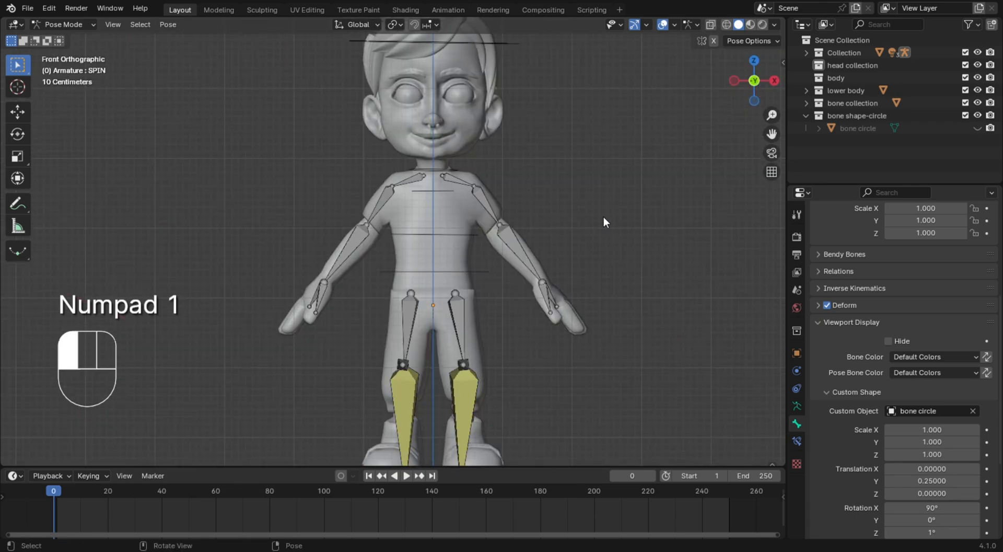
{"action": "scroll", "coordinate": [575, 207], "scroll_direction": "down", "scroll_amount": 3}
{"action": "scroll", "coordinate": [502, 186], "scroll_direction": "up", "scroll_amount": 3}
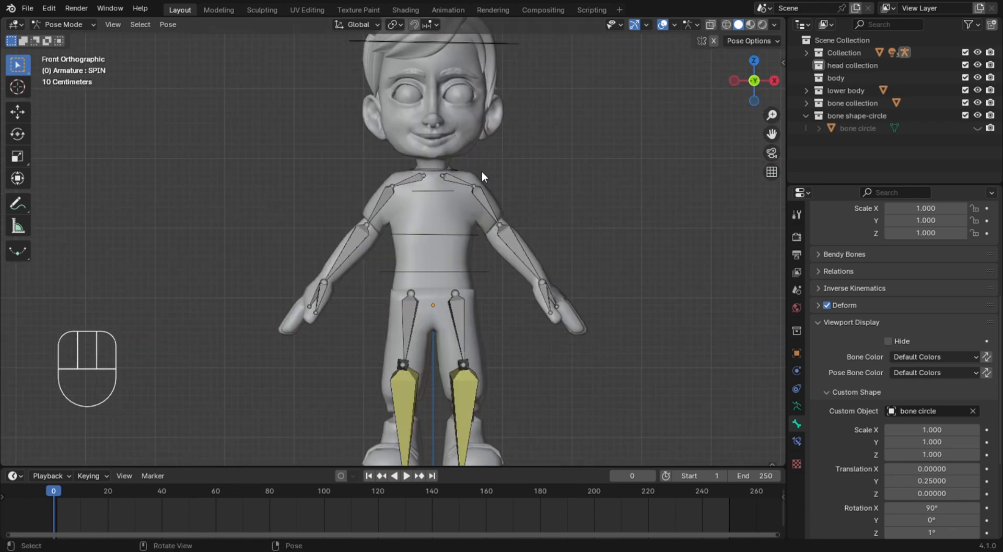
Assign the bone circle object as the THUMB.L bone's custom shape and set the shape's rotation to 55° on X
{"action": "left_click", "coordinate": [463, 177]}
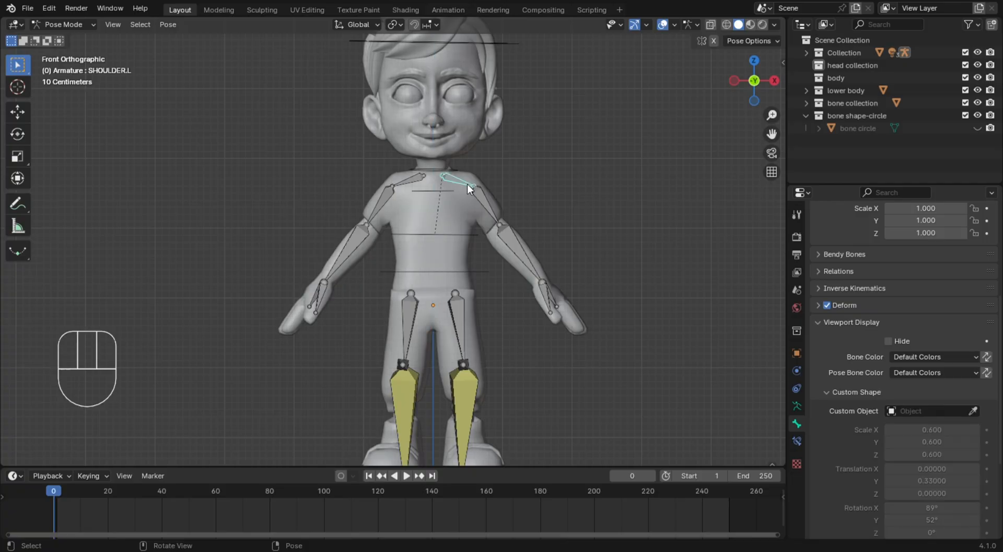
{"action": "scroll", "coordinate": [581, 289], "scroll_direction": "up", "scroll_amount": 3}
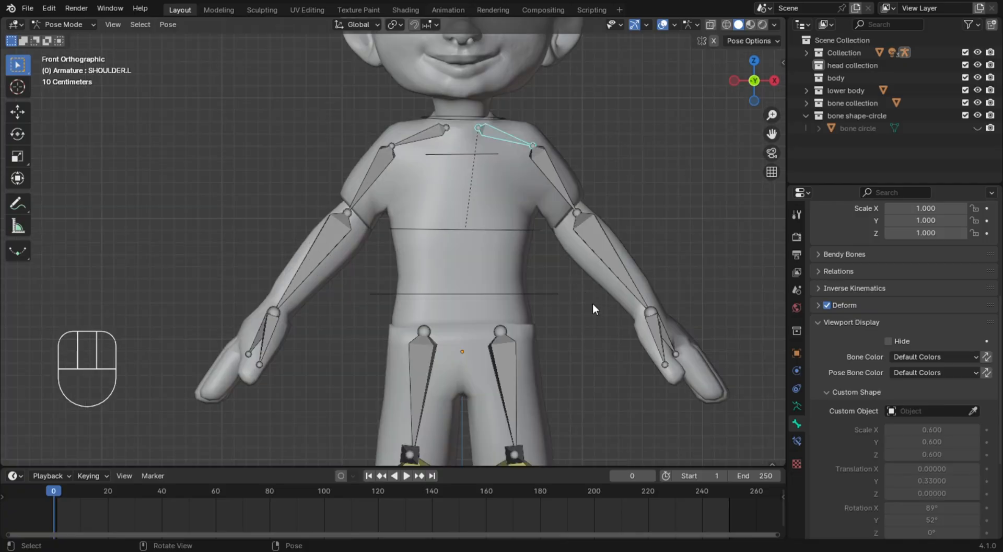
{"action": "left_click", "coordinate": [661, 338]}
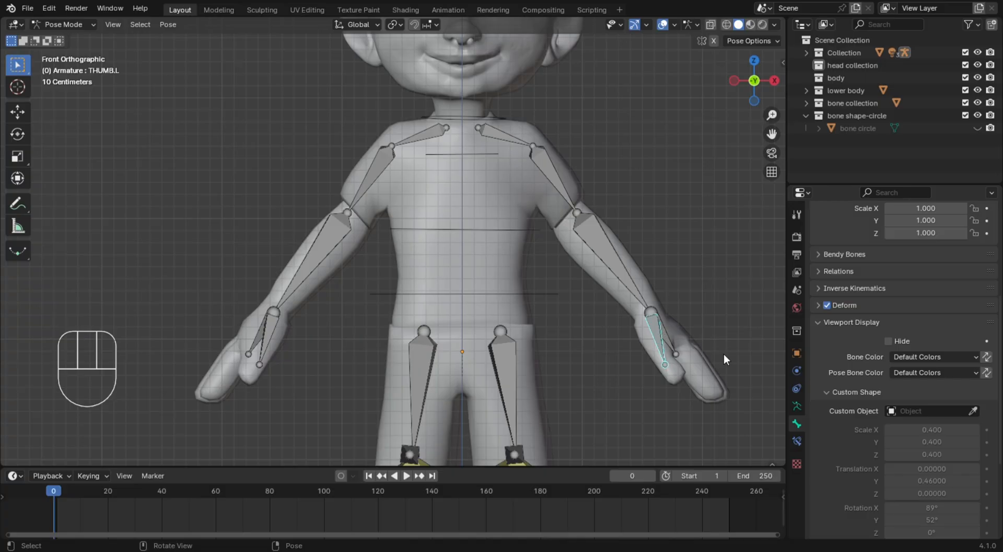
{"action": "left_click", "coordinate": [939, 410]}
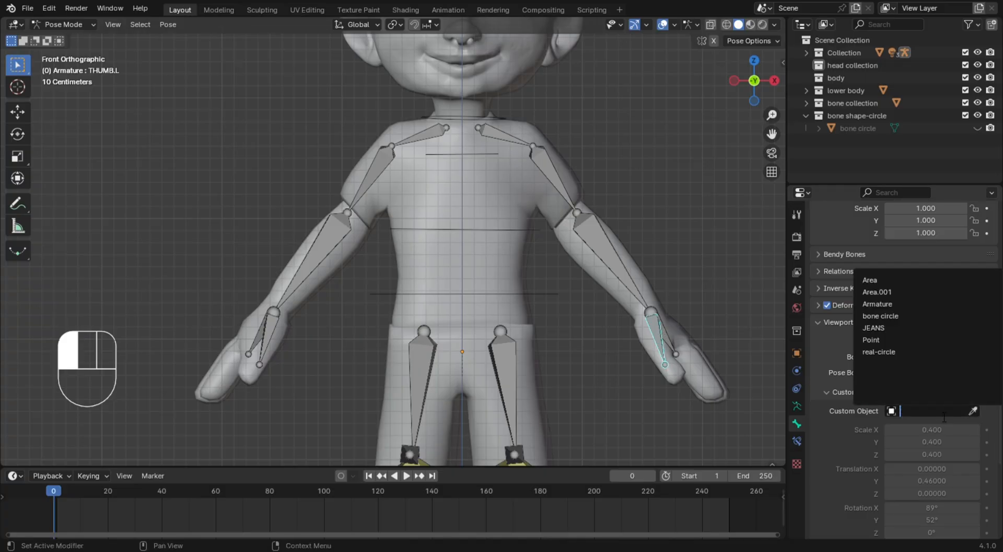
{"action": "left_click", "coordinate": [914, 316]}
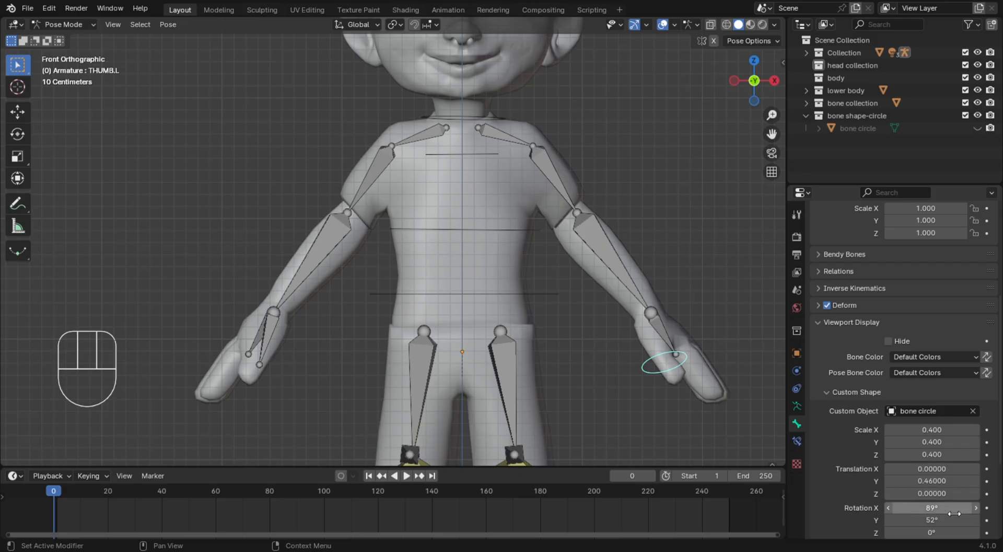
{"action": "left_click", "coordinate": [976, 508]}
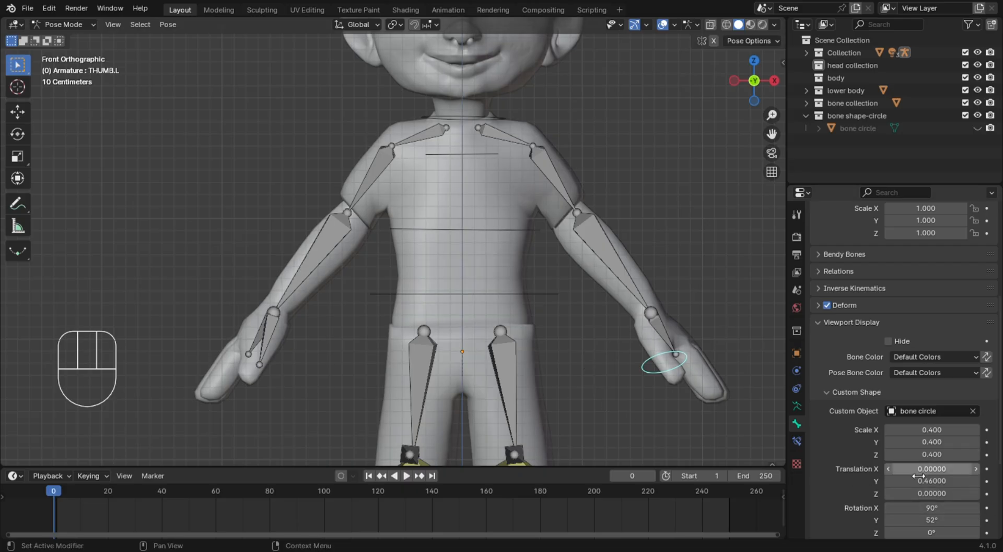
{"action": "left_click_drag", "start_coordinate": [936, 508], "coordinate": [914, 508]}
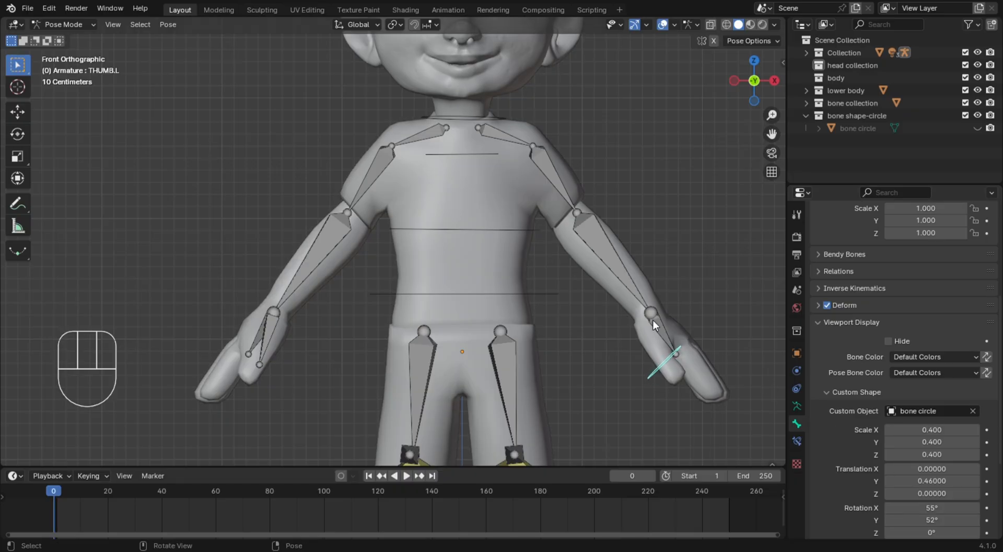
{"action": "left_click", "coordinate": [678, 297]}
Copy the THUMB.L bone's custom shape object to the left shoulder, upper arm, lower arm and palm bones, then clear the selection
{"action": "left_click", "coordinate": [500, 134]}
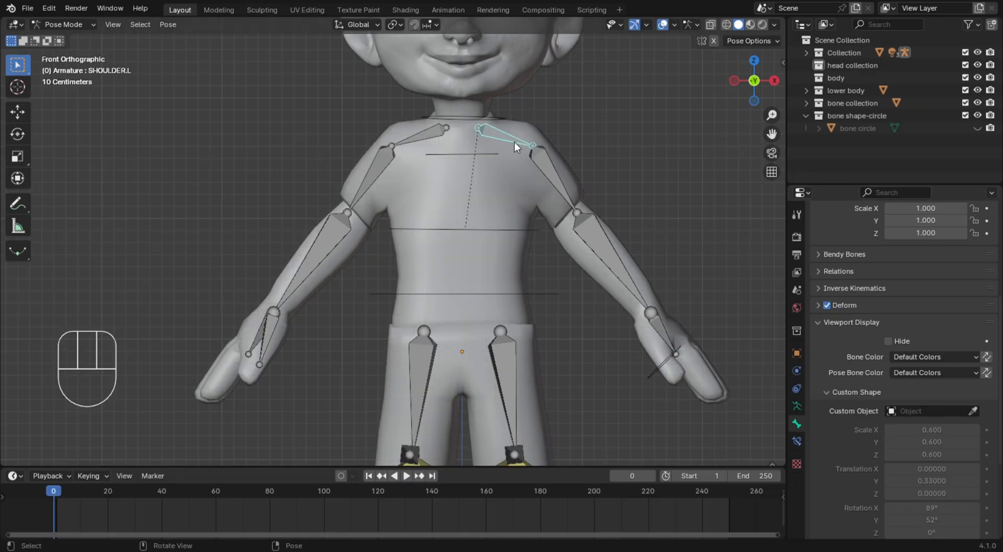
{"action": "left_click", "coordinate": [566, 187], "text": "shift"}
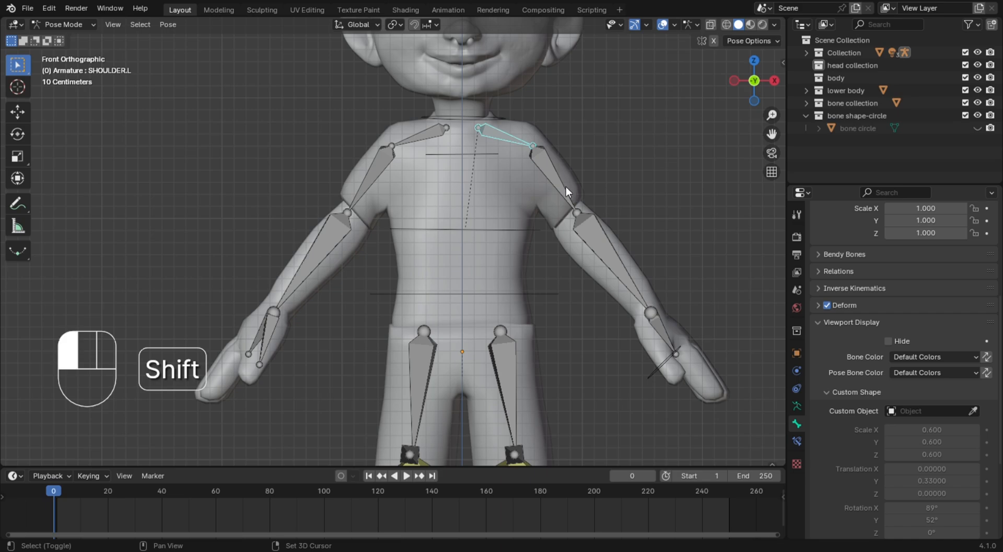
{"action": "left_click", "coordinate": [594, 230], "text": "shift"}
{"action": "left_click", "coordinate": [668, 335], "text": "shift"}
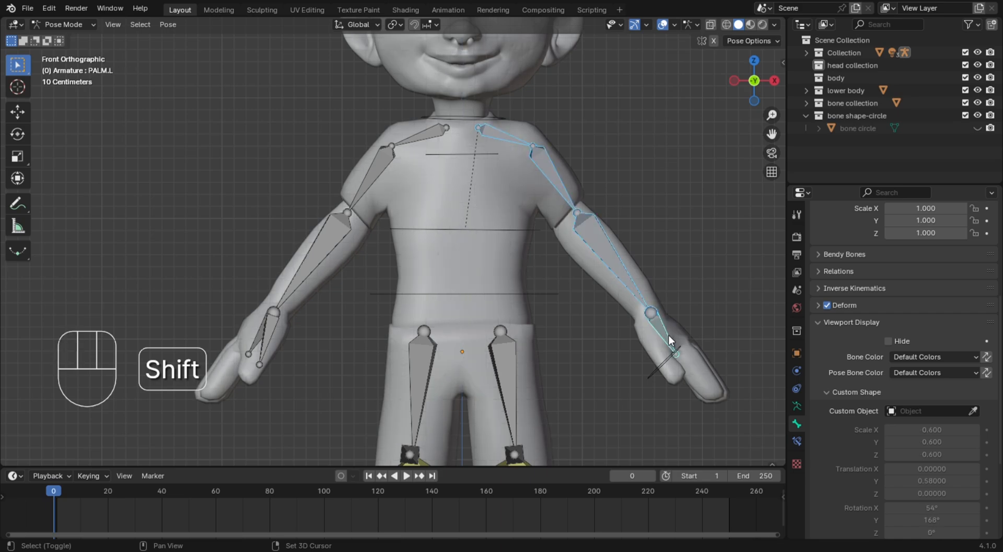
{"action": "left_click", "coordinate": [652, 374], "text": "shift"}
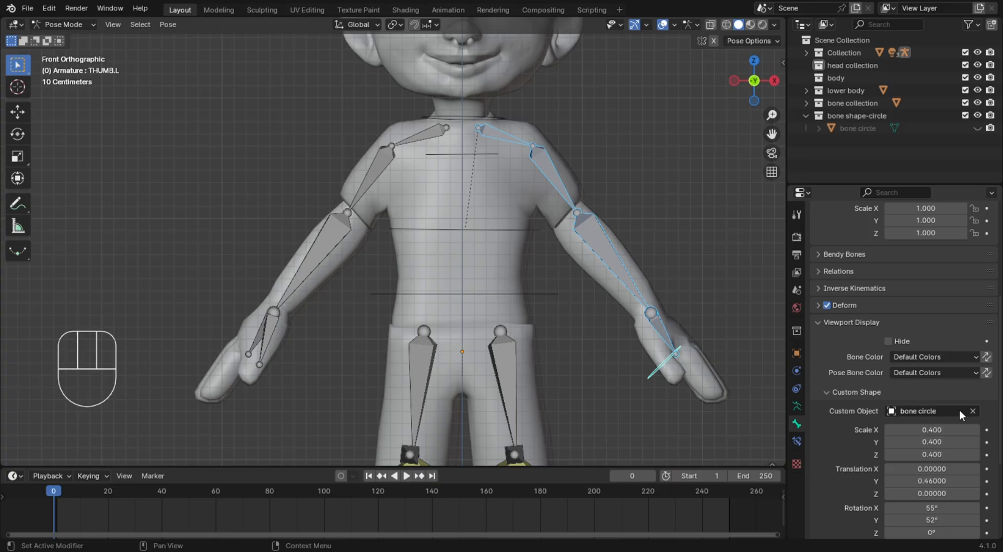
{"action": "right_click", "coordinate": [945, 413]}
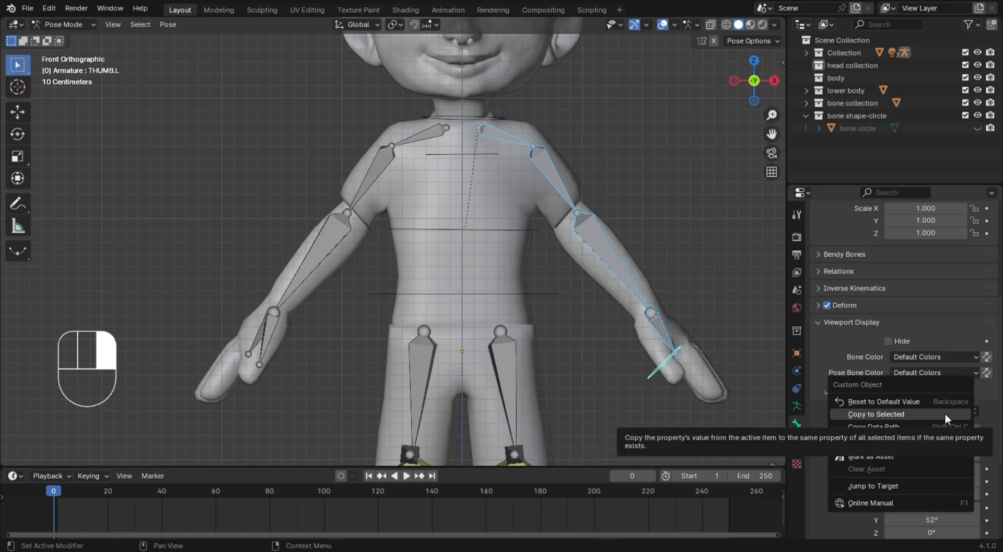
{"action": "left_click", "coordinate": [945, 413]}
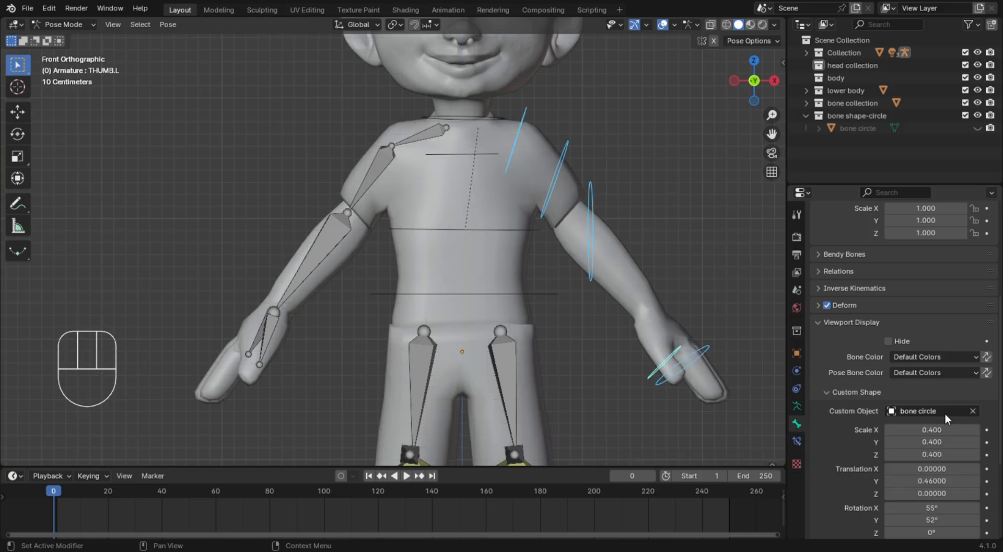
{"action": "scroll", "coordinate": [558, 280], "scroll_direction": "down", "scroll_amount": 3}
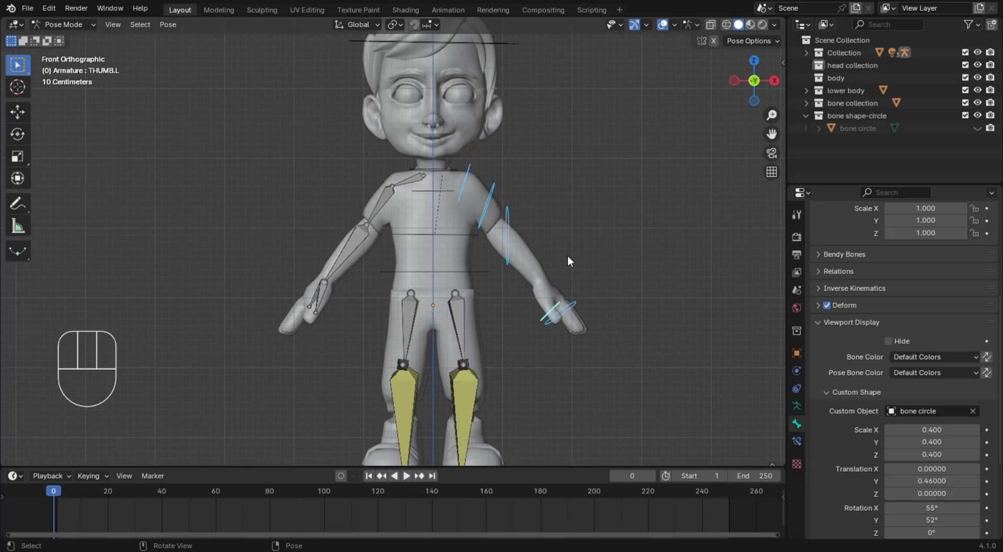
{"action": "left_click", "coordinate": [567, 255]}
{"action": "left_click", "coordinate": [562, 224]}
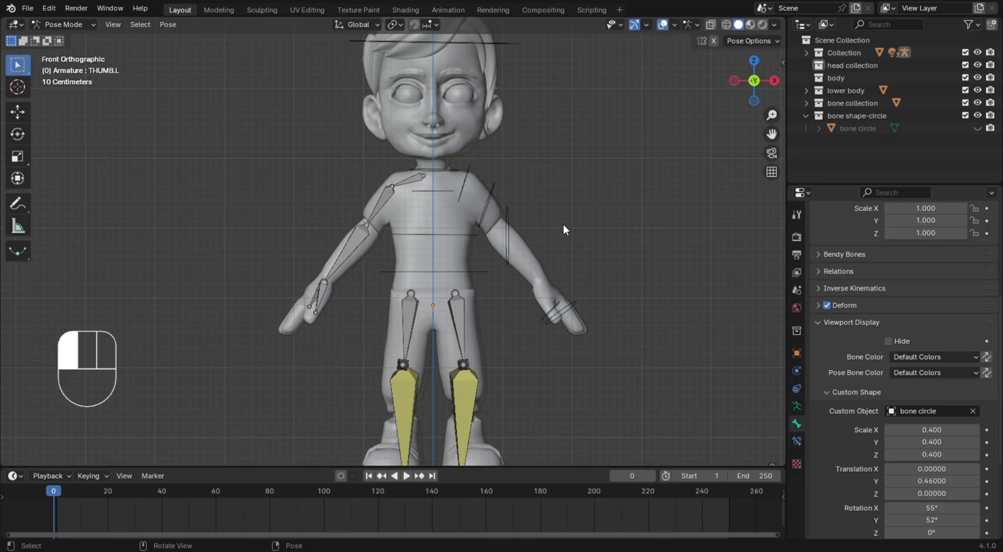
Select the LOWER ARM.L circle and test rotating and scaling the bone, cancelling each transform
{"action": "left_click", "coordinate": [509, 239]}
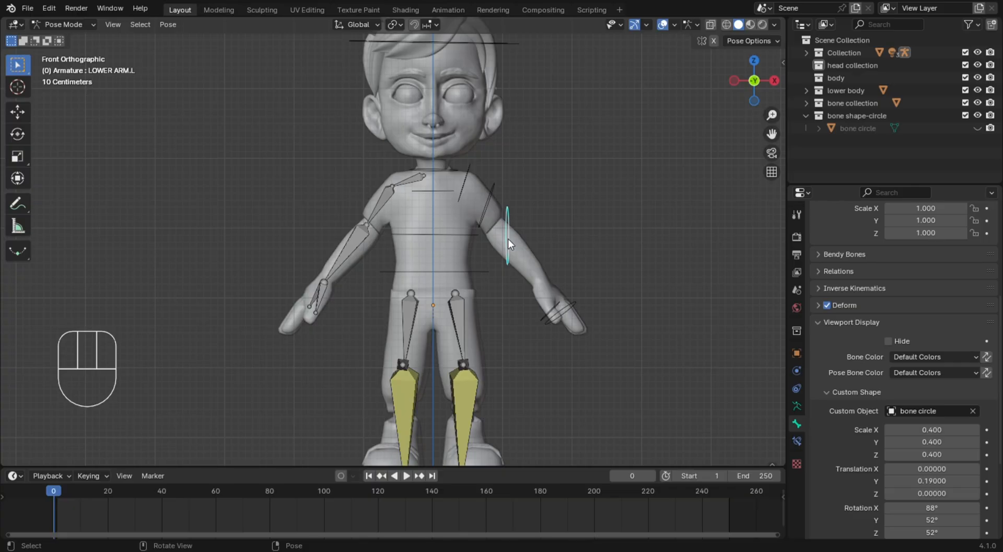
{"action": "left_click", "coordinate": [493, 207]}
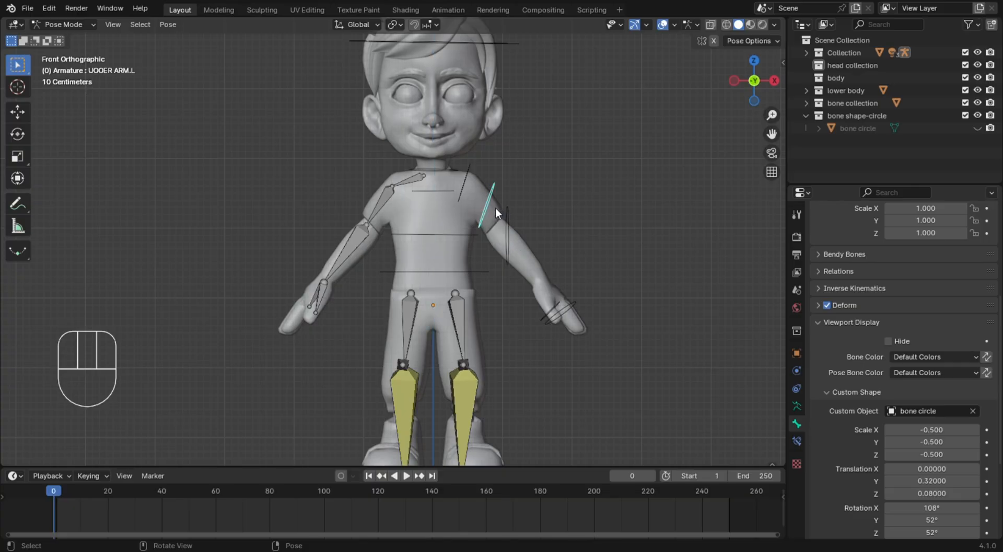
{"action": "left_click", "coordinate": [526, 258]}
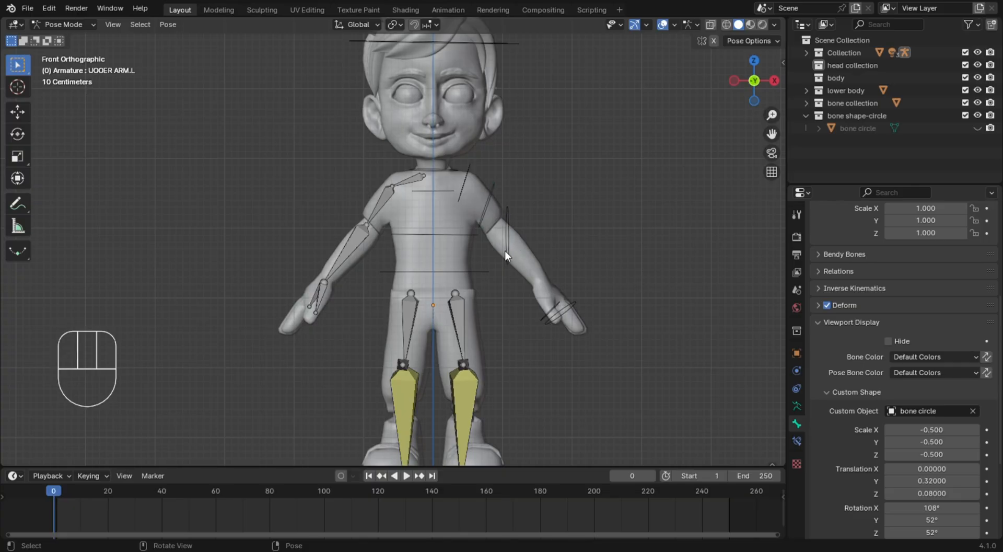
{"action": "left_click", "coordinate": [506, 247]}
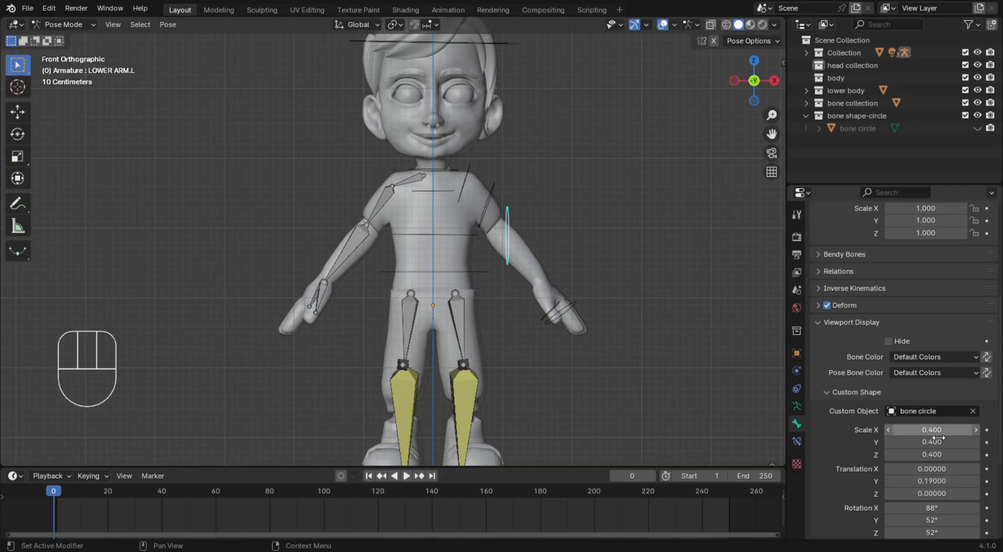
{"action": "key", "text": "r"}
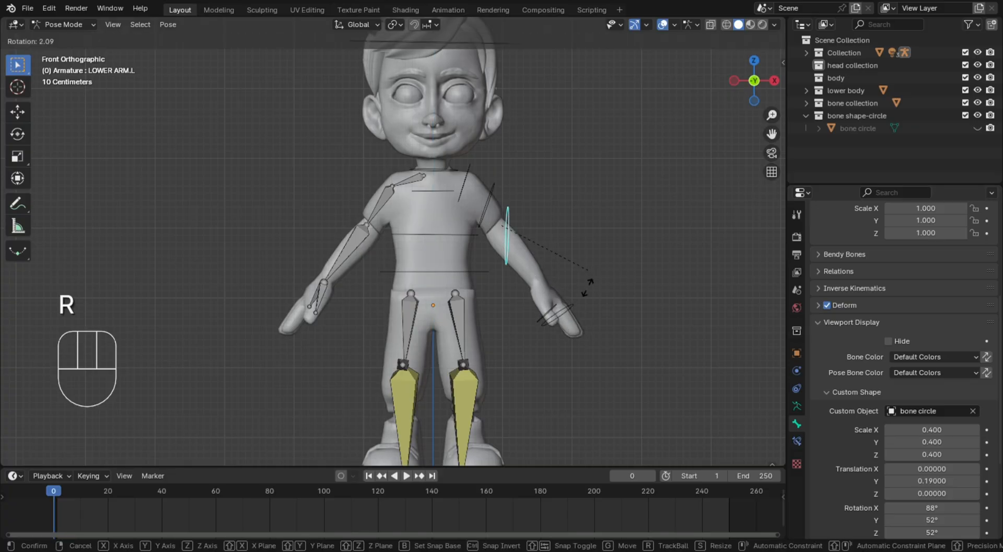
{"action": "right_click", "coordinate": [469, 219]}
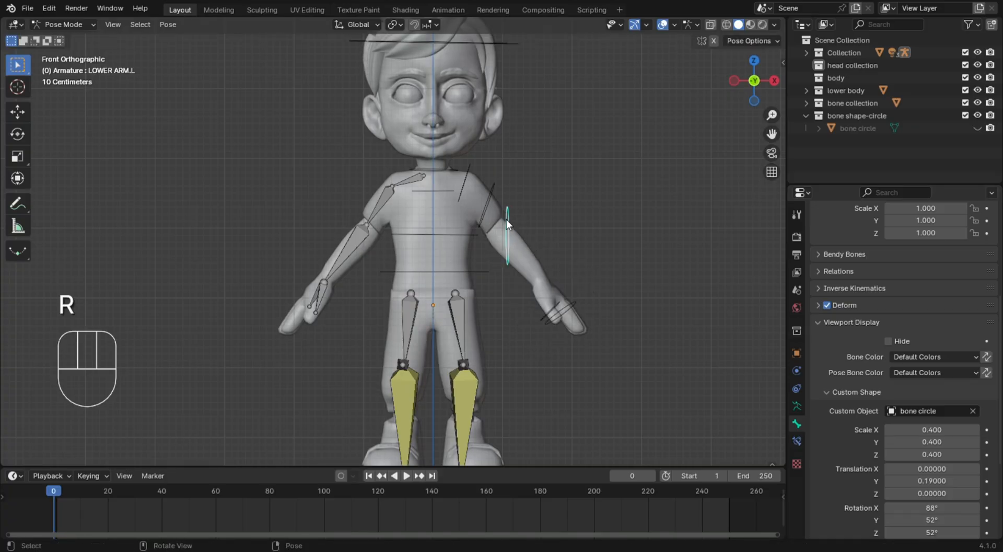
{"action": "key", "text": "r"}
{"action": "right_click", "coordinate": [585, 287]}
{"action": "key", "text": "s"}
{"action": "right_click", "coordinate": [648, 293]}
Fit the LOWER ARM.L circle with rotation 79° on X and 16° on Z, scale 0.2 on all axes and Y translation 0.8
{"action": "scroll", "coordinate": [912, 418], "scroll_direction": "down", "scroll_amount": 1}
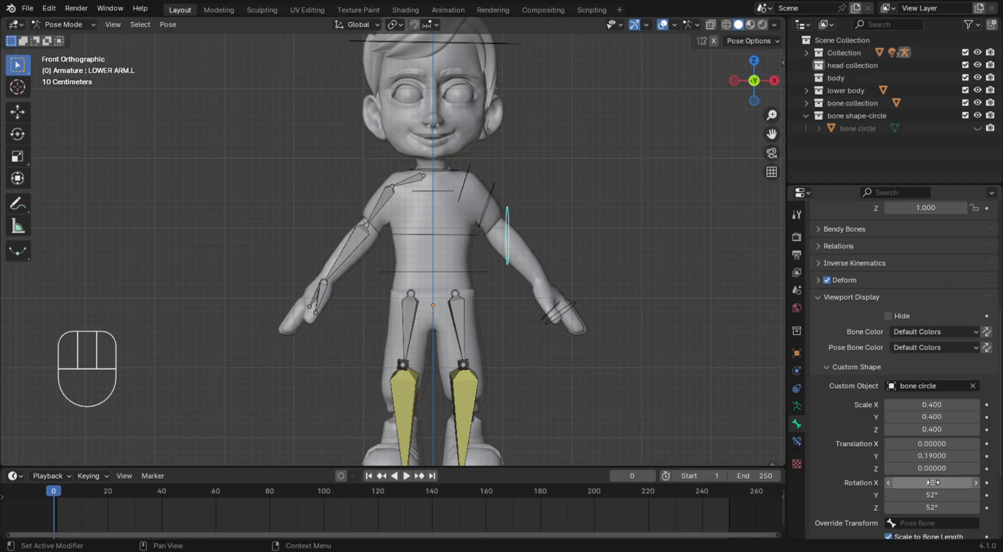
{"action": "mouse_move", "coordinate": [940, 487]}
{"action": "left_mouse_down"}
{"action": "mouse_move", "coordinate": [941, 509]}
{"action": "mouse_move", "coordinate": [953, 509]}
{"action": "mouse_move", "coordinate": [922, 509]}
{"action": "mouse_move", "coordinate": [933, 483]}
{"action": "left_mouse_up"}
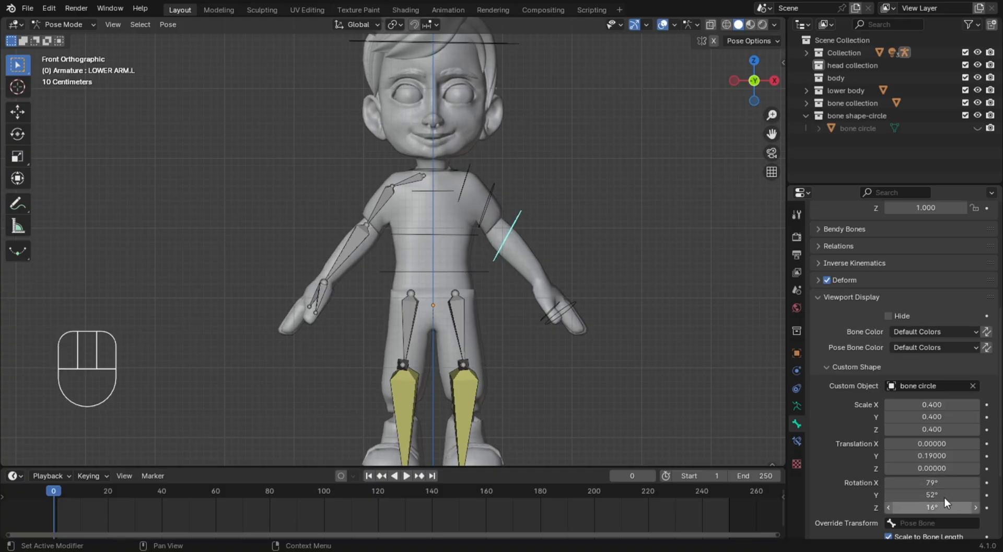
{"action": "mouse_move", "coordinate": [891, 408]}
{"action": "left_mouse_down"}
{"action": "mouse_move", "coordinate": [891, 430]}
{"action": "mouse_move", "coordinate": [852, 429]}
{"action": "mouse_move", "coordinate": [891, 409]}
{"action": "left_mouse_up"}
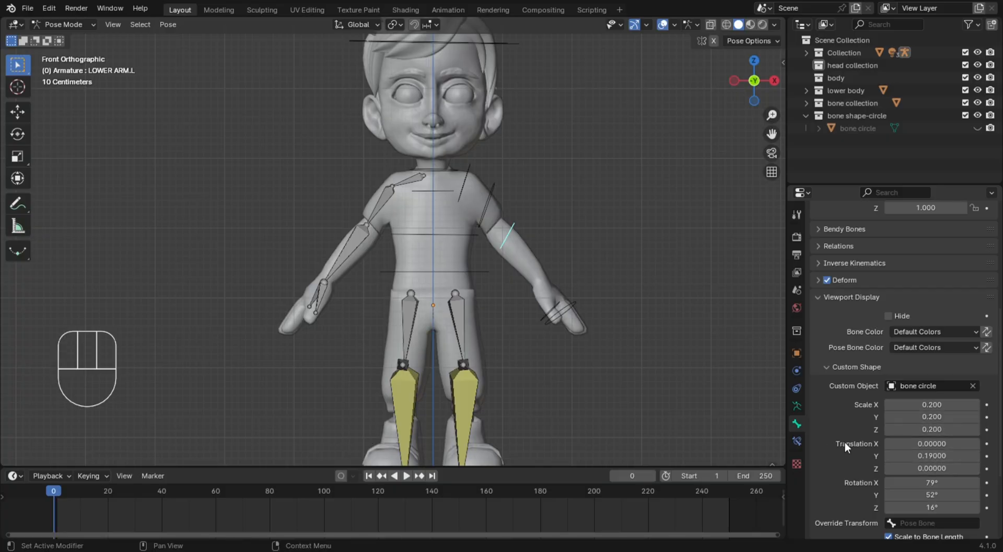
{"action": "left_click_drag", "start_coordinate": [920, 456], "coordinate": [935, 456]}
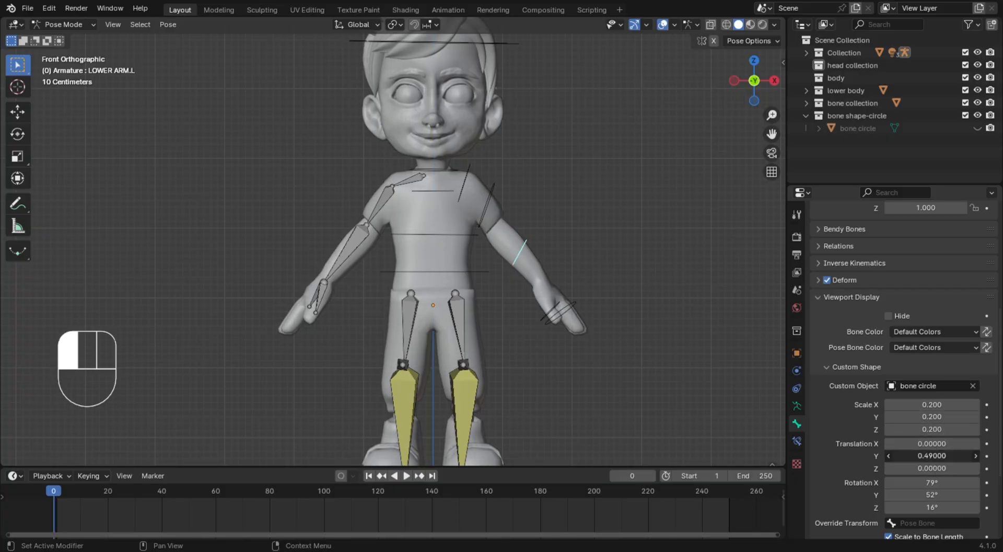
{"action": "left_click_drag", "start_coordinate": [935, 455], "coordinate": [936, 456]}
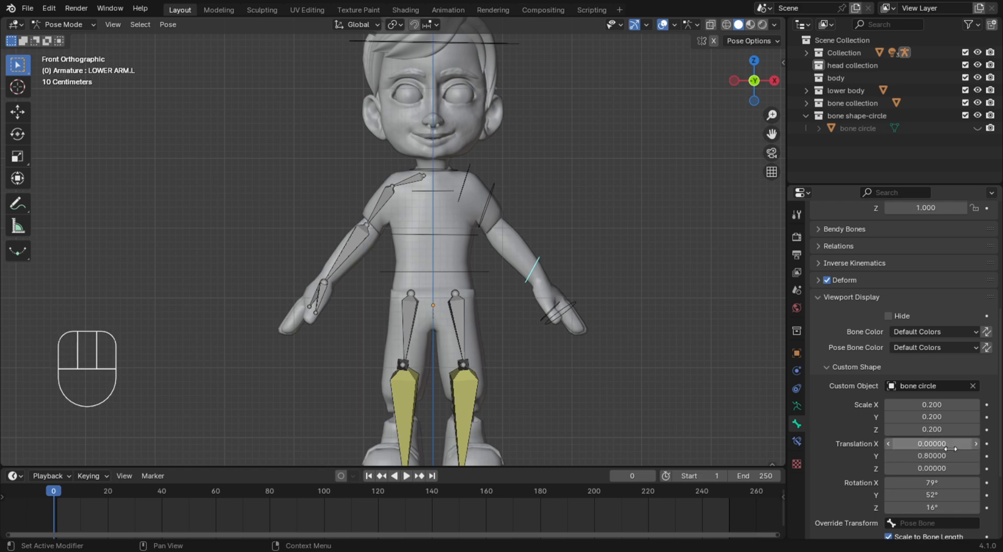
{"action": "left_click_drag", "start_coordinate": [949, 468], "coordinate": [929, 443]}
Offset the left upper arm's circle by 0.05, 0.57 and 0.42, and test rotating the SHOULDER.L bone, cancelling the rotation
{"action": "left_click", "coordinate": [481, 215]}
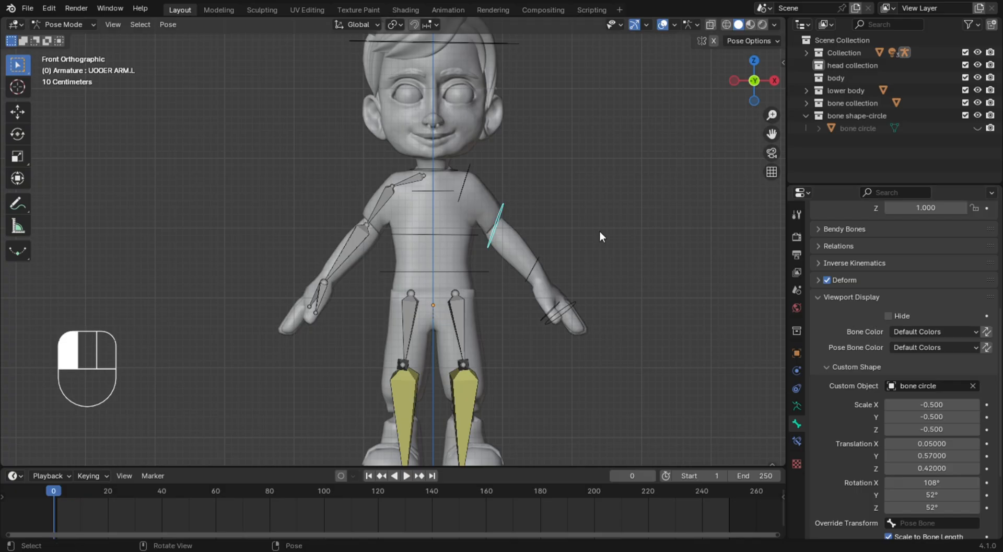
{"action": "left_click", "coordinate": [465, 185]}
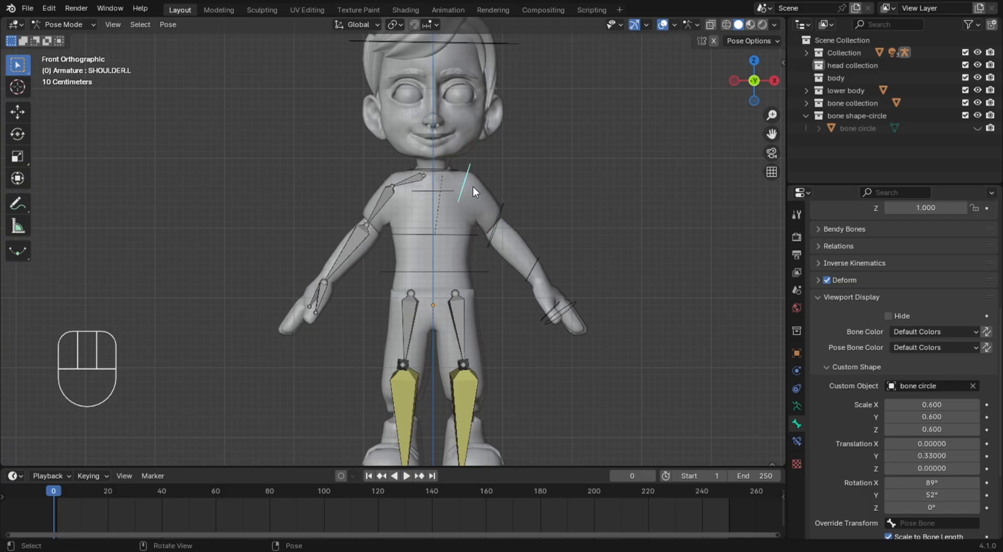
{"action": "key", "text": "r"}
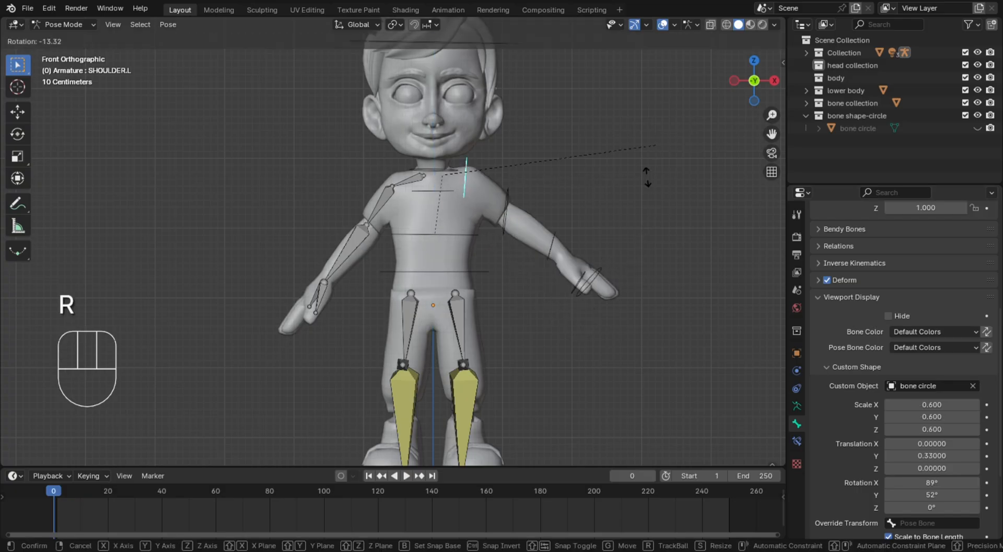
{"action": "right_click", "coordinate": [656, 173]}
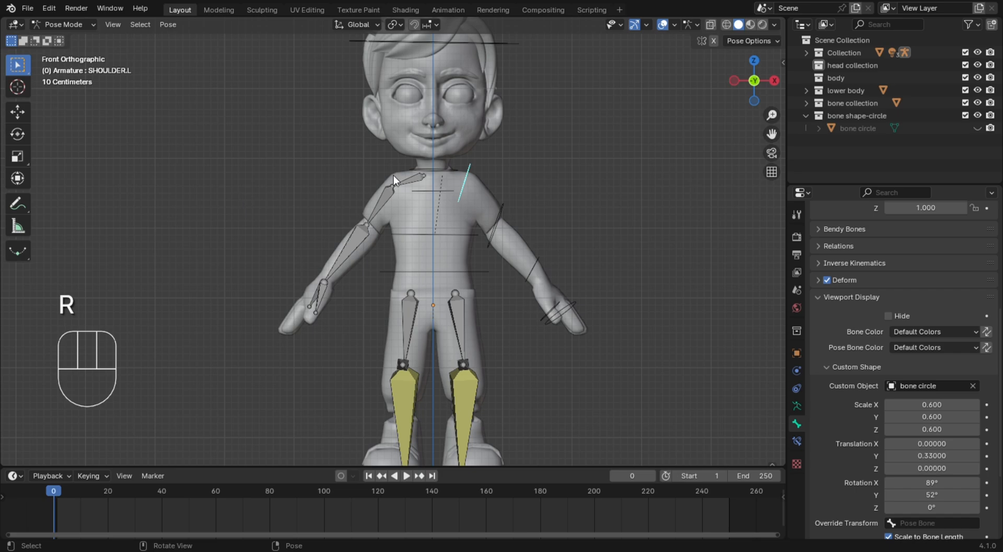
Examine the right shoulder, left thigh and left IK target bones, viewing the legs from the front and side
{"action": "left_click", "coordinate": [398, 178]}
{"action": "scroll", "coordinate": [478, 321], "scroll_direction": "down", "scroll_amount": 7}
{"action": "scroll", "coordinate": [406, 256], "scroll_direction": "up", "scroll_amount": 4}
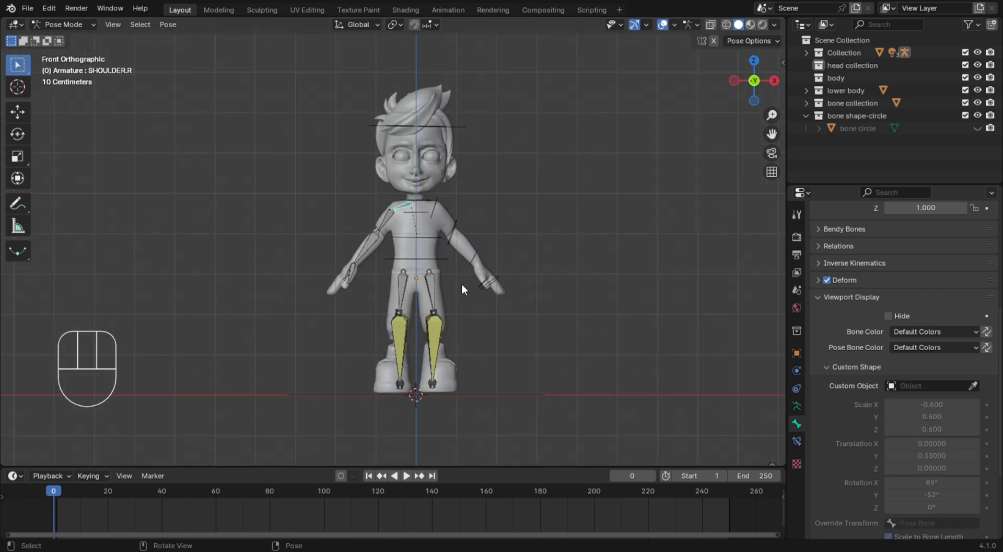
{"action": "middle_click_drag", "start_coordinate": [493, 334], "coordinate": [497, 302], "text": "shift"}
{"action": "scroll", "coordinate": [478, 238], "scroll_direction": "up", "scroll_amount": 3}
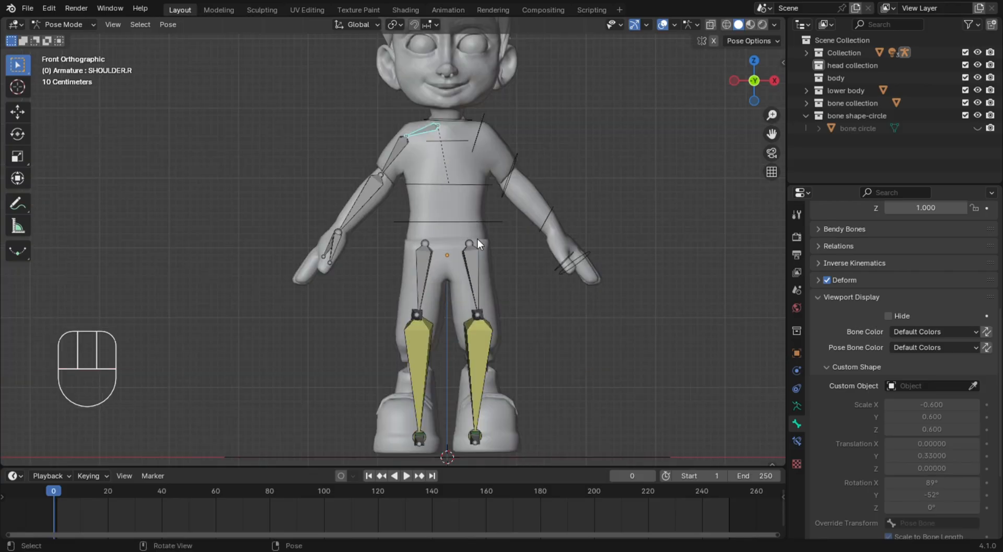
{"action": "left_click", "coordinate": [481, 274]}
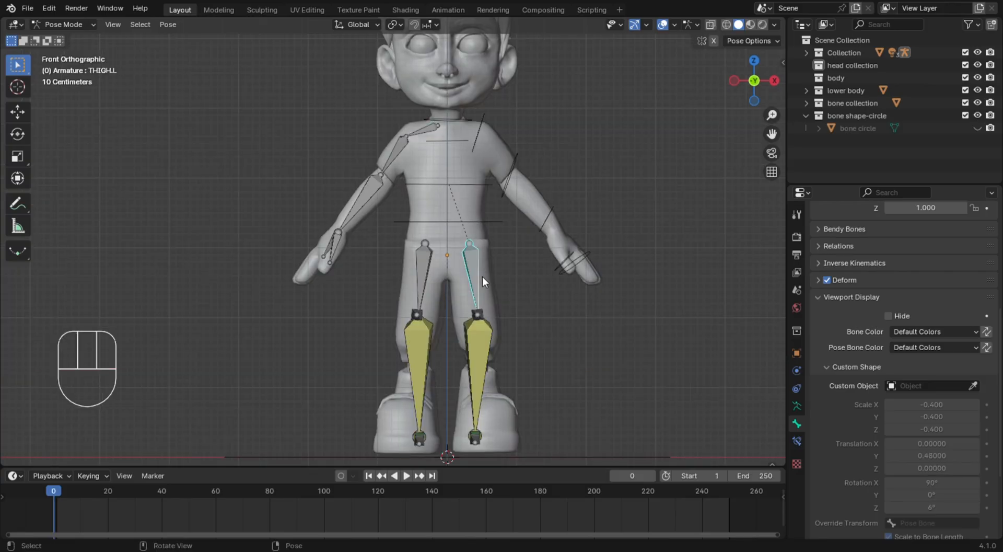
{"action": "middle_click_drag", "start_coordinate": [591, 391], "coordinate": [583, 286]}
{"action": "scroll", "coordinate": [547, 395], "scroll_direction": "down", "scroll_amount": 4}
{"action": "scroll", "coordinate": [447, 354], "scroll_direction": "up", "scroll_amount": 4}
{"action": "key", "text": "KP_3"}
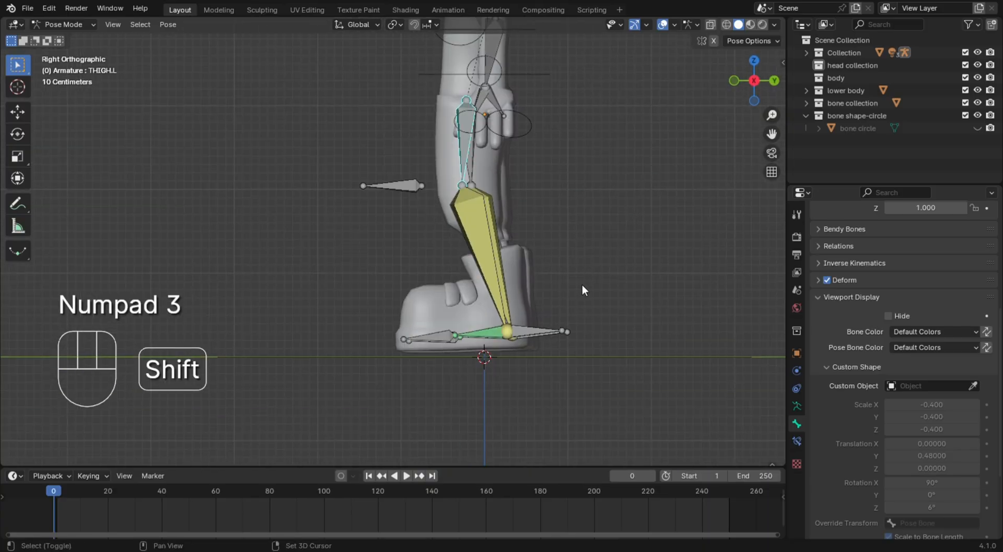
{"action": "left_click", "coordinate": [537, 332]}
{"action": "middle_click_drag", "start_coordinate": [560, 338], "coordinate": [543, 269]}
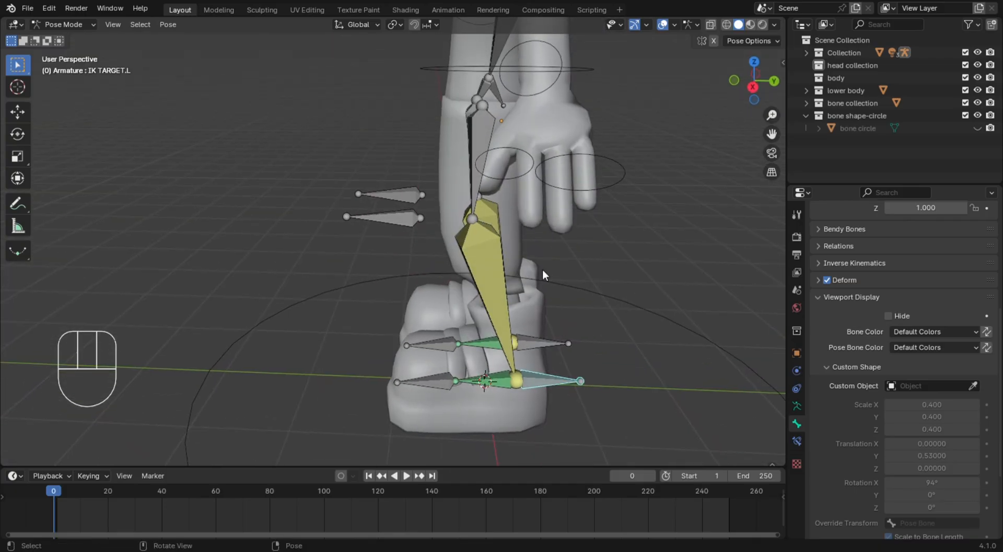
Assign the bone circle object as the custom shape of the POLE TAG.R and POLE TAG.L bones, then clear the selection
{"action": "left_click", "coordinate": [398, 192]}
{"action": "middle_click_drag", "start_coordinate": [441, 221], "coordinate": [471, 232]}
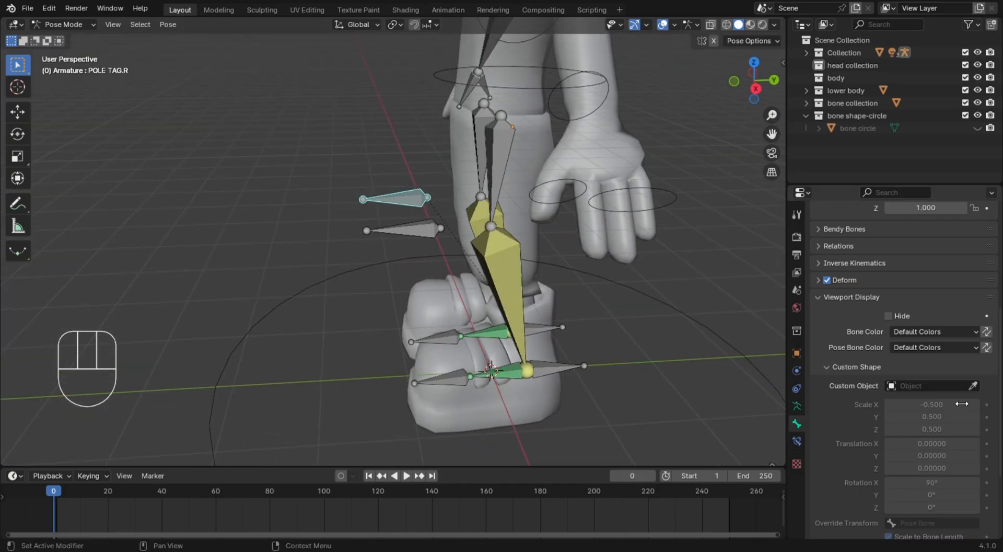
{"action": "left_click", "coordinate": [945, 392]}
{"action": "left_click", "coordinate": [920, 444]}
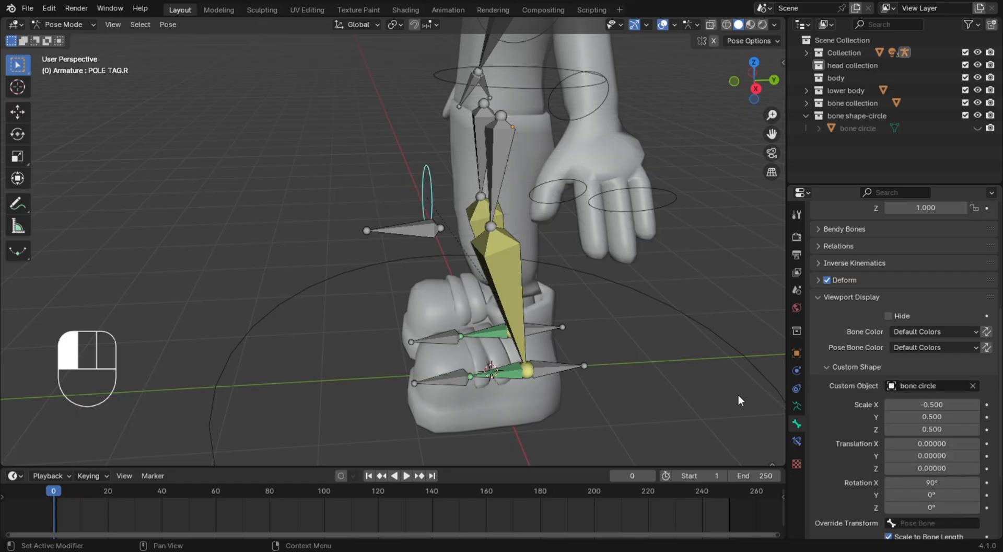
{"action": "left_click", "coordinate": [419, 234]}
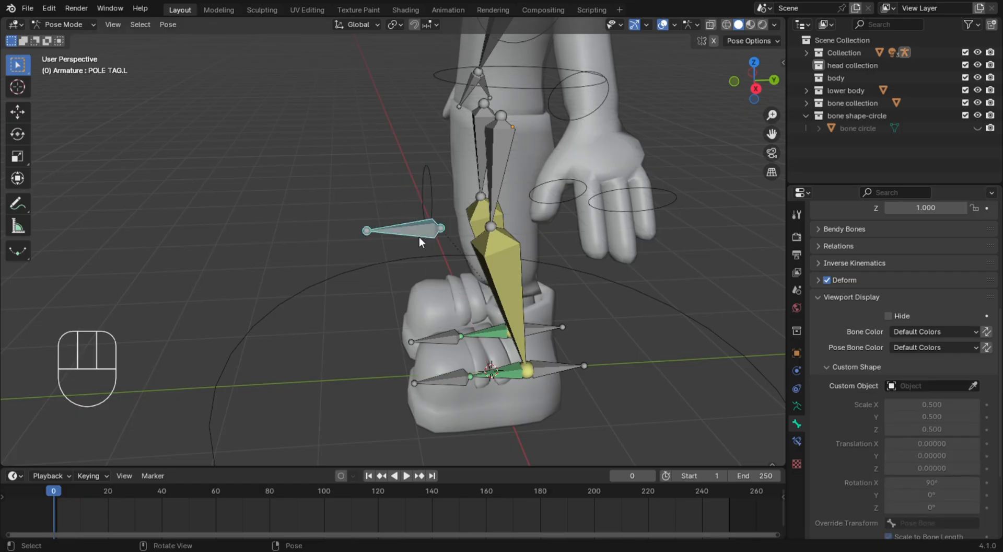
{"action": "left_click", "coordinate": [923, 385]}
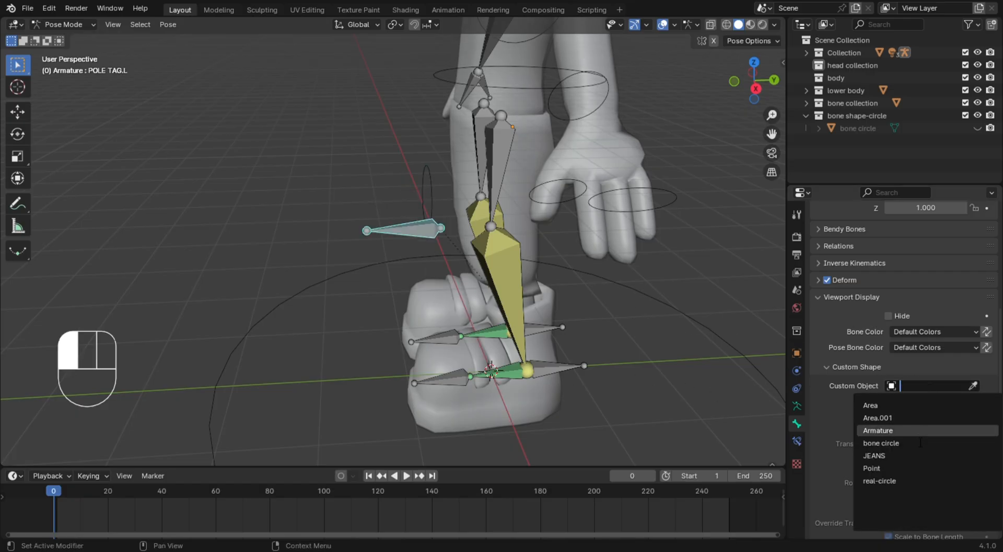
{"action": "left_click", "coordinate": [902, 442]}
{"action": "left_click", "coordinate": [600, 357]}
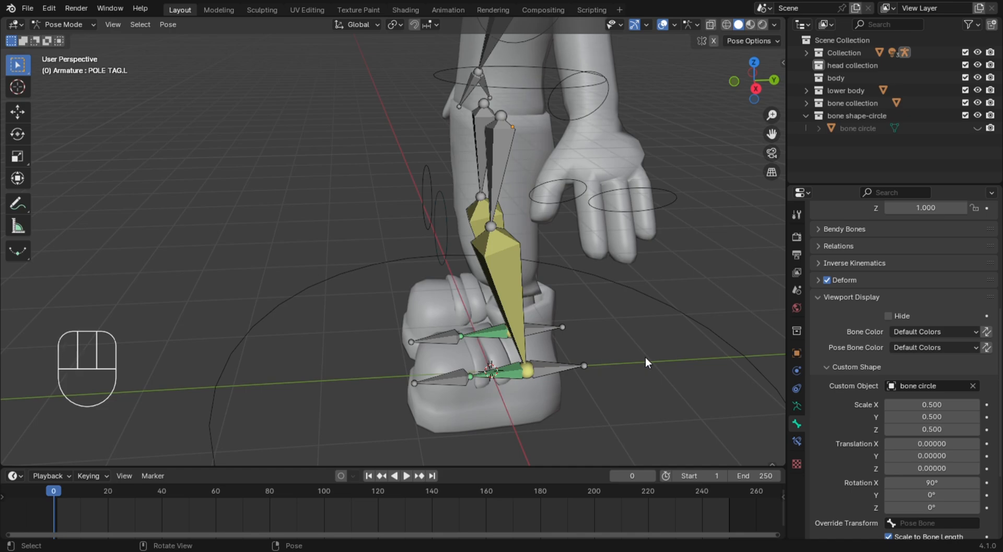
Try setting the custom shape's X scale to 0.9 with both pole target circles selected, then undo it and deselect them
{"action": "key", "text": "KP_3"}
{"action": "left_click_drag", "start_coordinate": [366, 134], "coordinate": [431, 252]}
{"action": "middle_click_drag", "start_coordinate": [453, 241], "coordinate": [471, 298]}
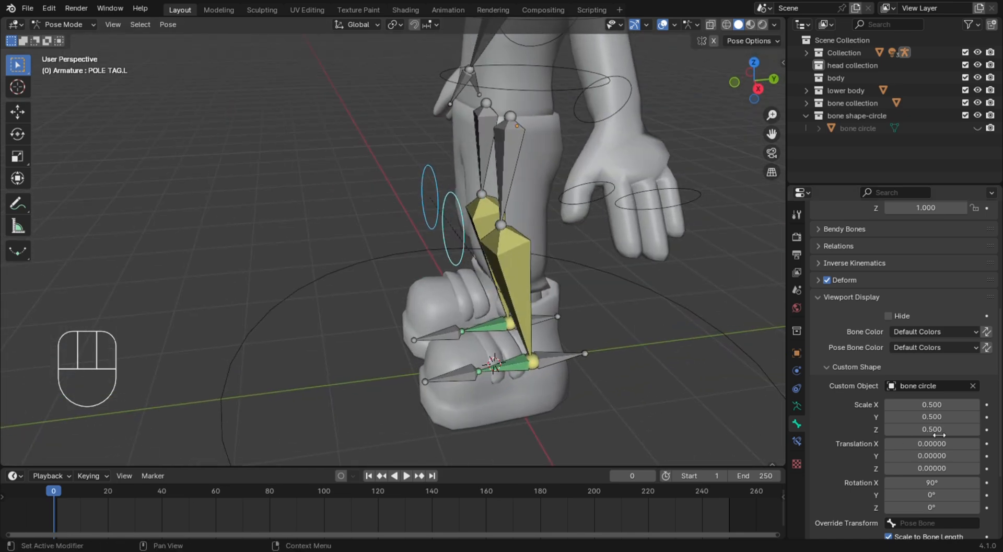
{"action": "left_click", "coordinate": [905, 405]}
{"action": "left_click_drag", "start_coordinate": [889, 404], "coordinate": [910, 405]}
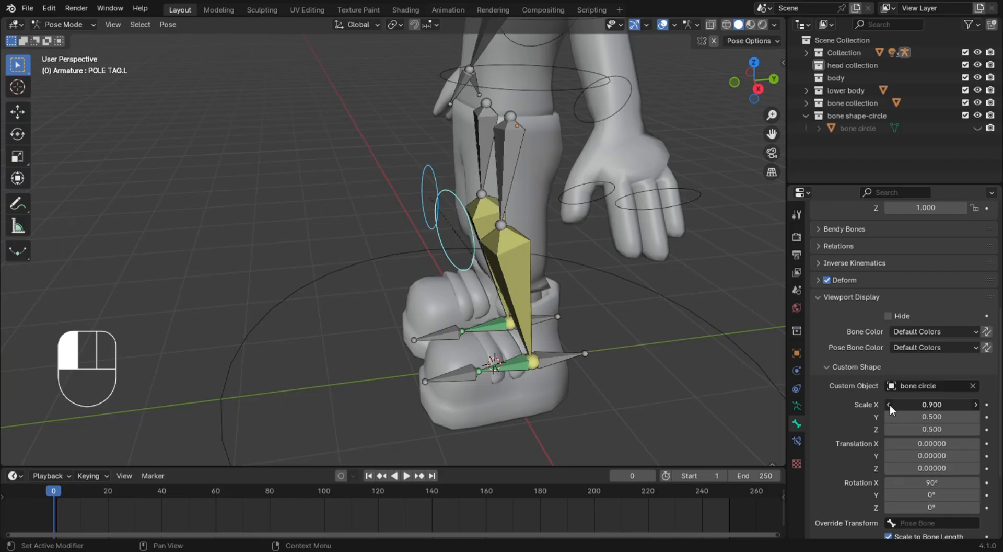
{"action": "key", "text": "ctrl+z"}
{"action": "left_click", "coordinate": [708, 304]}
Set the POLE TAG.L circle's custom shape scale to 0.2 on all three axes
{"action": "left_click", "coordinate": [447, 253]}
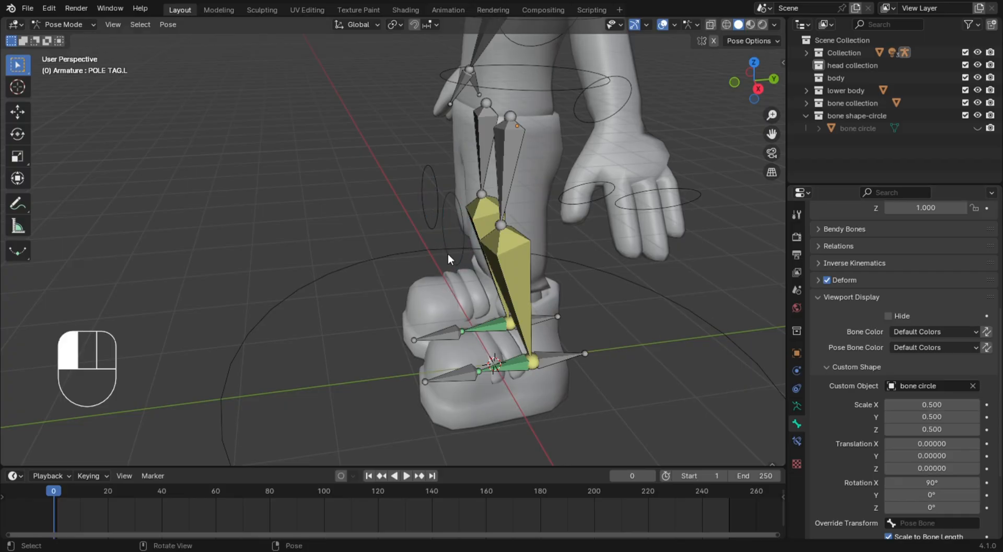
{"action": "left_click_drag", "start_coordinate": [888, 405], "coordinate": [868, 429]}
{"action": "key", "text": "ctrl+z"}
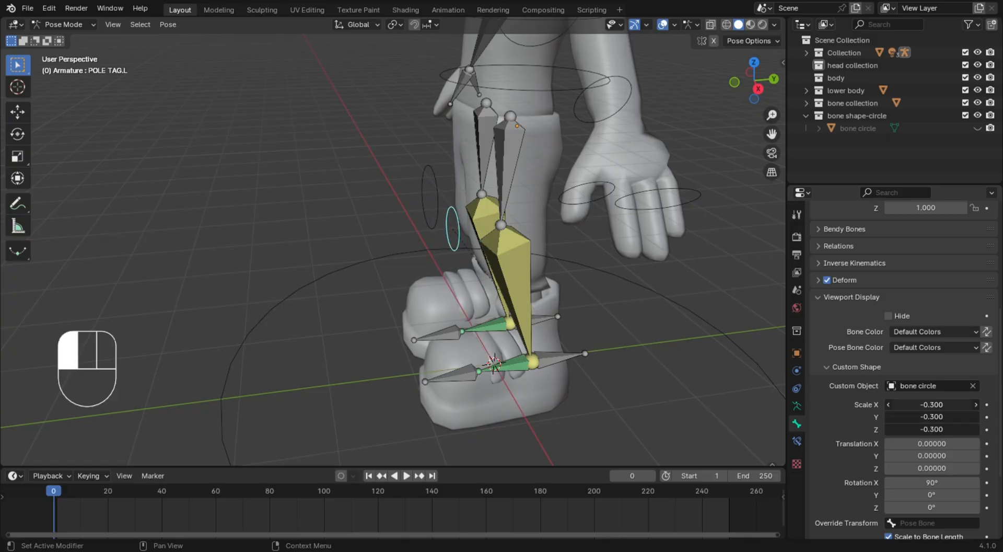
{"action": "left_click_drag", "start_coordinate": [868, 430], "coordinate": [894, 429]}
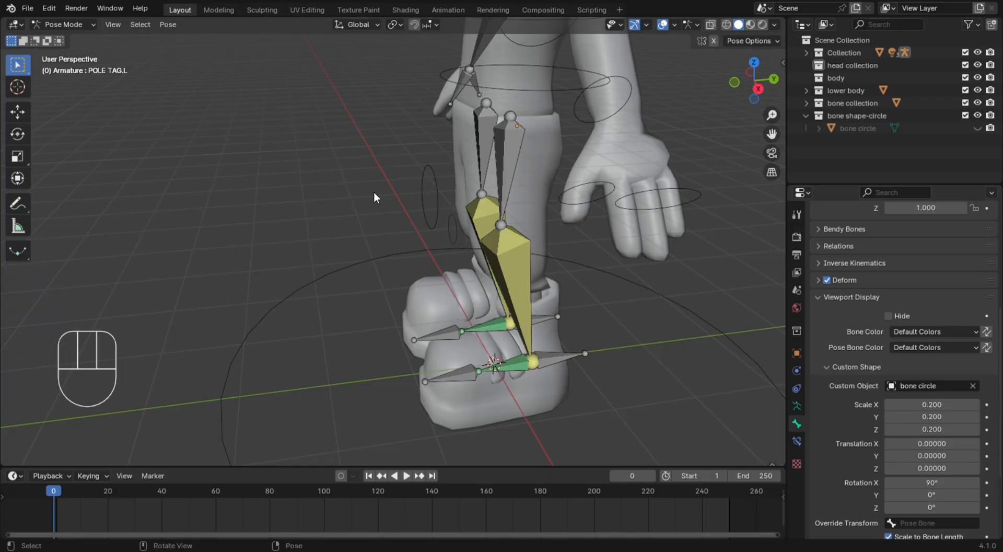
Copy the POLE TAG.L circle's custom shape scale on all axes to POLE TAG.R and clear the selection
{"action": "left_click", "coordinate": [422, 182]}
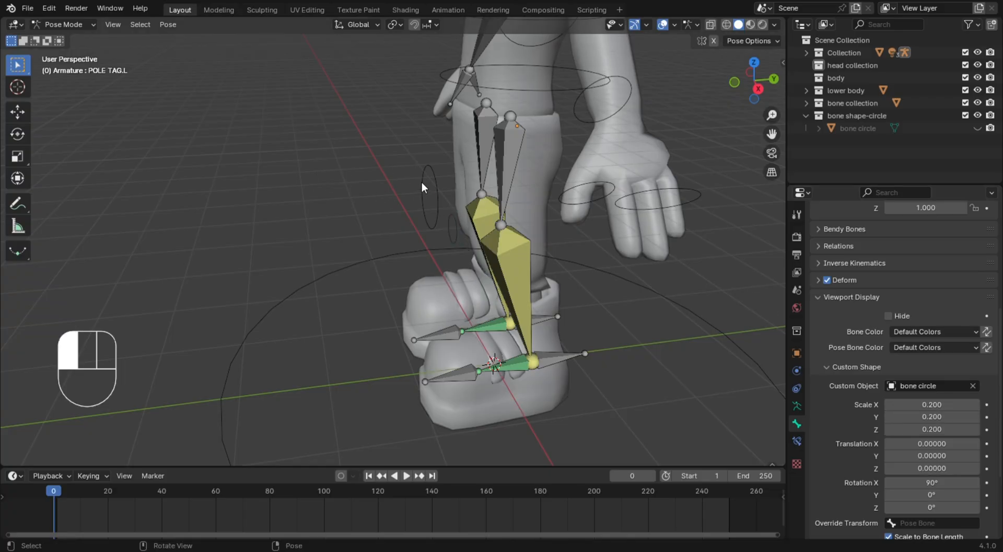
{"action": "left_click", "coordinate": [457, 240], "text": "shift"}
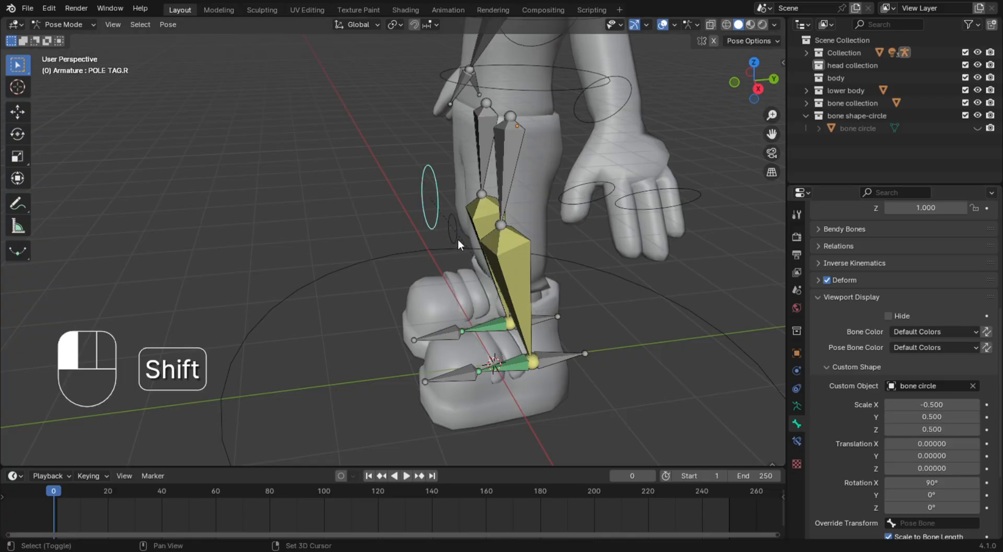
{"action": "right_click", "coordinate": [957, 407]}
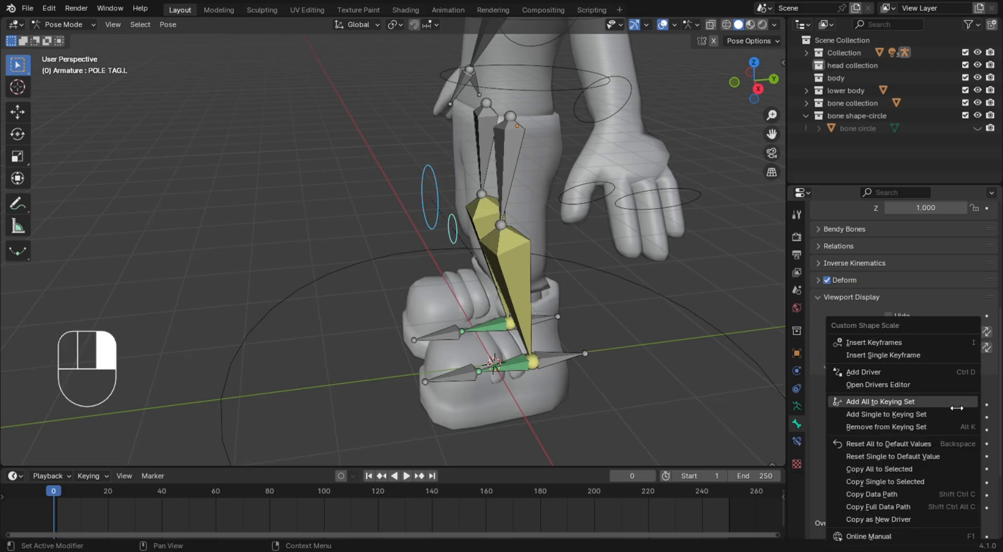
{"action": "left_click", "coordinate": [923, 472]}
{"action": "left_click", "coordinate": [742, 283]}
Assign the bone circle object as the custom shape of the left and right IK target bones at the heels
{"action": "middle_click_drag", "start_coordinate": [625, 285], "coordinate": [612, 264]}
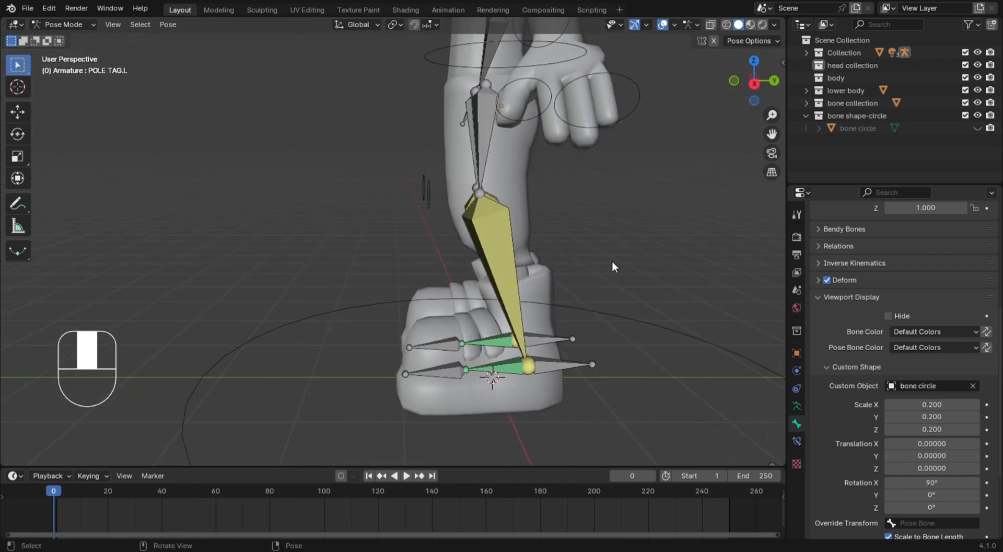
{"action": "left_click", "coordinate": [570, 364]}
{"action": "left_click", "coordinate": [943, 385]}
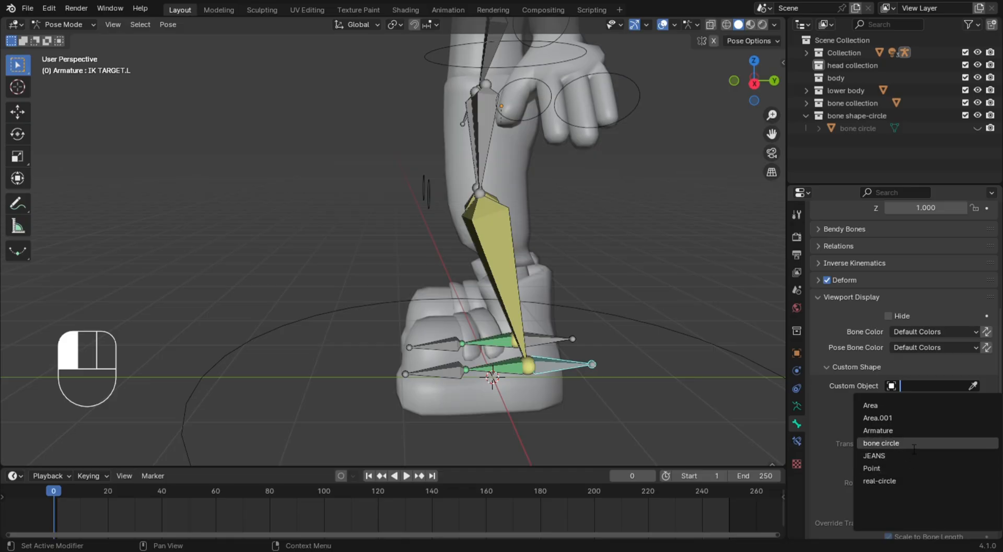
{"action": "left_click", "coordinate": [888, 442]}
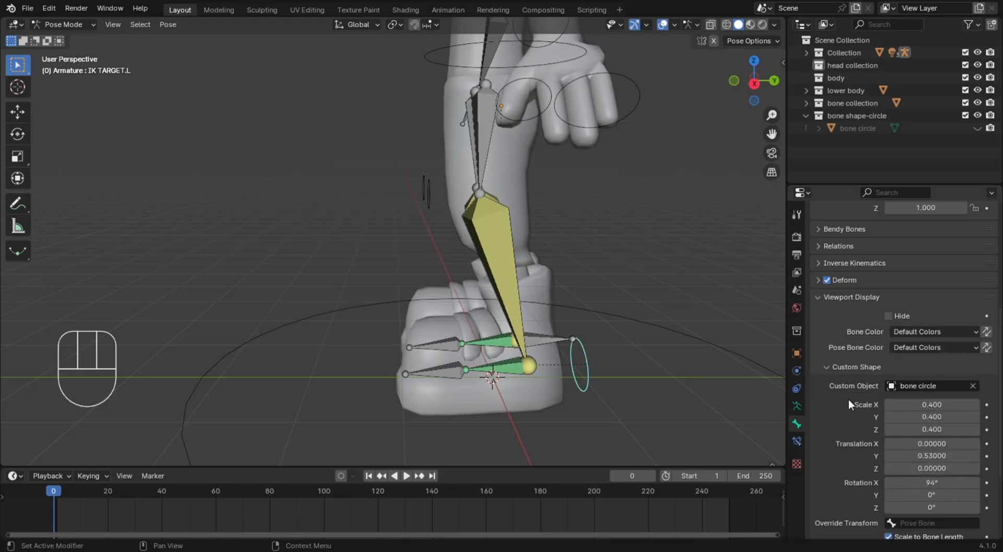
{"action": "key", "text": "KP_3"}
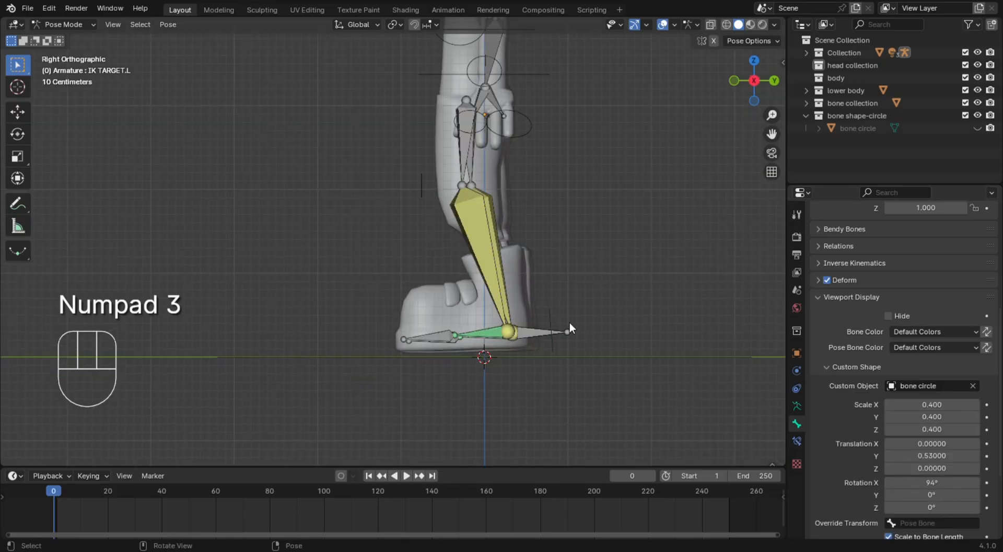
{"action": "middle_click_drag", "start_coordinate": [570, 322], "coordinate": [553, 339]}
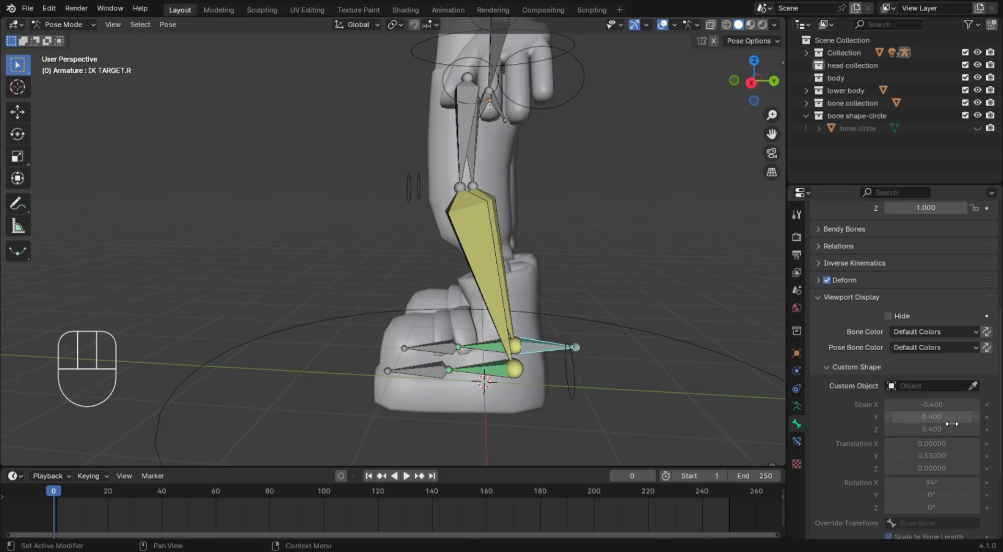
{"action": "mouse_move", "coordinate": [695, 269]}
{"action": "middle_mouse_down"}
{"action": "mouse_move", "coordinate": [738, 293]}
{"action": "mouse_move", "coordinate": [679, 269]}
{"action": "middle_mouse_up"}
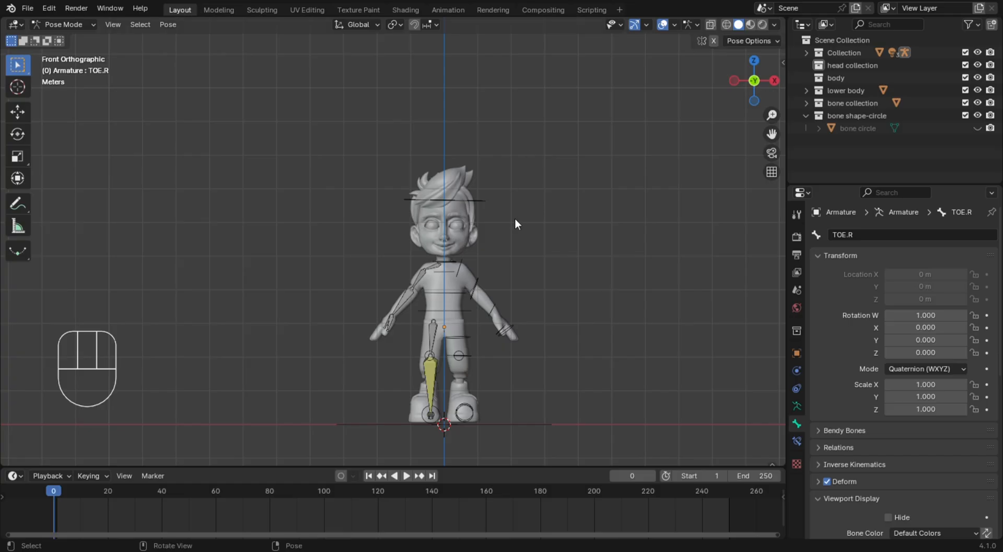
Examine the leg and foot circle controls up close from the front
{"action": "key", "text": "KP_1"}
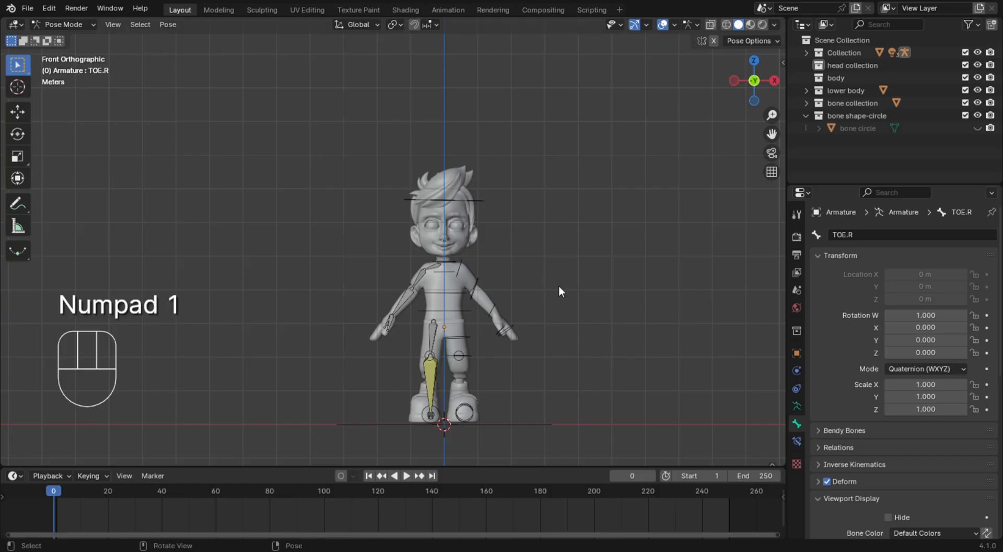
{"action": "scroll", "coordinate": [559, 289], "scroll_direction": "up", "scroll_amount": 3}
{"action": "middle_click_drag", "start_coordinate": [571, 298], "coordinate": [413, 460], "text": "shift"}
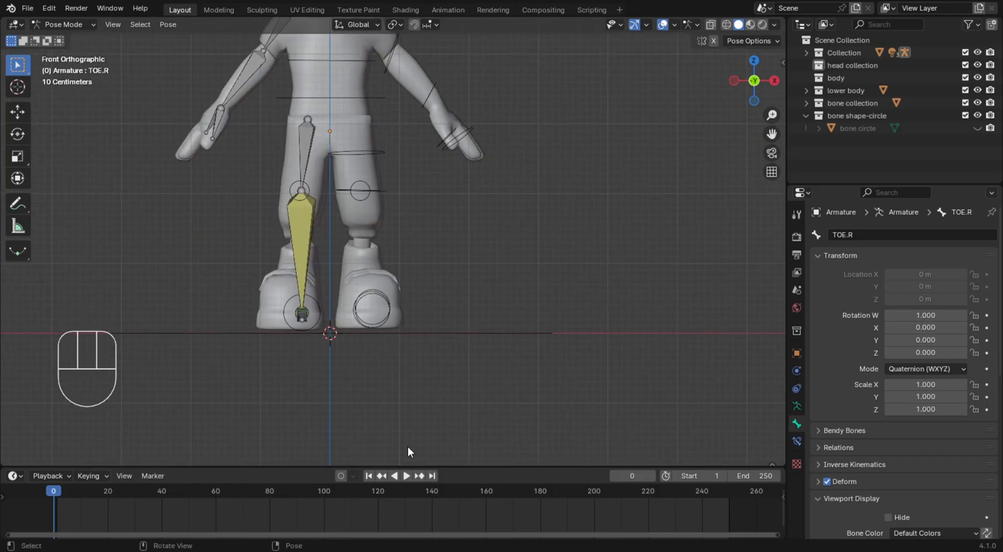
Set the left upper arm circle's custom shape Z translation to 0.02
{"action": "middle_click_drag", "start_coordinate": [435, 273], "coordinate": [469, 422], "text": "shift"}
{"action": "scroll", "coordinate": [409, 241], "scroll_direction": "down", "scroll_amount": 3}
{"action": "scroll", "coordinate": [376, 156], "scroll_direction": "up", "scroll_amount": 2}
{"action": "scroll", "coordinate": [375, 156], "scroll_direction": "down", "scroll_amount": 3}
{"action": "middle_click_drag", "start_coordinate": [375, 186], "coordinate": [329, 274]}
{"action": "scroll", "coordinate": [518, 203], "scroll_direction": "up", "scroll_amount": 5}
{"action": "left_click", "coordinate": [517, 203]}
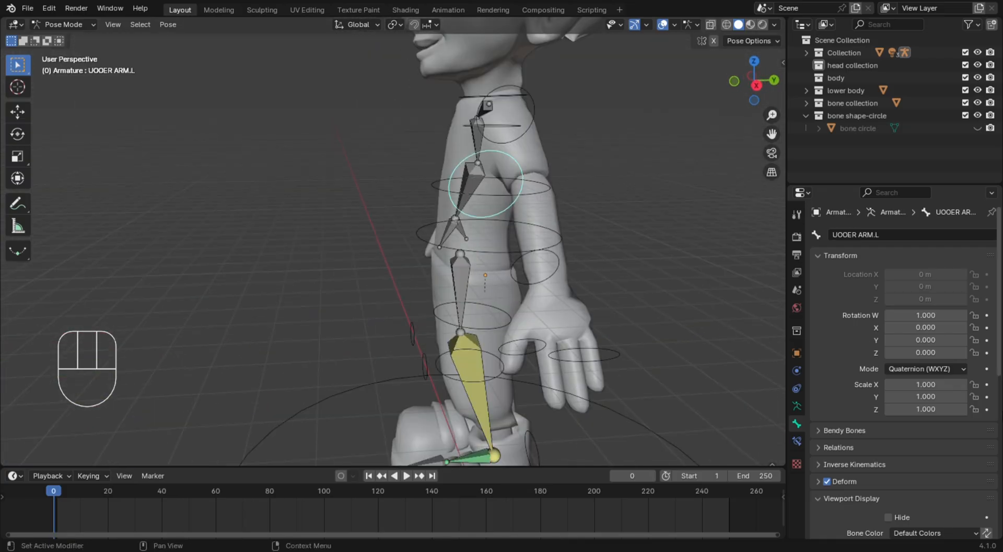
{"action": "scroll", "coordinate": [928, 319], "scroll_direction": "down", "scroll_amount": 8}
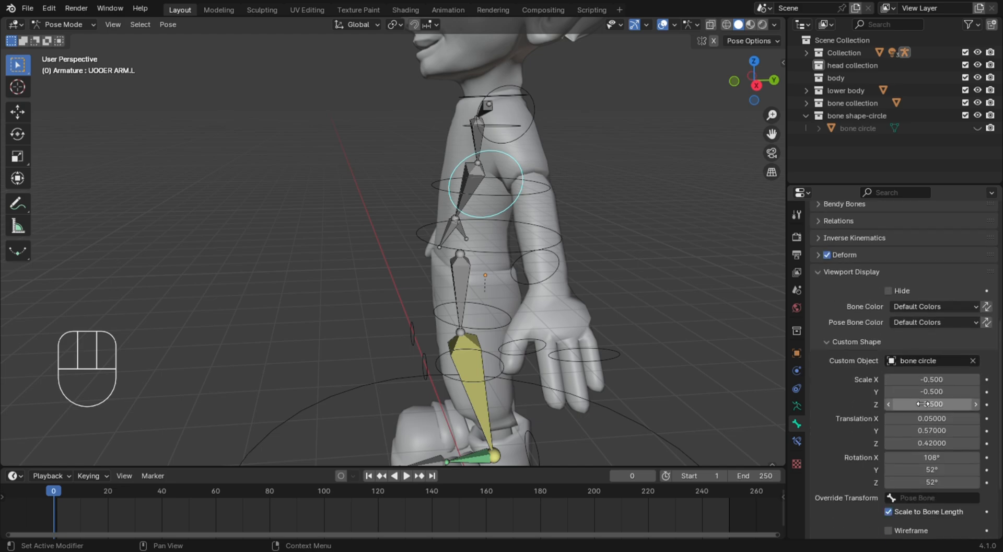
{"action": "mouse_move", "coordinate": [940, 432]}
{"action": "left_mouse_down"}
{"action": "mouse_move", "coordinate": [950, 431]}
{"action": "mouse_move", "coordinate": [940, 431]}
{"action": "left_mouse_up"}
{"action": "left_click_drag", "start_coordinate": [936, 419], "coordinate": [903, 443]}
{"action": "scroll", "coordinate": [661, 215], "scroll_direction": "down", "scroll_amount": 5}
{"action": "middle_click_drag", "start_coordinate": [560, 196], "coordinate": [661, 212]}
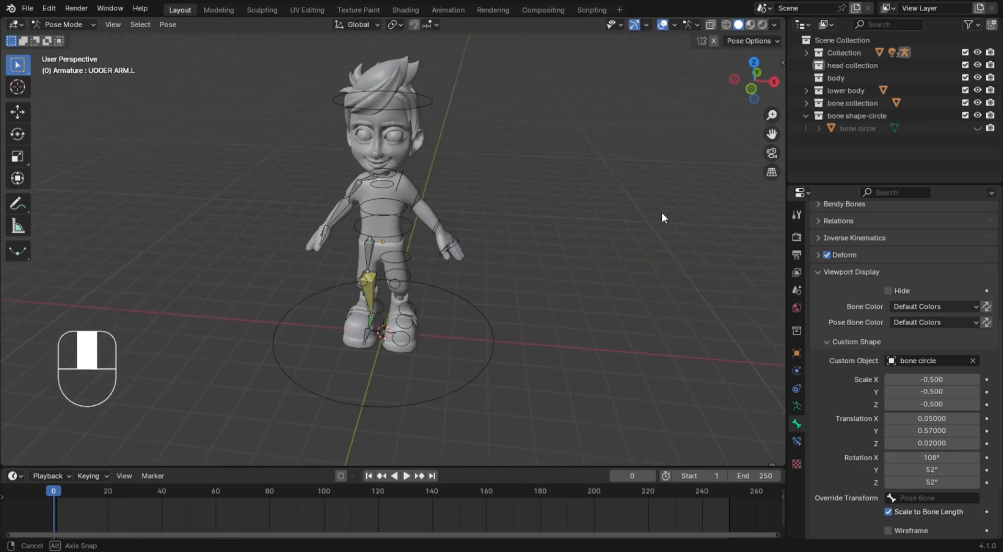
Symmetrize the centre and left-side bones in Edit Mode with the root bone left out, and return to Pose Mode
{"action": "key", "text": "KP_1"}
{"action": "left_click", "coordinate": [63, 24]}
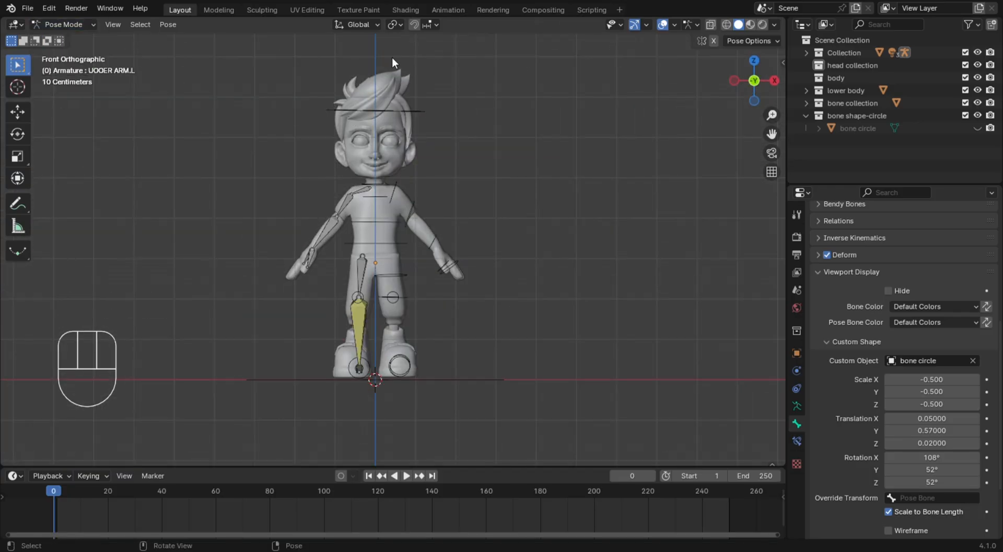
{"action": "left_click_drag", "start_coordinate": [389, 52], "coordinate": [472, 387]}
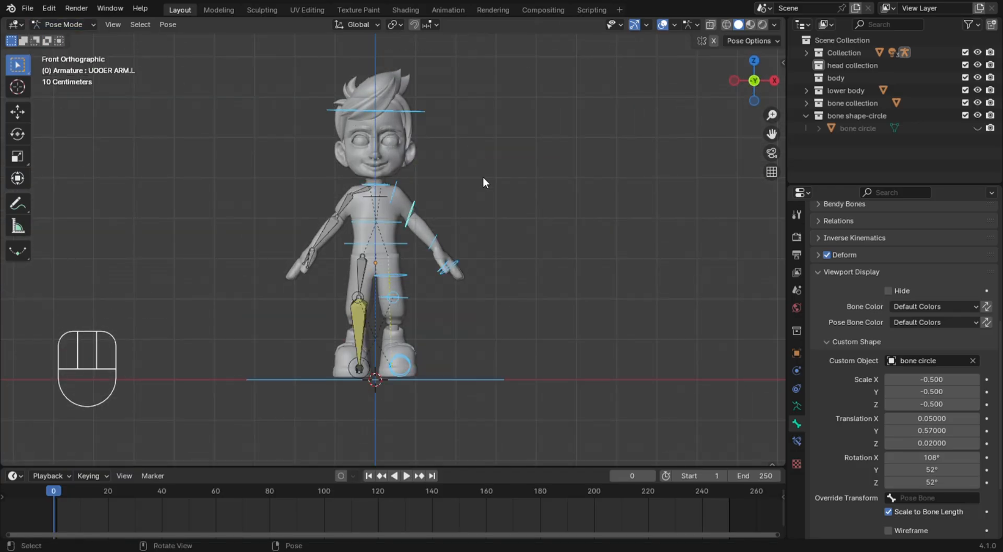
{"action": "left_click", "coordinate": [486, 382], "text": "shift"}
{"action": "left_click", "coordinate": [497, 380], "text": "shift"}
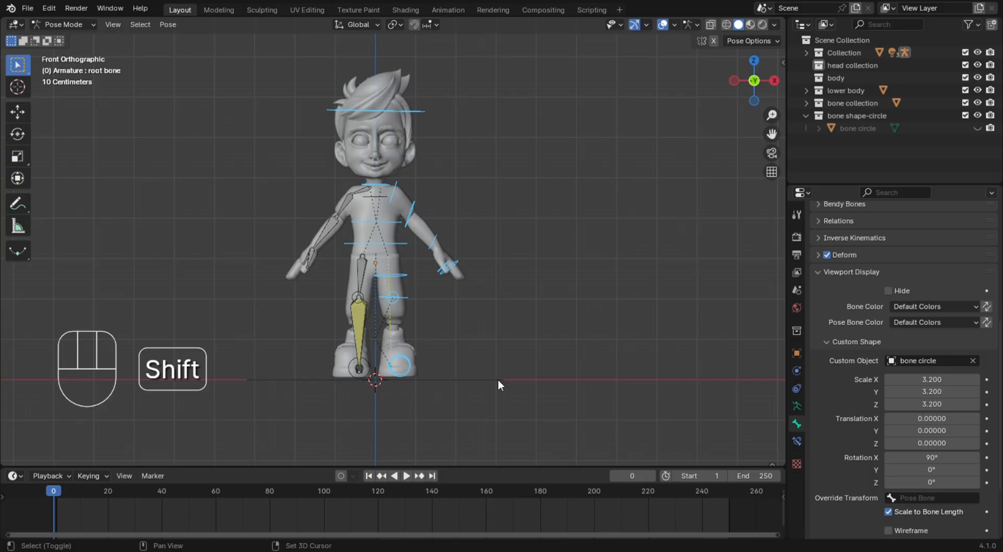
{"action": "left_click", "coordinate": [76, 27]}
{"action": "left_click", "coordinate": [95, 54]}
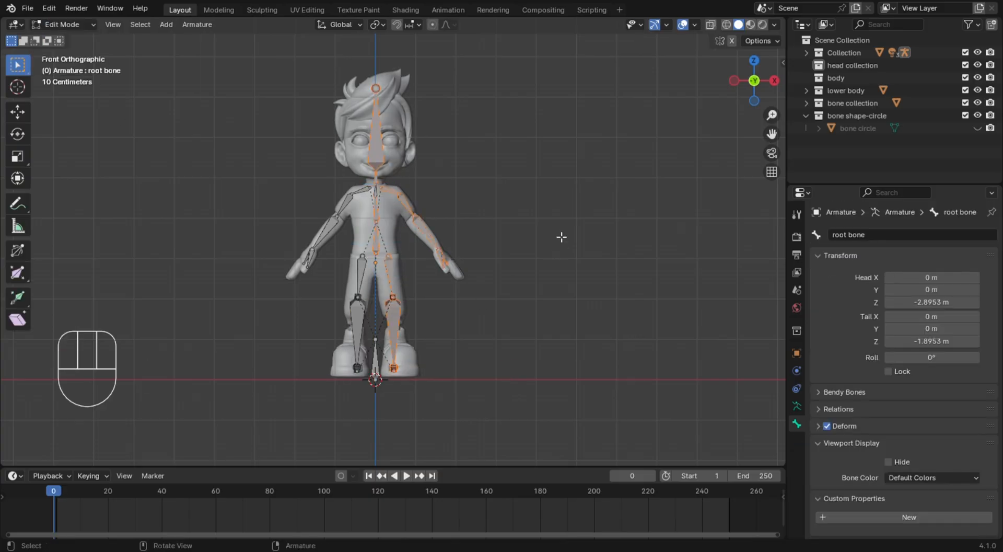
{"action": "right_click", "coordinate": [557, 229]}
{"action": "left_click", "coordinate": [557, 230]}
{"action": "left_click", "coordinate": [62, 25]}
{"action": "left_click", "coordinate": [92, 65]}
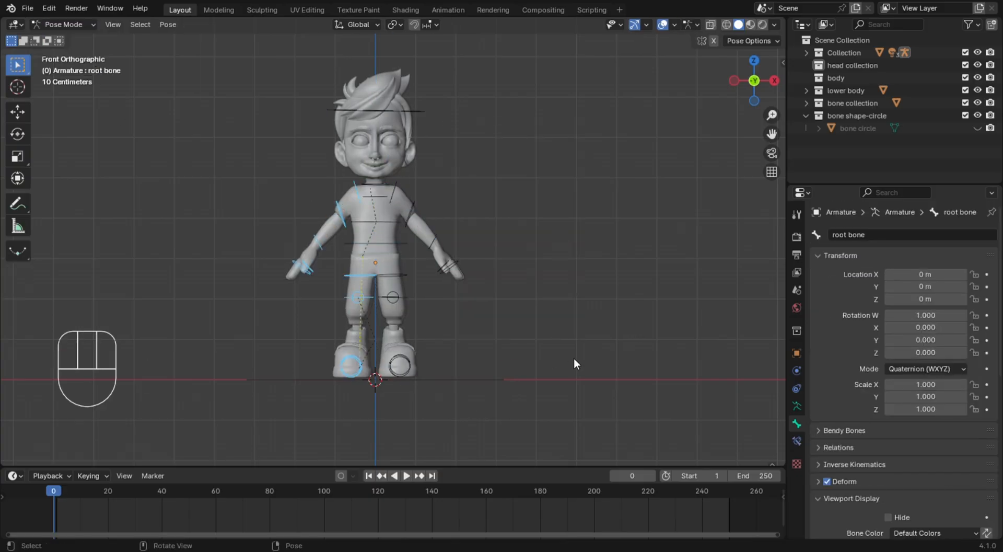
Examine the mirrored circle controls on both sides of the body in perspective and from the front
{"action": "middle_click_drag", "start_coordinate": [559, 172], "coordinate": [592, 244]}
{"action": "key", "text": "KP_1"}
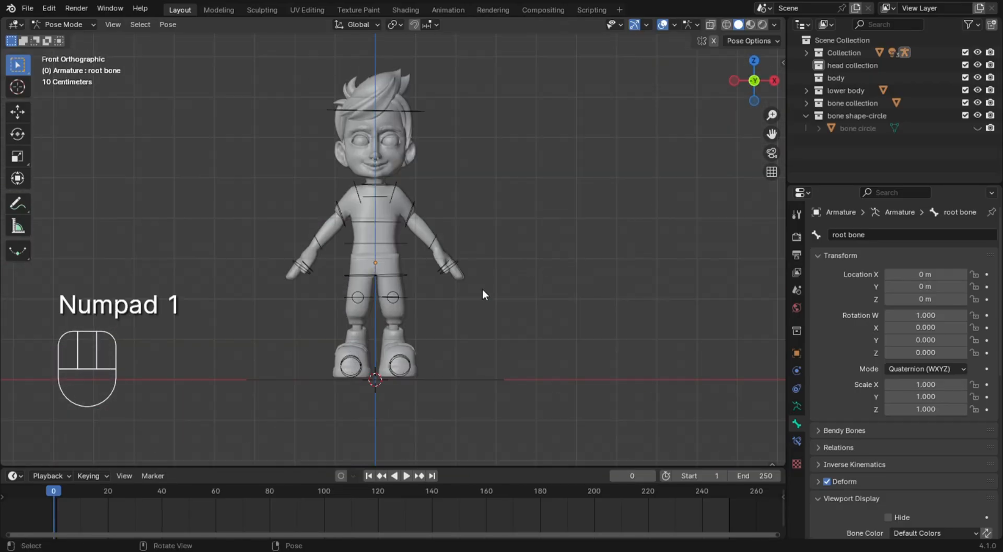
{"action": "scroll", "coordinate": [465, 300], "scroll_direction": "up", "scroll_amount": 4}
{"action": "scroll", "coordinate": [450, 311], "scroll_direction": "down", "scroll_amount": 5}
{"action": "middle_click_drag", "start_coordinate": [391, 349], "coordinate": [539, 328]}
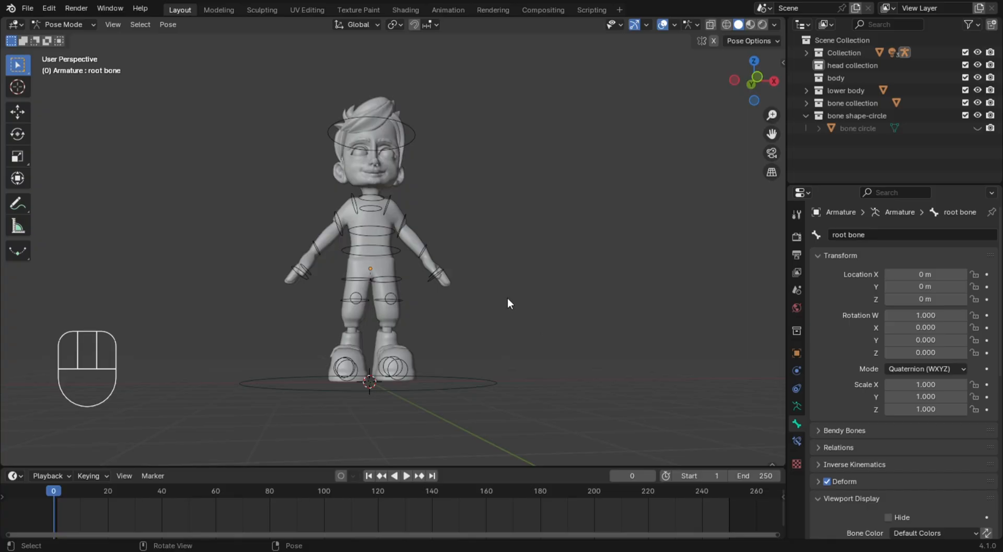
{"action": "key", "text": "KP_1"}
{"action": "scroll", "coordinate": [384, 264], "scroll_direction": "up", "scroll_amount": 1}
Set the bone color of the waist-level SPIN bone to 01 - Theme Color Set
{"action": "left_click", "coordinate": [389, 245]}
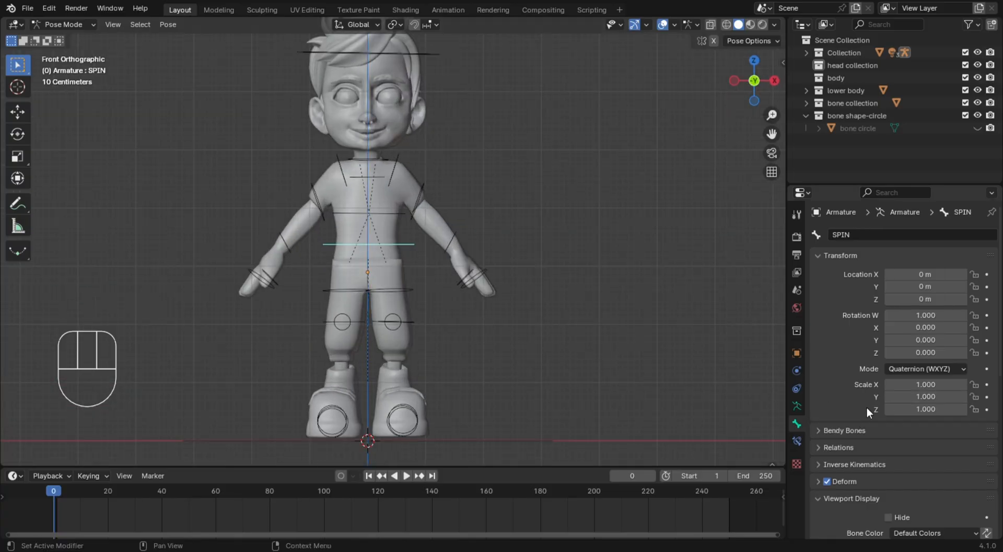
{"action": "scroll", "coordinate": [866, 407], "scroll_direction": "down", "scroll_amount": 10}
{"action": "left_click", "coordinate": [921, 304]}
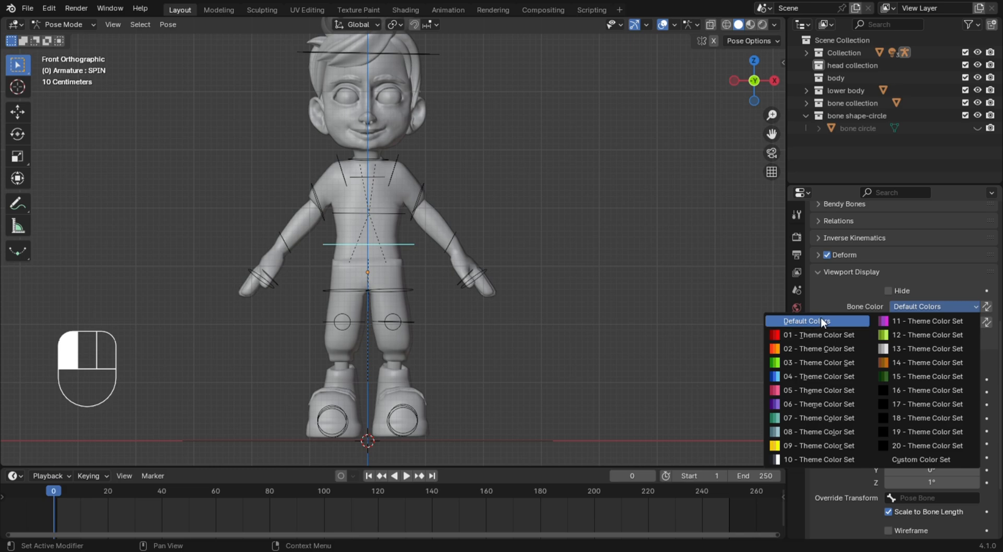
{"action": "left_click", "coordinate": [818, 333]}
{"action": "left_click", "coordinate": [930, 307]}
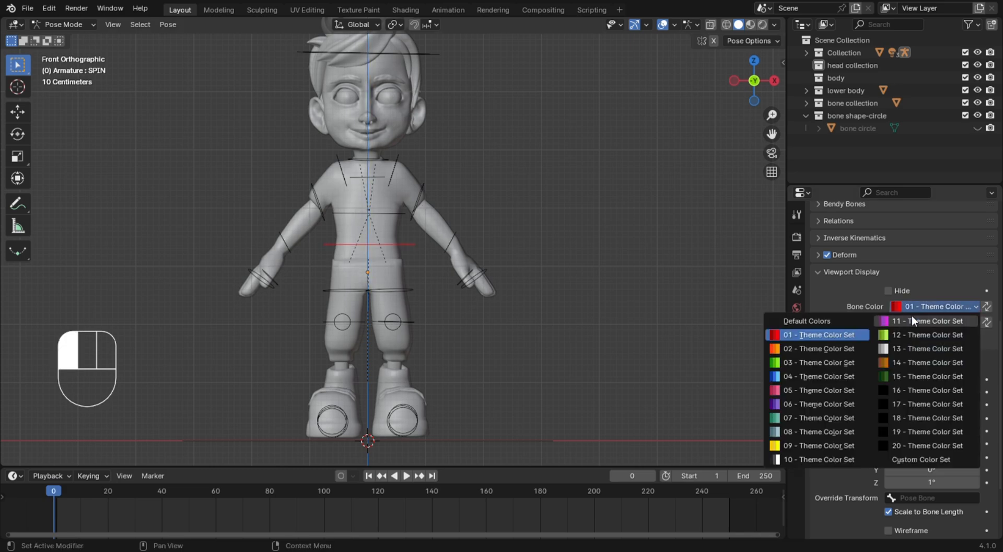
{"action": "left_click", "coordinate": [839, 334]}
{"action": "scroll", "coordinate": [863, 413], "scroll_direction": "down", "scroll_amount": 5}
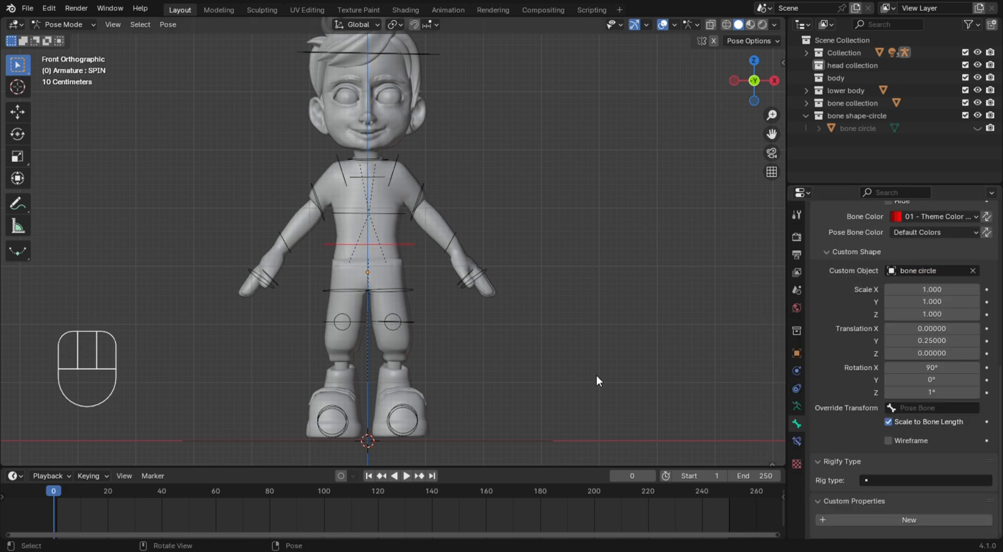
{"action": "scroll", "coordinate": [844, 366], "scroll_direction": "up", "scroll_amount": 4}
{"action": "scroll", "coordinate": [844, 365], "scroll_direction": "up", "scroll_amount": 5}
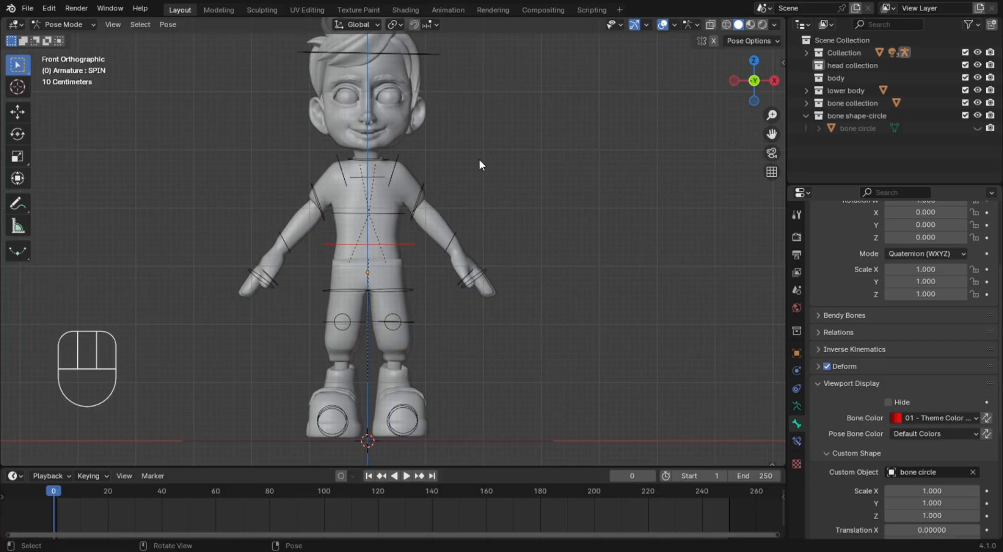
Copy the SPIN bone's color to the head, neck and upper spine bones
{"action": "key", "text": "shift"}
{"action": "left_click", "coordinate": [500, 181]}
{"action": "left_click", "coordinate": [402, 52]}
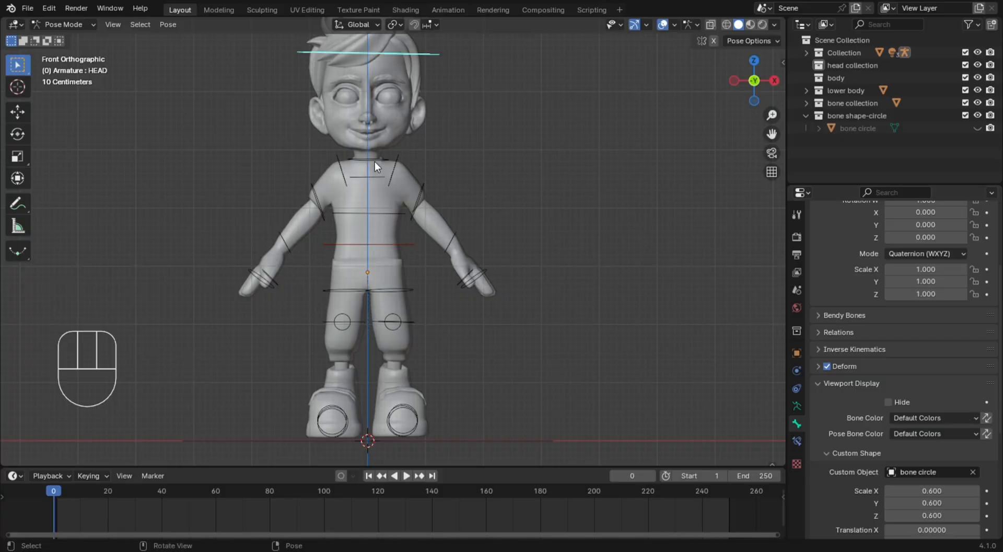
{"action": "left_click", "coordinate": [371, 157], "text": "shift"}
{"action": "left_click", "coordinate": [385, 212], "text": "shift"}
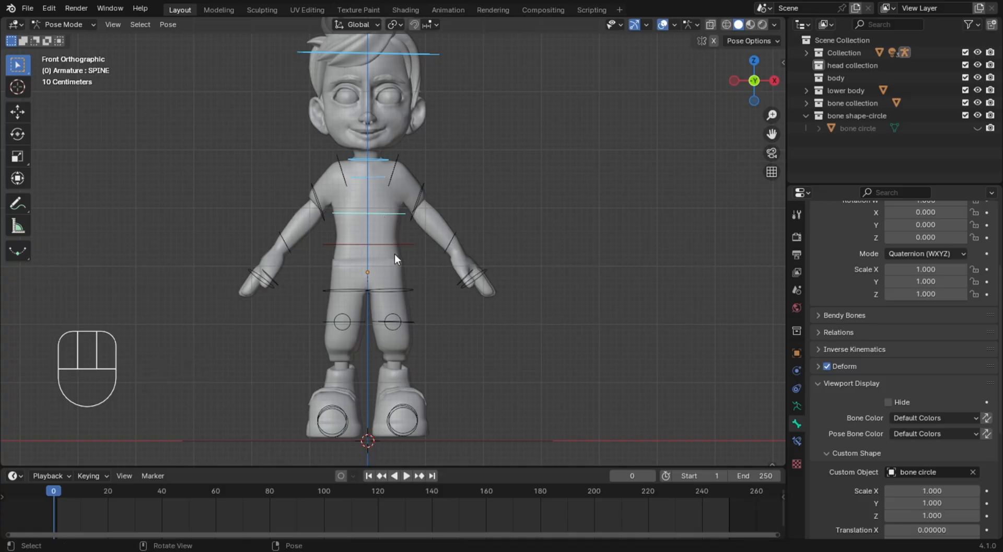
{"action": "right_click", "coordinate": [944, 417]}
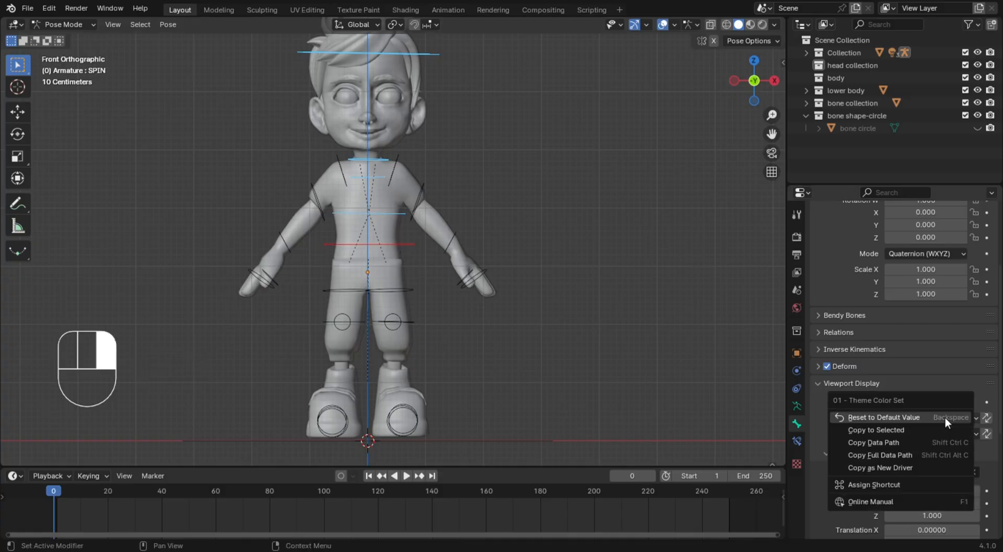
{"action": "left_click", "coordinate": [905, 429]}
Set the left thumb bone's color to 03 - Theme Color Set
{"action": "middle_click_drag", "start_coordinate": [606, 210], "coordinate": [573, 162]}
{"action": "left_click", "coordinate": [402, 160]}
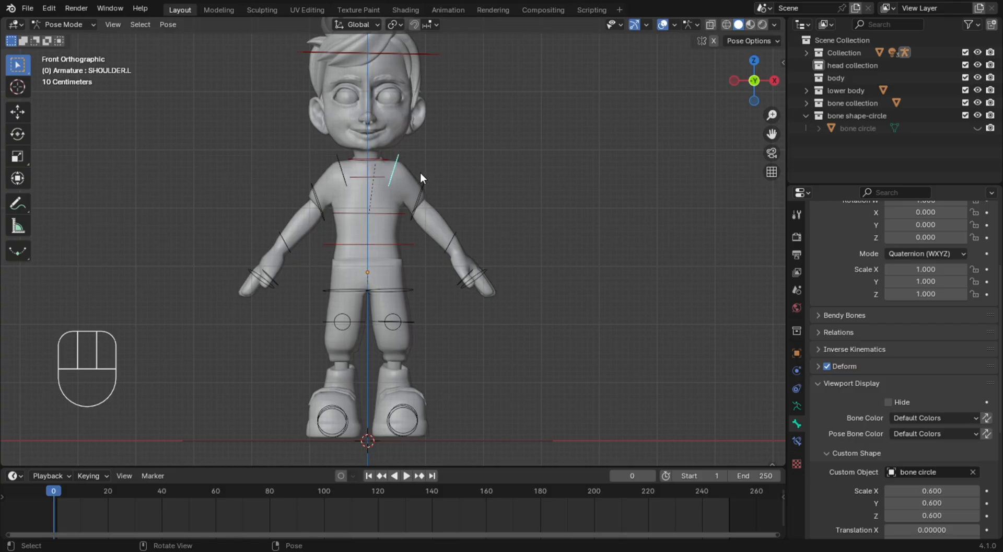
{"action": "left_click", "coordinate": [466, 276]}
{"action": "left_click", "coordinate": [933, 418]}
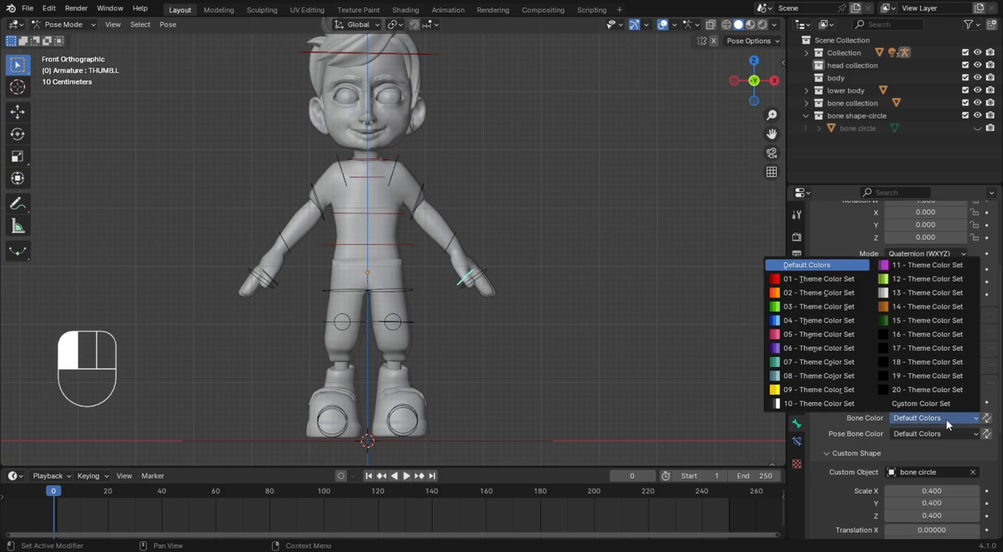
{"action": "left_click", "coordinate": [813, 306]}
Copy the left thumb's bone color to the left shoulder, upper arm, lower arm and palm bones, and clear the selection
{"action": "scroll", "coordinate": [580, 277], "scroll_direction": "up", "scroll_amount": 8}
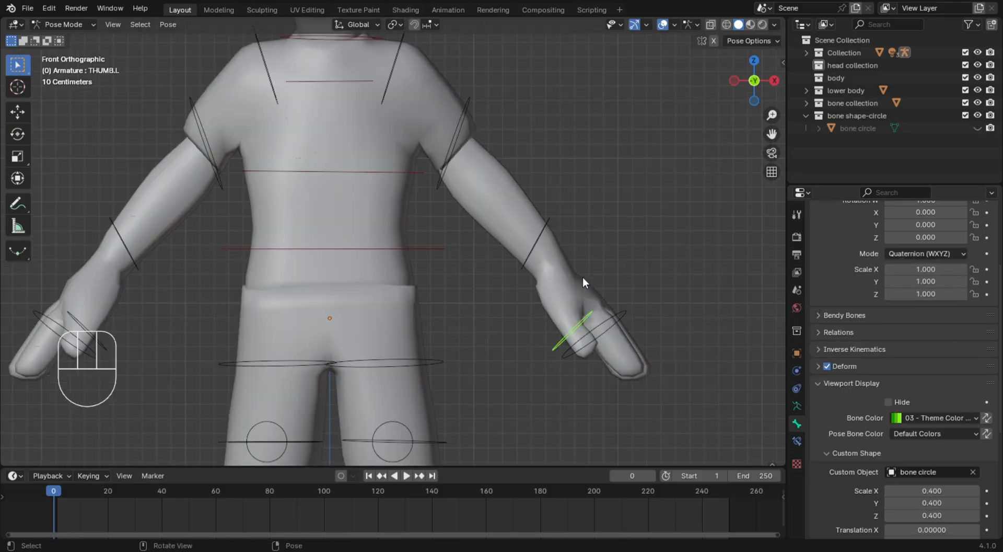
{"action": "scroll", "coordinate": [521, 227], "scroll_direction": "down", "scroll_amount": 5}
{"action": "left_click", "coordinate": [523, 281]}
{"action": "left_click", "coordinate": [408, 134]}
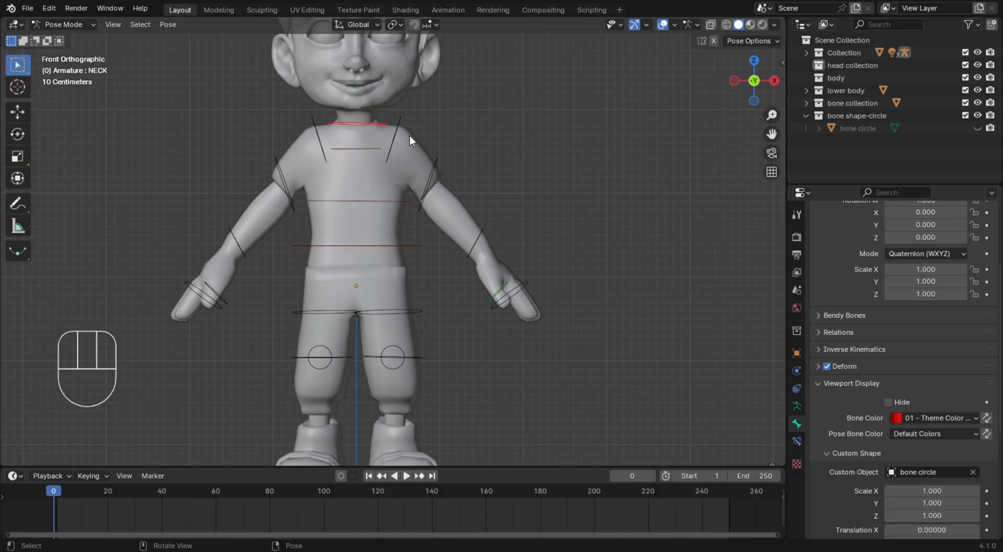
{"action": "left_click", "coordinate": [407, 132]}
{"action": "left_click", "coordinate": [402, 129]}
{"action": "left_click", "coordinate": [435, 177], "text": "shift"}
{"action": "left_click", "coordinate": [477, 239], "text": "shift"}
{"action": "left_click", "coordinate": [517, 285], "text": "shift"}
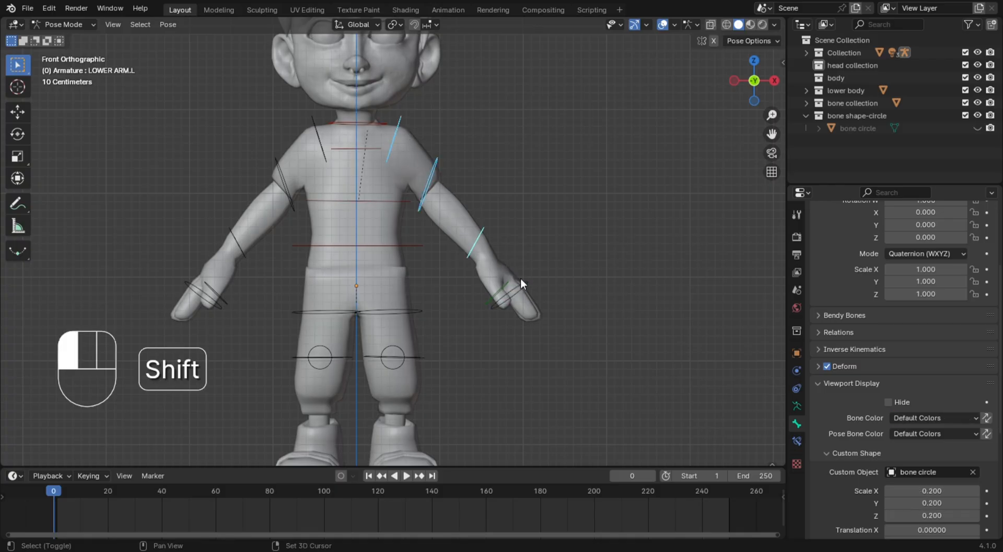
{"action": "right_click", "coordinate": [941, 418]}
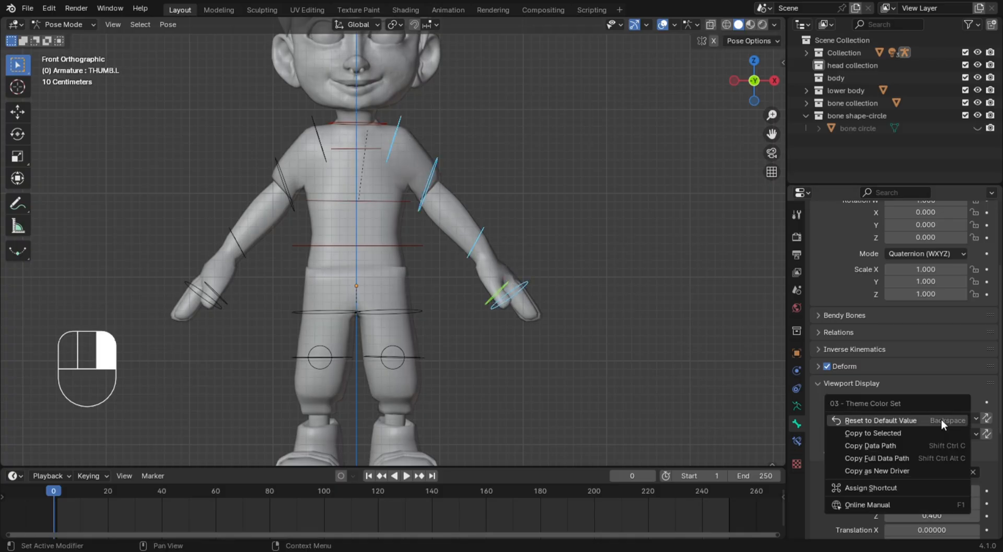
{"action": "left_click", "coordinate": [887, 437]}
{"action": "left_click", "coordinate": [435, 264]}
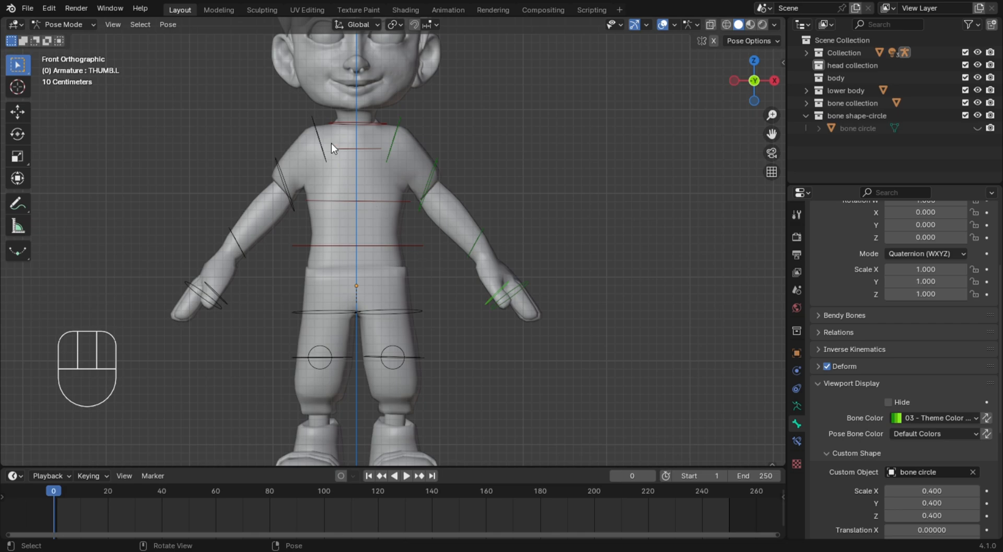
Set the right palm bone's color to 04 - Theme Color Set
{"action": "scroll", "coordinate": [332, 143], "scroll_direction": "down", "scroll_amount": 3}
{"action": "left_click", "coordinate": [279, 273]}
{"action": "left_click", "coordinate": [940, 418]}
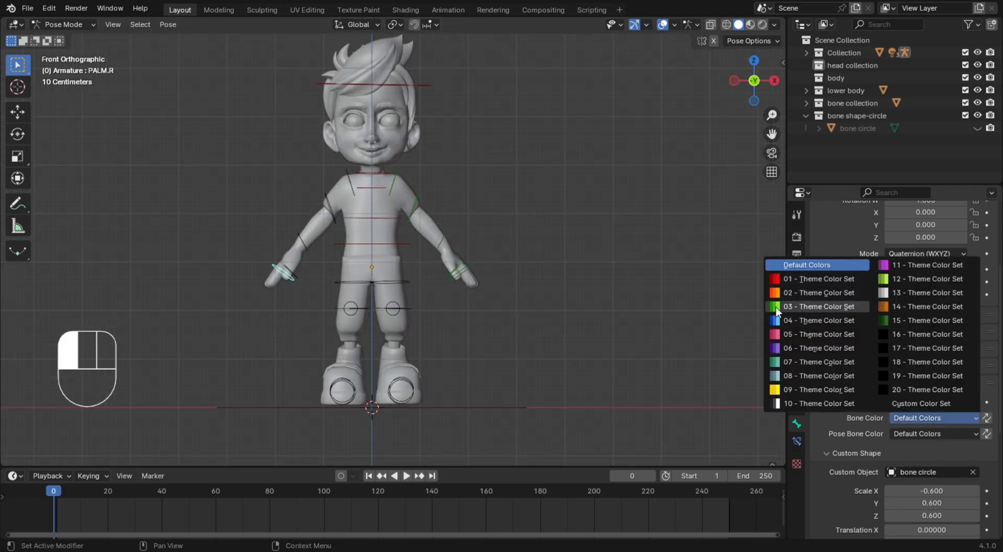
Copy the right palm's bone color to the right shoulder, upper arm, lower arm and thumb bones, and clear the selection
{"action": "left_click", "coordinate": [335, 211], "text": "shift"}
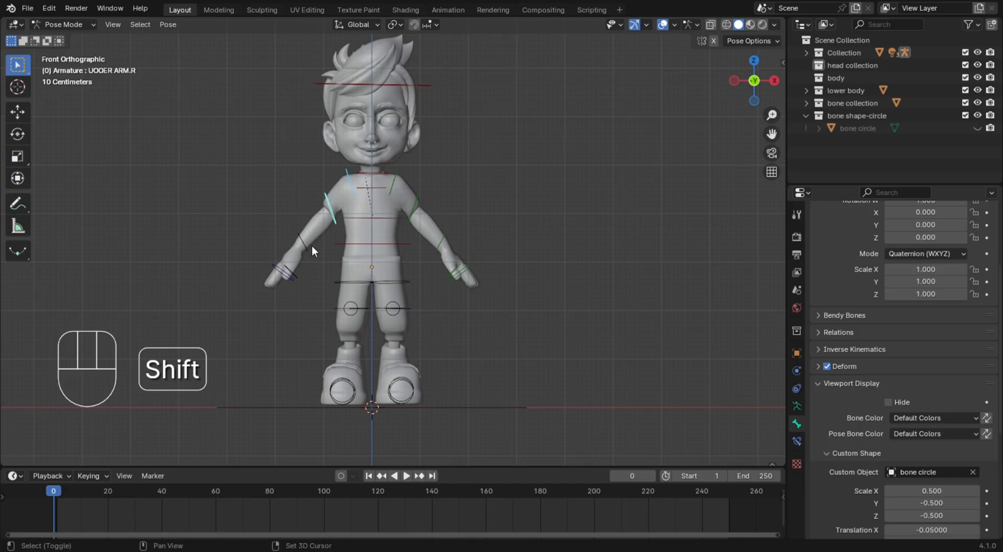
{"action": "left_click", "coordinate": [307, 247], "text": "shift"}
{"action": "left_click", "coordinate": [299, 278], "text": "shift"}
{"action": "left_click", "coordinate": [292, 279], "text": "shift"}
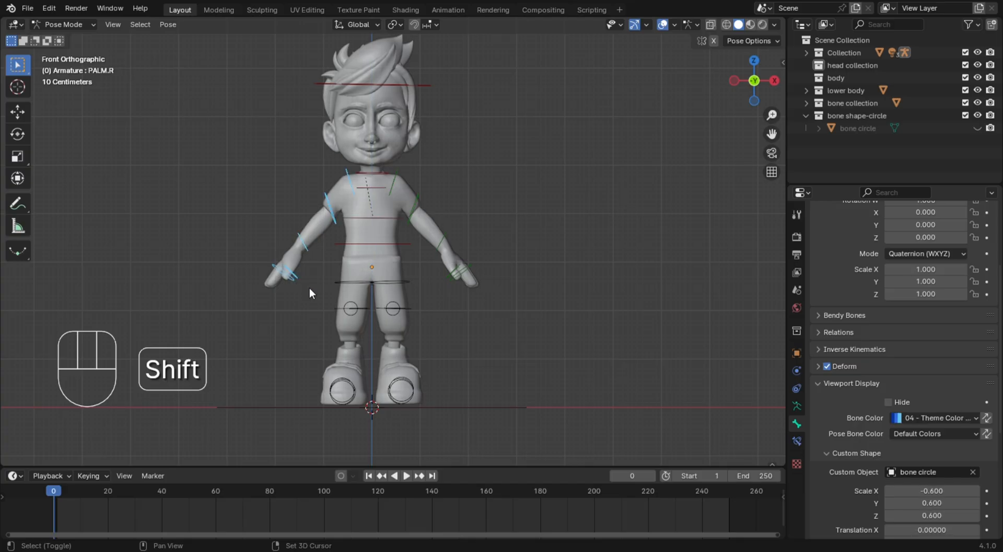
{"action": "right_click", "coordinate": [940, 419]}
{"action": "left_click", "coordinate": [913, 435]}
{"action": "left_click", "coordinate": [667, 359]}
Set the left thigh bone's color to 02 - Theme Color Set
{"action": "left_click", "coordinate": [397, 282]}
{"action": "middle_click_drag", "start_coordinate": [396, 286], "coordinate": [468, 302]}
{"action": "key", "text": "KP_1"}
{"action": "scroll", "coordinate": [428, 309], "scroll_direction": "up", "scroll_amount": 5}
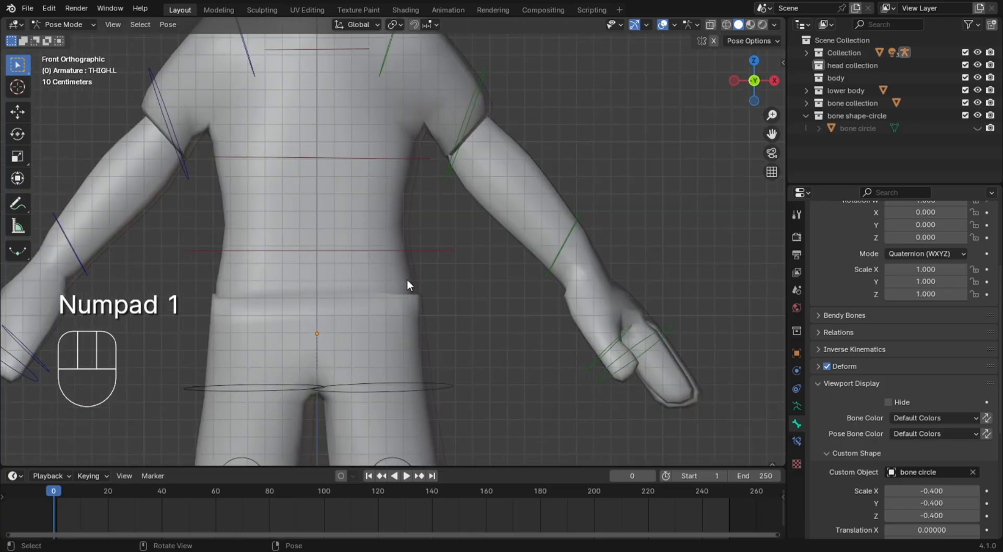
{"action": "scroll", "coordinate": [407, 285], "scroll_direction": "down", "scroll_amount": 5}
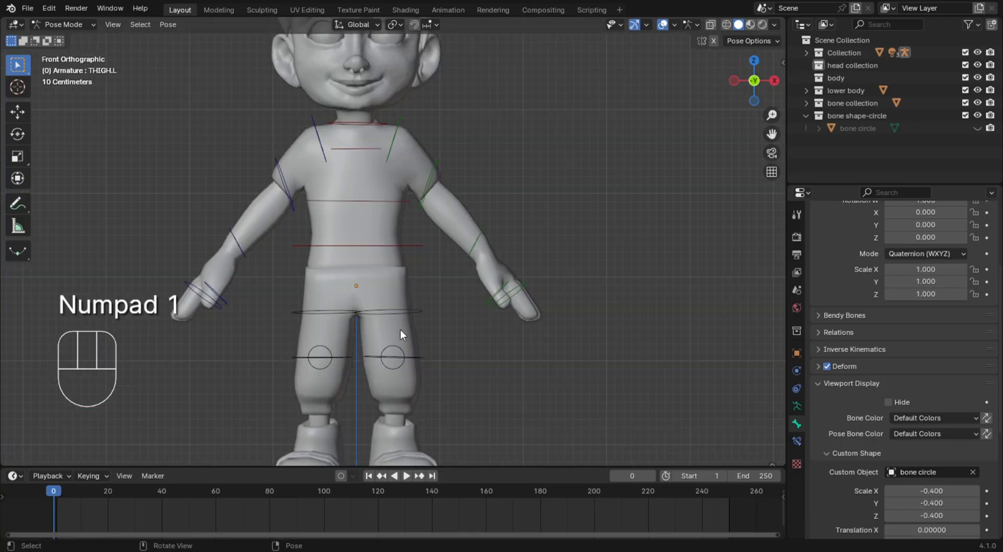
{"action": "left_click", "coordinate": [946, 418]}
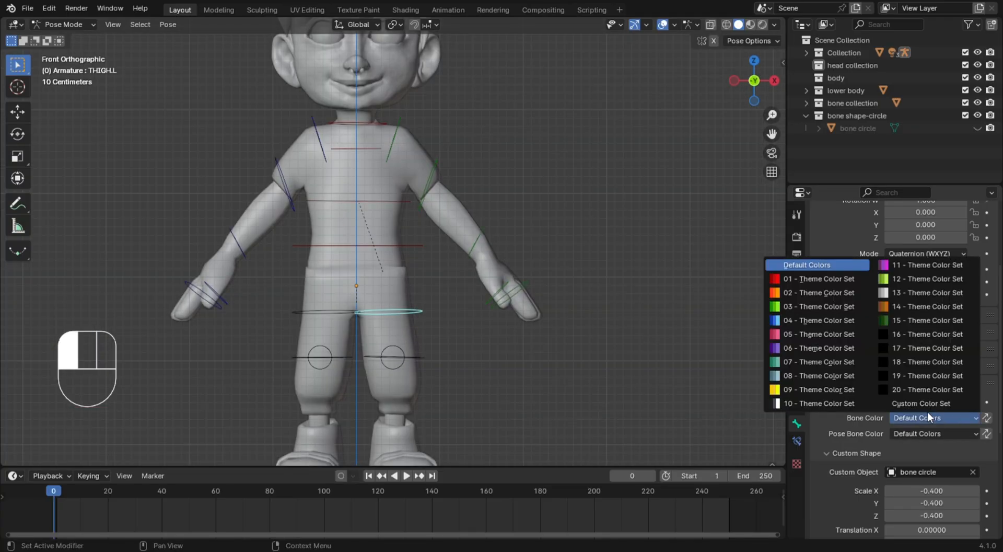
{"action": "left_click", "coordinate": [819, 297]}
Copy the left thigh's bone color to the left shin, heel and toe bones
{"action": "middle_click_drag", "start_coordinate": [495, 352], "coordinate": [549, 368]}
{"action": "left_click", "coordinate": [427, 264]}
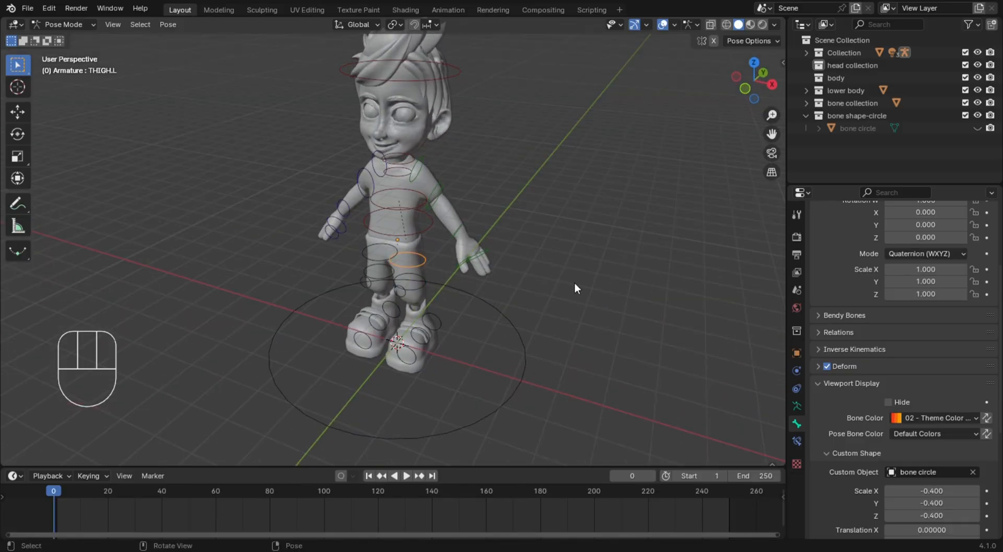
{"action": "mouse_move", "coordinate": [441, 306]}
{"action": "middle_mouse_down"}
{"action": "mouse_move", "coordinate": [421, 280]}
{"action": "mouse_move", "coordinate": [438, 295]}
{"action": "middle_mouse_up"}
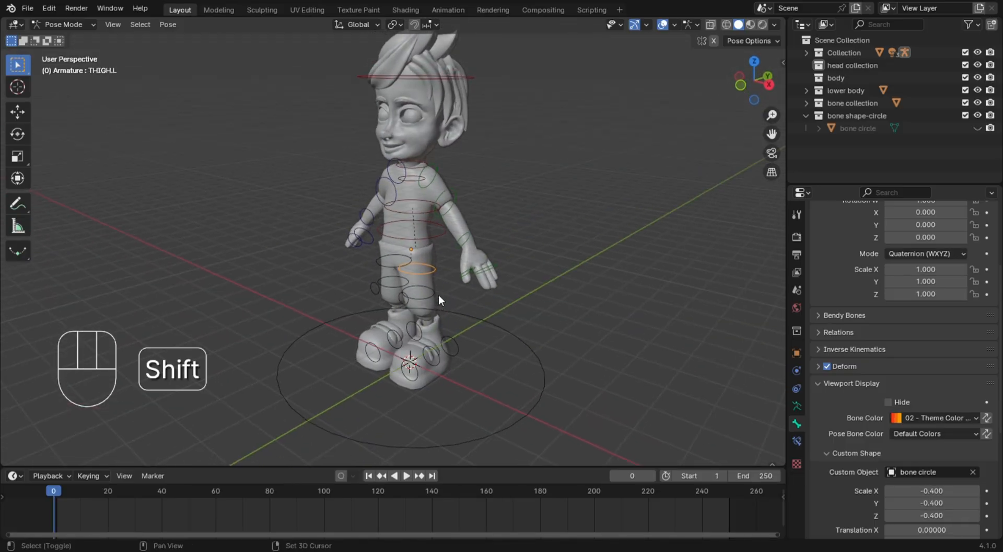
{"action": "left_click", "coordinate": [438, 294]}
{"action": "middle_click_drag", "start_coordinate": [494, 337], "coordinate": [453, 337]}
{"action": "left_click", "coordinate": [446, 396], "text": "shift"}
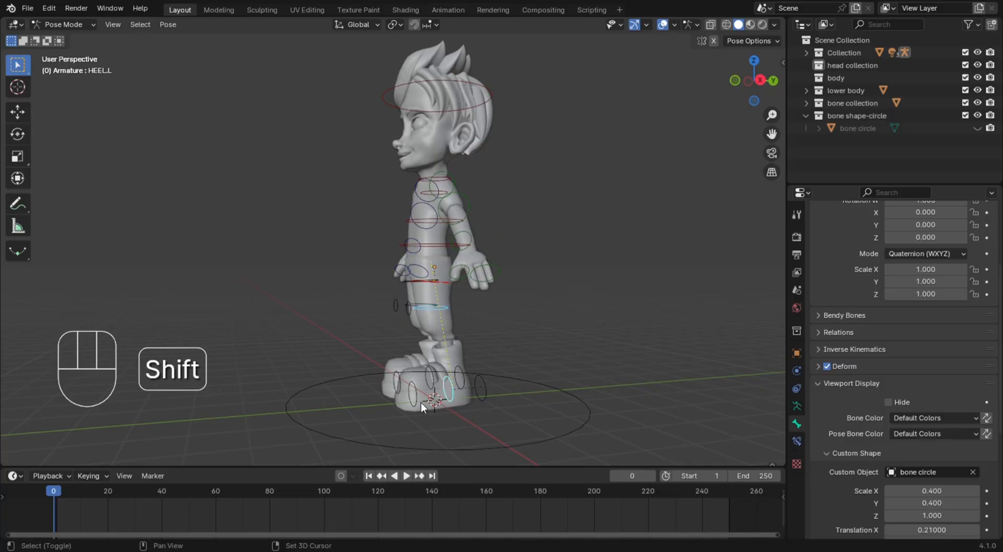
{"action": "left_click", "coordinate": [443, 403], "text": "shift"}
{"action": "middle_click_drag", "start_coordinate": [443, 403], "coordinate": [478, 272]}
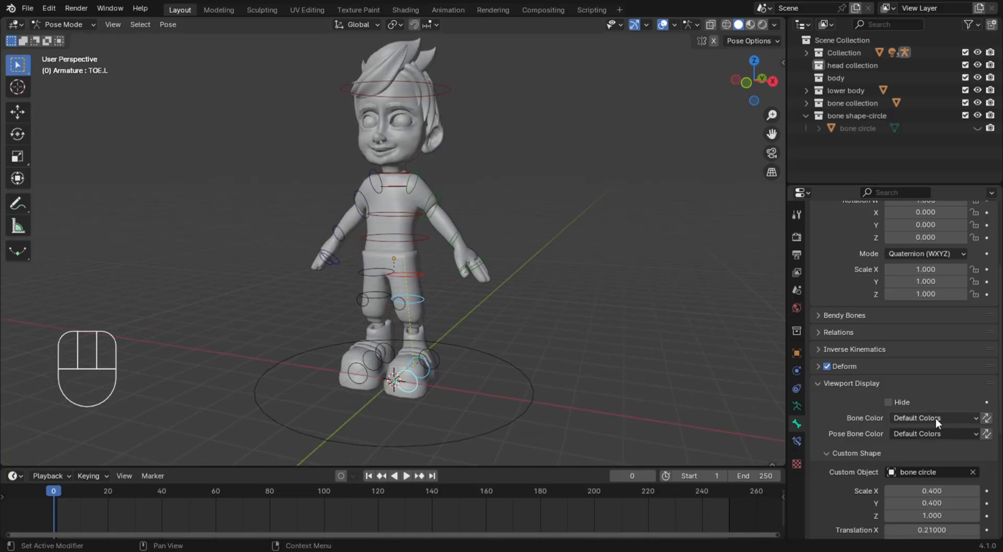
{"action": "left_click", "coordinate": [424, 278], "text": "shift"}
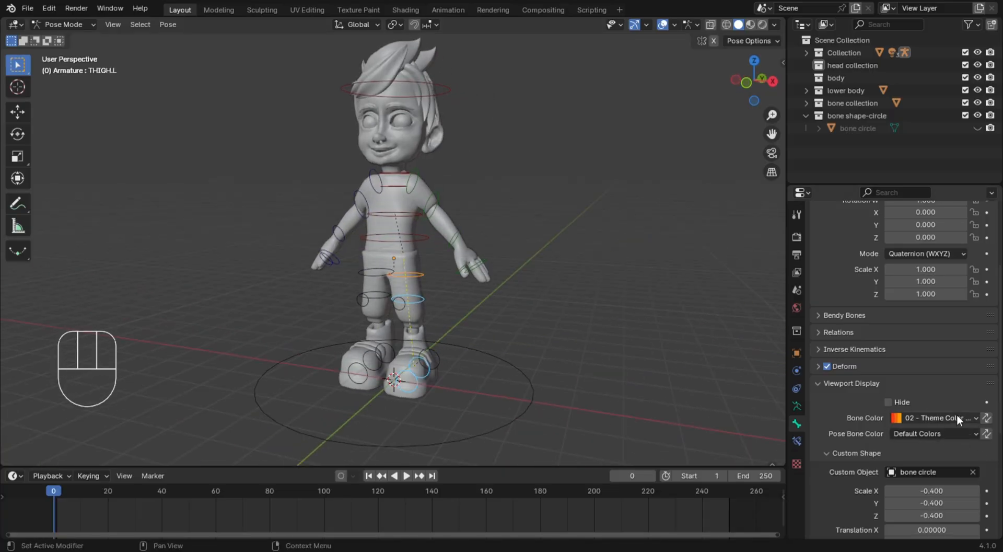
{"action": "right_click", "coordinate": [955, 417]}
{"action": "left_click", "coordinate": [920, 429]}
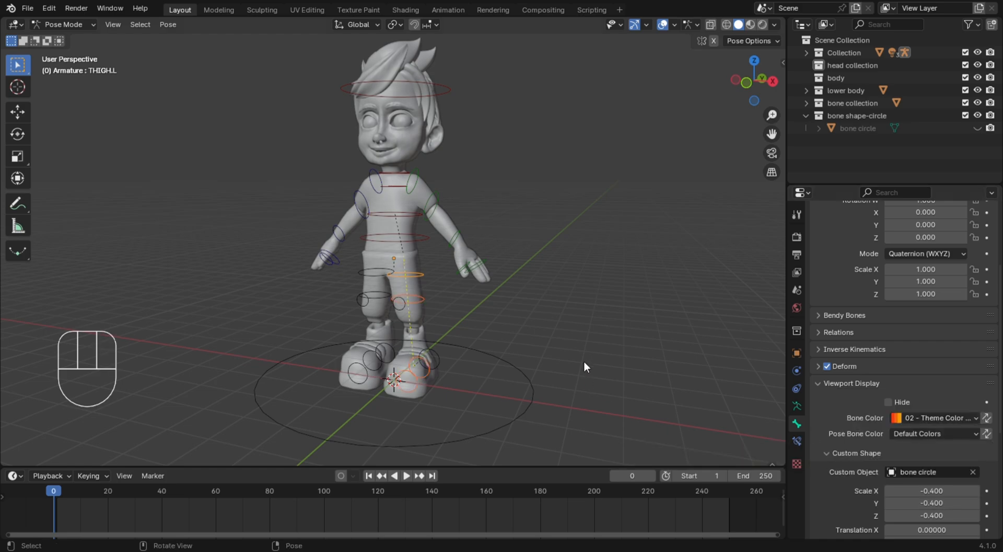
Check the color coding of the left shin, thigh, torso and palm bones from the front
{"action": "scroll", "coordinate": [590, 344], "scroll_direction": "up", "scroll_amount": 4}
{"action": "key", "text": "KP_1"}
{"action": "left_click", "coordinate": [419, 355]}
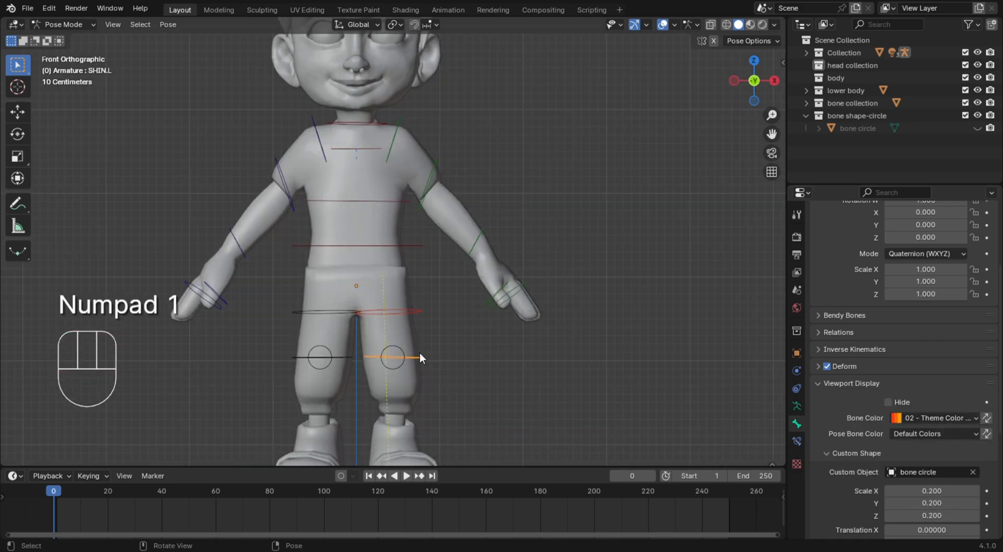
{"action": "left_click", "coordinate": [421, 312]}
{"action": "scroll", "coordinate": [397, 253], "scroll_direction": "down", "scroll_amount": 3}
{"action": "left_click", "coordinate": [409, 243]}
{"action": "left_click", "coordinate": [464, 273]}
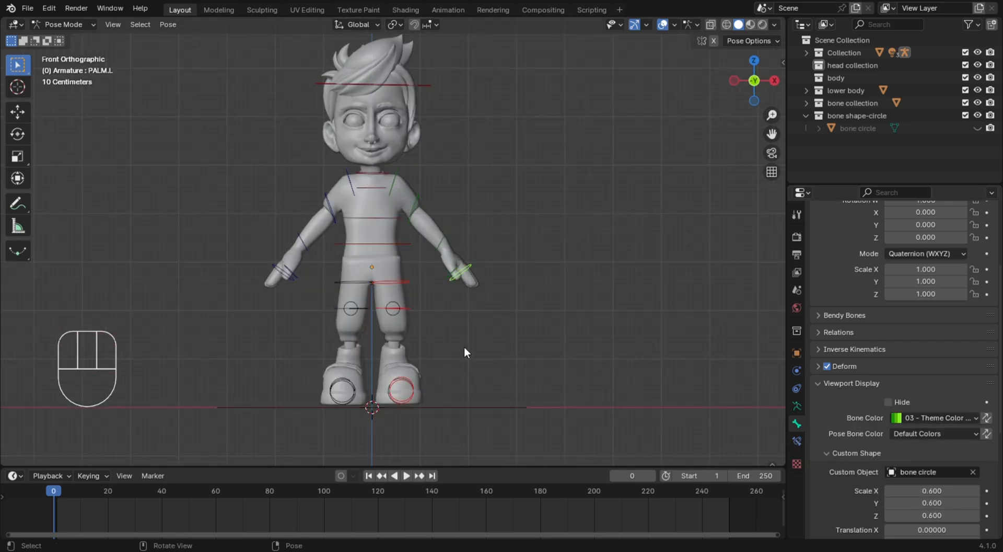
Set the left IK target bone's color to 05 - Theme Color Set and copy it to the right IK target bone
{"action": "middle_click_drag", "start_coordinate": [427, 299], "coordinate": [538, 391]}
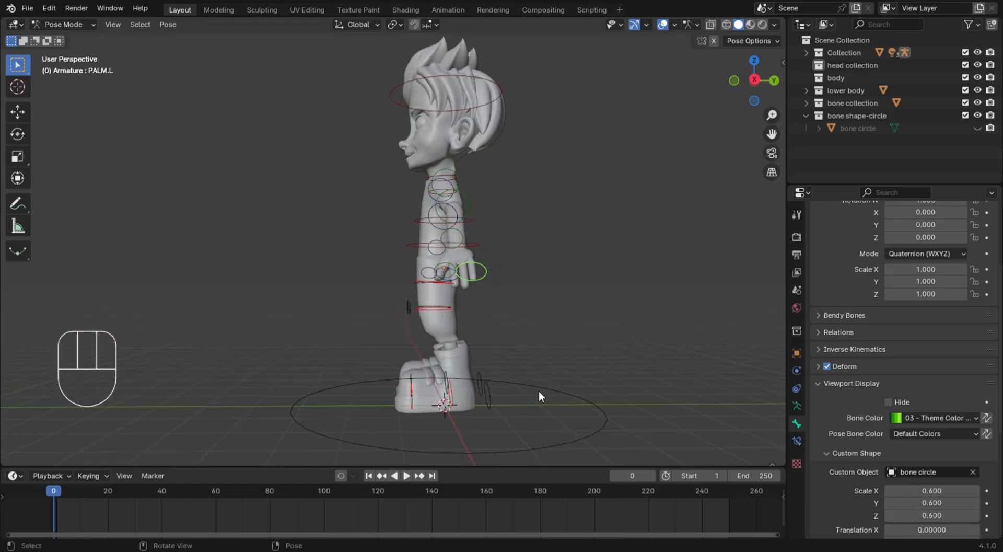
{"action": "left_click", "coordinate": [486, 399]}
{"action": "left_click", "coordinate": [923, 418]}
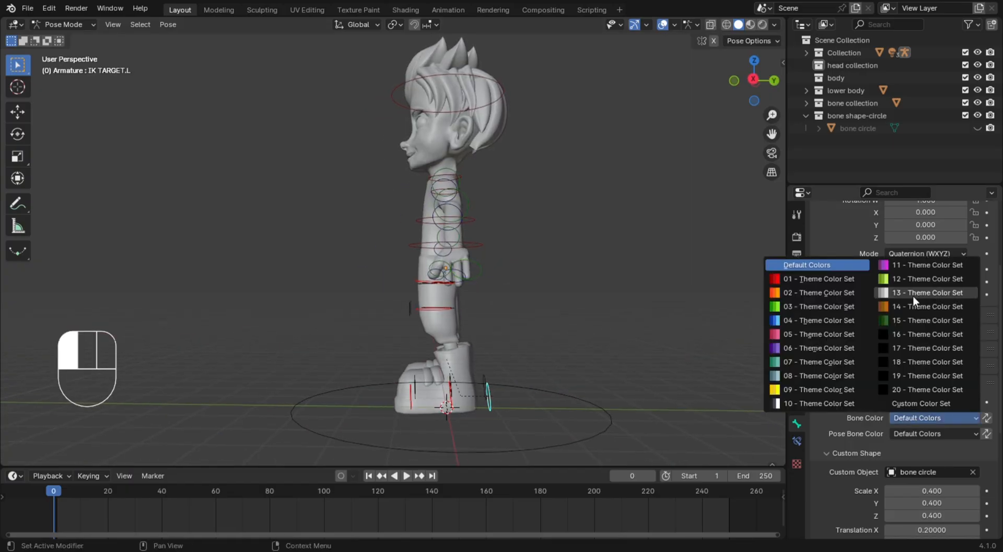
{"action": "left_click", "coordinate": [804, 348]}
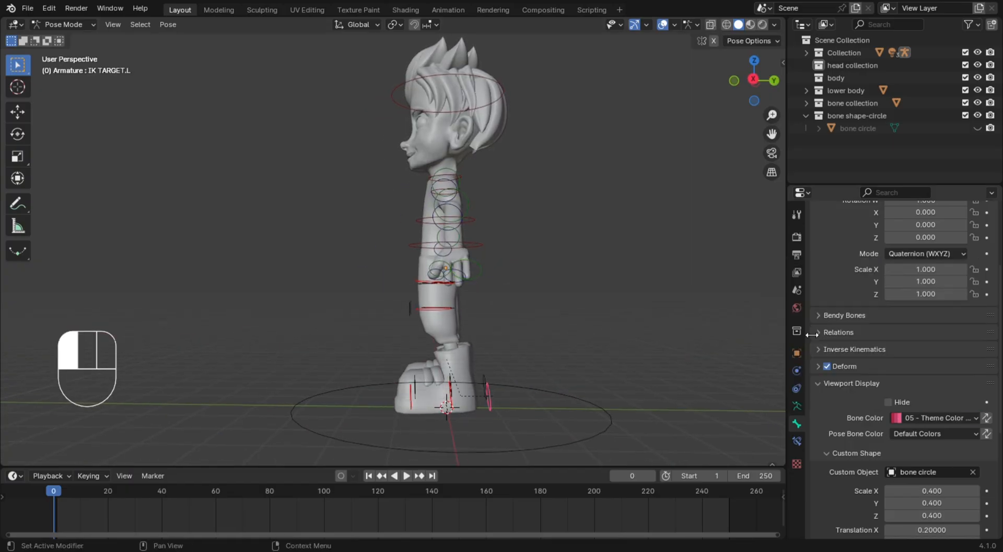
{"action": "left_click", "coordinate": [487, 378]}
{"action": "left_click", "coordinate": [489, 400], "text": "shift"}
{"action": "right_click", "coordinate": [912, 418]}
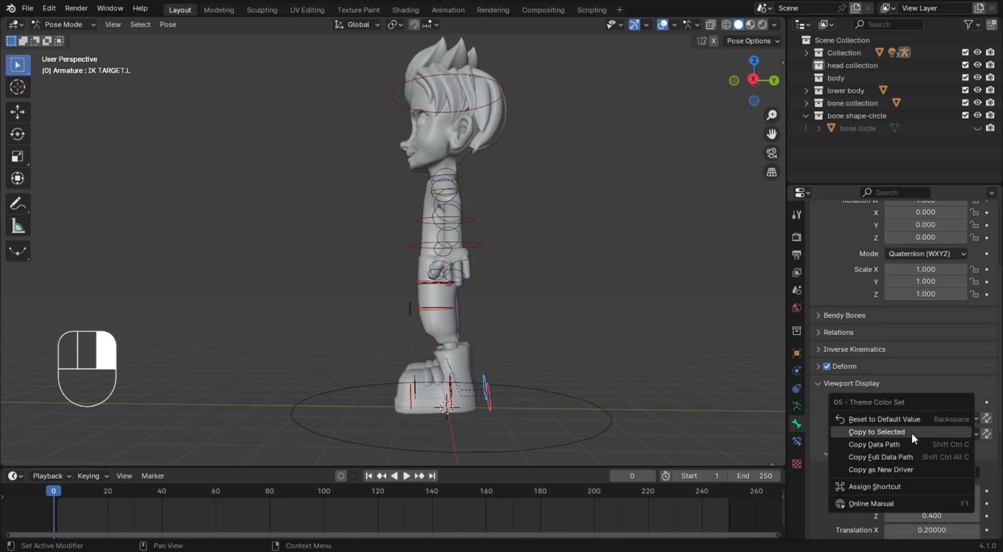
{"action": "left_click", "coordinate": [912, 433]}
Assign a theme color set to the left knee's pole target bone and copy it to the right pole target
{"action": "middle_click_drag", "start_coordinate": [594, 363], "coordinate": [591, 360]}
{"action": "left_click", "coordinate": [410, 308]}
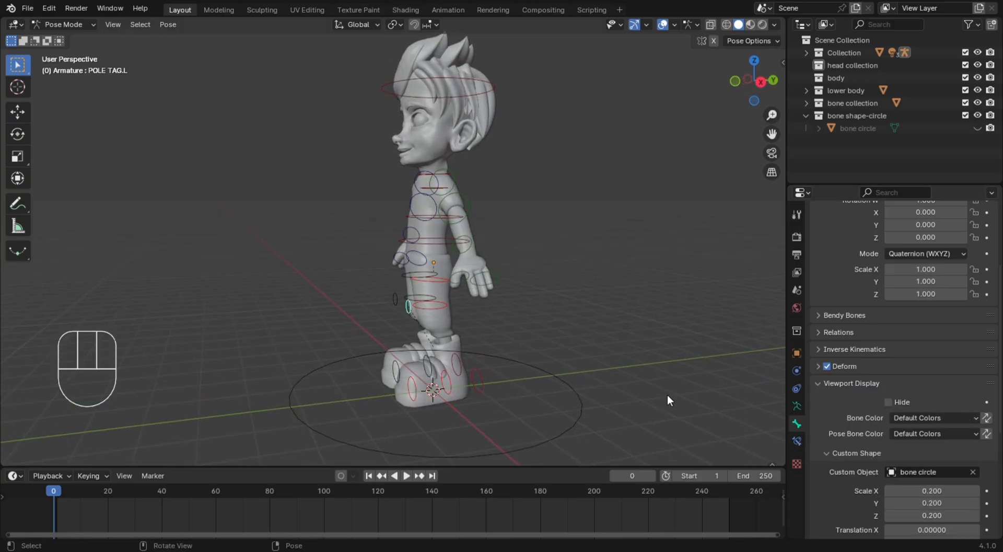
{"action": "left_click", "coordinate": [909, 418]}
{"action": "left_click", "coordinate": [793, 389]}
{"action": "left_click", "coordinate": [394, 303]}
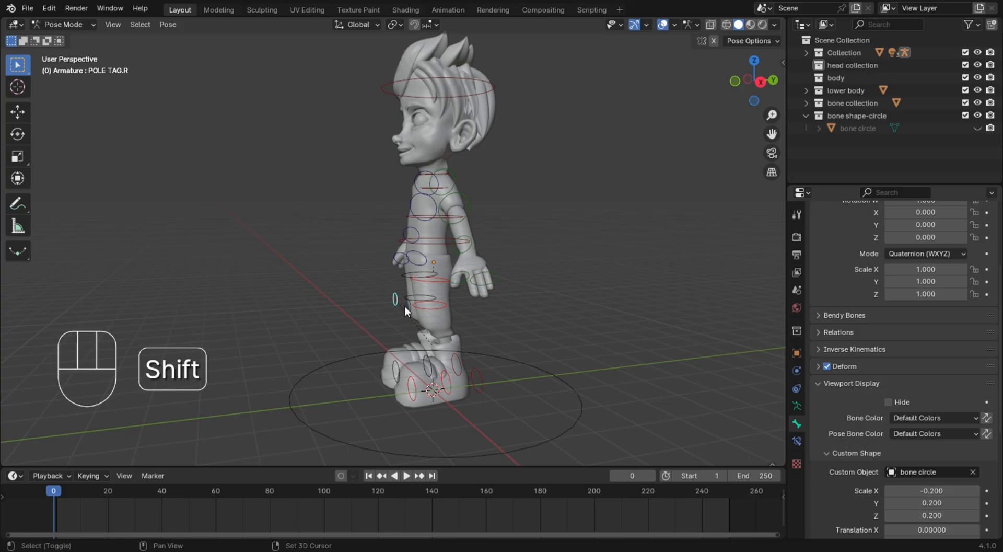
{"action": "left_click", "coordinate": [406, 307], "text": "shift"}
{"action": "right_click", "coordinate": [945, 419]}
{"action": "left_click", "coordinate": [901, 427]}
Set the right thigh bone's color to 11 - Theme Color Set
{"action": "middle_click_drag", "start_coordinate": [549, 311], "coordinate": [374, 281]}
{"action": "left_click", "coordinate": [375, 280]}
{"action": "left_click", "coordinate": [946, 417]}
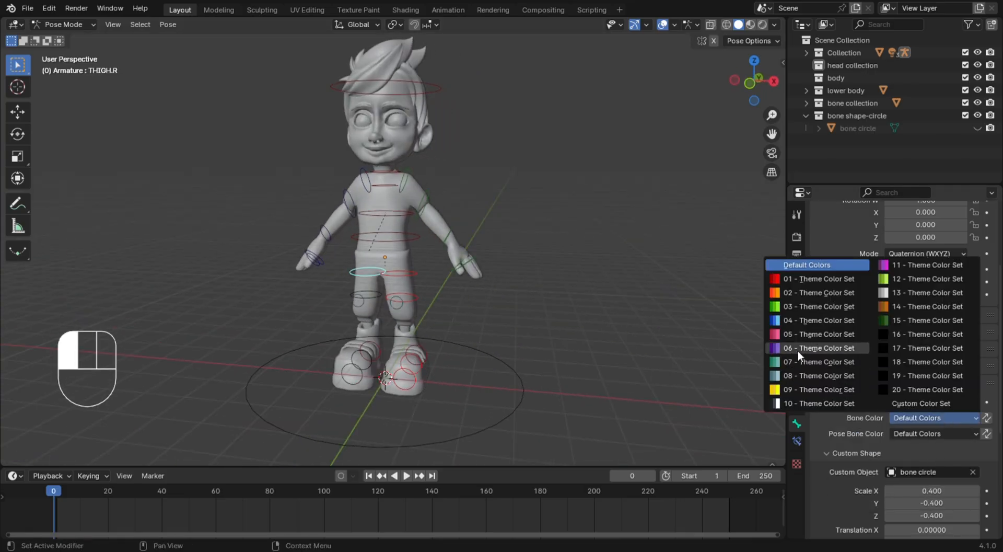
{"action": "left_click", "coordinate": [930, 268]}
Copy the right thigh's bone color to the right shin, heel and toe bones
{"action": "middle_click_drag", "start_coordinate": [365, 293], "coordinate": [350, 314]}
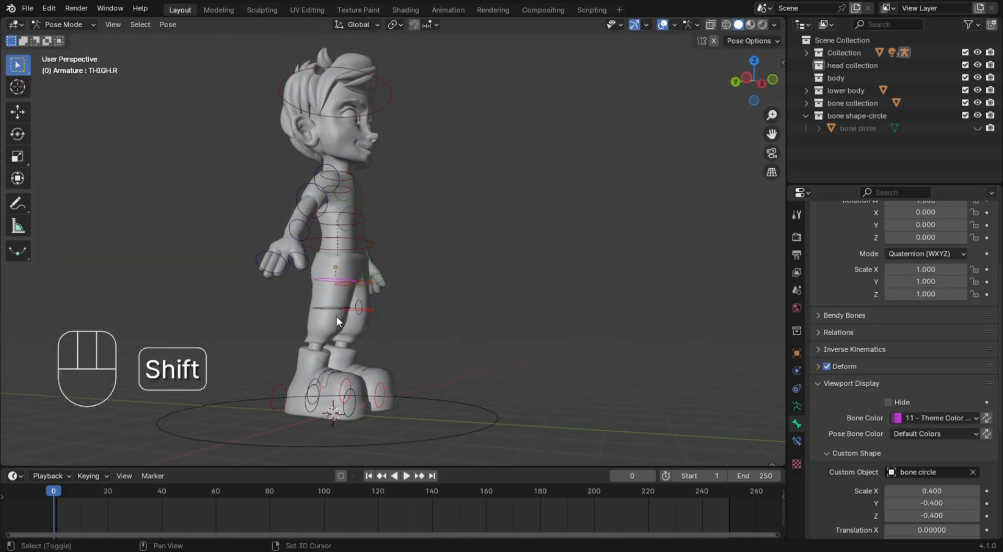
{"action": "left_click", "coordinate": [351, 410], "text": "shift"}
{"action": "middle_click_drag", "start_coordinate": [351, 410], "coordinate": [415, 345]}
{"action": "left_click", "coordinate": [365, 405], "text": "shift"}
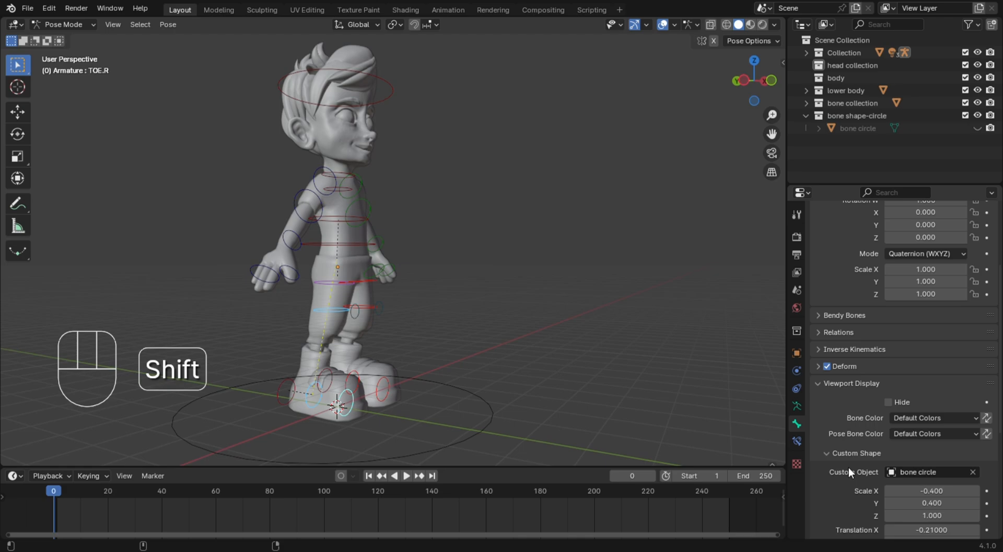
{"action": "left_click", "coordinate": [323, 285], "text": "shift"}
{"action": "right_click", "coordinate": [934, 418]}
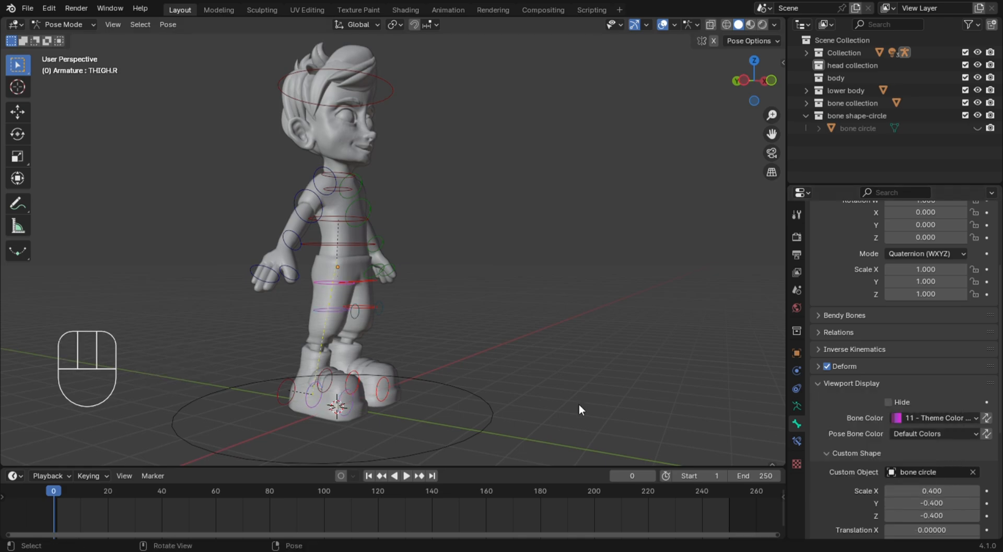
Inspect the color-coded bone controls on the whole character from the front and the side
{"action": "key", "text": "KP_1"}
{"action": "middle_click_drag", "start_coordinate": [613, 352], "coordinate": [498, 378]}
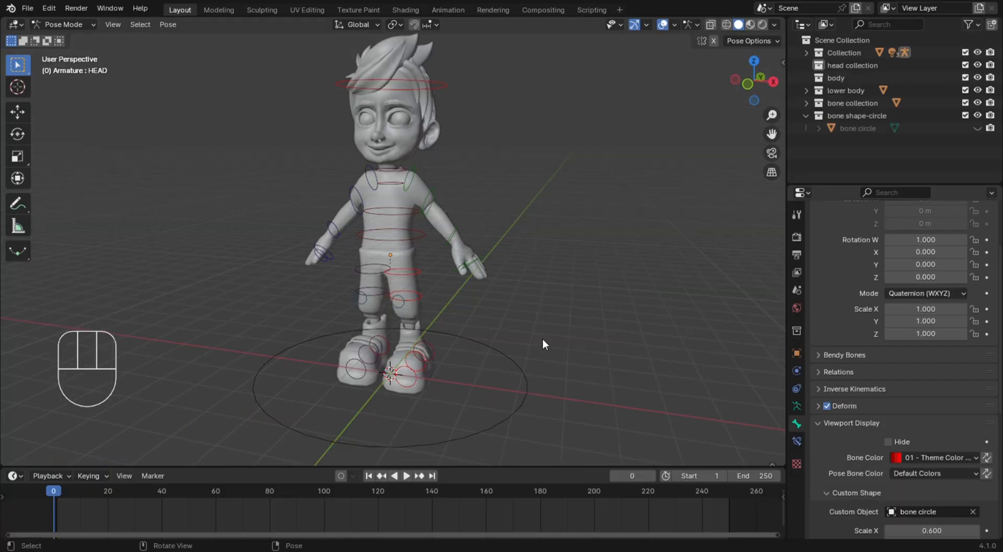
{"action": "middle_click_drag", "start_coordinate": [542, 337], "coordinate": [420, 286]}
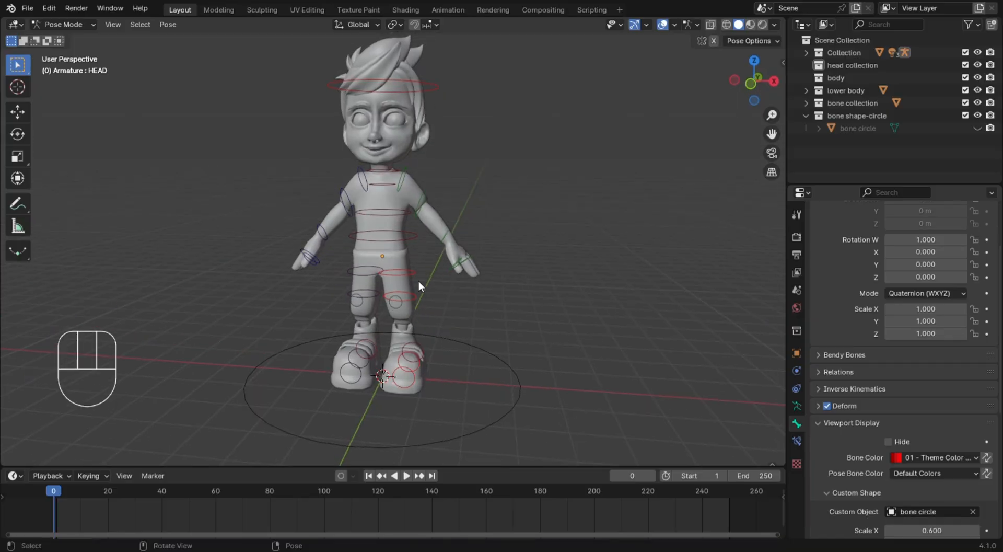
{"action": "key", "text": "KP_1"}
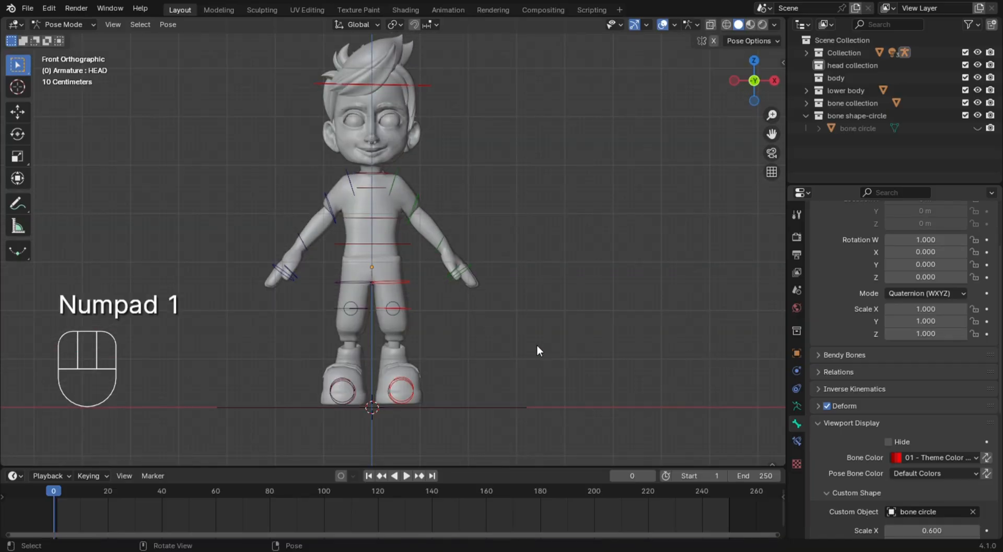
{"action": "scroll", "coordinate": [423, 274], "scroll_direction": "up", "scroll_amount": 3}
Try to move and rotate the left shin bone from the side, and cancel the transform
{"action": "middle_click_drag", "start_coordinate": [465, 331], "coordinate": [447, 308]}
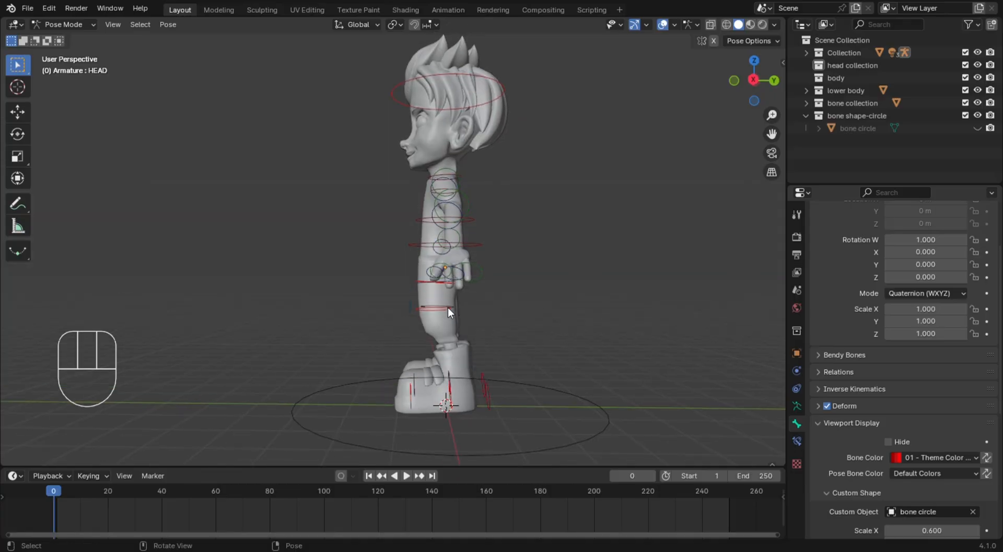
{"action": "left_click", "coordinate": [447, 308]}
{"action": "key", "text": "g"}
{"action": "key", "text": "r"}
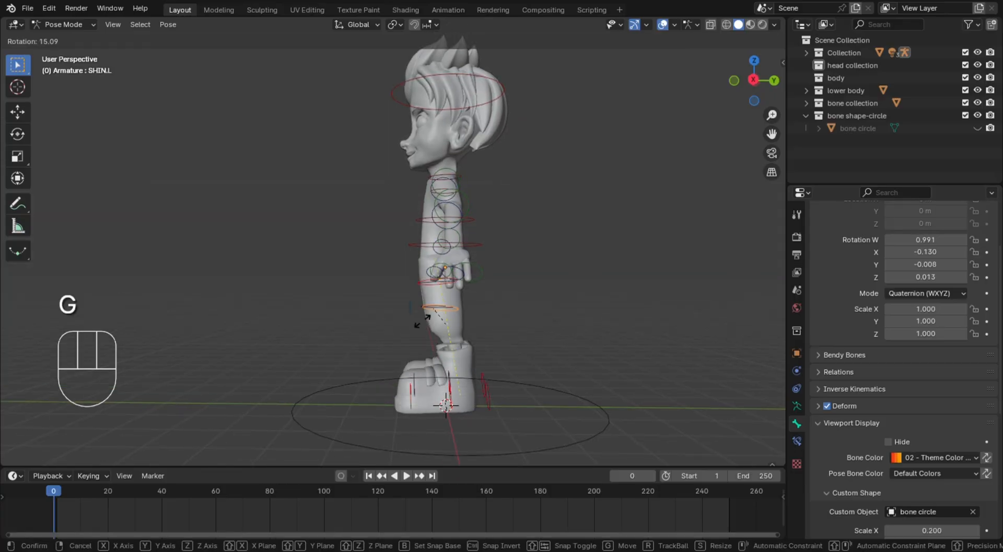
{"action": "right_click", "coordinate": [403, 324]}
Test the leg IK by moving the left and the right IK target bones, cancelling each move
{"action": "left_click", "coordinate": [485, 403]}
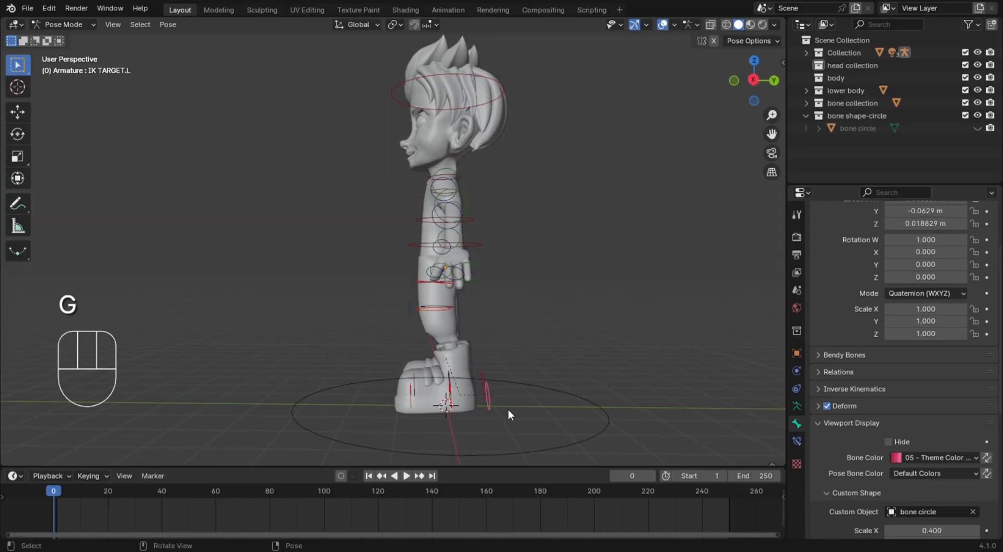
{"action": "key", "text": "g"}
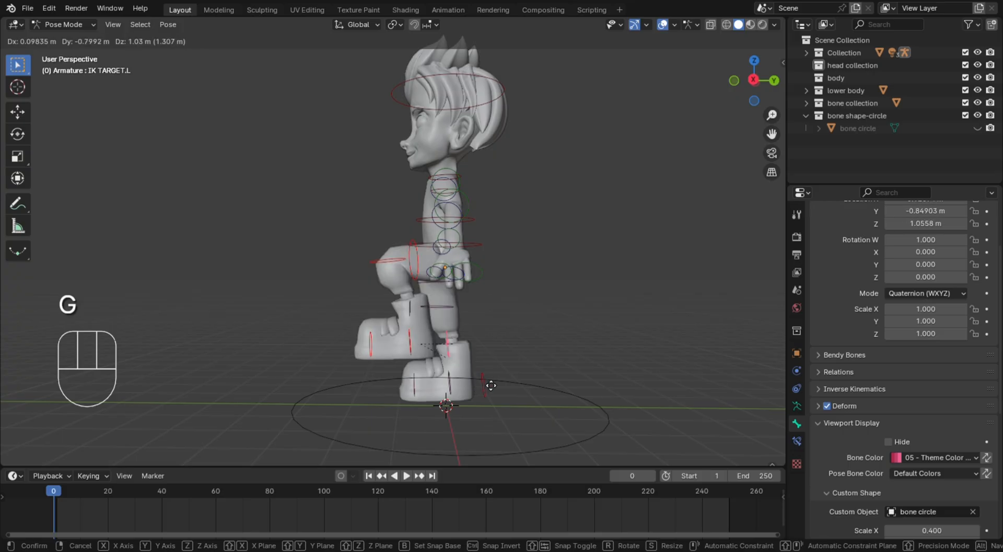
{"action": "right_click", "coordinate": [495, 385]}
{"action": "left_click", "coordinate": [478, 374]}
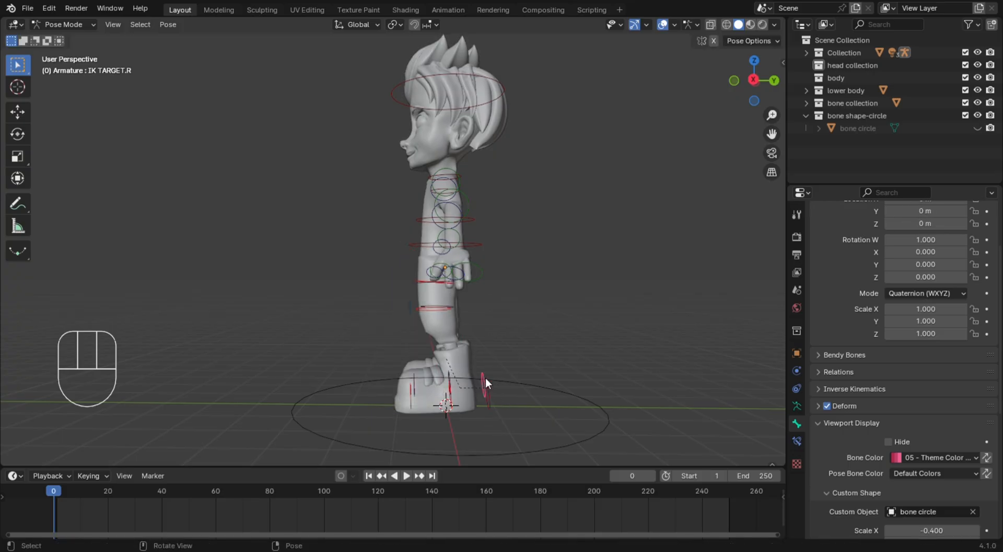
{"action": "key", "text": "g"}
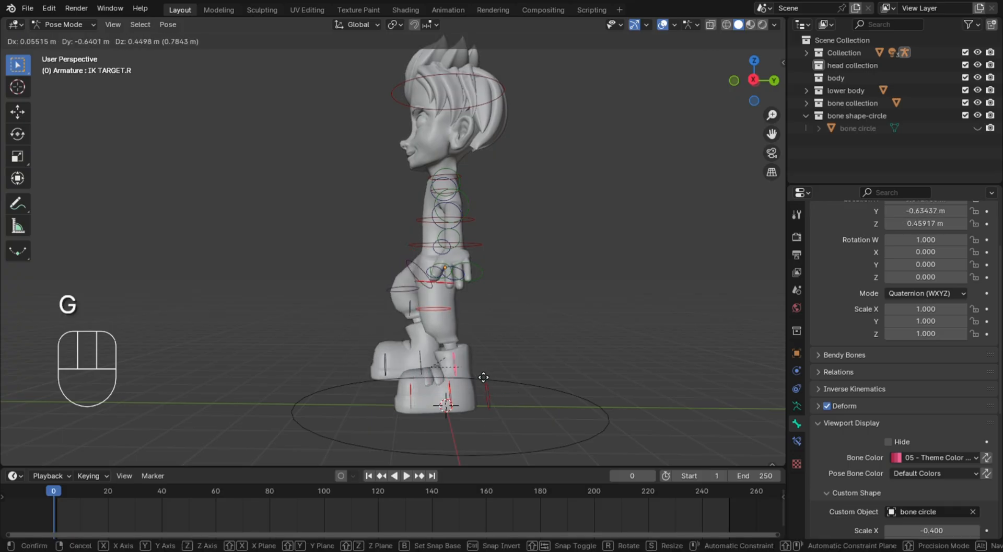
{"action": "right_click", "coordinate": [451, 367]}
Add a new bone collection to the armature and name it "bones hidden"
{"action": "middle_click_drag", "start_coordinate": [435, 307], "coordinate": [584, 331]}
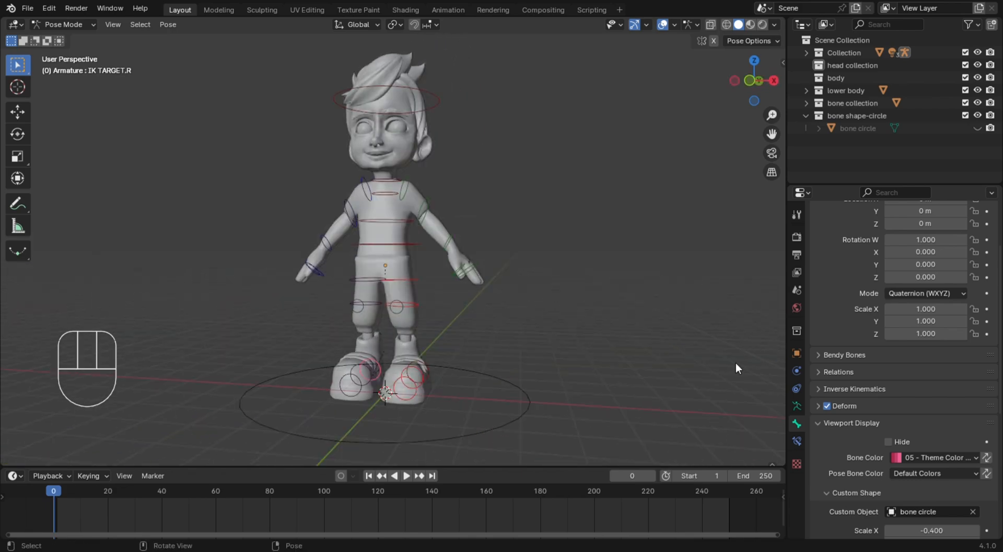
{"action": "key", "text": "KP_1"}
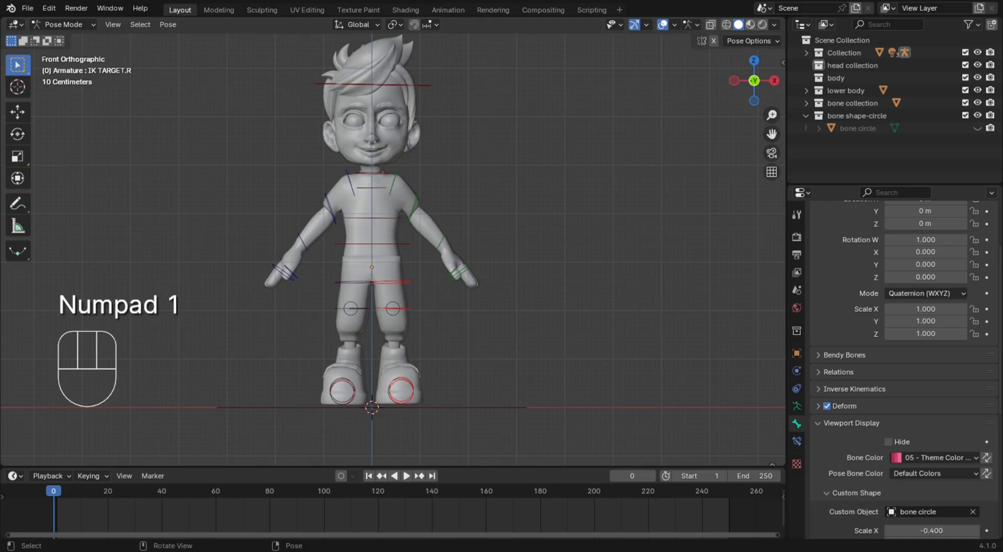
{"action": "left_click", "coordinate": [801, 408]}
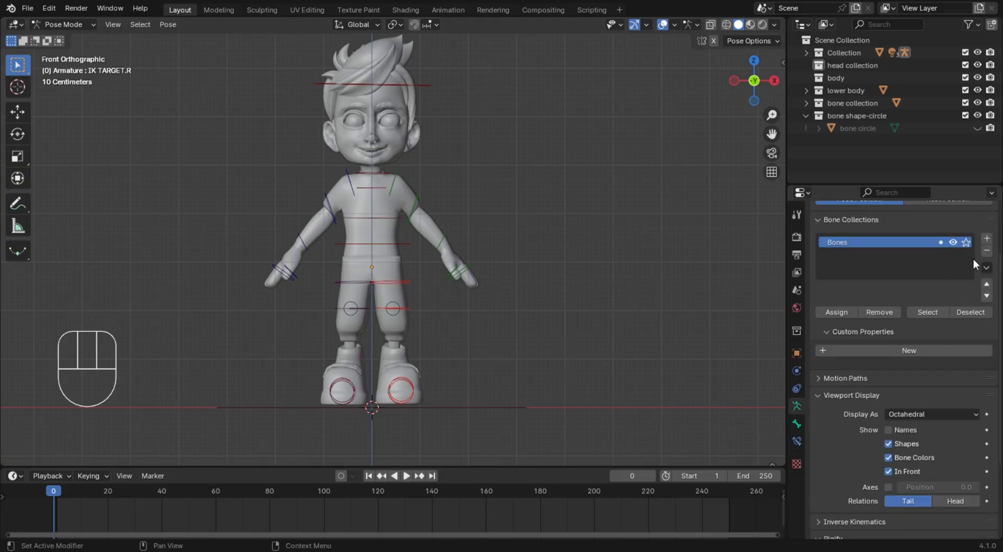
{"action": "left_click", "coordinate": [987, 238]}
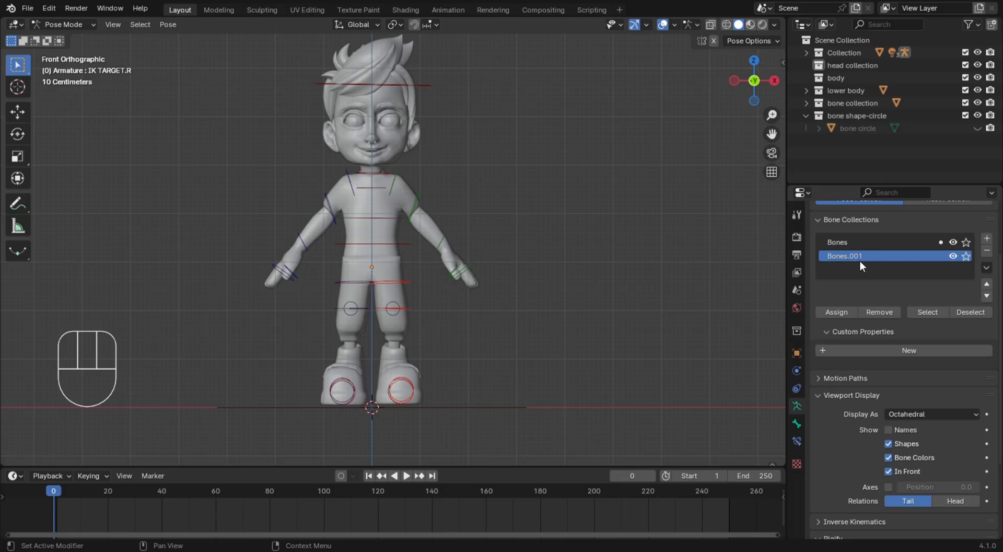
{"action": "double_click", "coordinate": [861, 259]}
{"action": "key", "text": "BackSpace"}
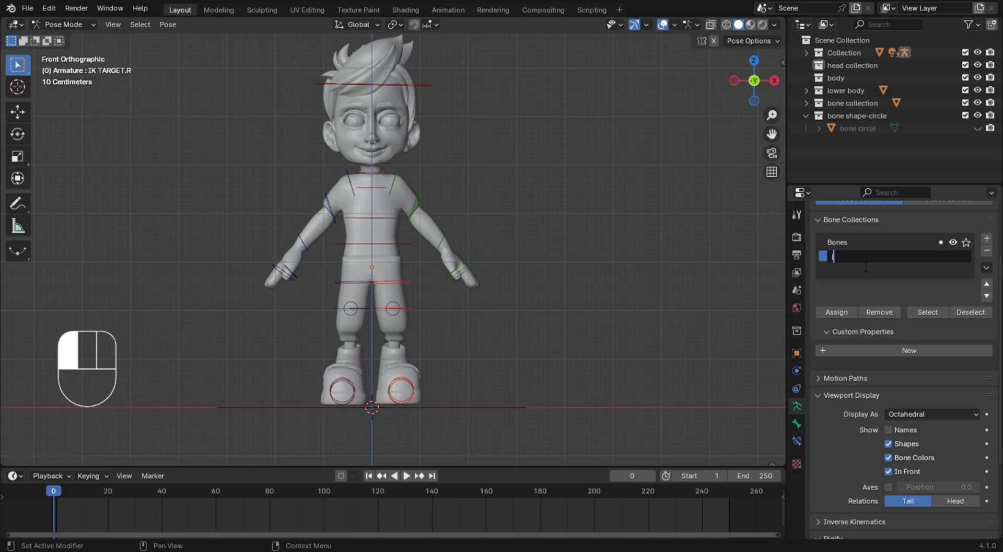
{"action": "type", "text": "bones hidden"}
{"action": "left_click", "coordinate": [645, 381]}
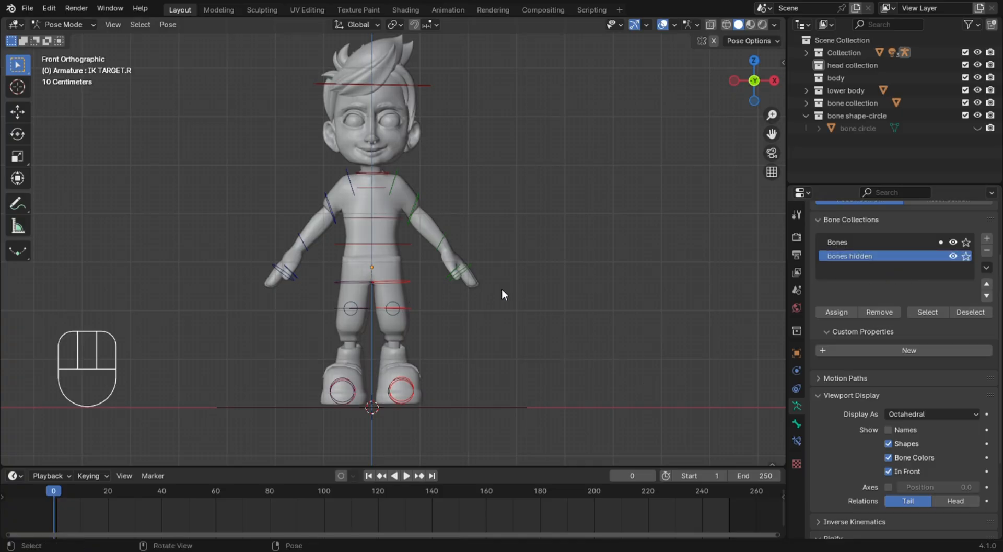
Move both legs' thigh, shin and knee pole target bones into the "bones hidden" bone collection, and hide that collection
{"action": "middle_click_drag", "start_coordinate": [501, 289], "coordinate": [431, 314]}
{"action": "left_click", "coordinate": [416, 268]}
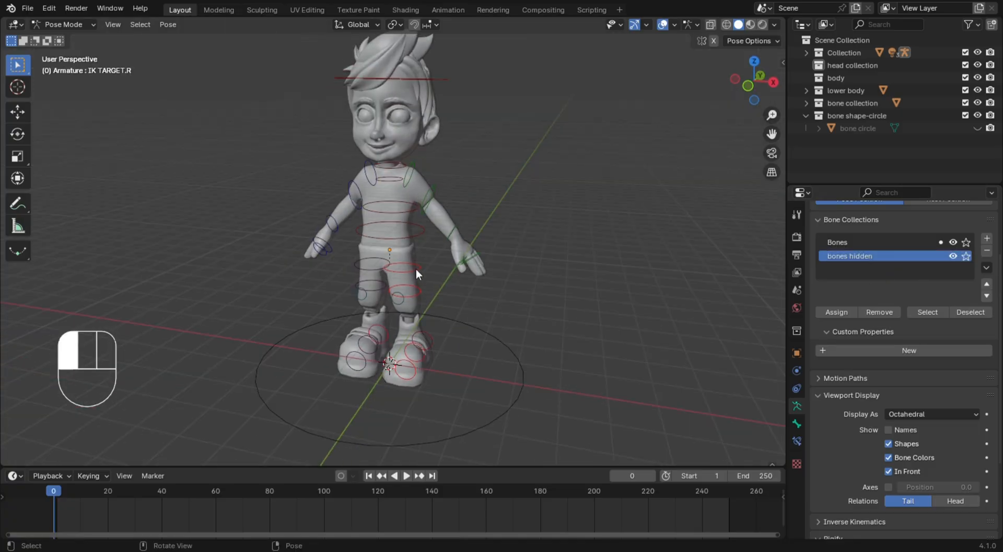
{"action": "left_click", "coordinate": [380, 265], "text": "shift"}
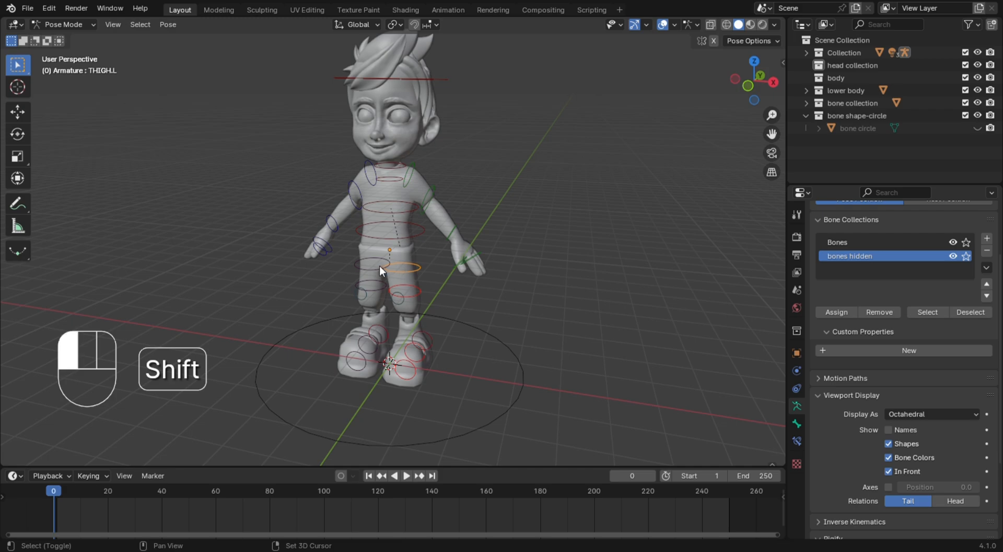
{"action": "left_click", "coordinate": [416, 295], "text": "shift"}
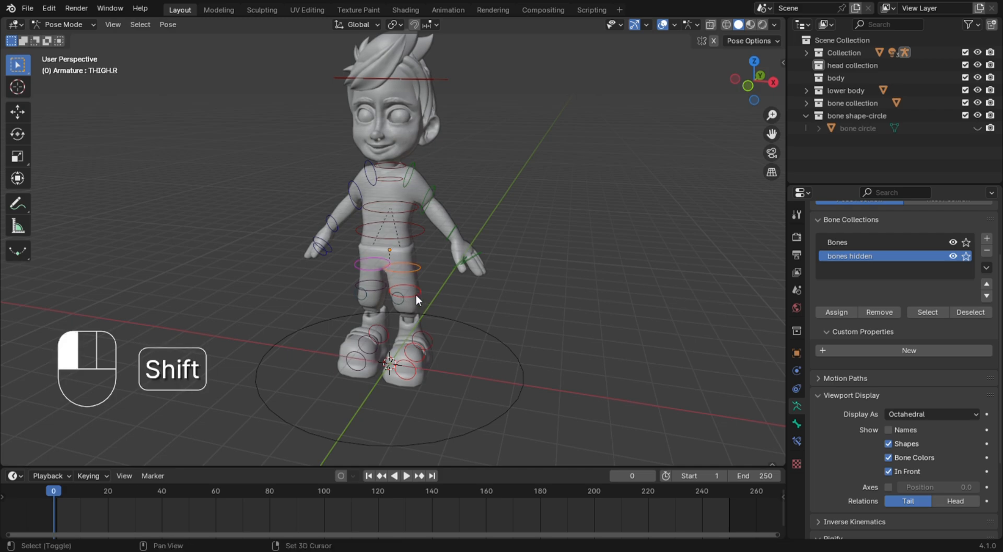
{"action": "left_click", "coordinate": [361, 301], "text": "shift"}
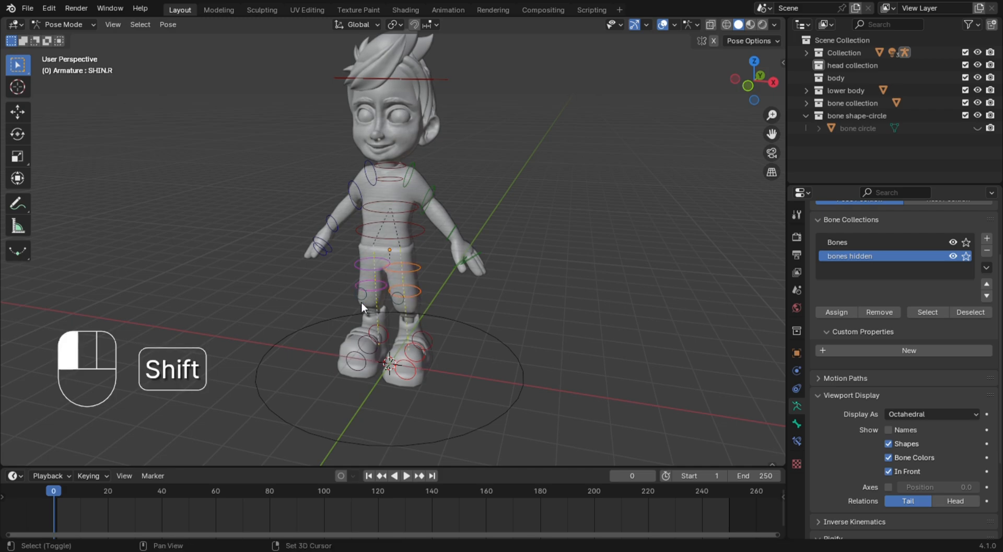
{"action": "left_click", "coordinate": [400, 301], "text": "shift"}
{"action": "mouse_move", "coordinate": [435, 308]}
{"action": "middle_mouse_down"}
{"action": "mouse_move", "coordinate": [491, 315]}
{"action": "mouse_move", "coordinate": [418, 313]}
{"action": "middle_mouse_up"}
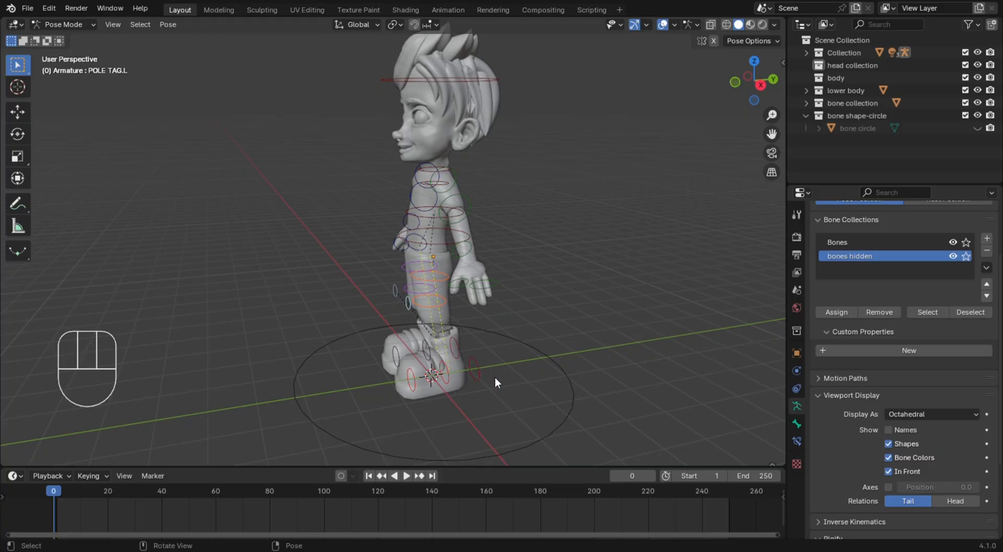
{"action": "mouse_move", "coordinate": [426, 262]}
{"action": "middle_mouse_down"}
{"action": "mouse_move", "coordinate": [553, 276]}
{"action": "mouse_move", "coordinate": [437, 269]}
{"action": "middle_mouse_up"}
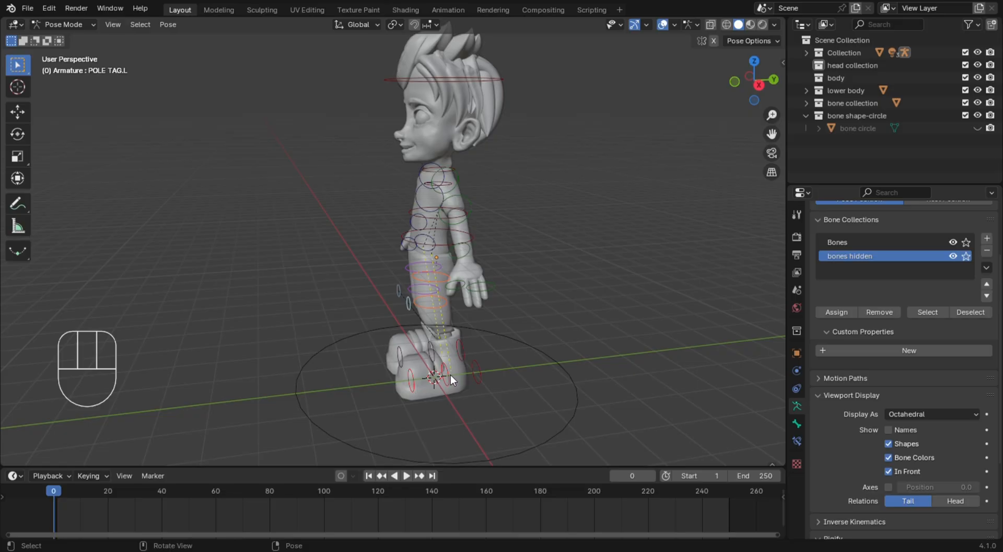
{"action": "middle_click_drag", "start_coordinate": [477, 360], "coordinate": [531, 359]}
{"action": "key", "text": "m"}
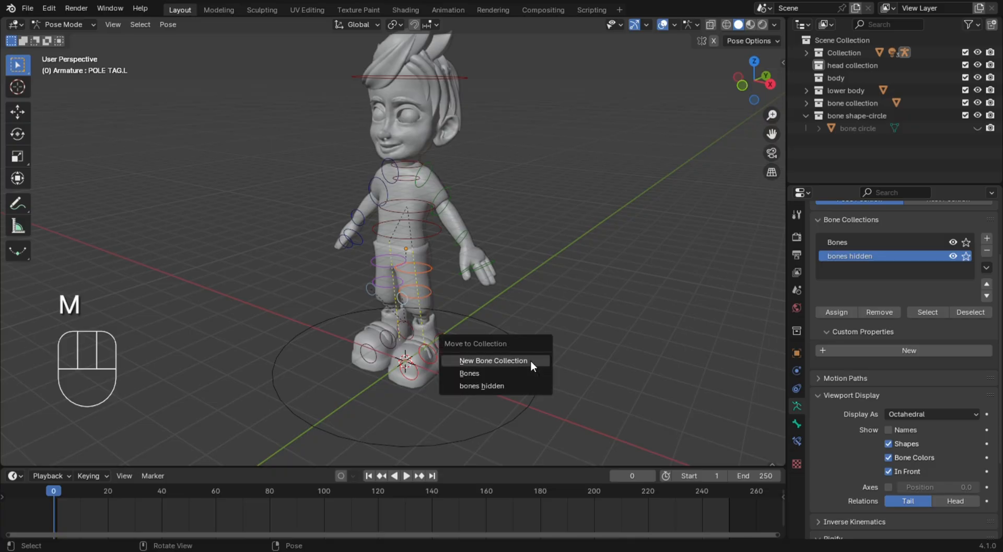
{"action": "left_click", "coordinate": [521, 385]}
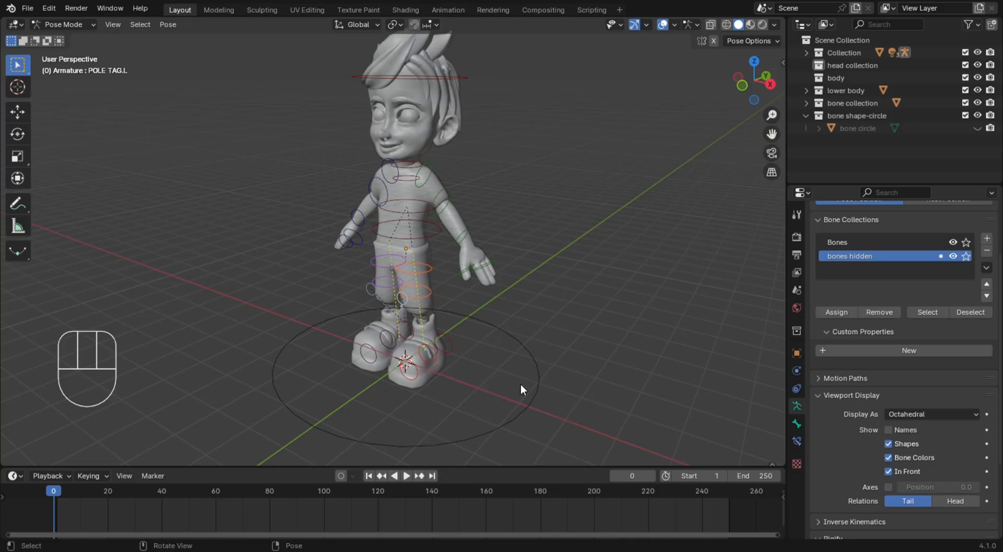
{"action": "left_click", "coordinate": [954, 255]}
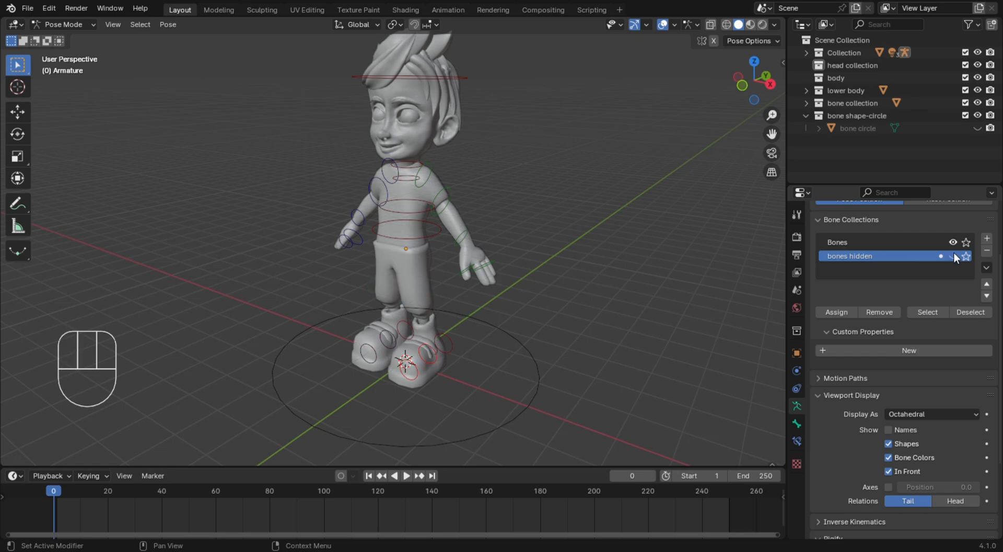
Move the root bone, the large circle around the feet, into the "bones hidden" bone collection
{"action": "middle_click_drag", "start_coordinate": [531, 305], "coordinate": [633, 307]}
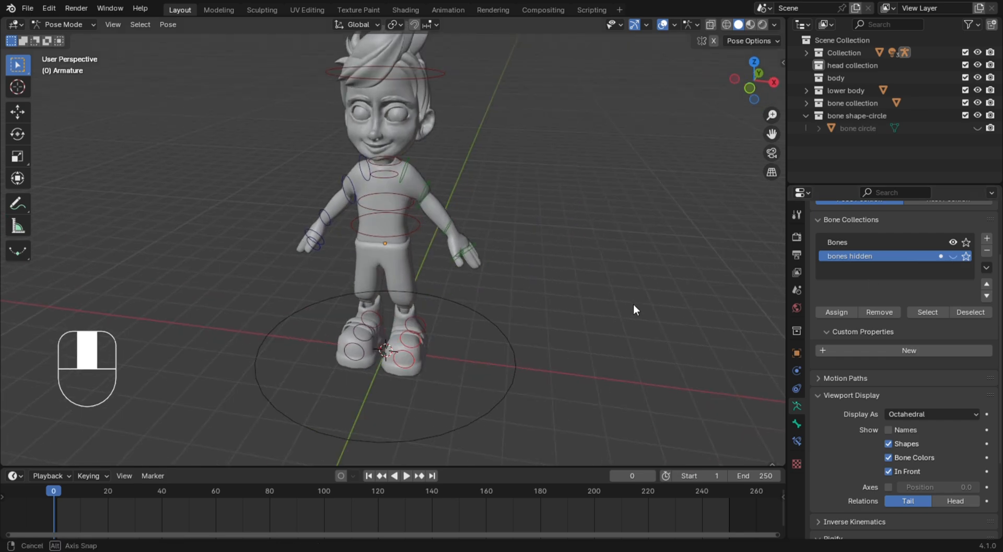
{"action": "left_click", "coordinate": [511, 360]}
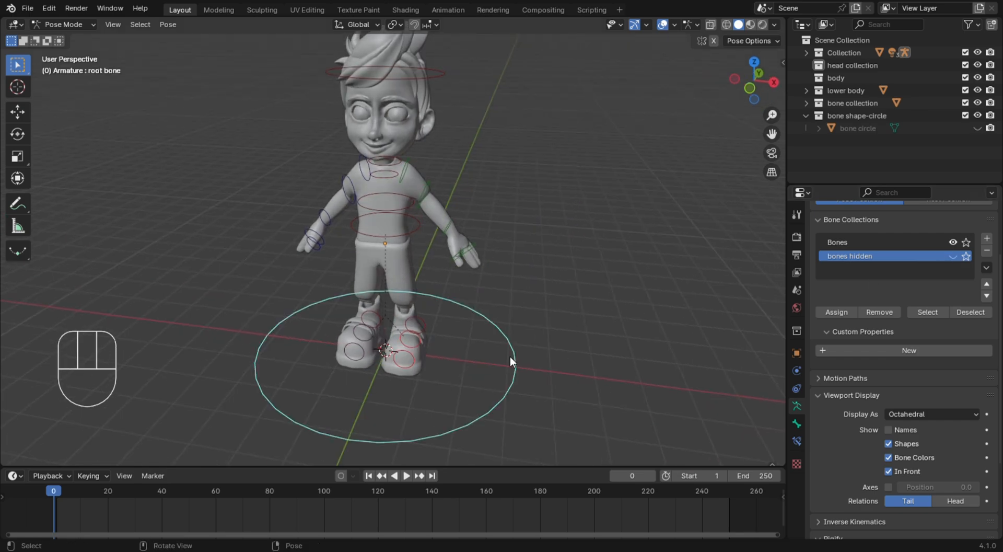
{"action": "left_click", "coordinate": [552, 358]}
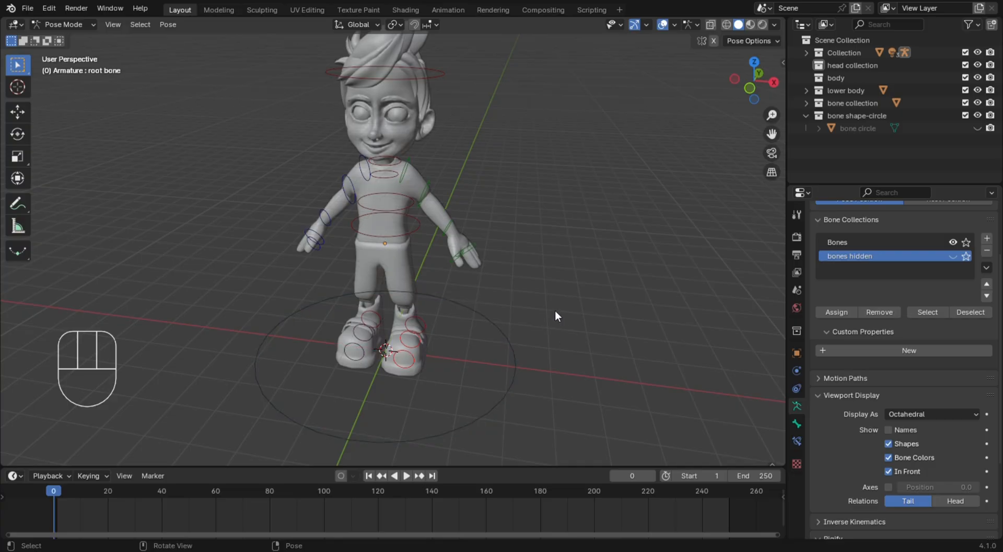
{"action": "left_click", "coordinate": [516, 358]}
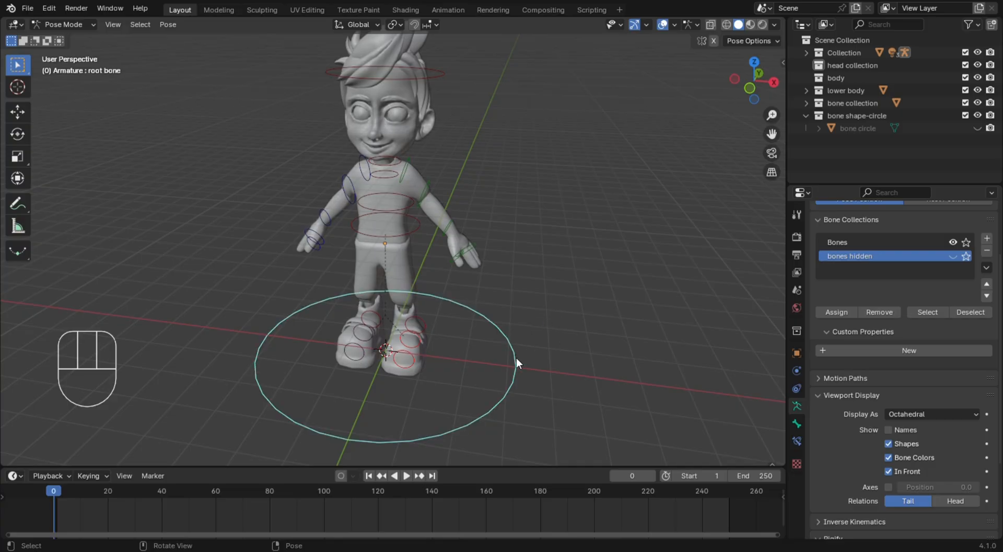
{"action": "key", "text": "m"}
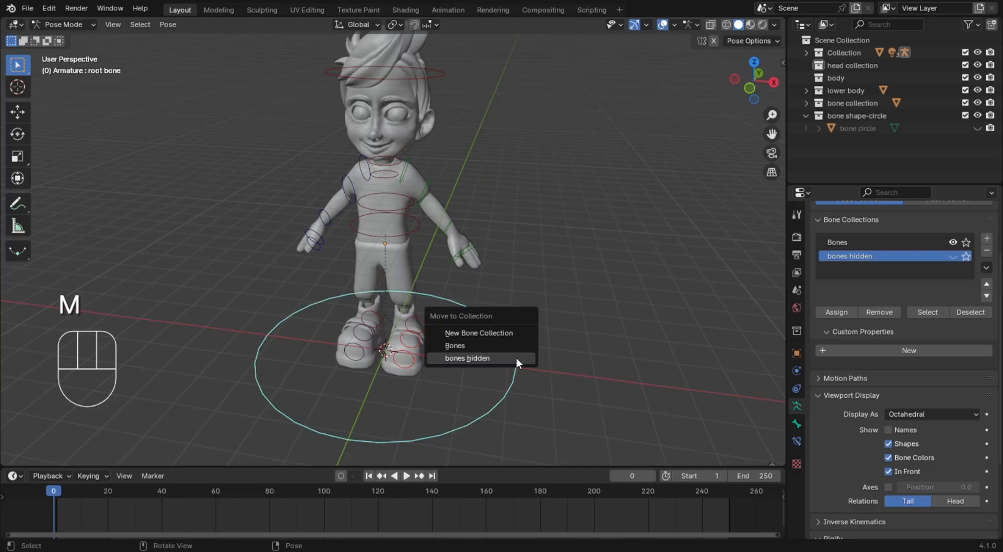
{"action": "left_click", "coordinate": [516, 357]}
{"action": "left_click", "coordinate": [592, 317]}
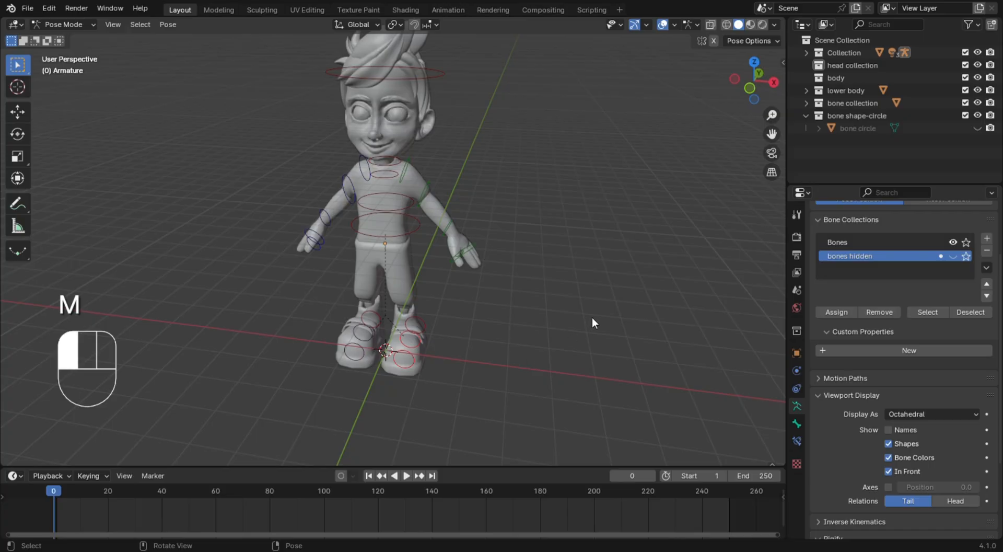
Inspect the remaining visible bone controls on the whole character from the side and the front
{"action": "middle_click_drag", "start_coordinate": [591, 317], "coordinate": [505, 299]}
{"action": "middle_click_drag", "start_coordinate": [440, 288], "coordinate": [435, 333]}
{"action": "middle_click_drag", "start_coordinate": [541, 352], "coordinate": [397, 344]}
{"action": "left_click", "coordinate": [560, 400]}
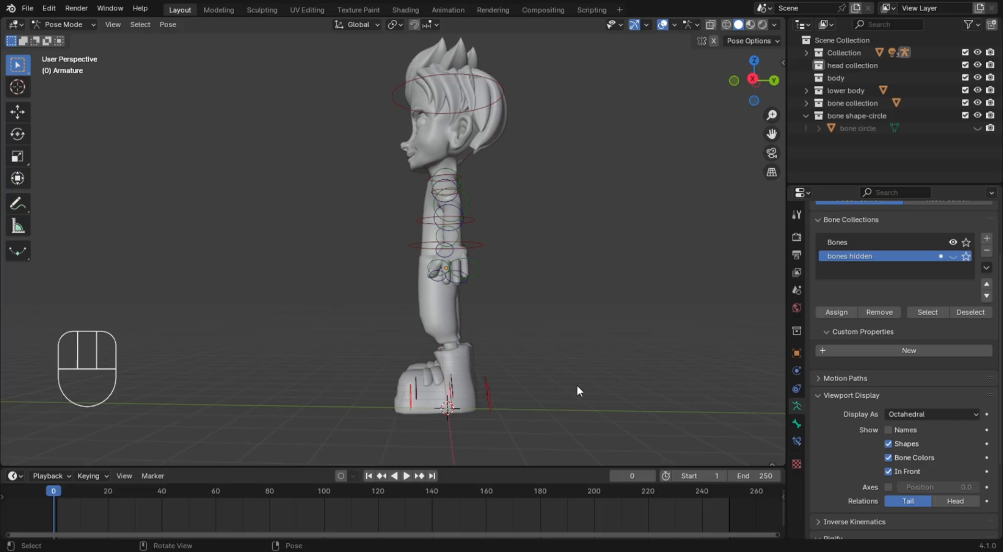
{"action": "left_click", "coordinate": [550, 384]}
{"action": "middle_click_drag", "start_coordinate": [477, 339], "coordinate": [550, 359]}
{"action": "key", "text": "KP_1"}
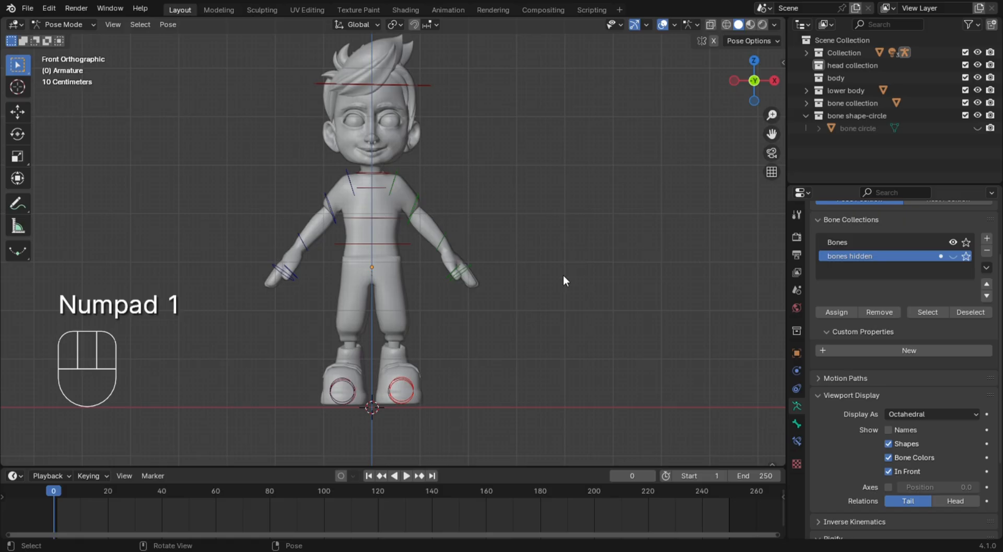
Switch to Object Mode, deselect the armature and start adding a reference image beside the character in the front view
{"action": "middle_click_drag", "start_coordinate": [471, 331], "coordinate": [591, 326], "text": "shift"}
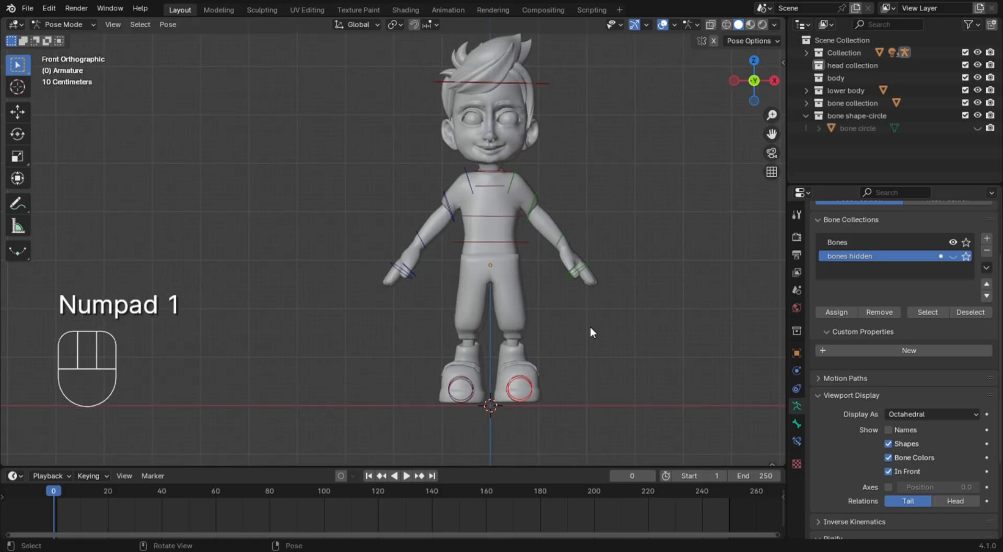
{"action": "left_click", "coordinate": [327, 259]}
{"action": "left_click", "coordinate": [63, 24]}
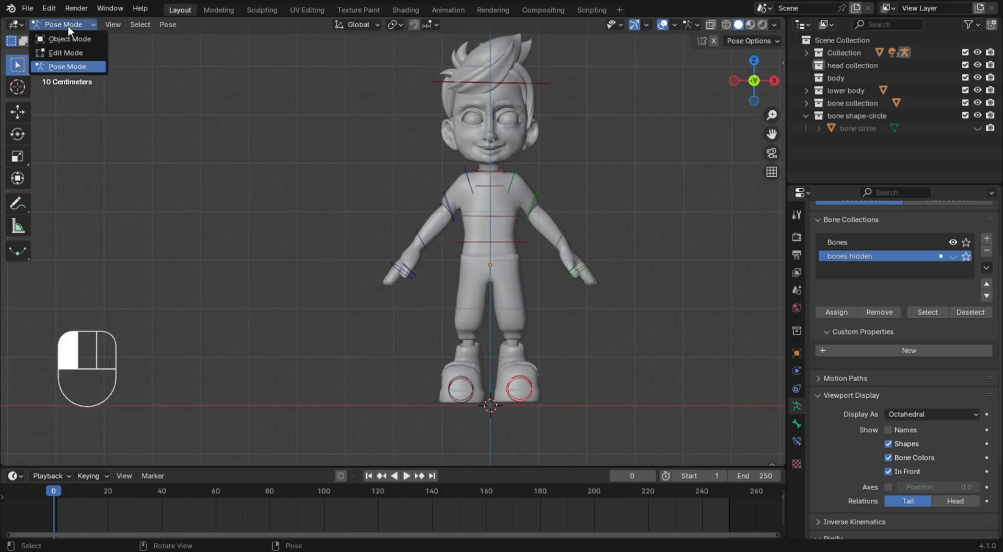
{"action": "left_click", "coordinate": [75, 35]}
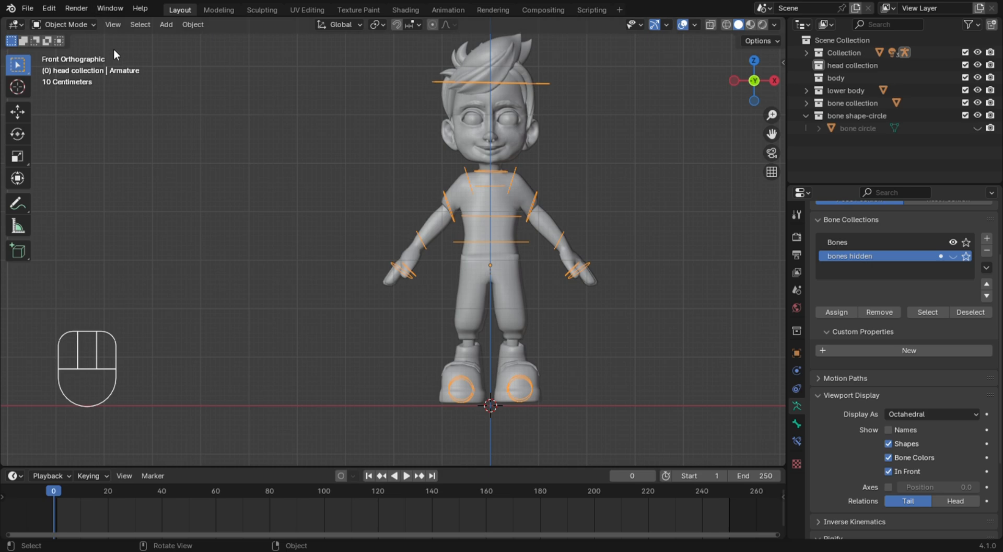
{"action": "left_click", "coordinate": [291, 212]}
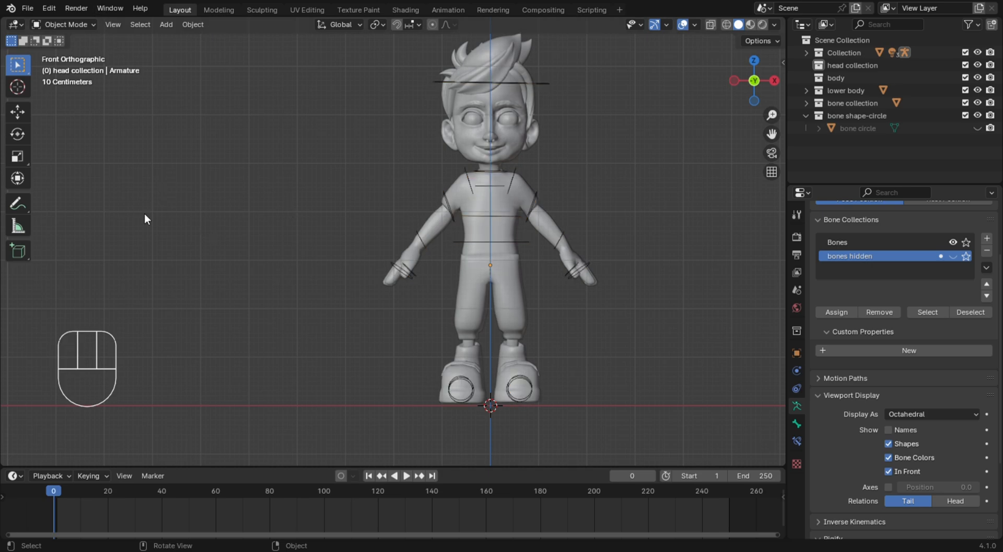
{"action": "left_click", "coordinate": [172, 223]}
{"action": "key", "text": "shift+a"}
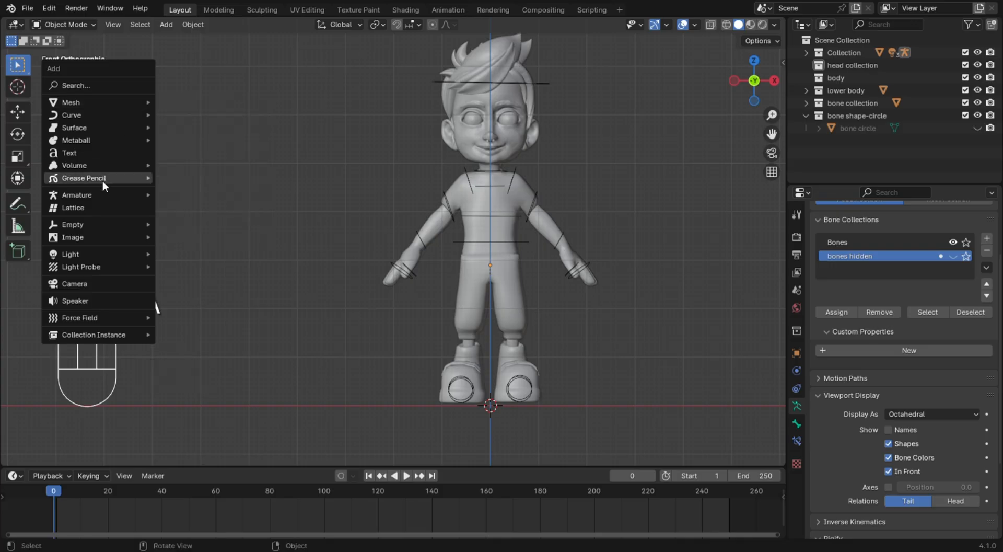
{"action": "mouse_move", "coordinate": [111, 238]}
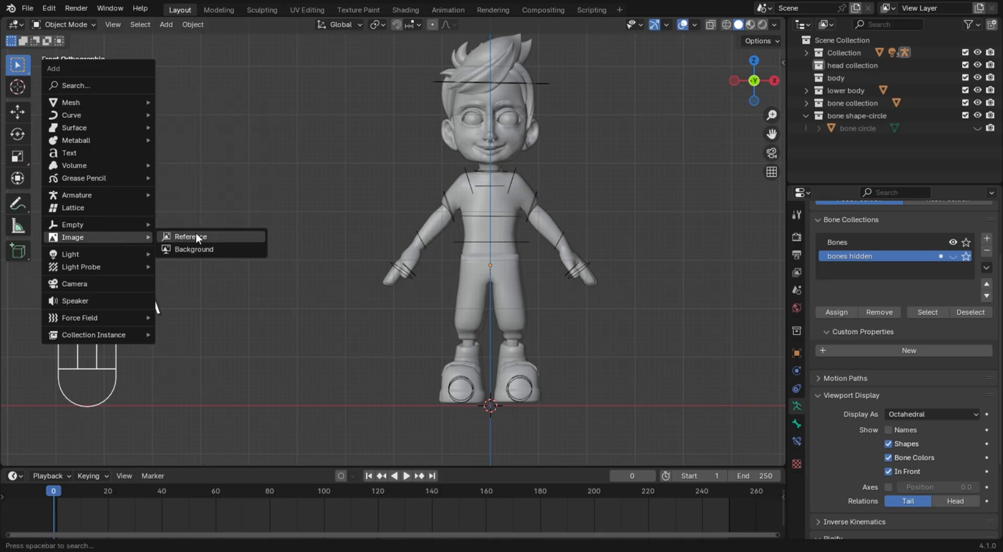
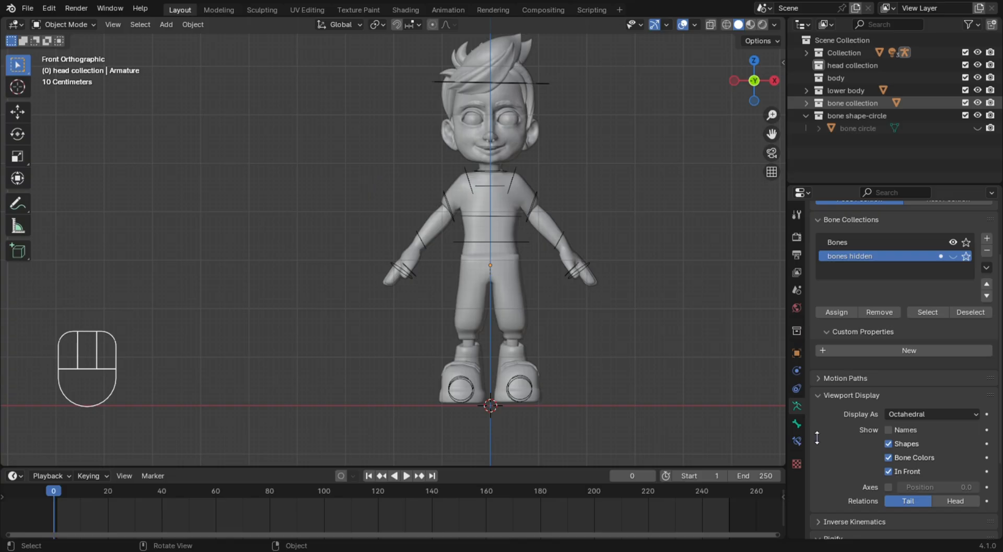
Load walk ref.jpg as the reference image and move it up beside the character in the front view
{"action": "left_click", "coordinate": [726, 438]}
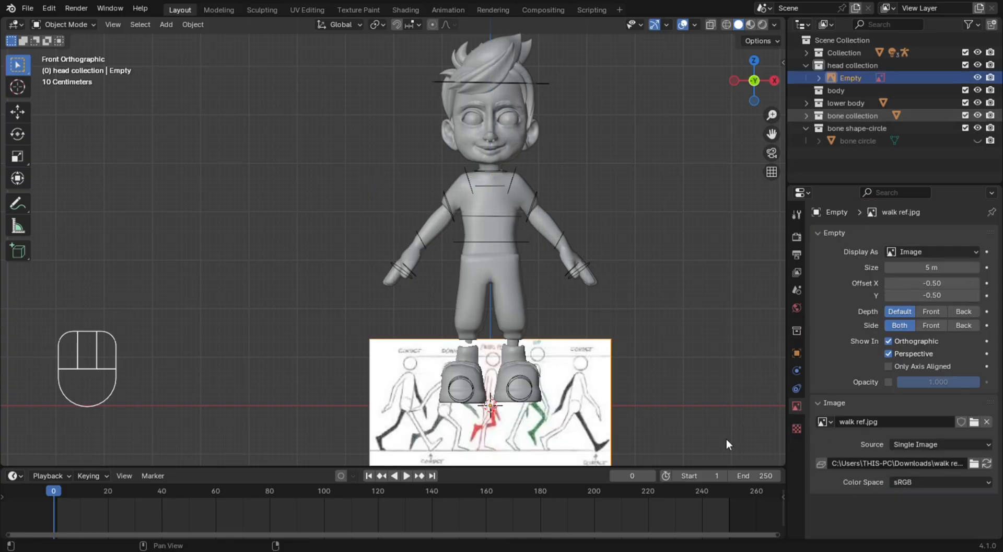
{"action": "left_click", "coordinate": [585, 397]}
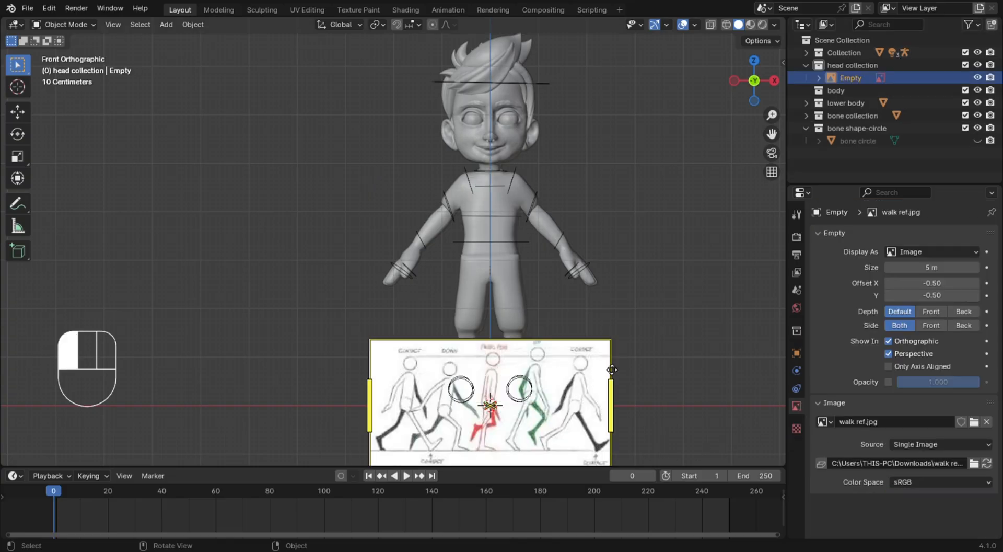
{"action": "key", "text": "g"}
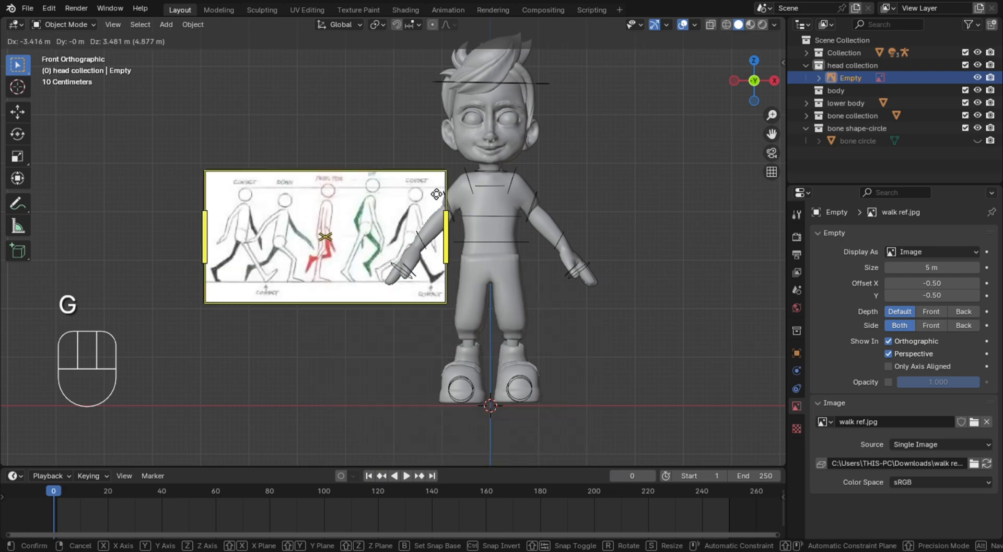
{"action": "left_click", "coordinate": [288, 125]}
{"action": "left_click", "coordinate": [368, 170]}
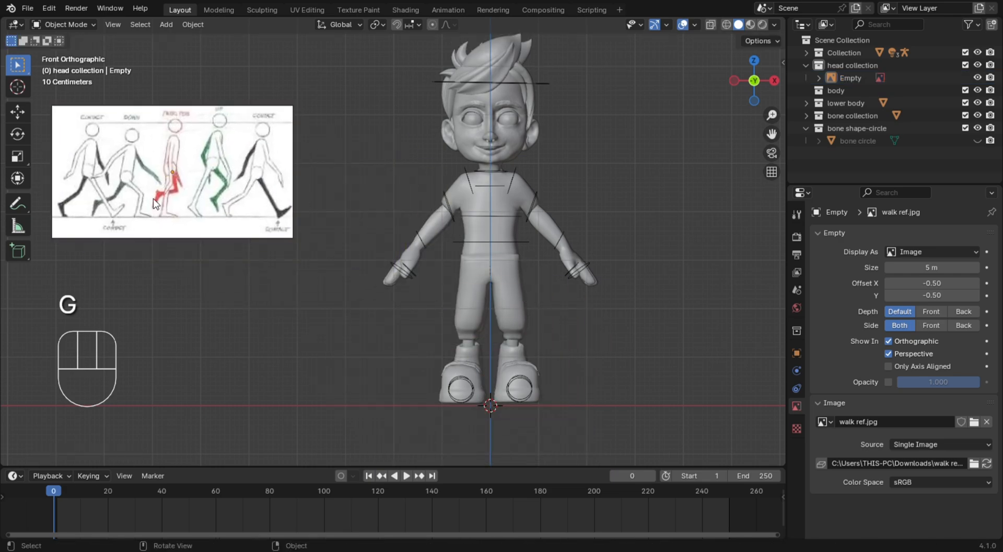
Scale the walk reference image up slightly beside the character
{"action": "left_click", "coordinate": [195, 204]}
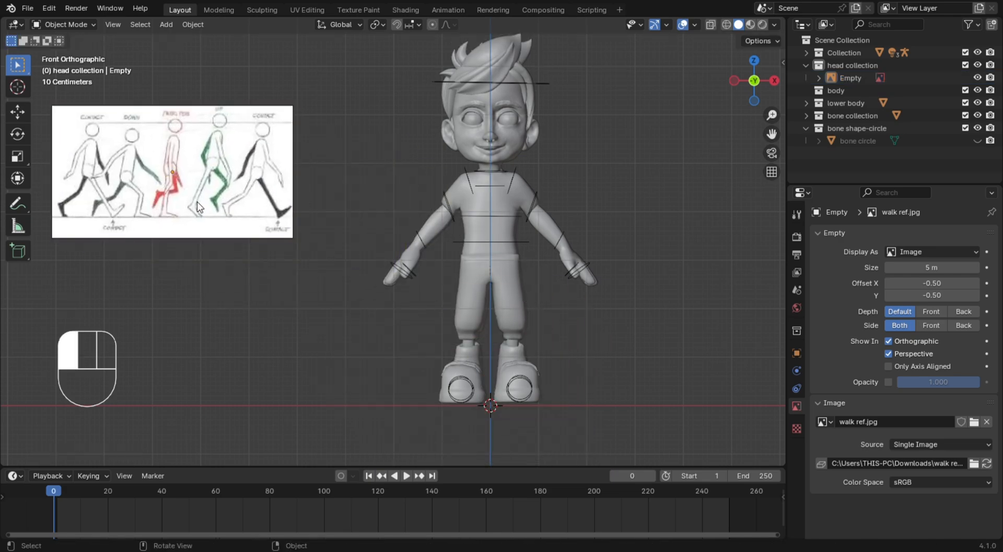
{"action": "key", "text": "s"}
{"action": "left_click", "coordinate": [304, 266]}
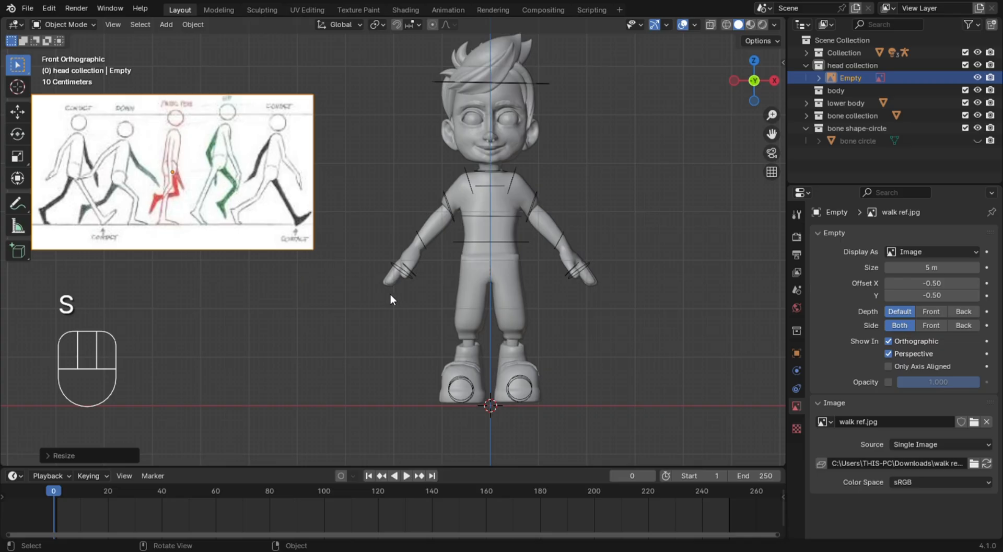
{"action": "scroll", "coordinate": [392, 293], "scroll_direction": "down", "scroll_amount": 8}
{"action": "scroll", "coordinate": [394, 280], "scroll_direction": "up", "scroll_amount": 7}
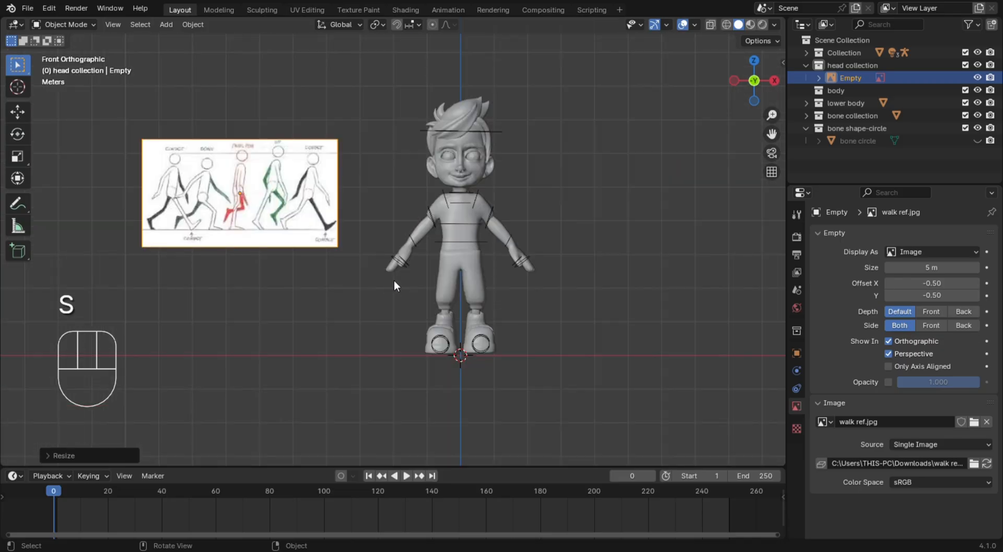
Select the armature, switch it to Pose Mode and view the character from the right side
{"action": "left_click", "coordinate": [82, 25]}
{"action": "left_click", "coordinate": [365, 128]}
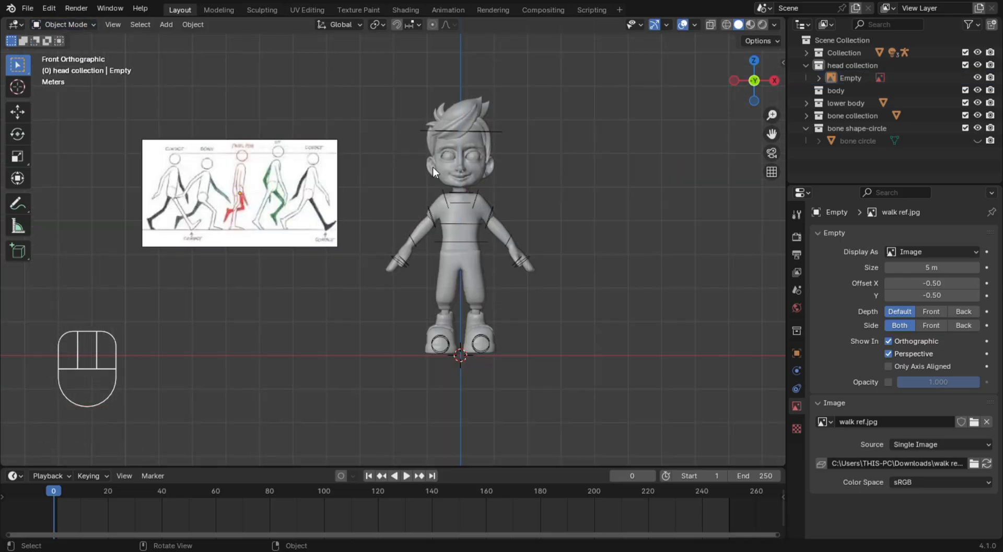
{"action": "left_click", "coordinate": [475, 201]}
{"action": "left_click", "coordinate": [90, 26]}
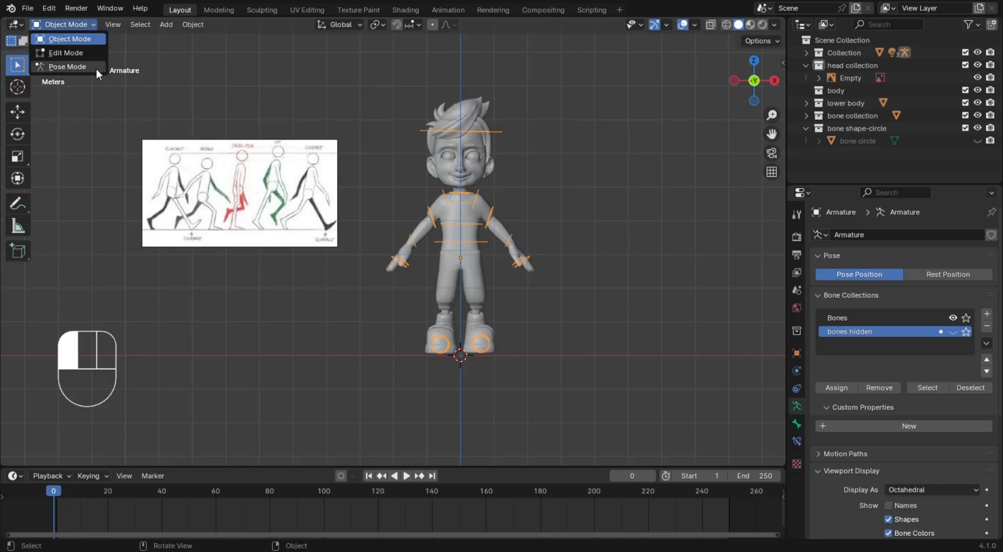
{"action": "left_click", "coordinate": [97, 68]}
{"action": "key", "text": "KP_3"}
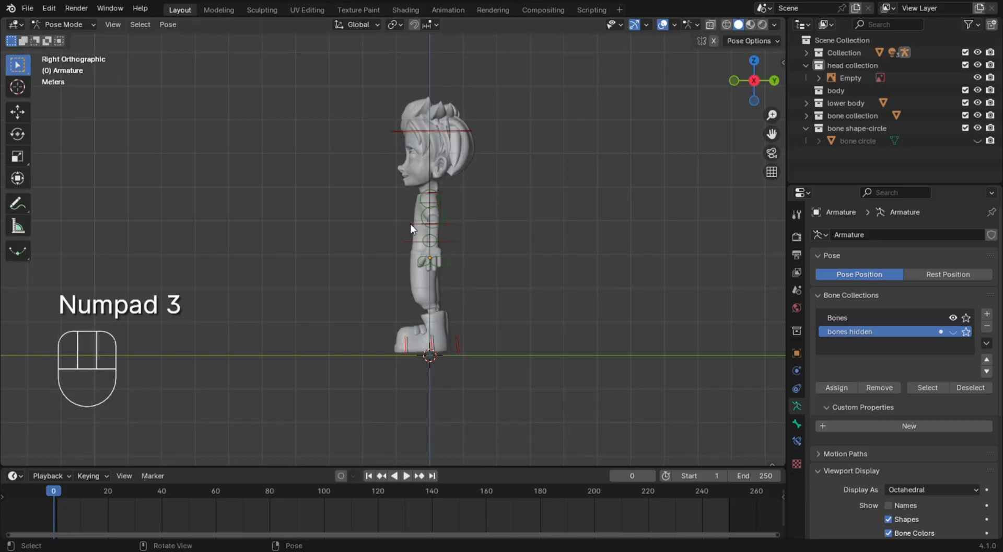
{"action": "middle_click_drag", "start_coordinate": [487, 219], "coordinate": [336, 186]}
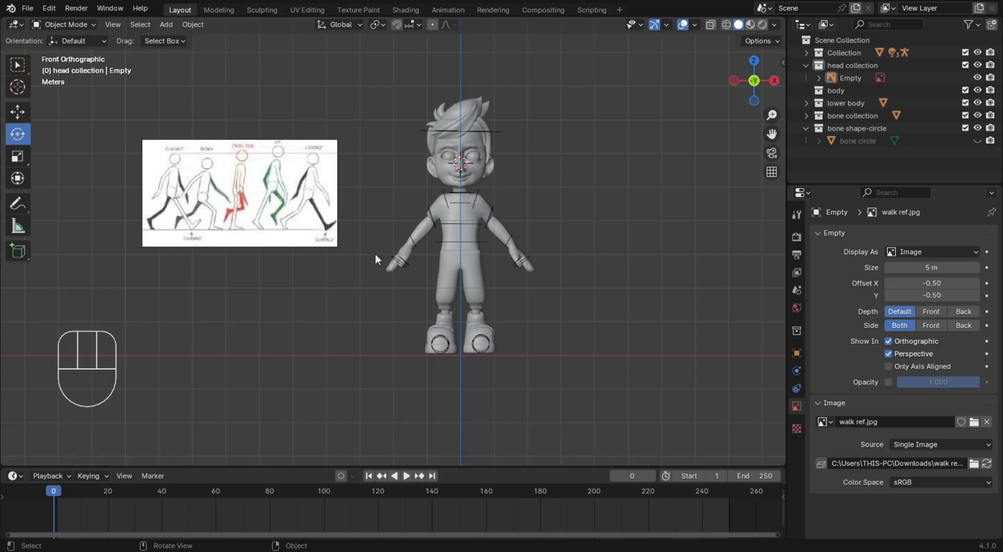
Reselect the armature, put it back into Pose Mode with the Select Box tool, and check the right side view
{"action": "left_click", "coordinate": [231, 229]}
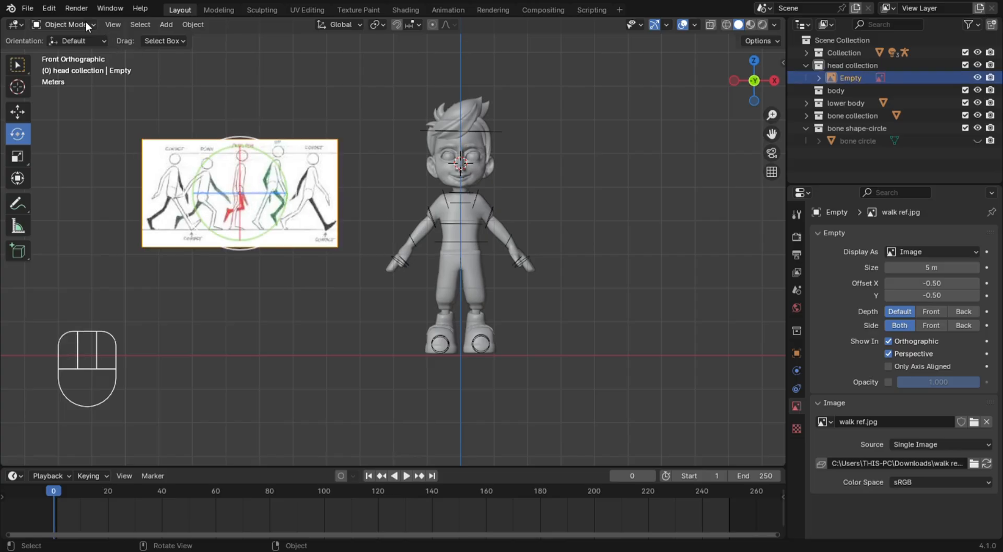
{"action": "left_click", "coordinate": [460, 135]}
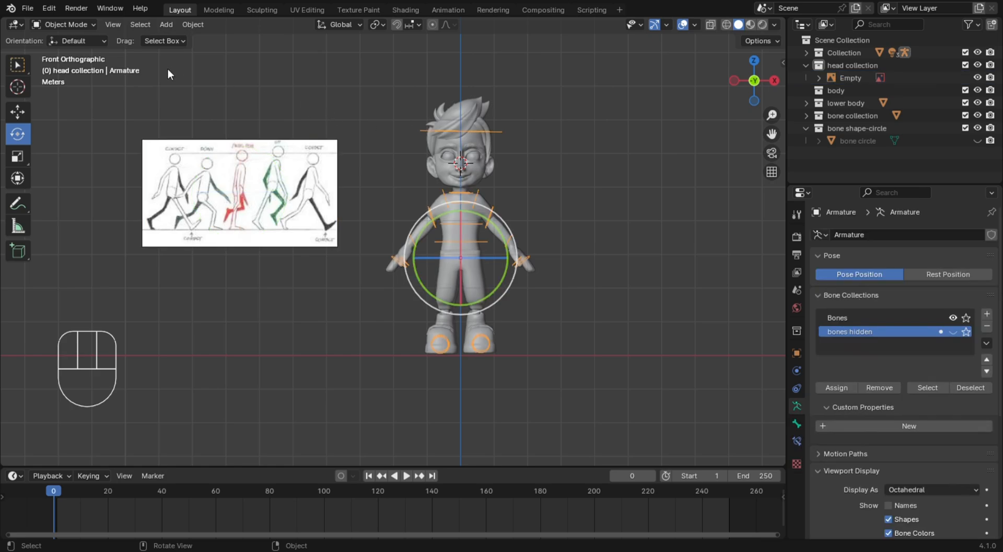
{"action": "left_click", "coordinate": [67, 24]}
{"action": "left_click", "coordinate": [77, 66]}
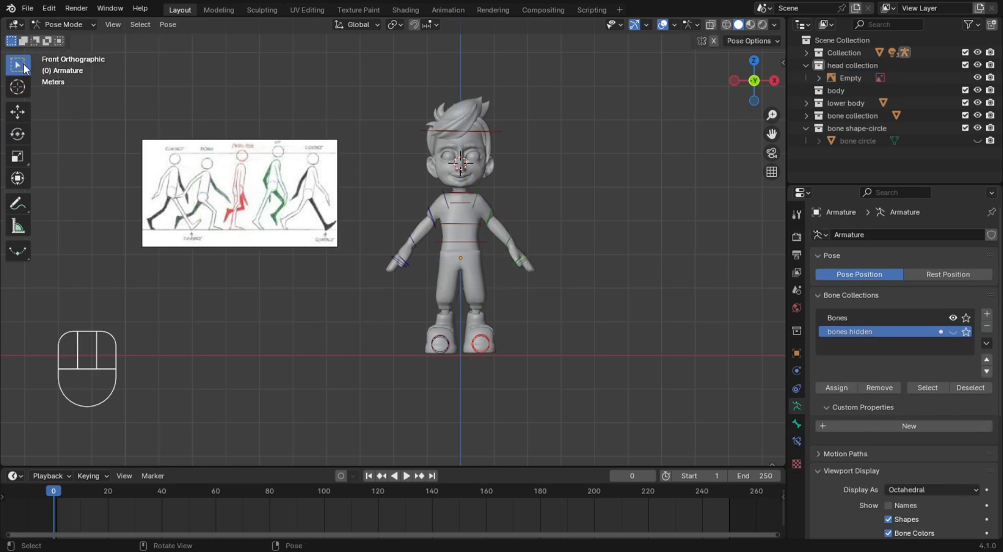
{"action": "left_click", "coordinate": [21, 64]}
{"action": "left_click", "coordinate": [570, 197]}
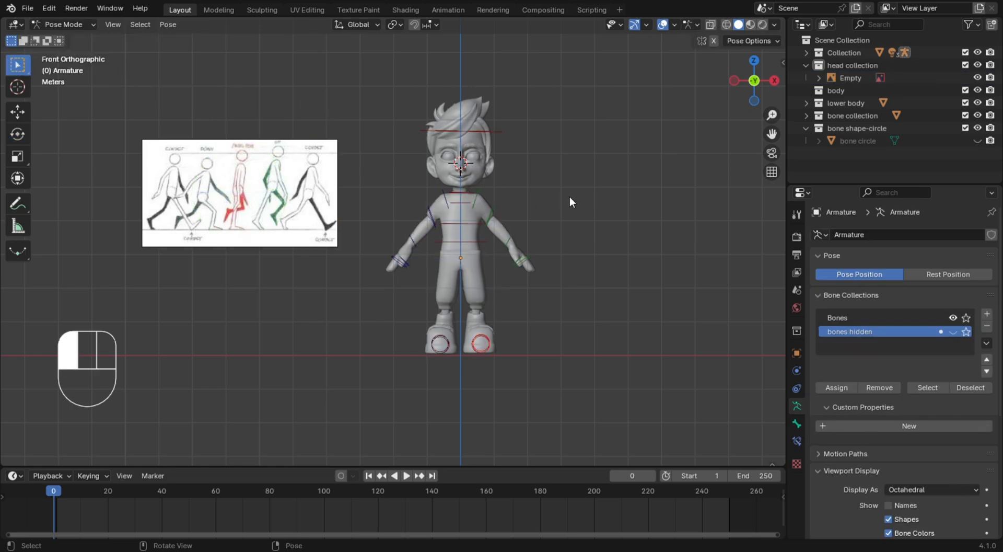
{"action": "key", "text": "KP_3"}
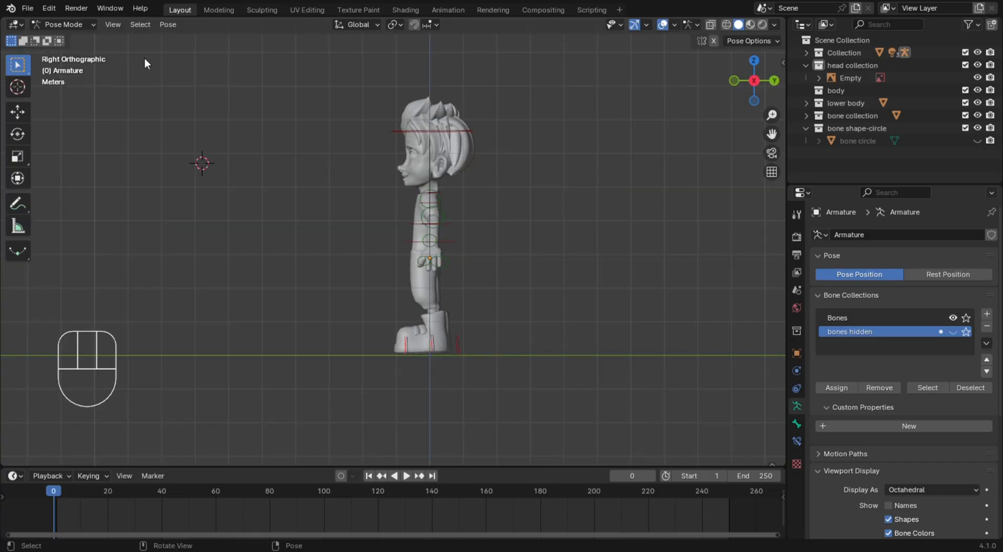
Return to Object Mode, deselect the armature and activate the Select Box tool
{"action": "left_click", "coordinate": [65, 23]}
{"action": "left_click", "coordinate": [71, 37]}
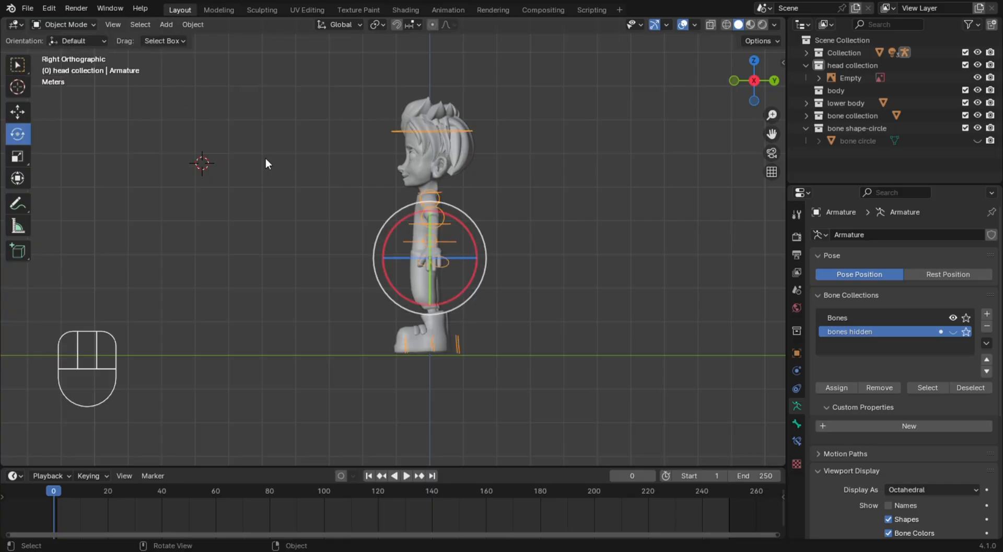
{"action": "left_click", "coordinate": [270, 161]}
{"action": "left_click", "coordinate": [24, 67]}
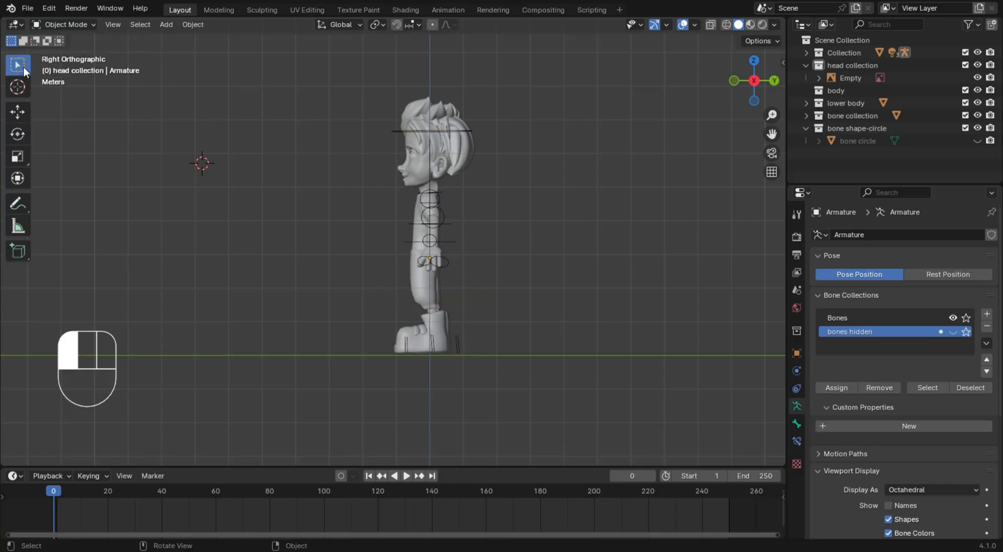
{"action": "middle_click_drag", "start_coordinate": [300, 164], "coordinate": [351, 184]}
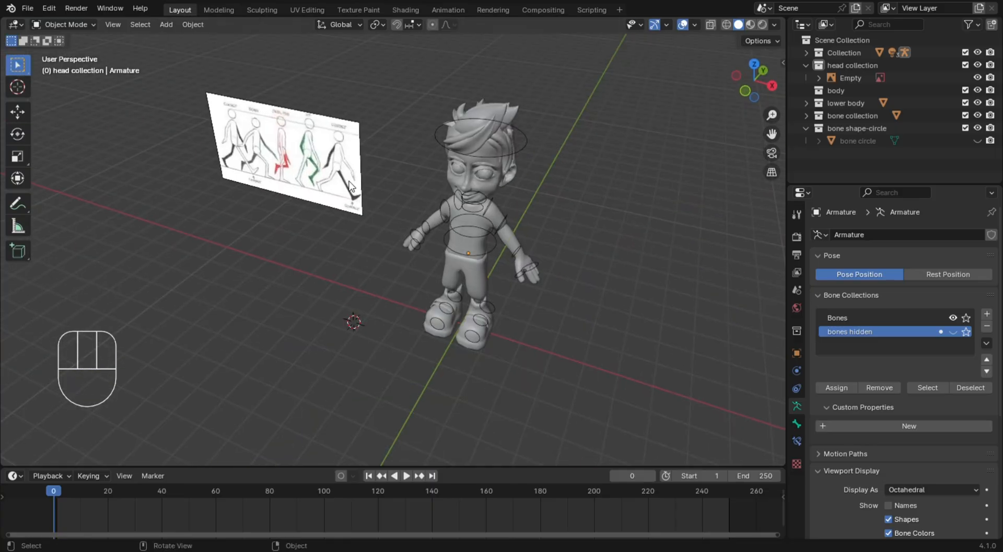
{"action": "left_click", "coordinate": [301, 228]}
Select the walk reference image in the front view and try to rotate it about the global Z axis
{"action": "key", "text": "KP_1"}
{"action": "left_click", "coordinate": [303, 209]}
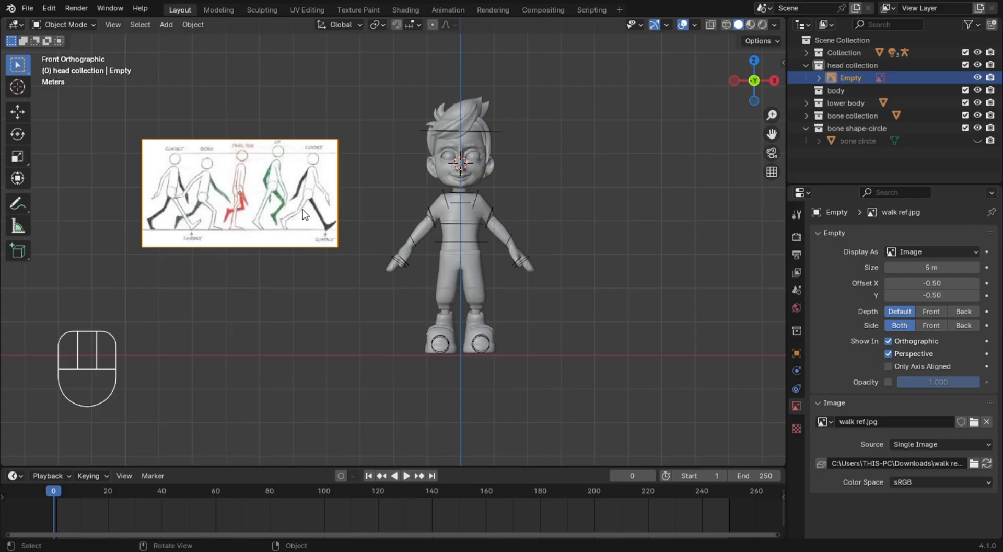
{"action": "key", "text": "r"}
{"action": "key", "text": "0"}
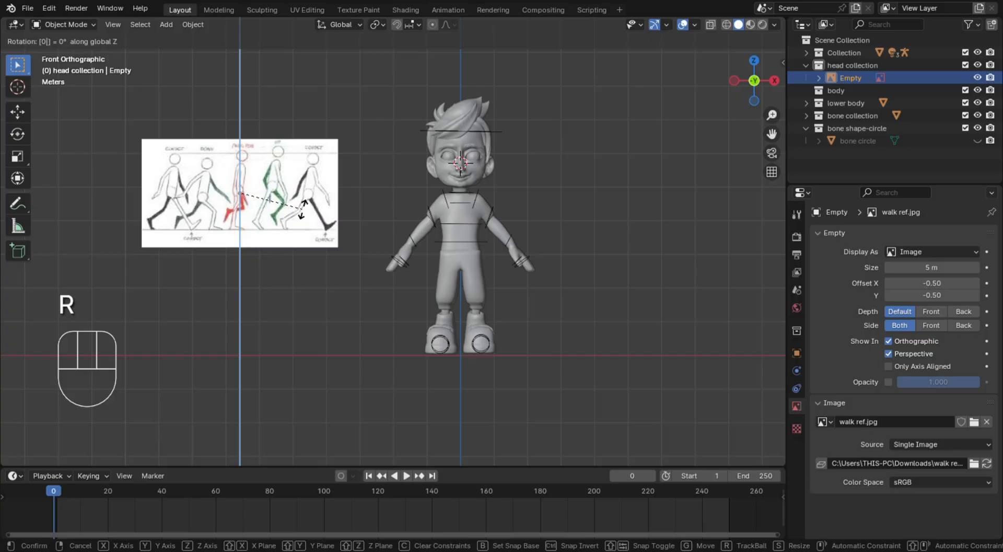
{"action": "left_click", "coordinate": [302, 209]}
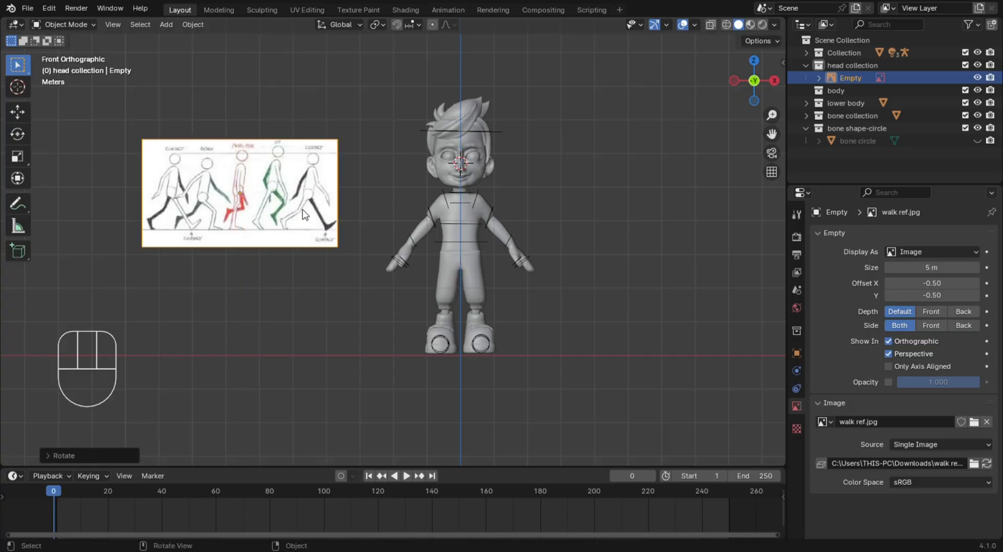
Rotate the walk reference image 90° about the global Z axis
{"action": "left_click", "coordinate": [303, 210]}
{"action": "left_click", "coordinate": [279, 211]}
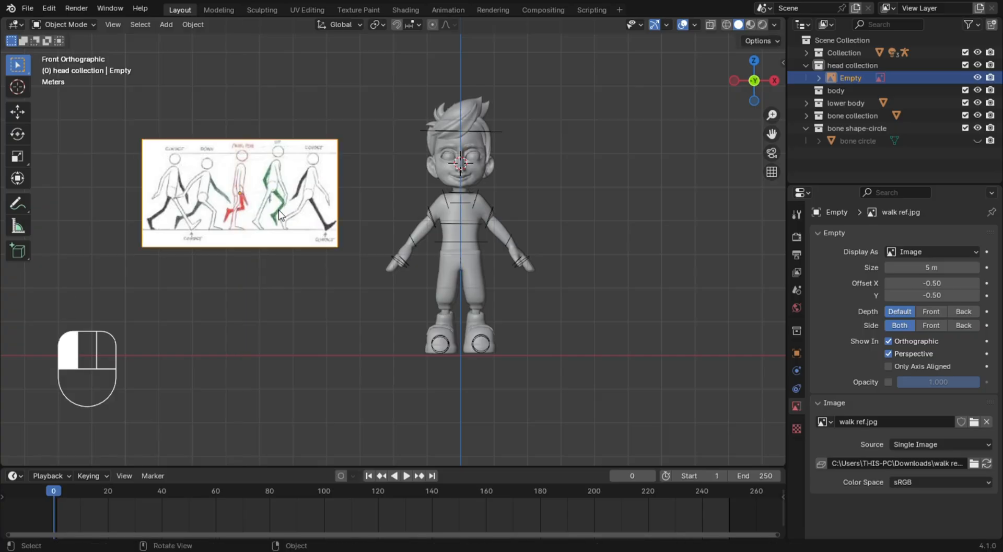
{"action": "key", "text": "r"}
{"action": "key", "text": "z"}
{"action": "key", "text": "9"}
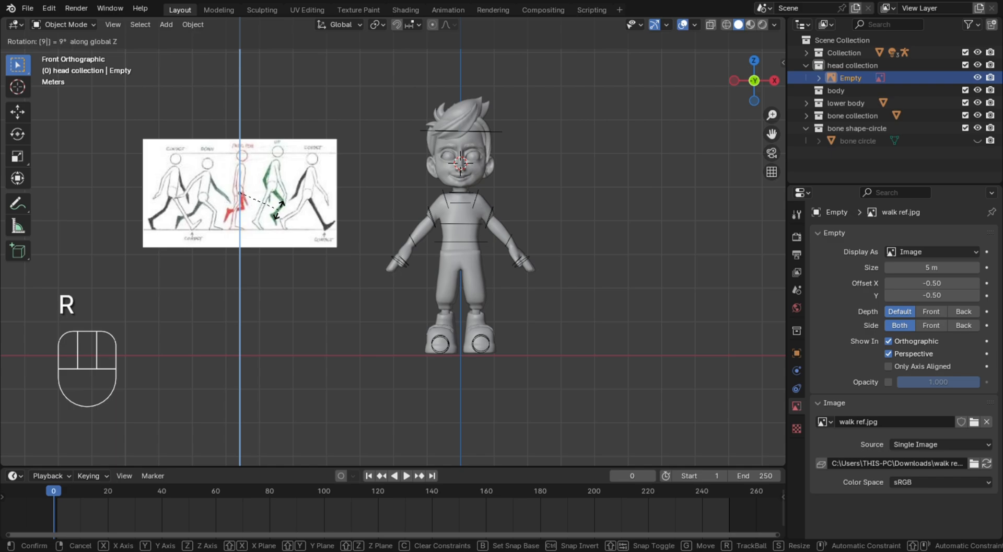
{"action": "key", "text": "0"}
{"action": "left_click", "coordinate": [278, 209]}
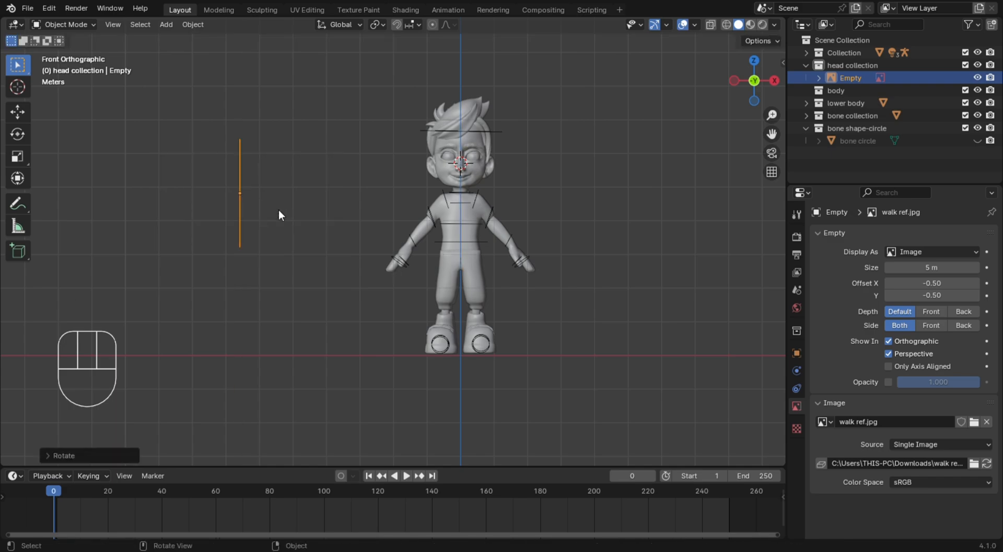
Move the walk reference image about -6 m along the Y axis, in front of the character in the right side view
{"action": "key", "text": "KP_3"}
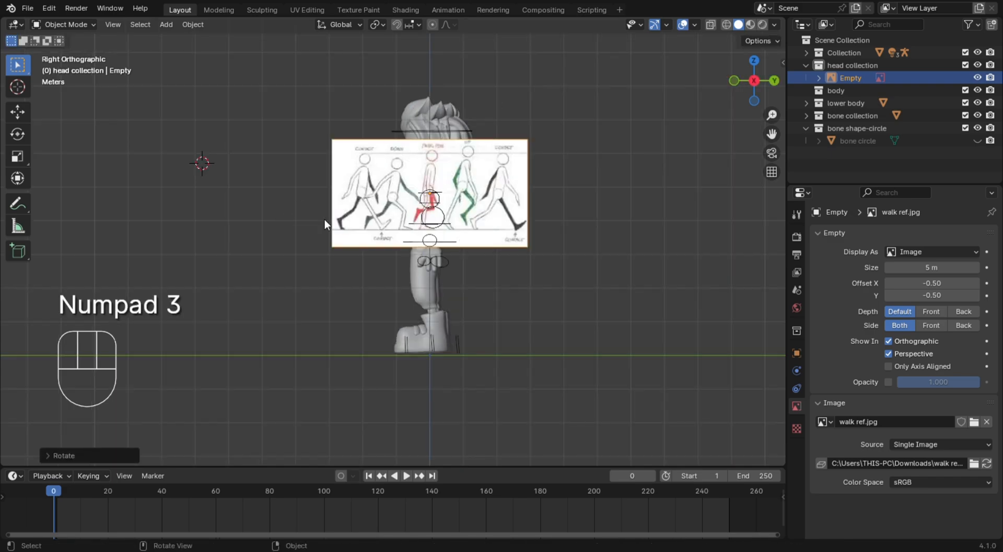
{"action": "key", "text": "g"}
{"action": "key", "text": "g"}
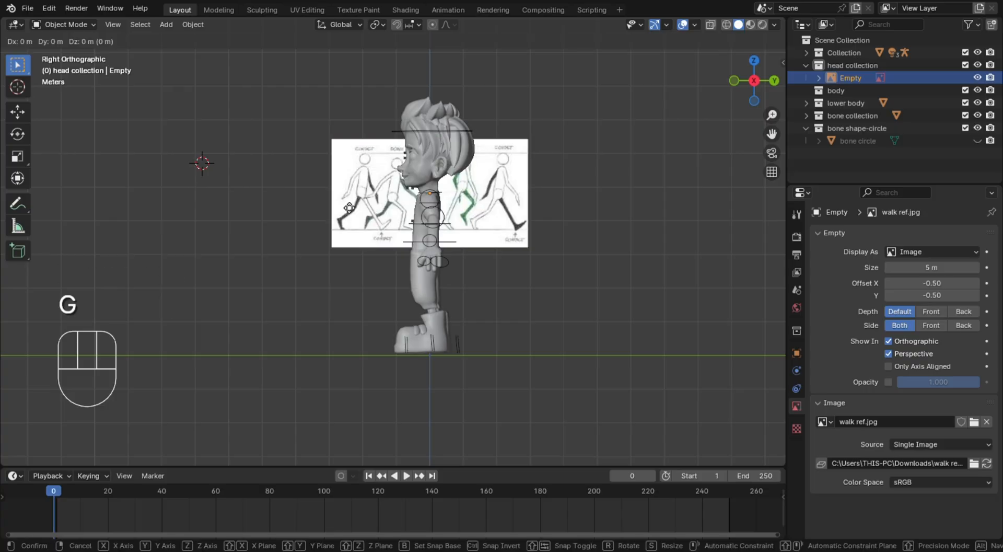
{"action": "key", "text": "y"}
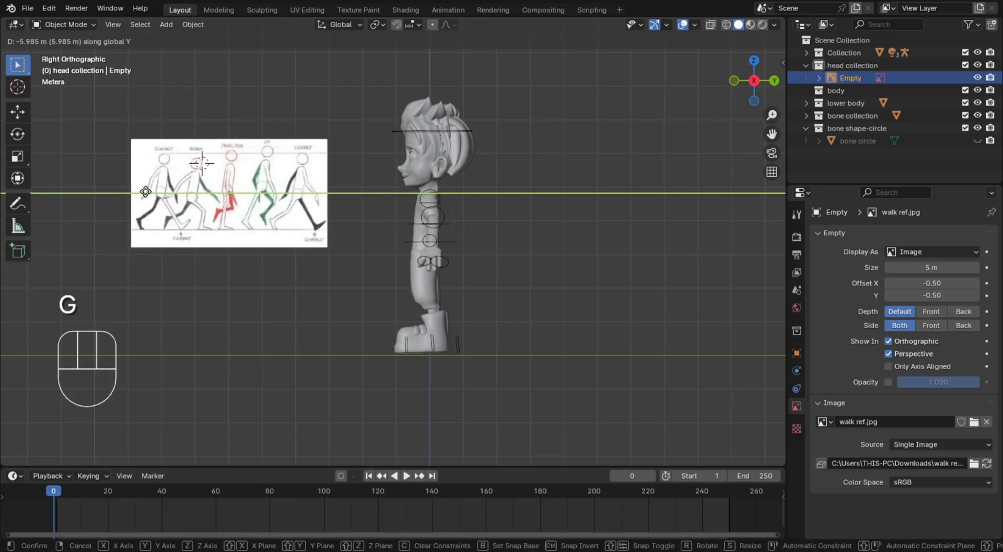
{"action": "left_click", "coordinate": [148, 190]}
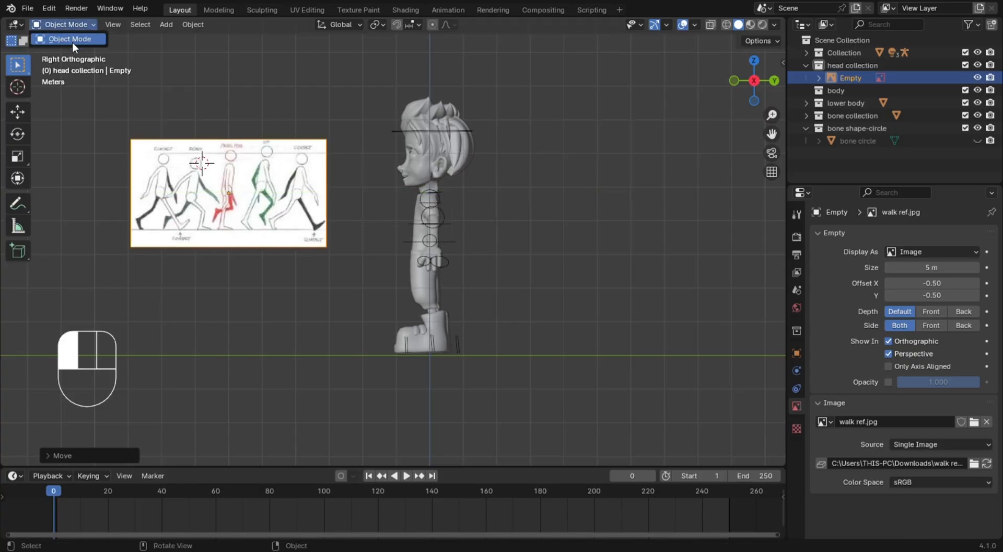
Select the character's armature and switch it to Pose Mode
{"action": "left_click", "coordinate": [462, 130]}
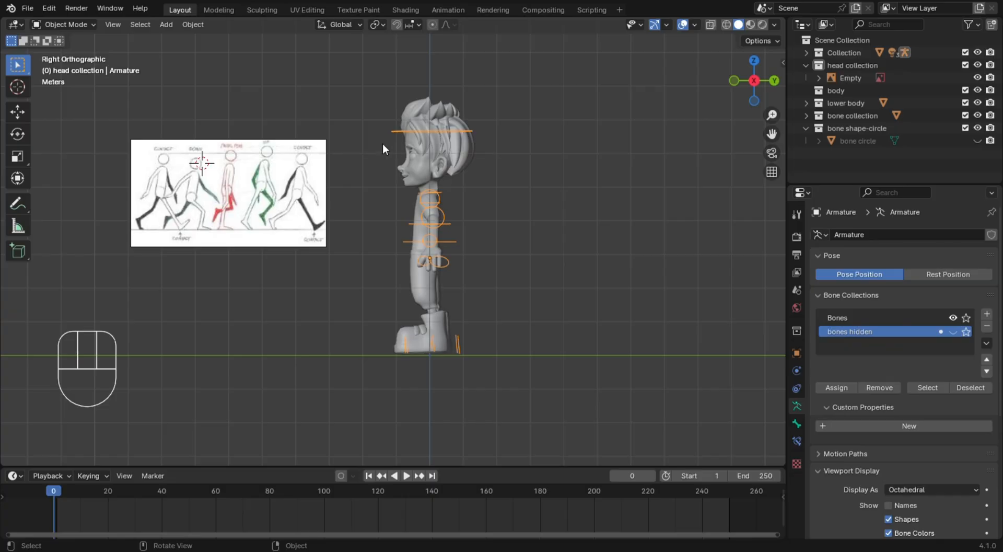
{"action": "left_click", "coordinate": [80, 26]}
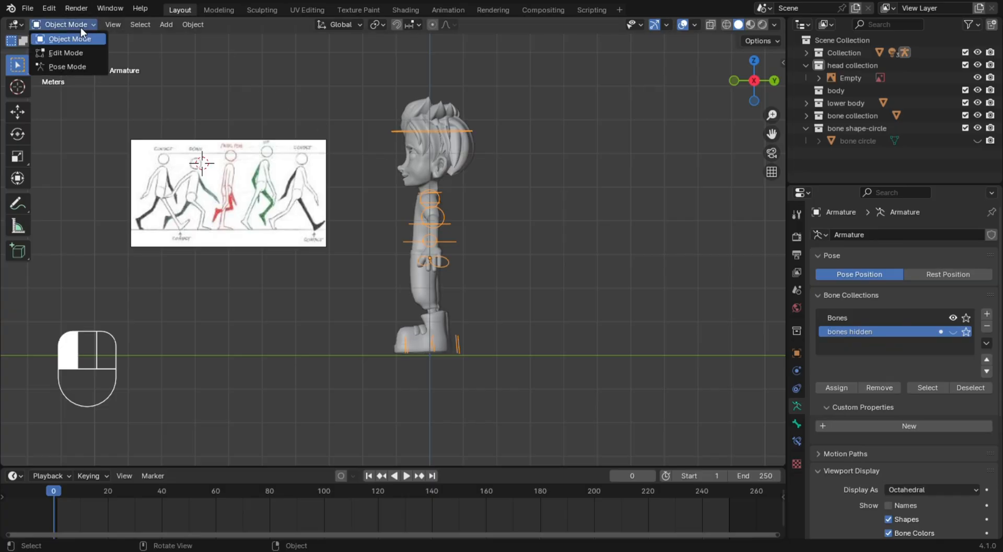
{"action": "left_click", "coordinate": [76, 63]}
Examine the contact, down, passing and up poses in the walk reference beside the character's side profile
{"action": "scroll", "coordinate": [252, 242], "scroll_direction": "up", "scroll_amount": 3}
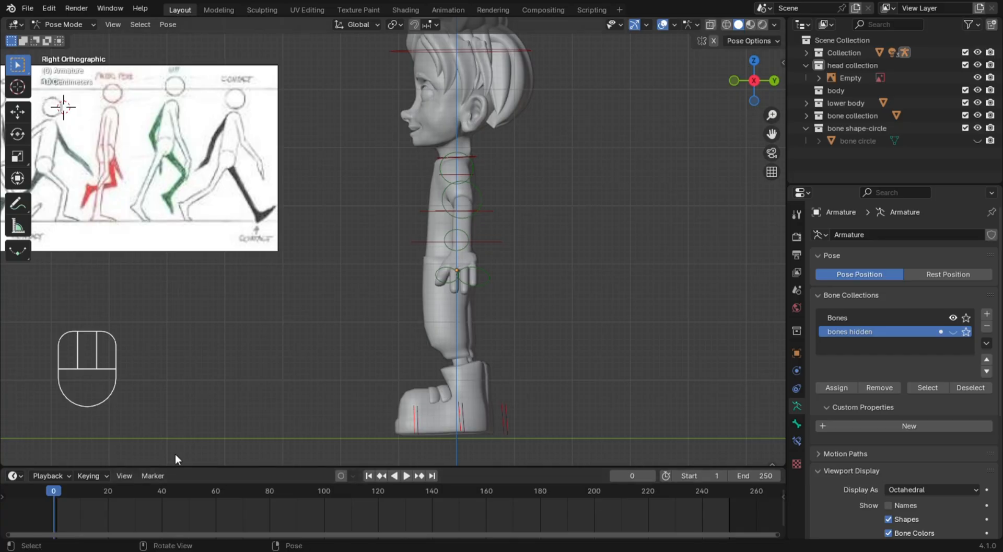
{"action": "scroll", "coordinate": [181, 211], "scroll_direction": "down", "scroll_amount": 3}
{"action": "scroll", "coordinate": [180, 210], "scroll_direction": "up", "scroll_amount": 3}
{"action": "scroll", "coordinate": [209, 261], "scroll_direction": "down", "scroll_amount": 2}
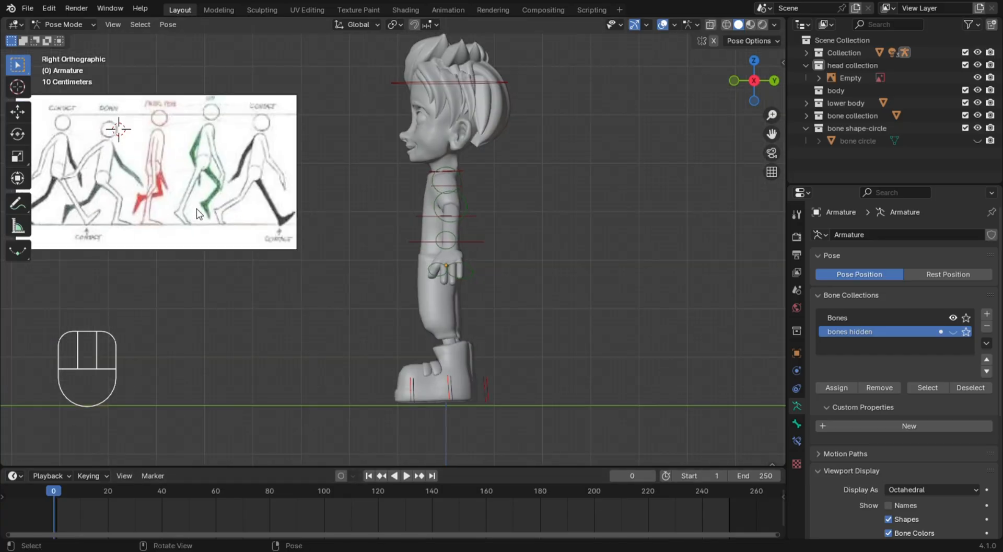
{"action": "scroll", "coordinate": [245, 313], "scroll_direction": "up", "scroll_amount": 1}
{"action": "middle_click_drag", "start_coordinate": [243, 312], "coordinate": [242, 251], "text": "shift"}
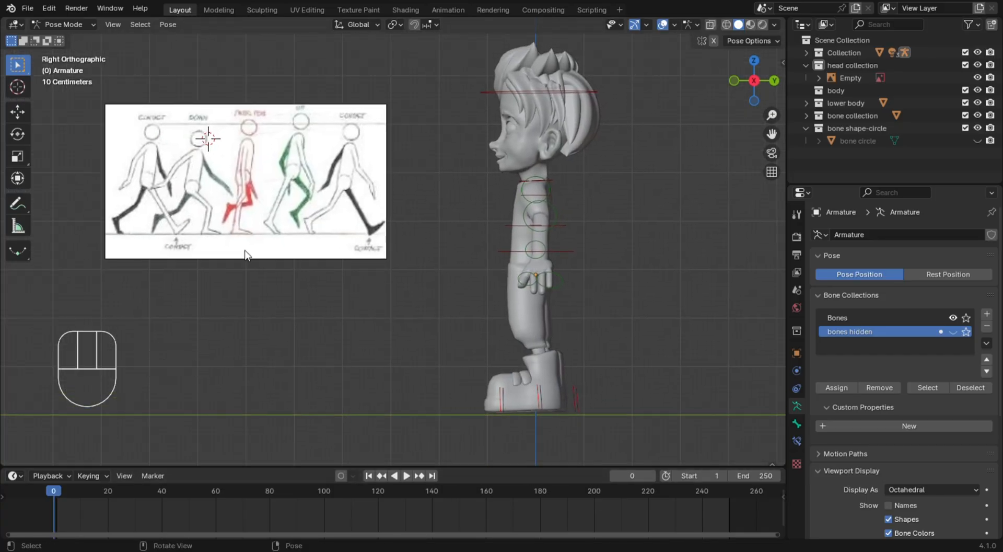
{"action": "scroll", "coordinate": [157, 181], "scroll_direction": "up", "scroll_amount": 6}
{"action": "scroll", "coordinate": [126, 165], "scroll_direction": "down", "scroll_amount": 5}
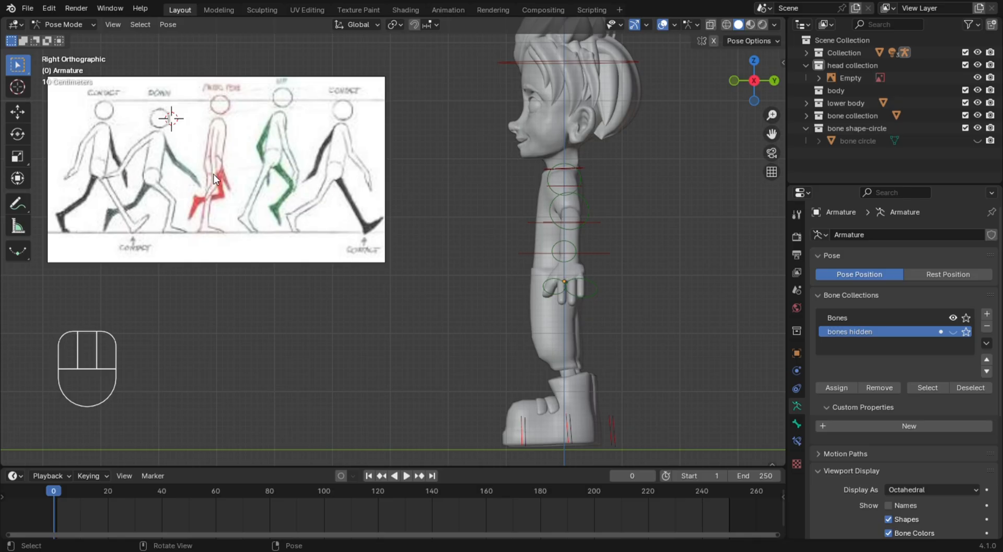
Compare the first contact pose and the passing pose in the walk reference with the character's standing side profile
{"action": "left_click", "coordinate": [103, 132]}
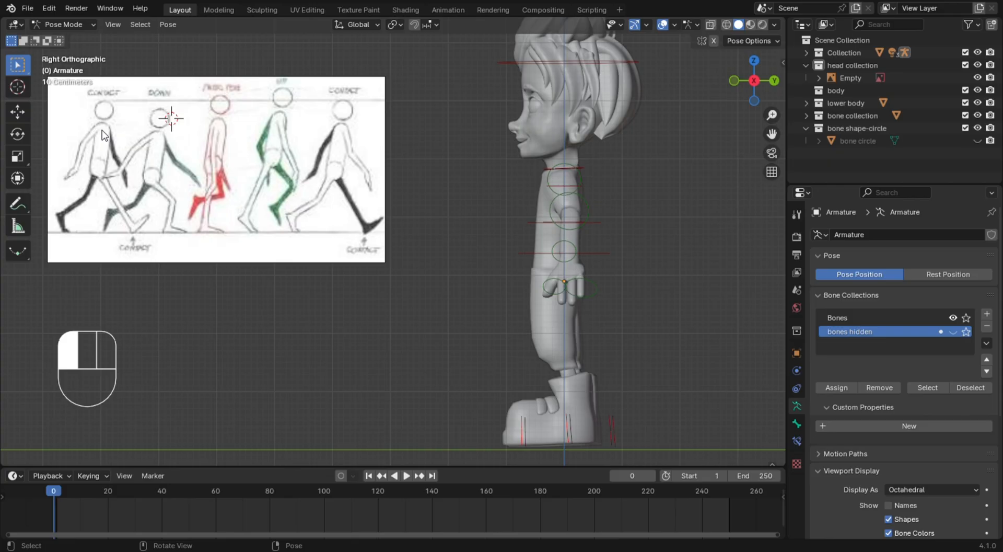
{"action": "left_click", "coordinate": [346, 155]}
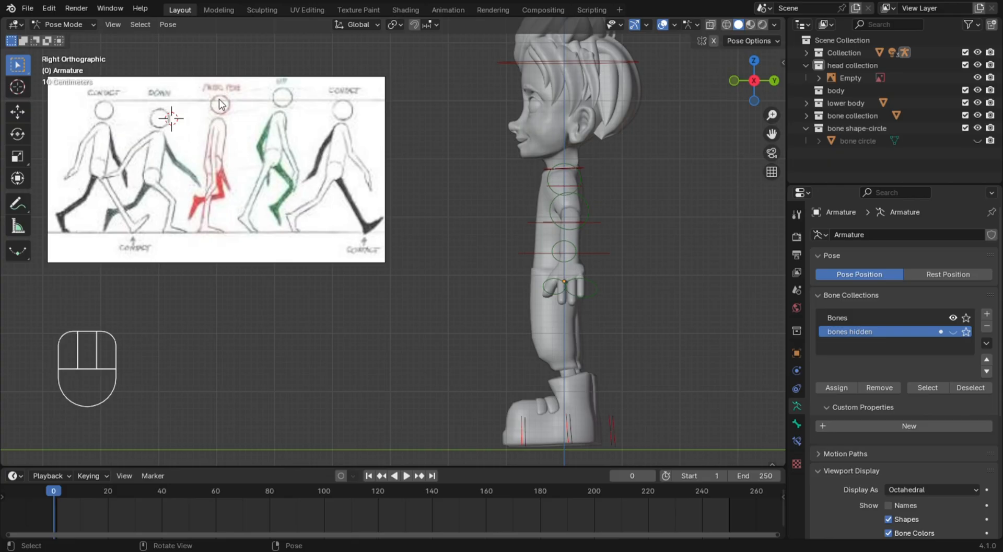
{"action": "scroll", "coordinate": [220, 104], "scroll_direction": "up", "scroll_amount": 1}
{"action": "scroll", "coordinate": [241, 85], "scroll_direction": "down", "scroll_amount": 2}
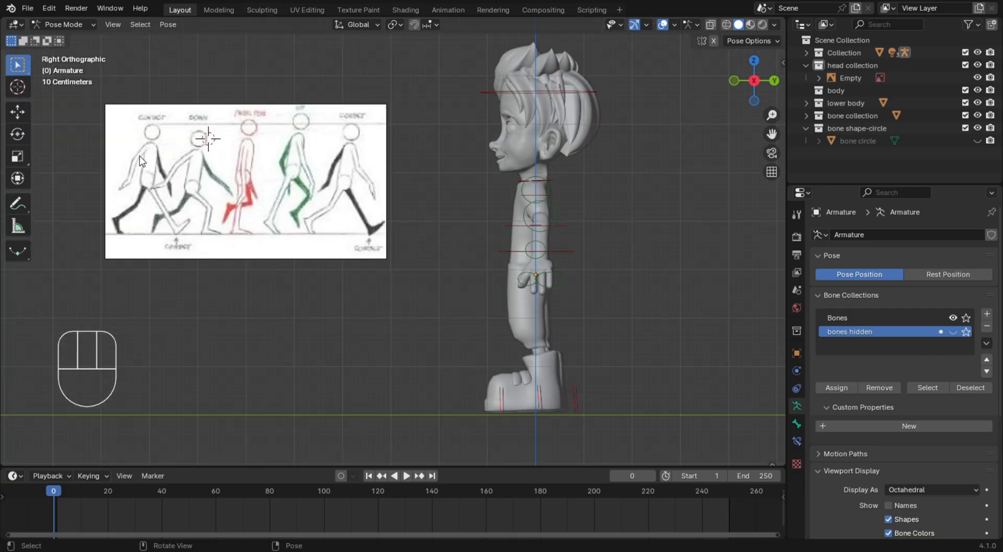
{"action": "left_click", "coordinate": [234, 168]}
{"action": "scroll", "coordinate": [629, 416], "scroll_direction": "up", "scroll_amount": 5}
{"action": "scroll", "coordinate": [639, 406], "scroll_direction": "down", "scroll_amount": 4}
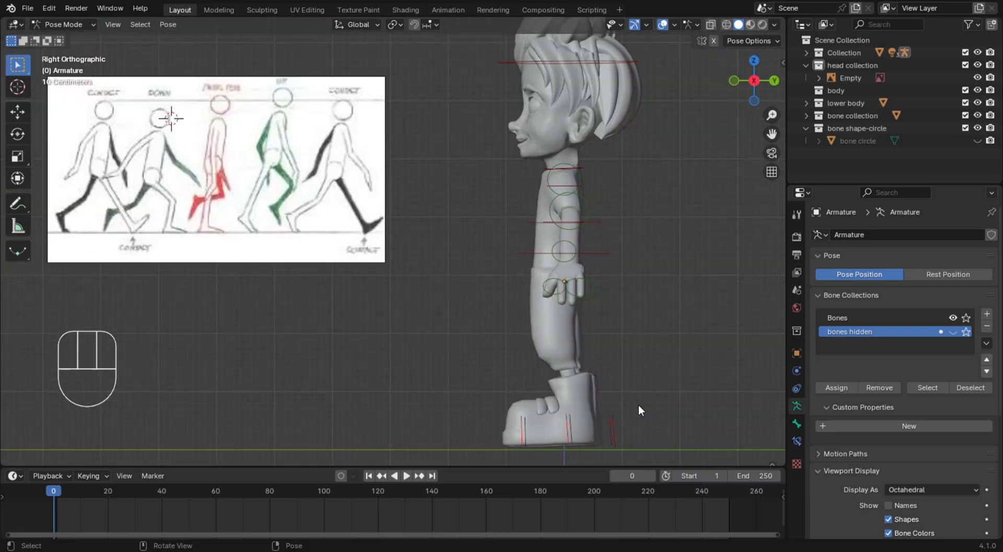
Move the left foot's IK target about 1.3 m forward and rotate it about 38° so the toes point up
{"action": "middle_click_drag", "start_coordinate": [638, 405], "coordinate": [624, 371], "text": "shift"}
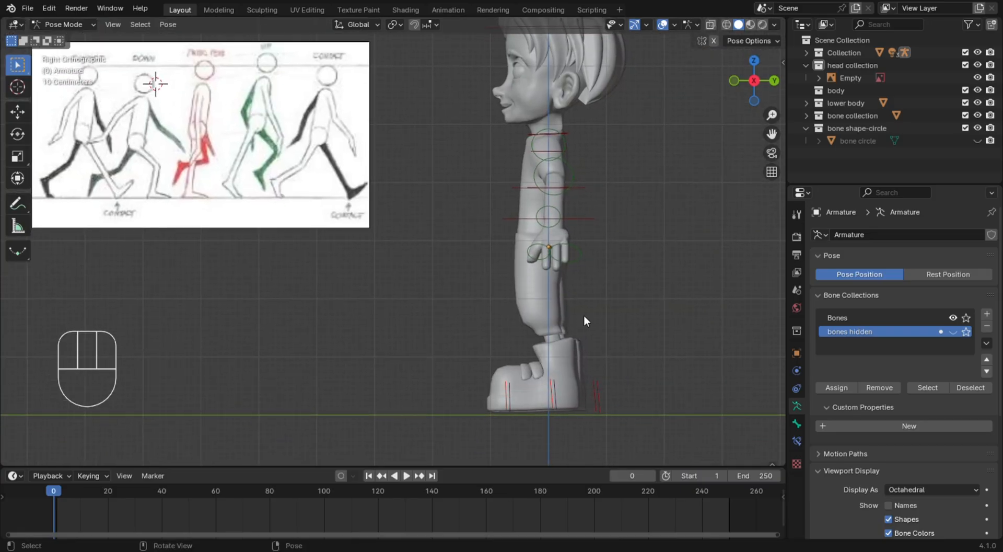
{"action": "left_click", "coordinate": [593, 395]}
{"action": "key", "text": "g"}
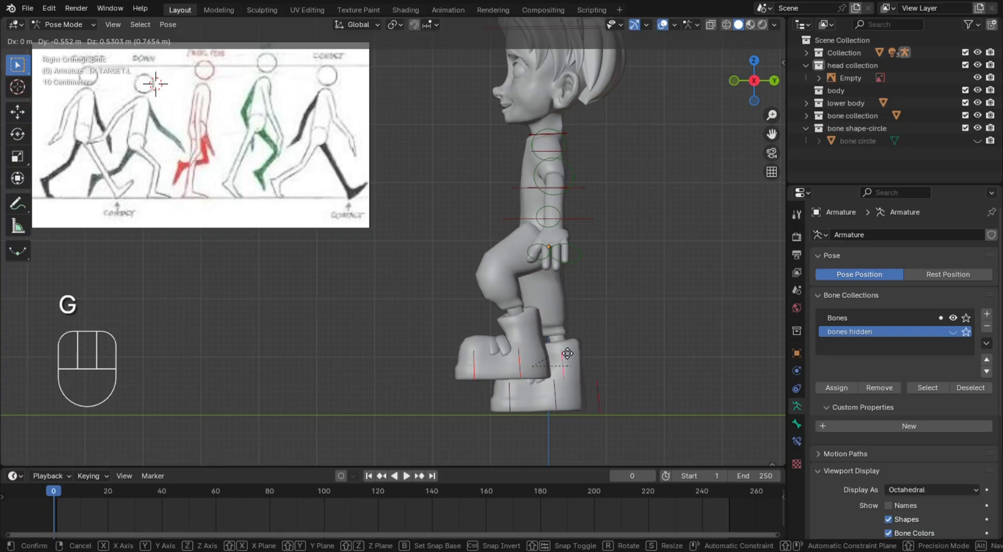
{"action": "left_click", "coordinate": [519, 387]}
{"action": "key", "text": "r"}
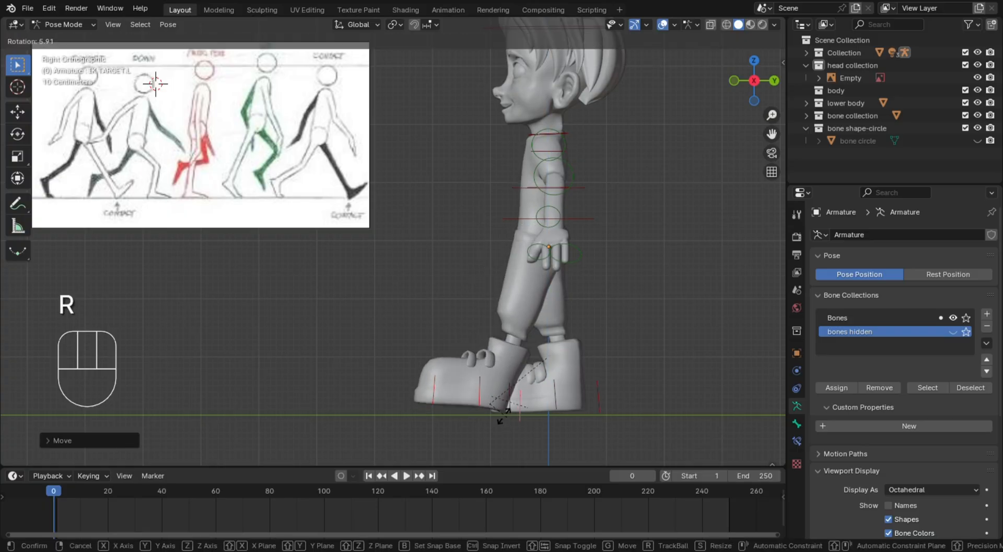
{"action": "key", "text": "r"}
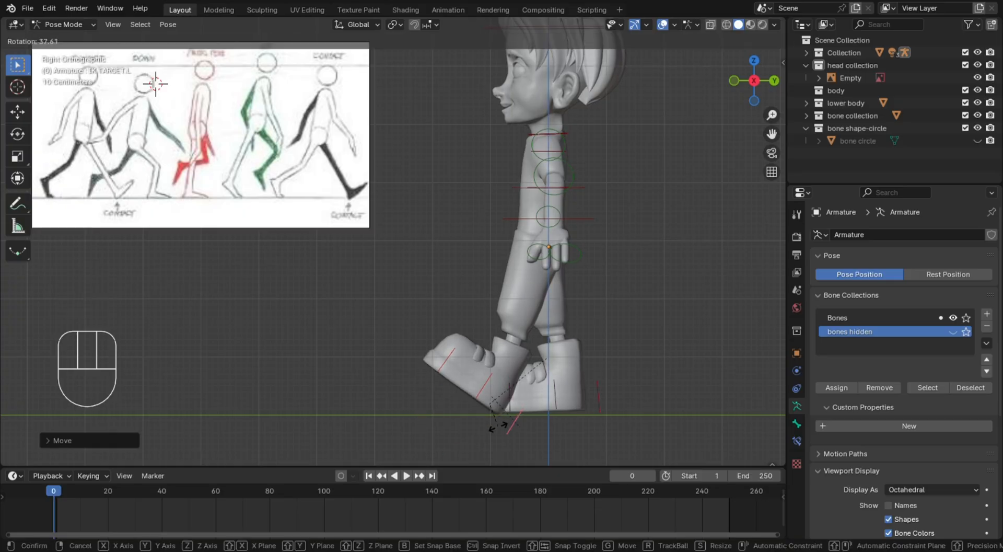
{"action": "left_click", "coordinate": [500, 425]}
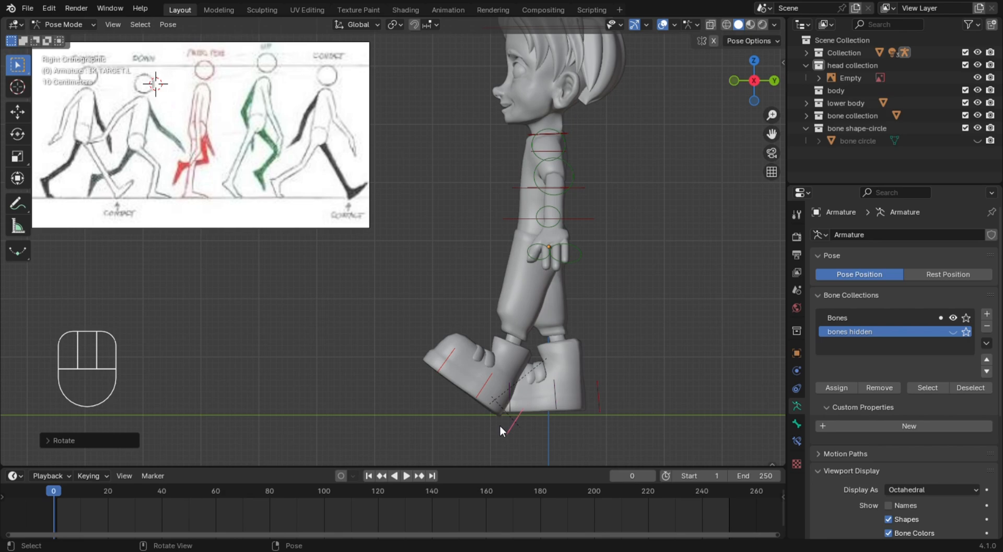
Move the right foot's IK target backward so the right leg trails behind the body
{"action": "left_click", "coordinate": [612, 383]}
{"action": "left_click", "coordinate": [598, 403]}
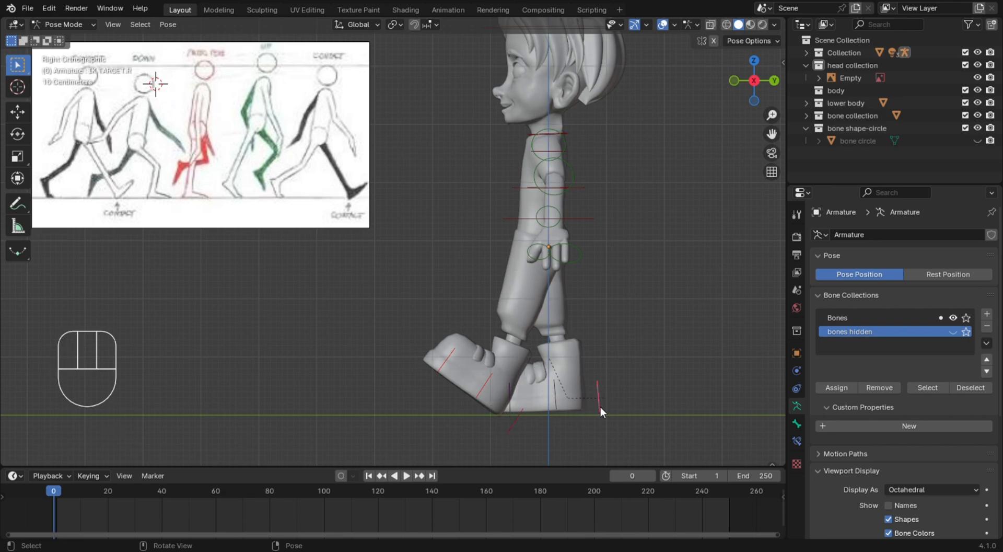
{"action": "key", "text": "g"}
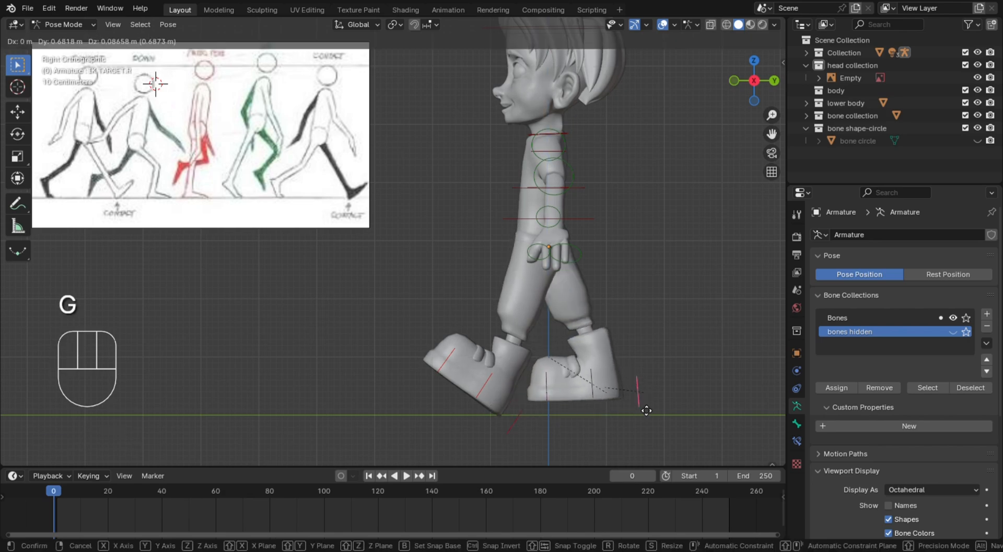
{"action": "left_click", "coordinate": [635, 384]}
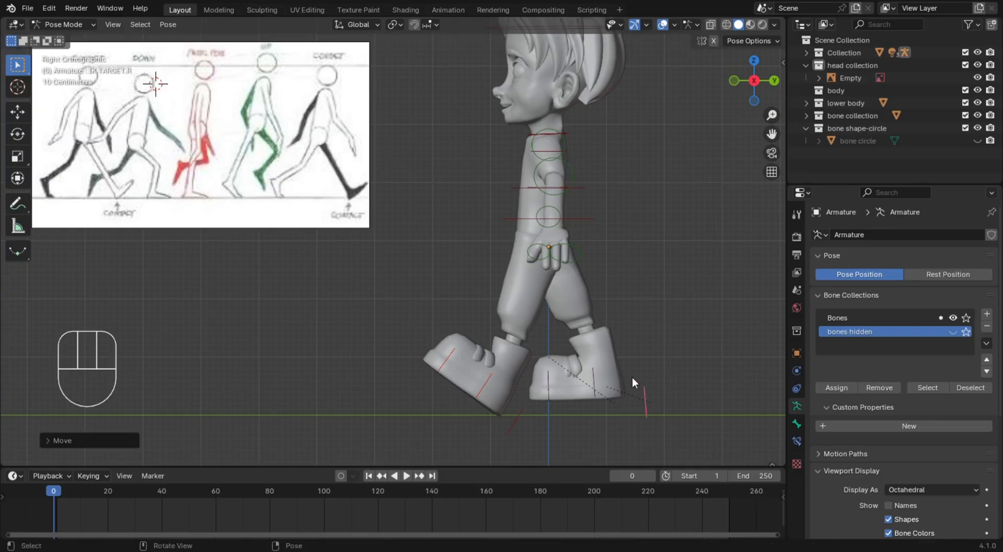
Lower the spine control about 0.25 m to bring the body down over the stepping legs
{"action": "left_click", "coordinate": [572, 220]}
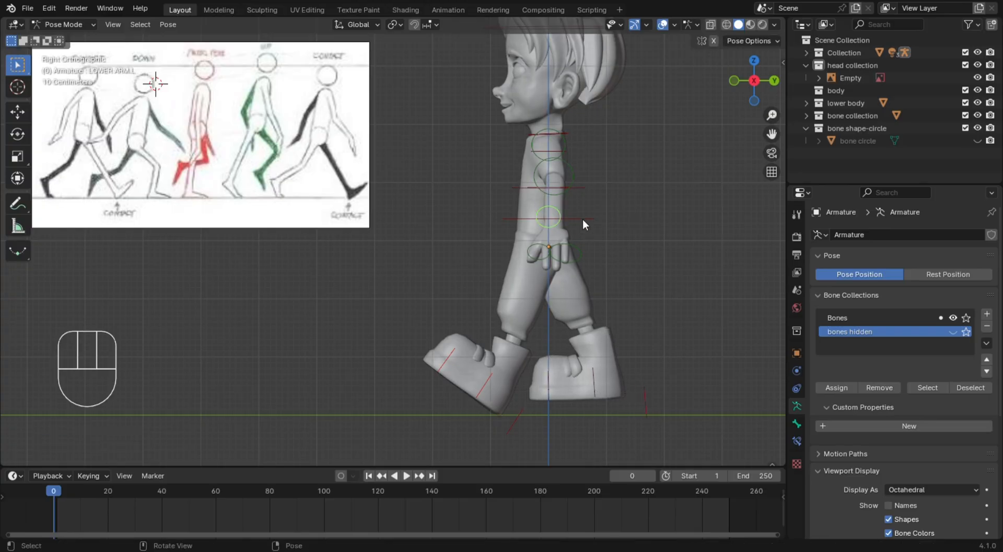
{"action": "key", "text": "g"}
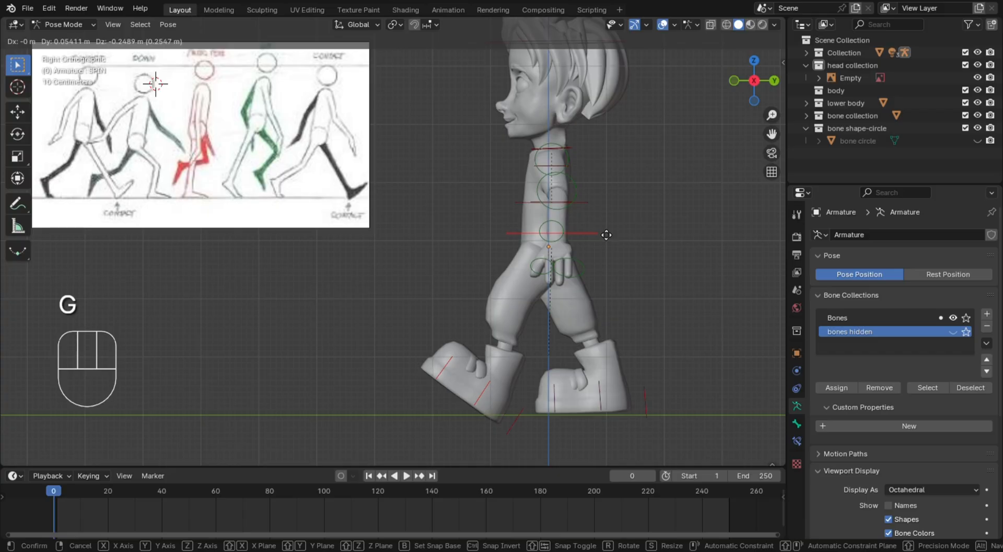
{"action": "left_click", "coordinate": [602, 230]}
Raise the right foot's IK target about 0.27 m and rotate it about -38° to lift the heel
{"action": "left_click", "coordinate": [649, 402]}
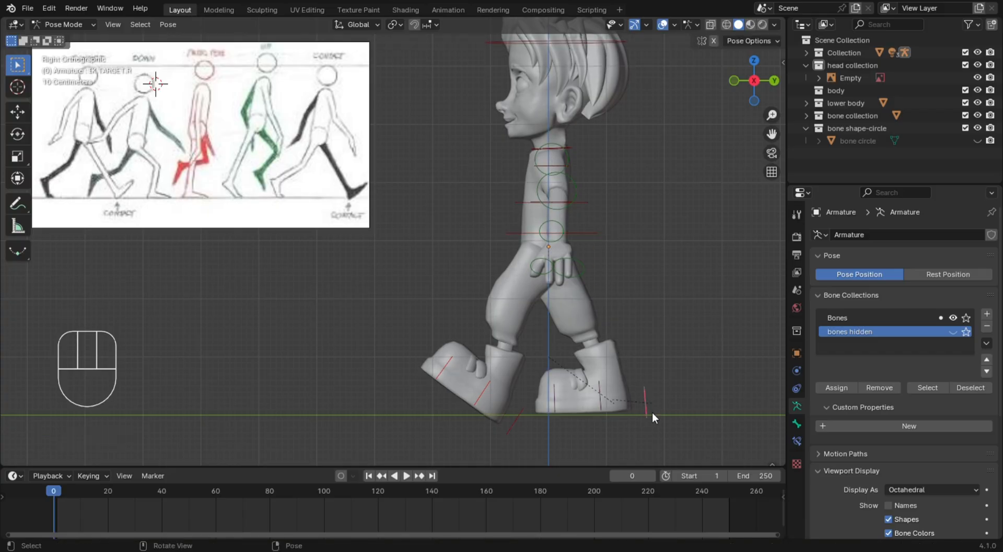
{"action": "key", "text": "g"}
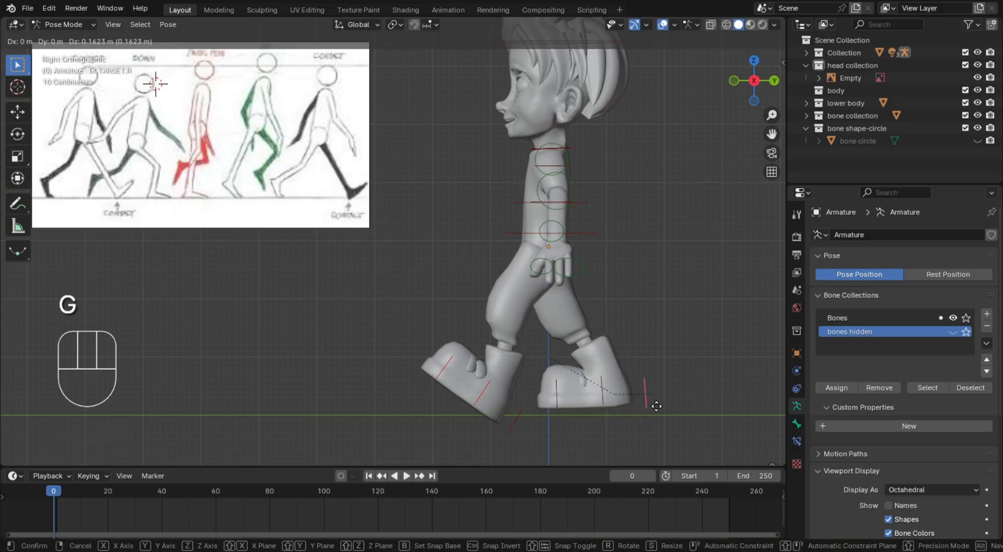
{"action": "left_click", "coordinate": [651, 401]}
{"action": "key", "text": "g"}
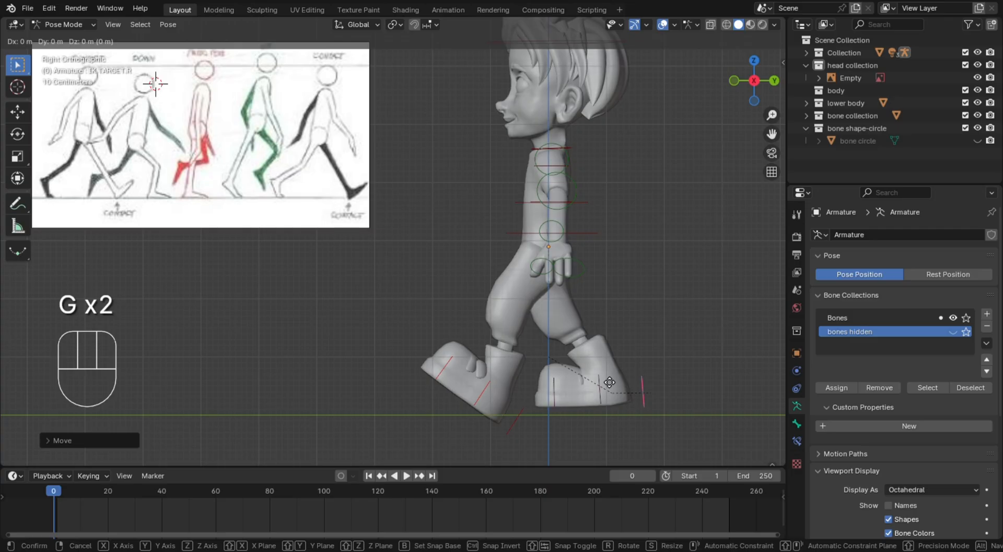
{"action": "left_click", "coordinate": [606, 388]}
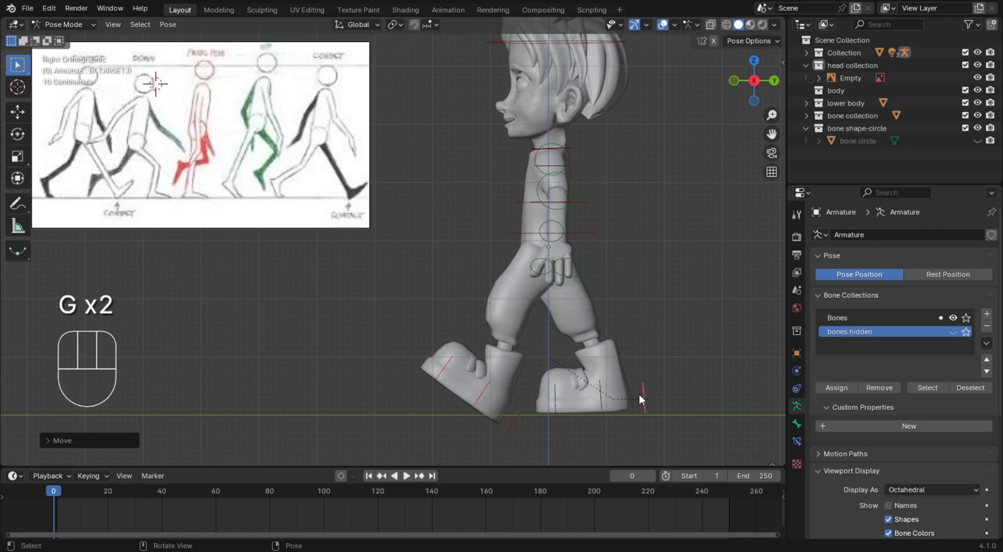
{"action": "key", "text": "g"}
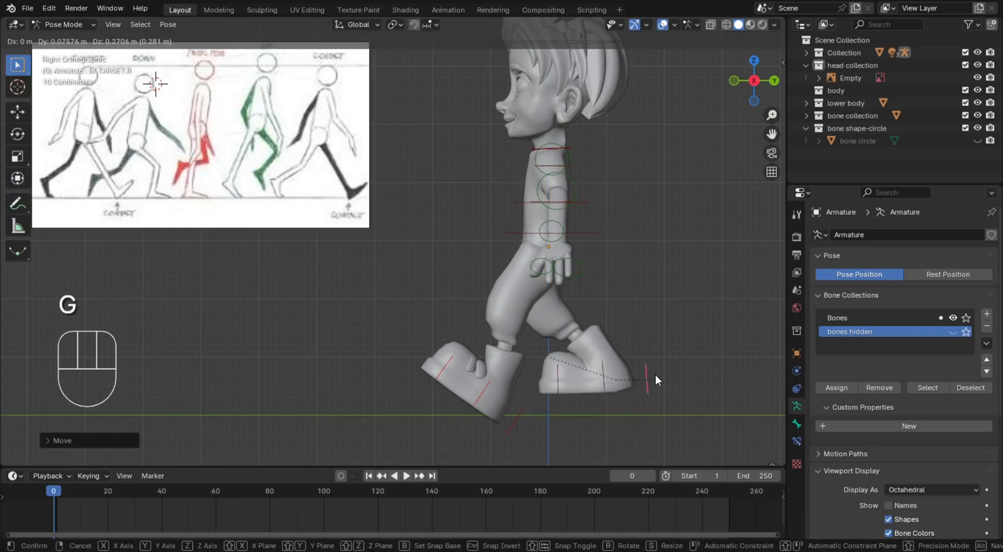
{"action": "left_click", "coordinate": [655, 375]}
{"action": "key", "text": "r"}
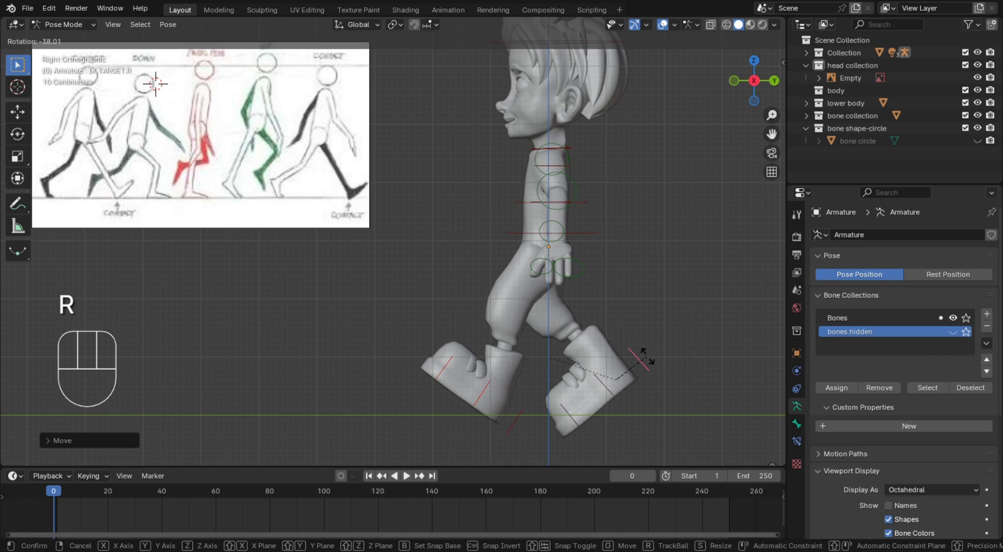
{"action": "left_click", "coordinate": [647, 357]}
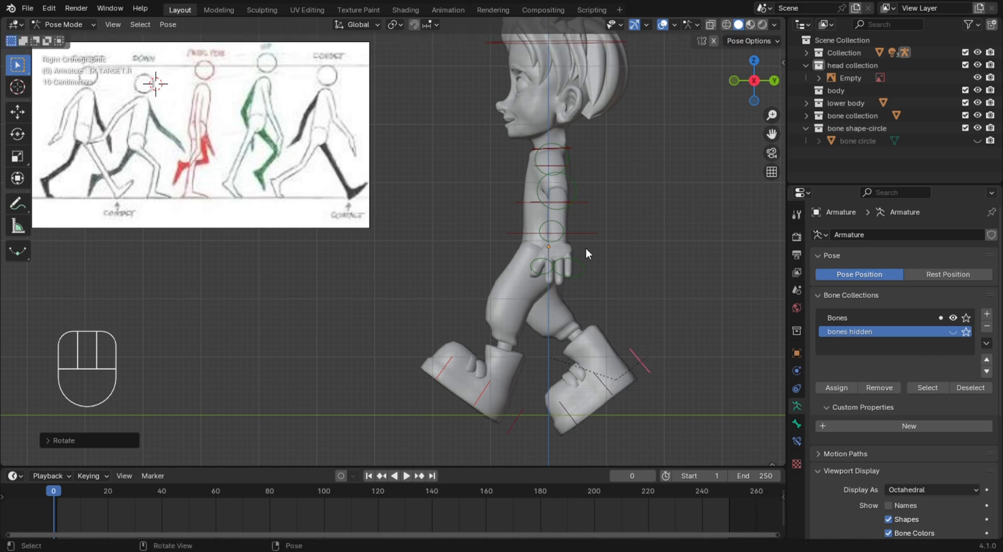
Raise the spine control slightly to straighten the front leg
{"action": "left_click", "coordinate": [589, 231]}
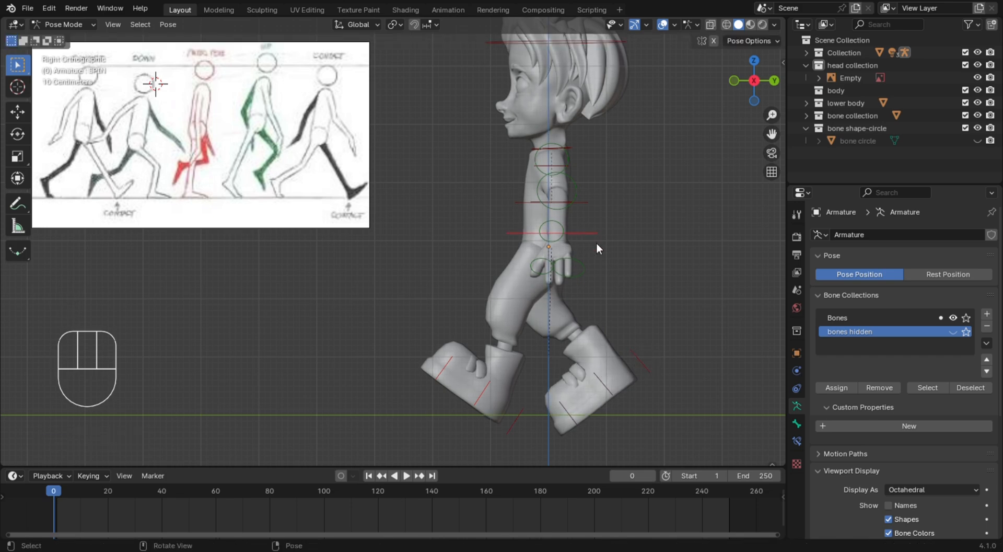
{"action": "key", "text": "g"}
{"action": "left_click", "coordinate": [600, 241]}
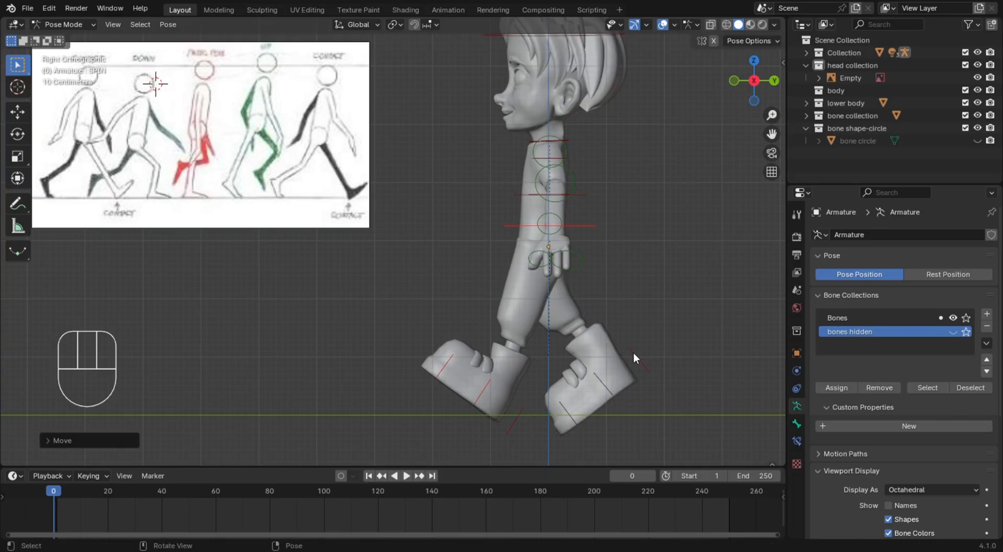
Rotate the right toe bone toward the ground and shift the right foot's IK target about 0.13 m back and 0.1 m up
{"action": "left_click", "coordinate": [561, 409]}
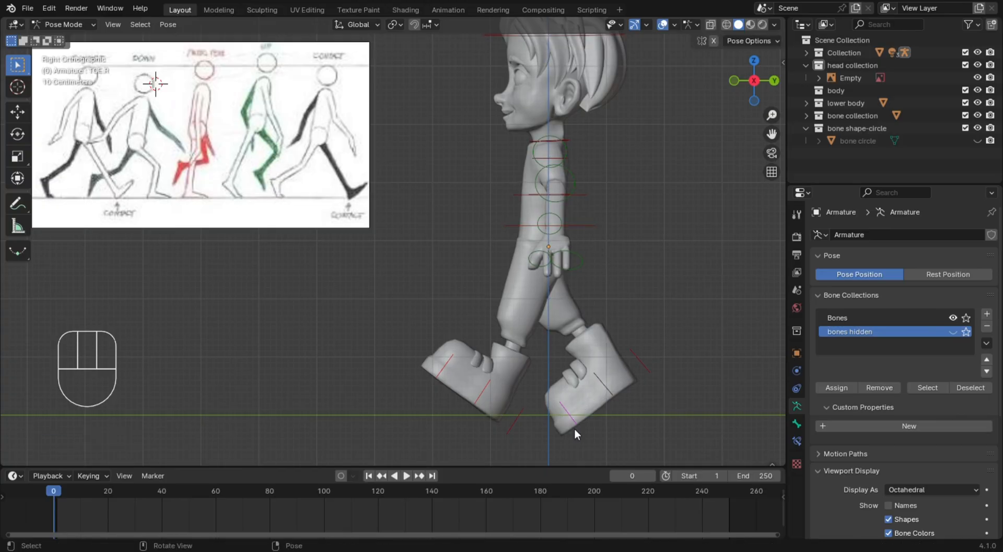
{"action": "key", "text": "r"}
{"action": "left_click", "coordinate": [575, 414]}
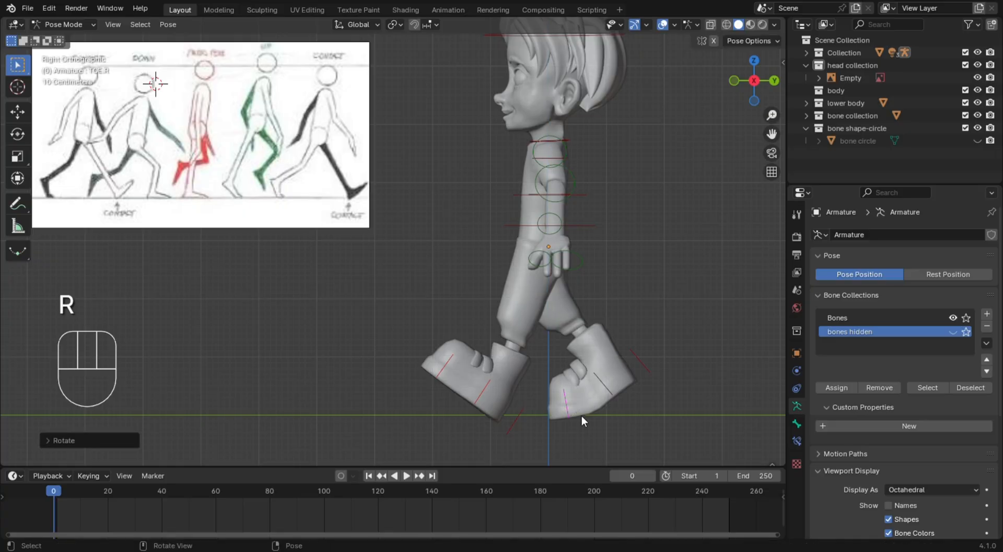
{"action": "left_click", "coordinate": [638, 358]}
{"action": "key", "text": "g"}
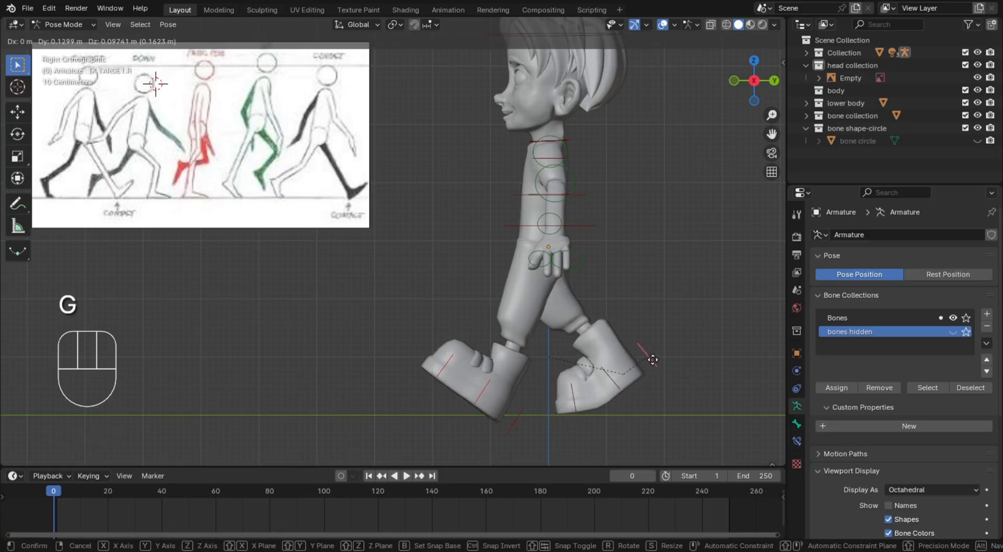
{"action": "left_click", "coordinate": [647, 353]}
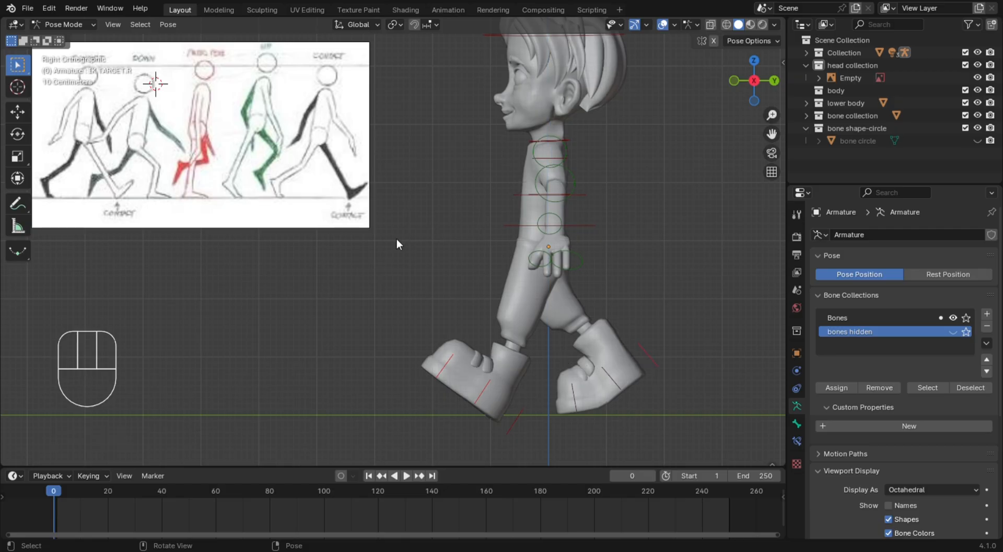
Enable X-axis mirroring for the pose and rotate the left shoulder bone about 10° downward in front view
{"action": "middle_click_drag", "start_coordinate": [396, 238], "coordinate": [499, 266]}
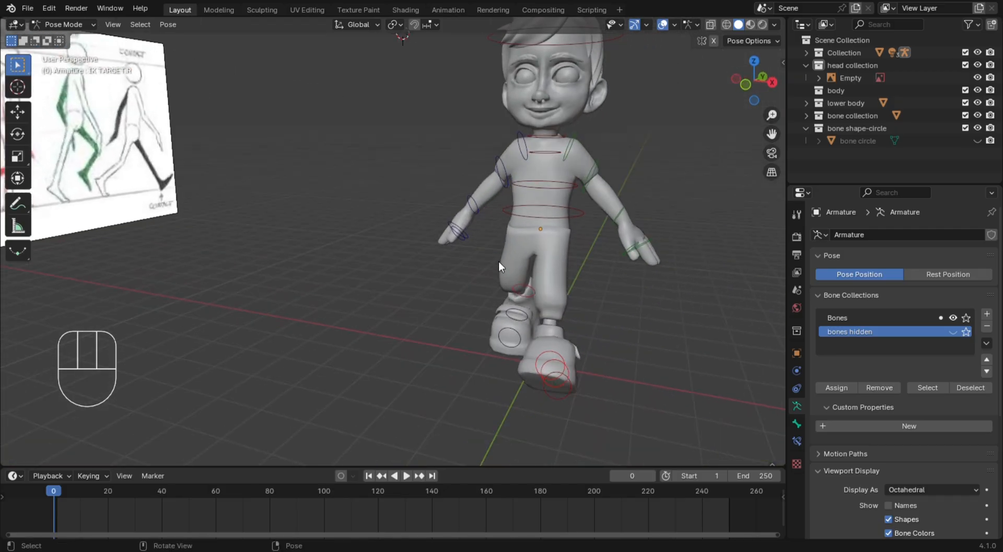
{"action": "left_click", "coordinate": [440, 231]}
{"action": "key", "text": "KP_1"}
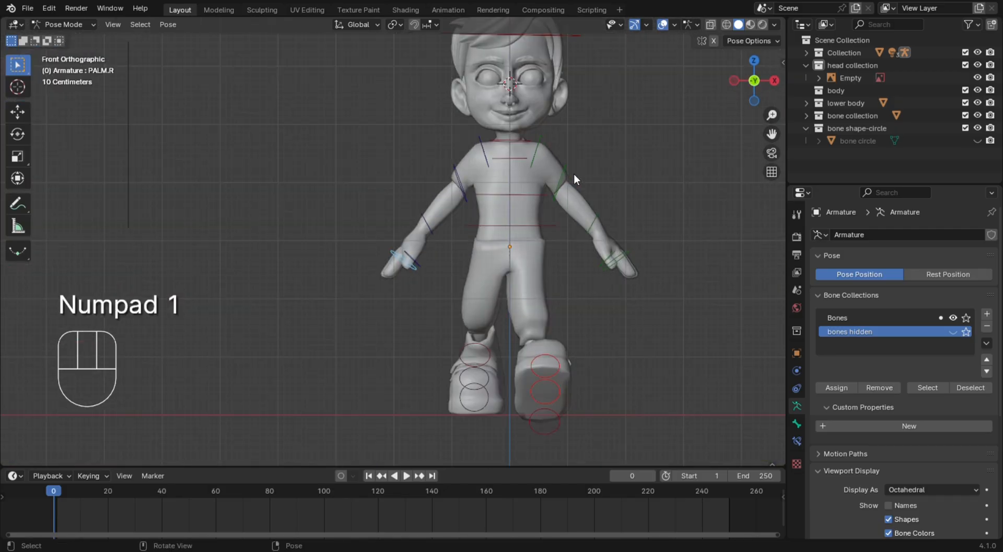
{"action": "left_click", "coordinate": [538, 149]}
{"action": "left_click", "coordinate": [714, 44]}
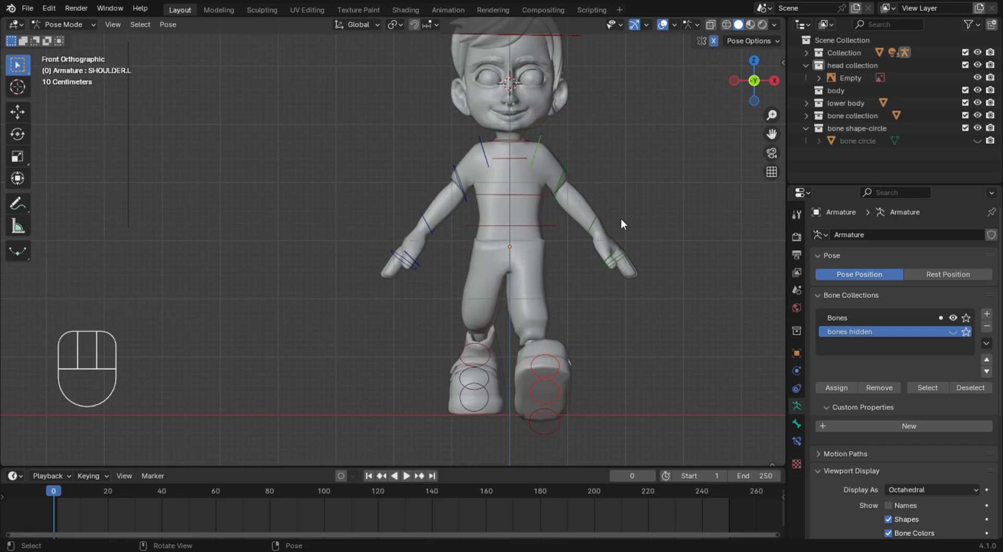
{"action": "key", "text": "r"}
{"action": "key", "text": "r"}
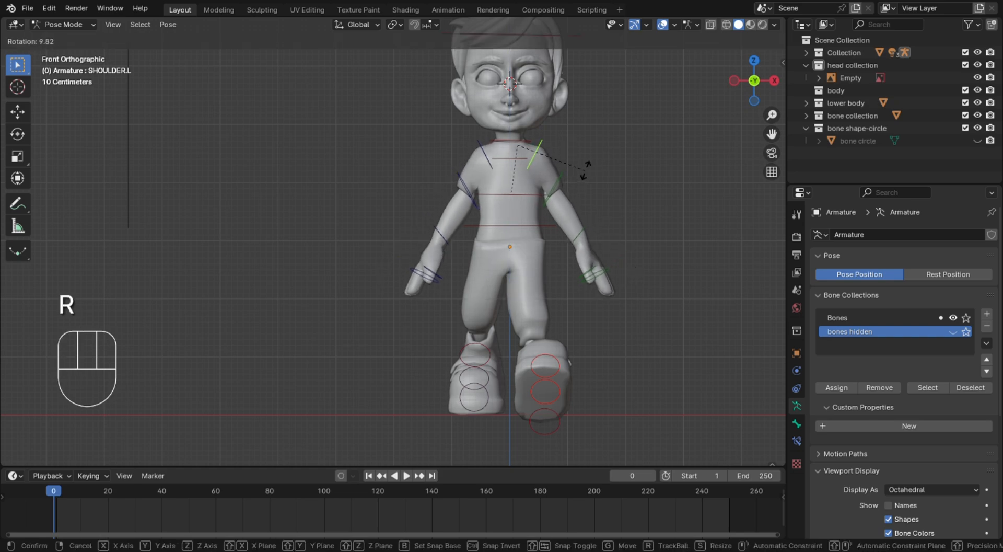
{"action": "left_click", "coordinate": [570, 177]}
Rotate the left upper arm bone about 9° toward the body and turn the left lower arm bone inward, mirrored on both sides
{"action": "left_click", "coordinate": [562, 181]}
{"action": "key", "text": "r"}
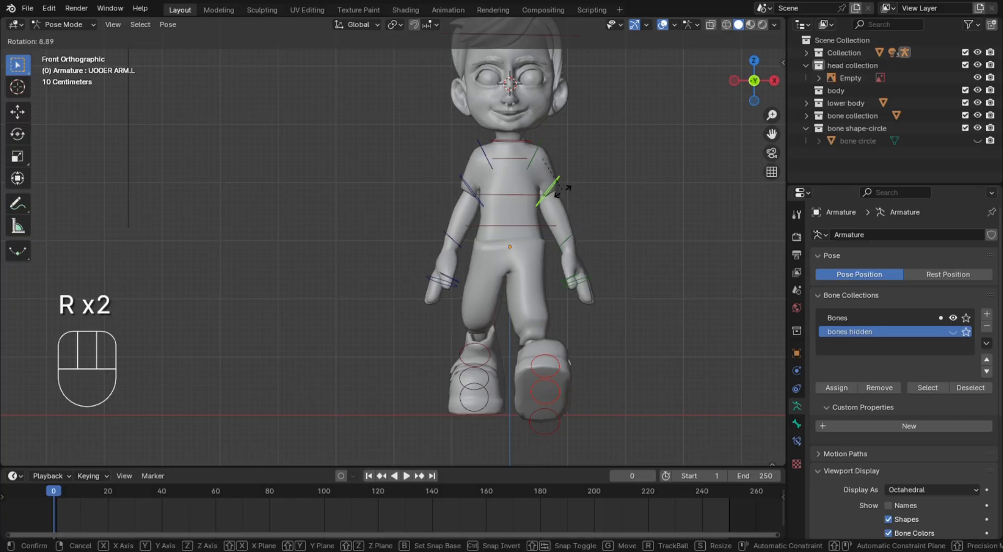
{"action": "left_click", "coordinate": [566, 197]}
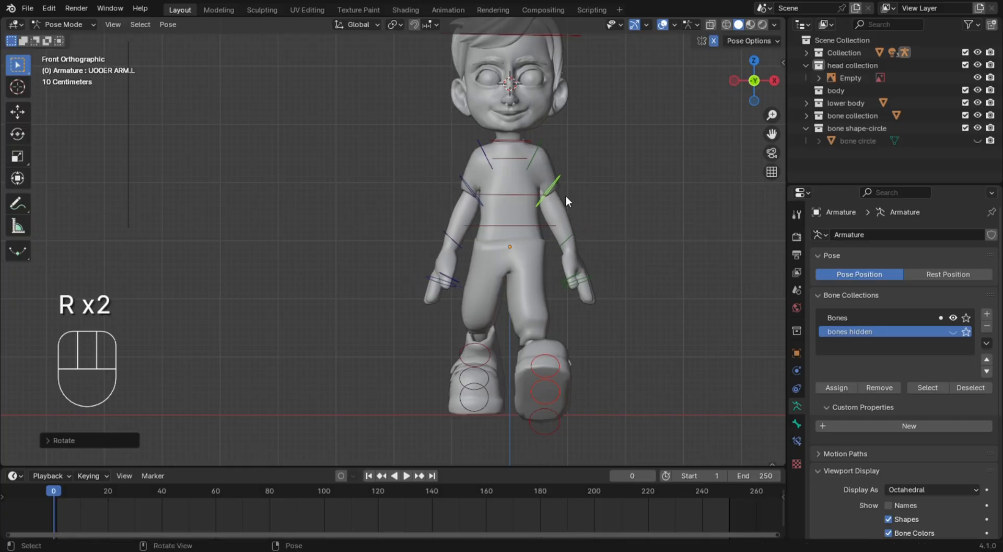
{"action": "left_click", "coordinate": [567, 230]}
{"action": "key", "text": "r"}
{"action": "left_click", "coordinate": [629, 219]}
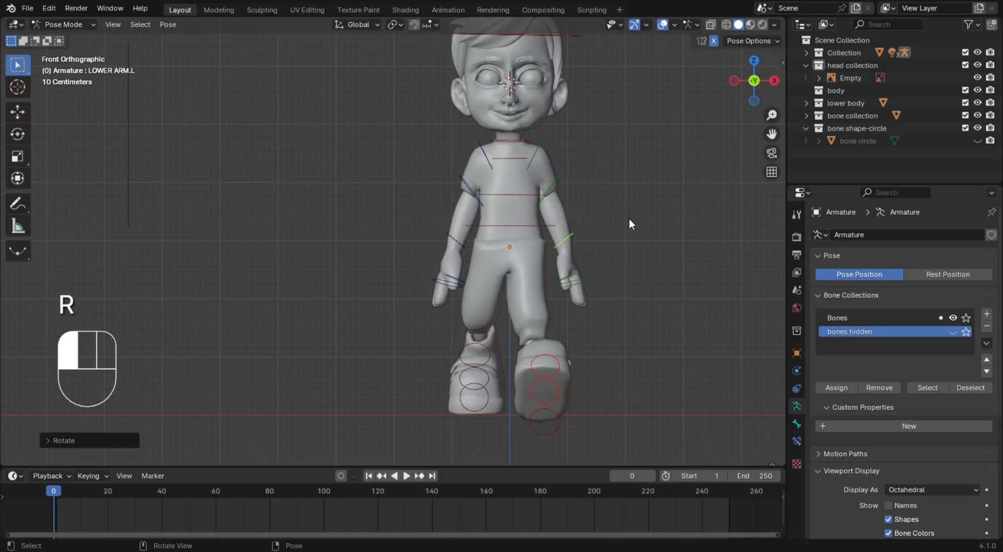
{"action": "key", "text": "KP_3"}
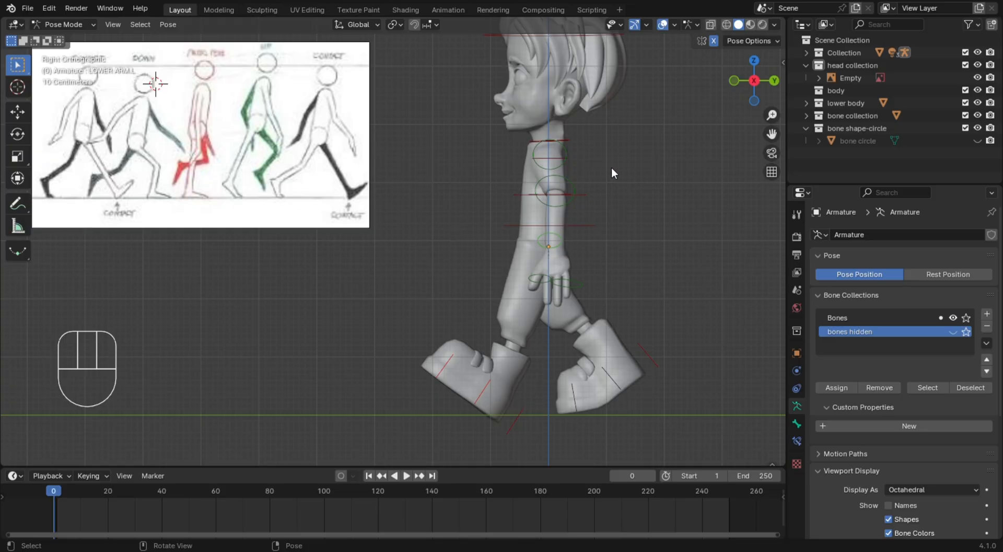
{"action": "middle_click_drag", "start_coordinate": [617, 174], "coordinate": [688, 181]}
{"action": "left_click", "coordinate": [519, 137]}
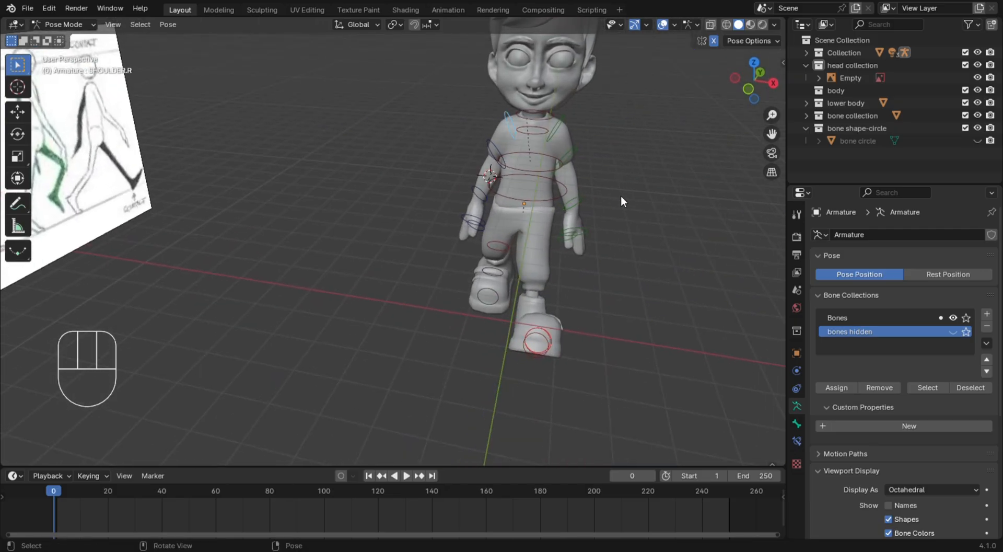
{"action": "key", "text": "KP_3"}
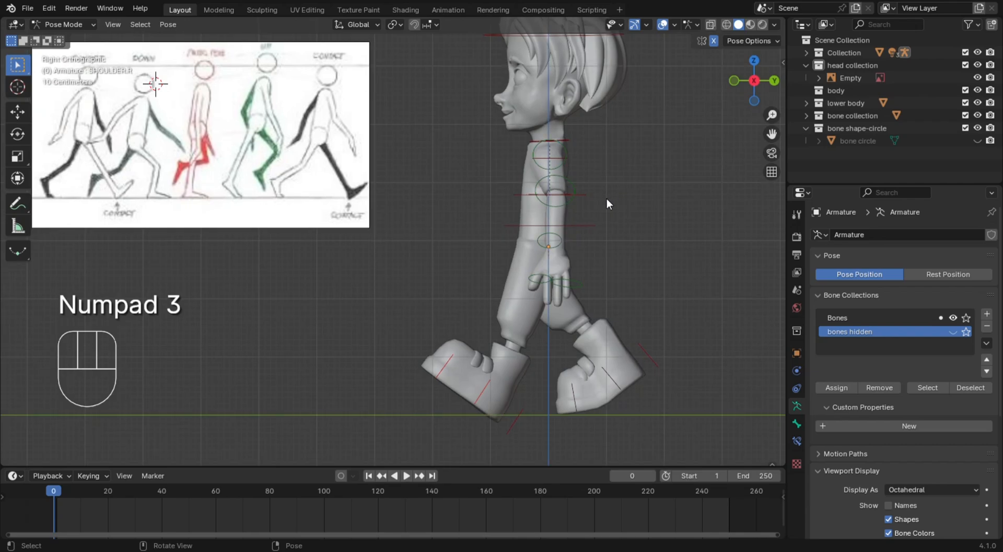
{"action": "key", "text": "r"}
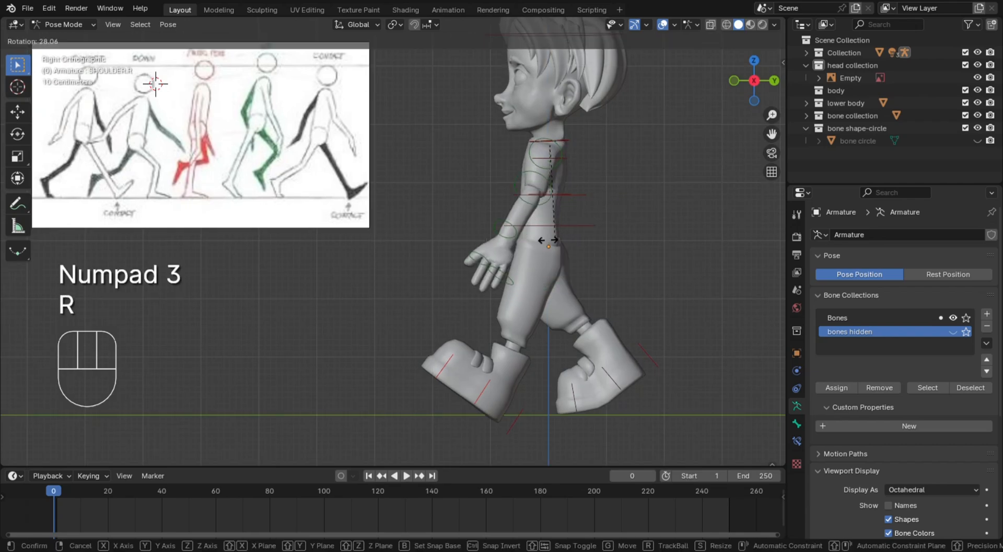
{"action": "right_click", "coordinate": [563, 228]}
{"action": "middle_click_drag", "start_coordinate": [564, 228], "coordinate": [546, 166]}
Disable X-axis mirroring for the pose and rotate the right upper arm bone about 18° backward in side view
{"action": "left_click", "coordinate": [481, 160]}
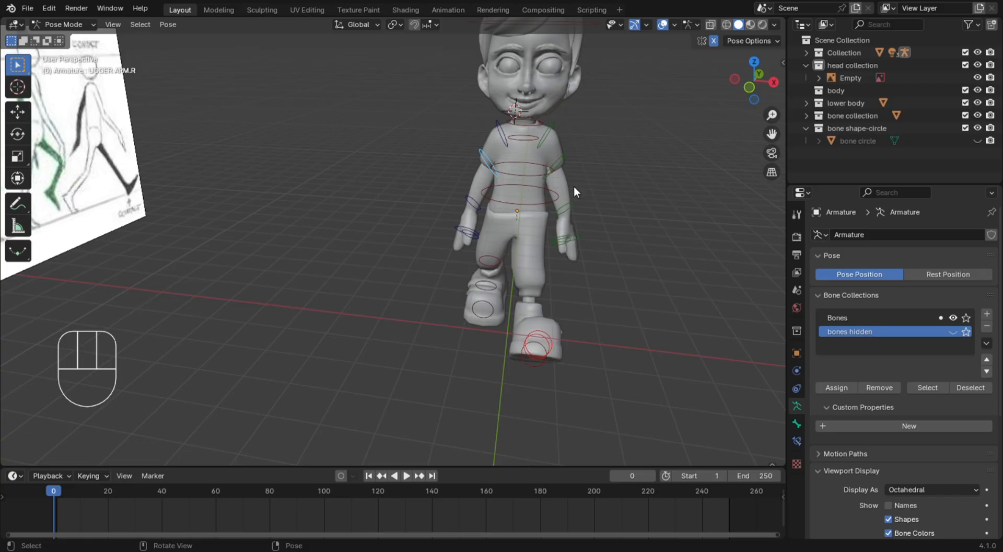
{"action": "key", "text": "KP_3"}
{"action": "key", "text": "r"}
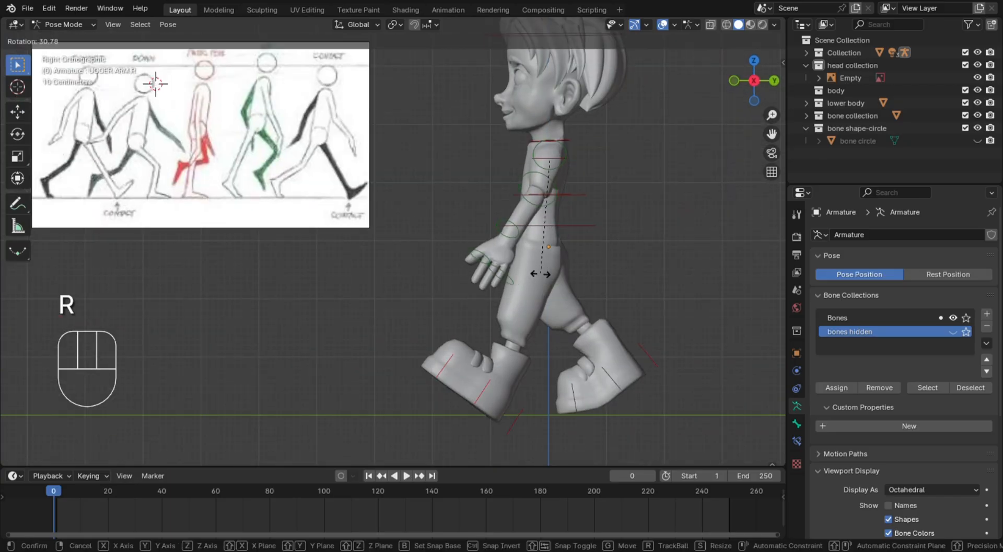
{"action": "right_click", "coordinate": [458, 258]}
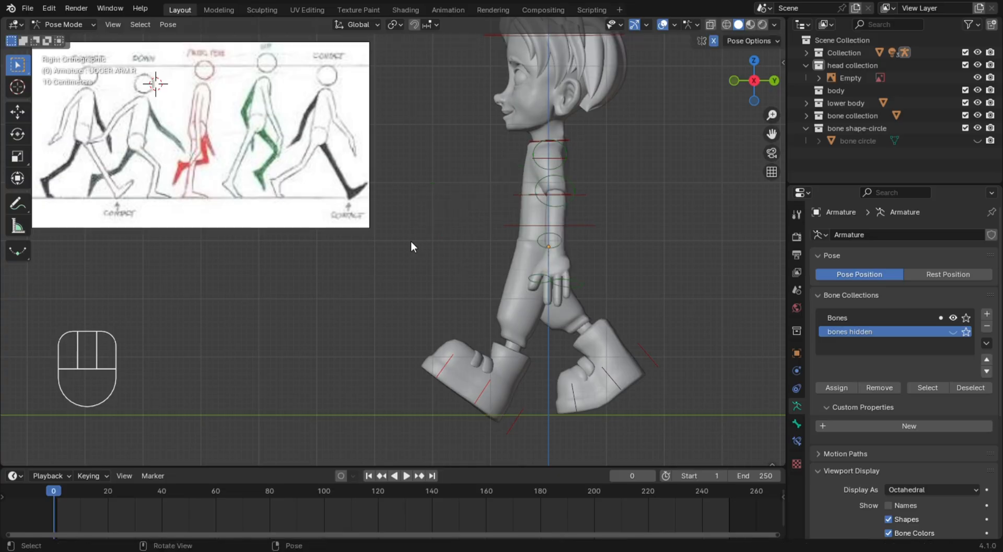
{"action": "middle_click_drag", "start_coordinate": [412, 240], "coordinate": [560, 275]}
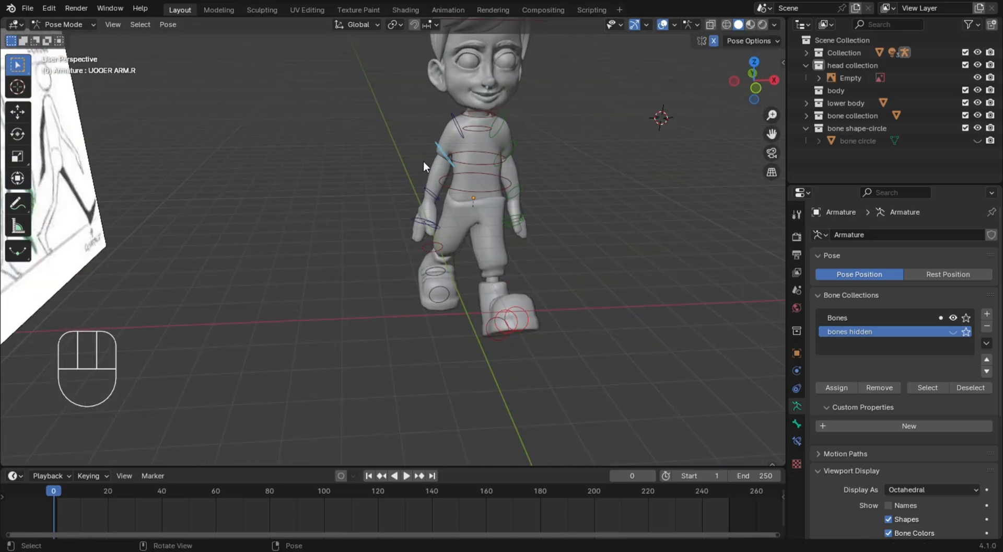
{"action": "key", "text": "r"}
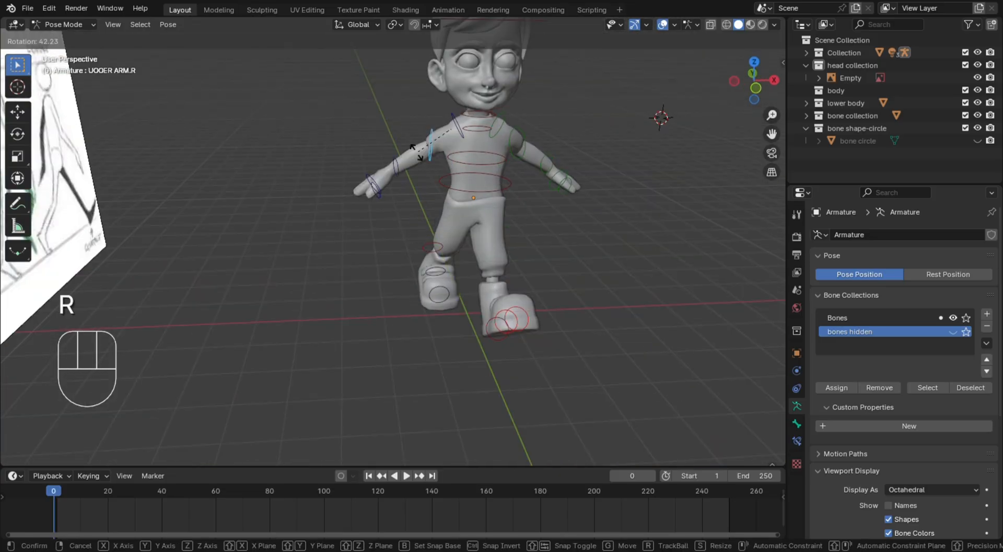
{"action": "right_click", "coordinate": [408, 152]}
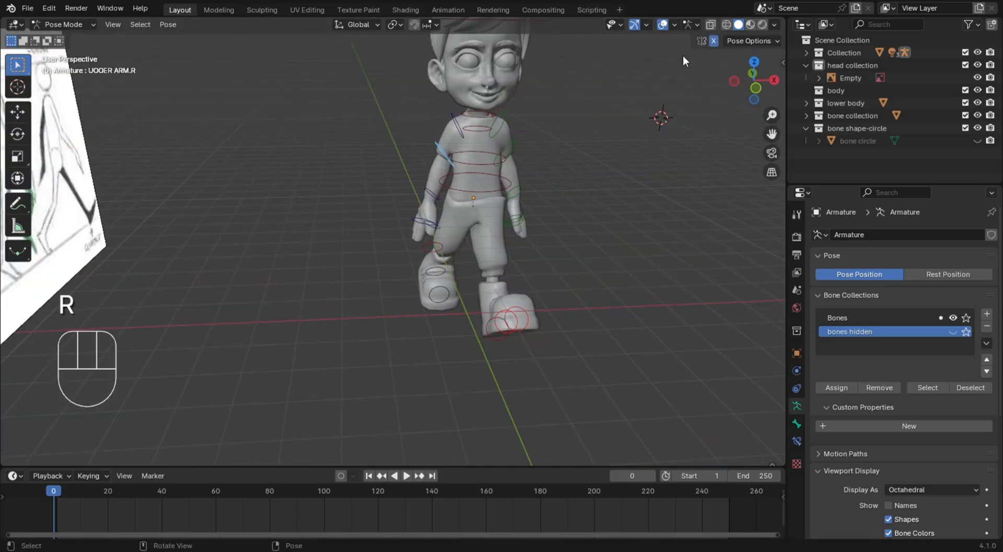
{"action": "left_click", "coordinate": [714, 42]}
{"action": "key", "text": "KP_3"}
{"action": "key", "text": "r"}
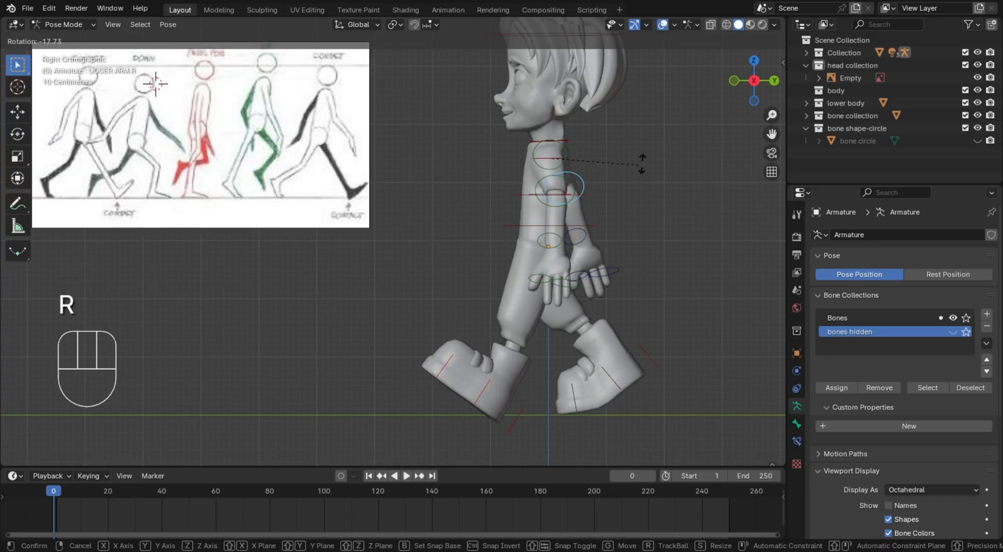
{"action": "left_click", "coordinate": [596, 196]}
Rotate the right upper arm bone further backward in side view to match the reference arm swing
{"action": "middle_click_drag", "start_coordinate": [621, 194], "coordinate": [595, 250]}
{"action": "key", "text": "KP_3"}
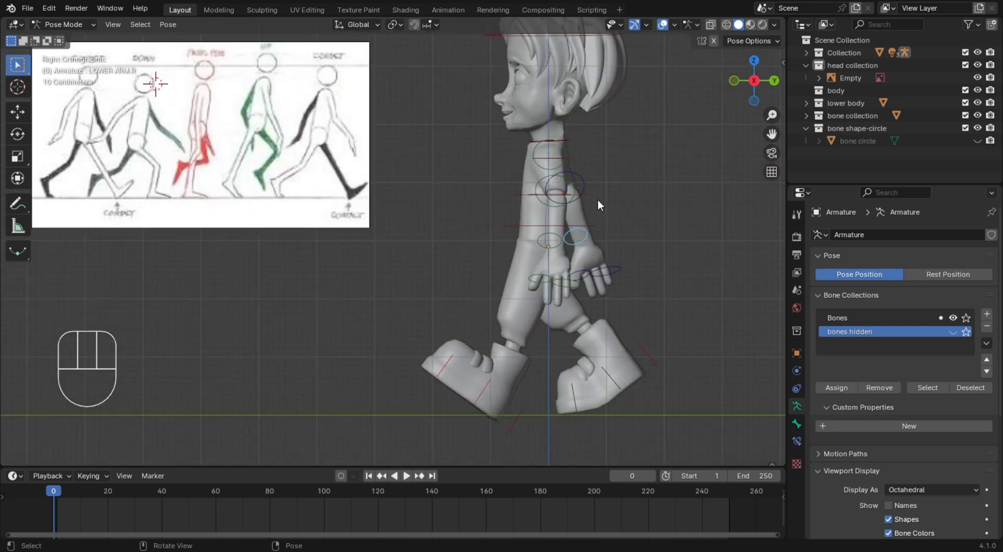
{"action": "left_click", "coordinate": [609, 182]}
{"action": "middle_click_drag", "start_coordinate": [609, 181], "coordinate": [549, 224]}
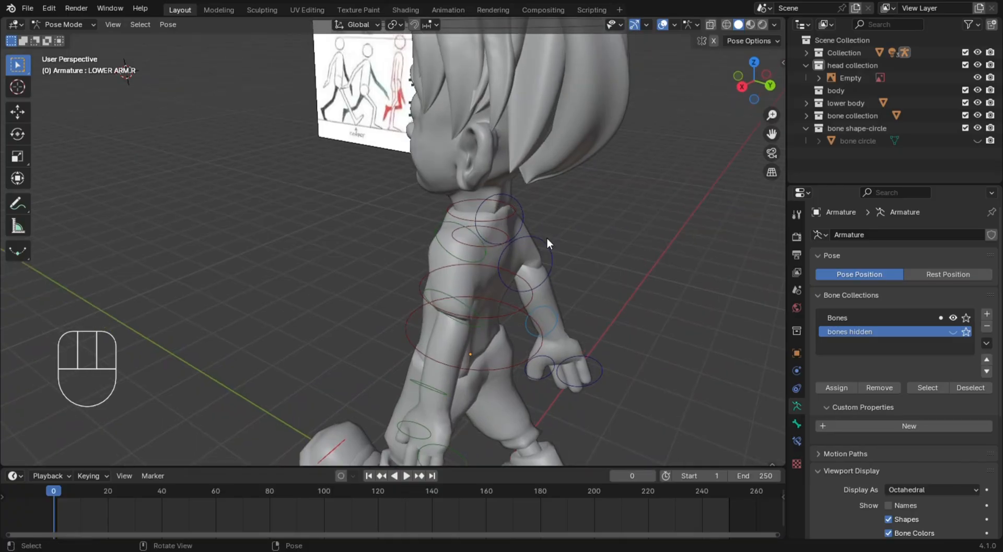
{"action": "left_click", "coordinate": [547, 241]}
{"action": "key", "text": "KP_3"}
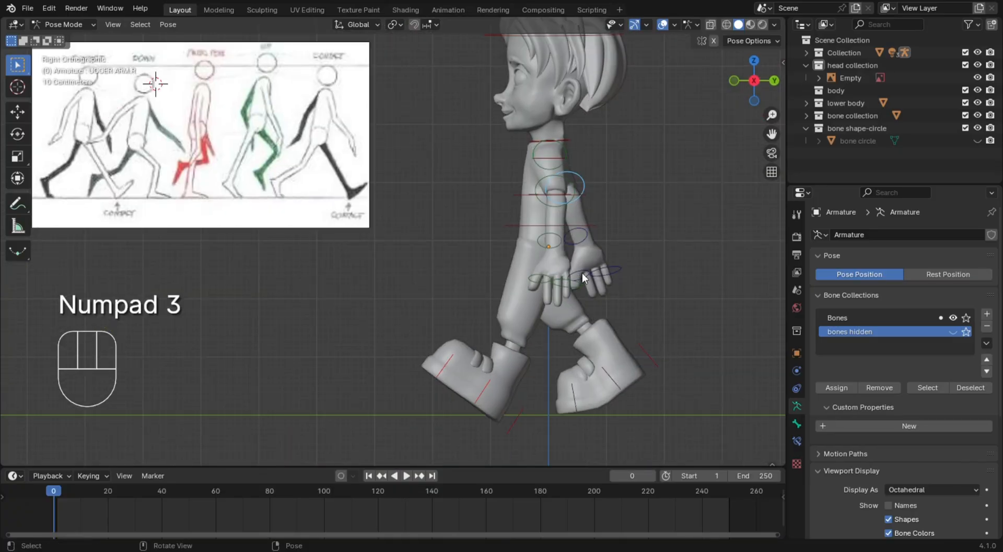
{"action": "key", "text": "r"}
{"action": "left_click", "coordinate": [615, 230]}
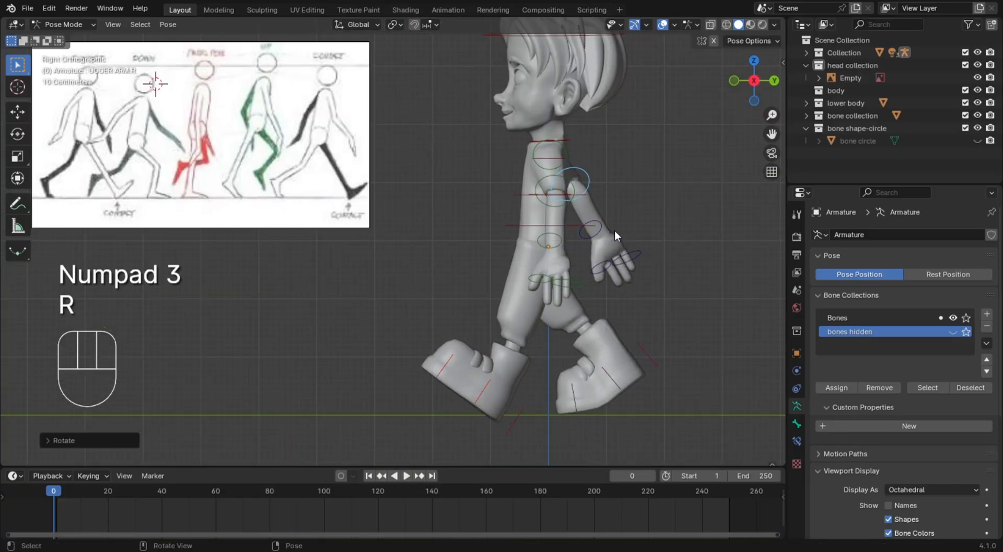
Rotate the right lower arm bone slightly forward to bend the elbow
{"action": "left_click", "coordinate": [605, 232]}
{"action": "key", "text": "r"}
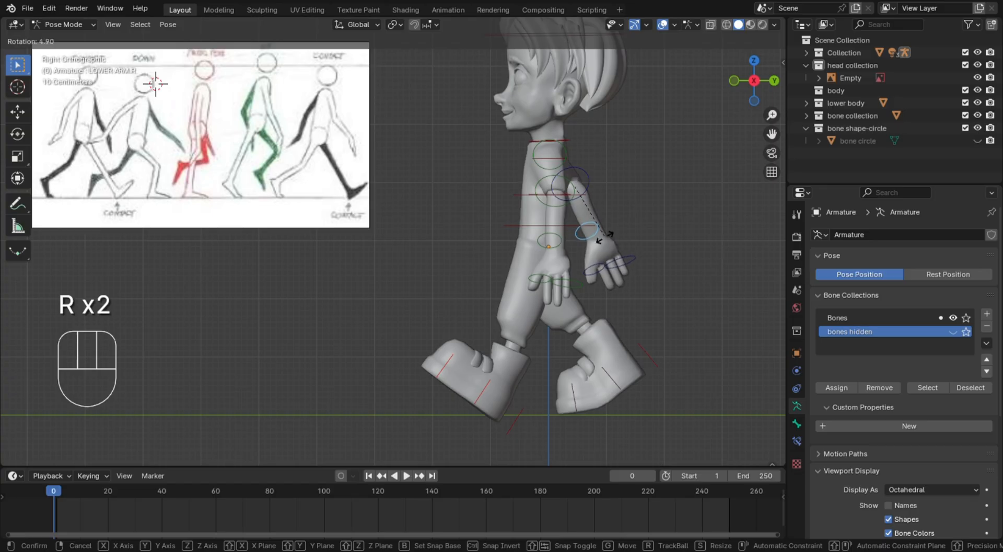
{"action": "left_click", "coordinate": [622, 233]}
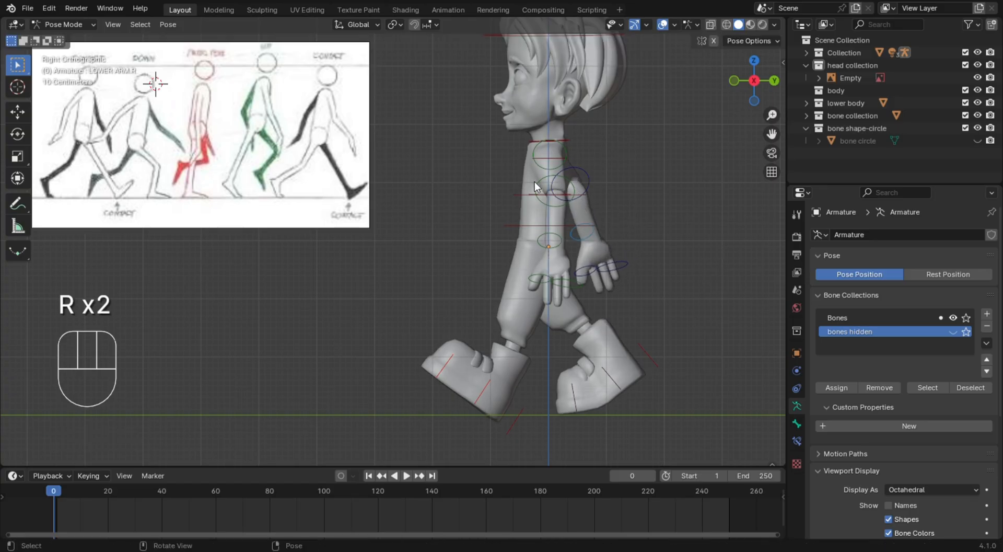
Swing the left upper arm bone forward in side view and adjust the rotation of the left lower arm bone
{"action": "left_click", "coordinate": [551, 180]}
{"action": "key", "text": "r"}
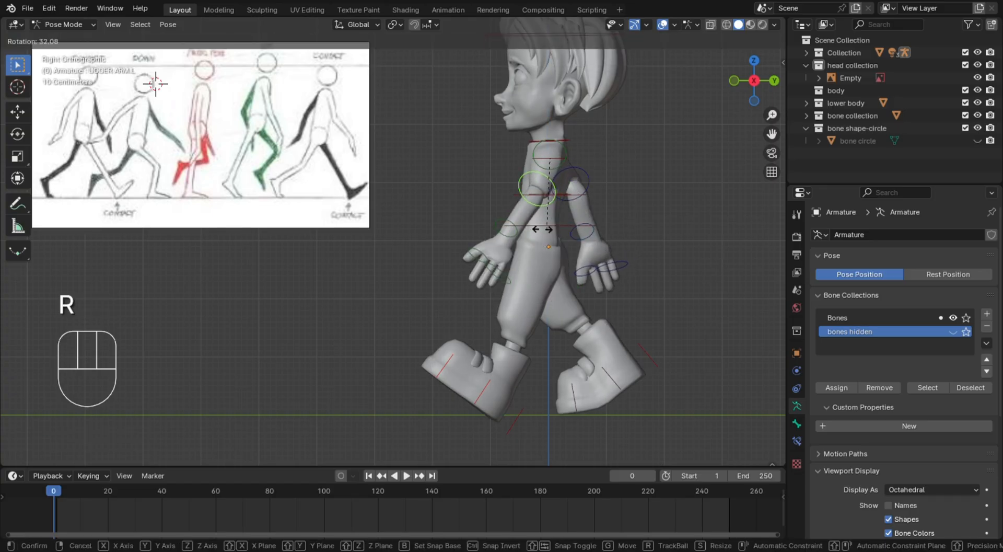
{"action": "left_click", "coordinate": [490, 221]}
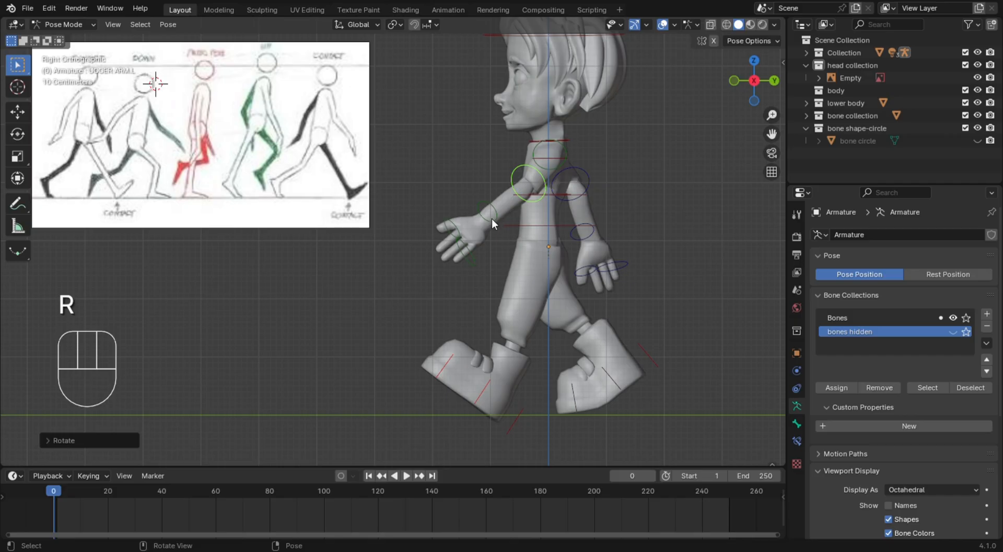
{"action": "left_click", "coordinate": [492, 219]}
{"action": "key", "text": "r"}
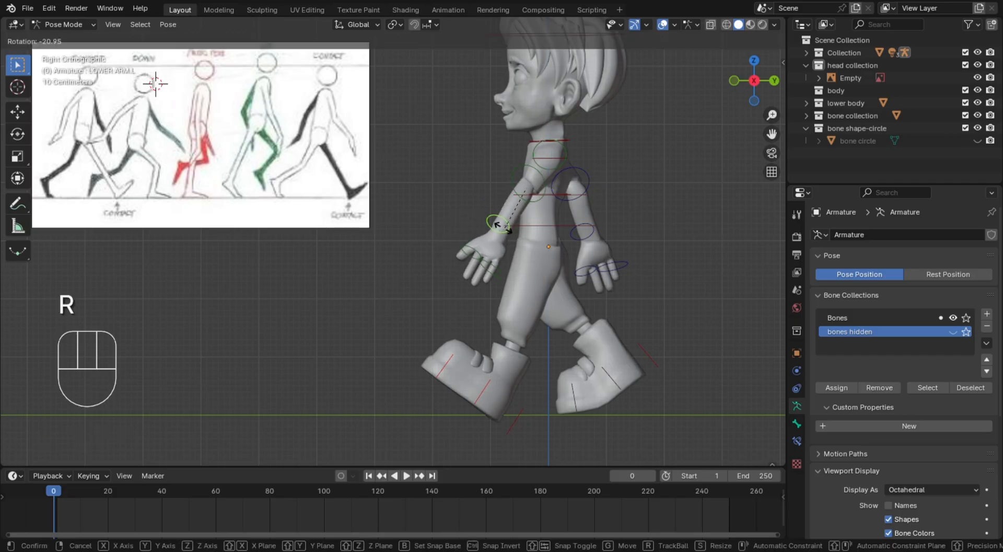
{"action": "left_click", "coordinate": [503, 207]}
Lower the left upper arm bone slightly and rotate the left lower arm bone downward toward the body
{"action": "left_click", "coordinate": [515, 190]}
{"action": "key", "text": "r"}
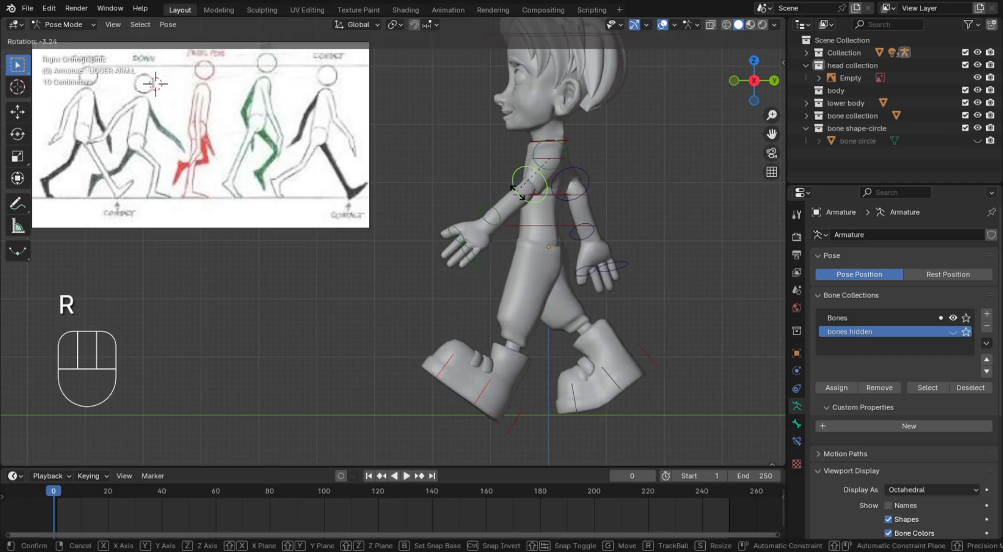
{"action": "left_click", "coordinate": [520, 175]}
{"action": "left_click", "coordinate": [501, 221]}
{"action": "key", "text": "r"}
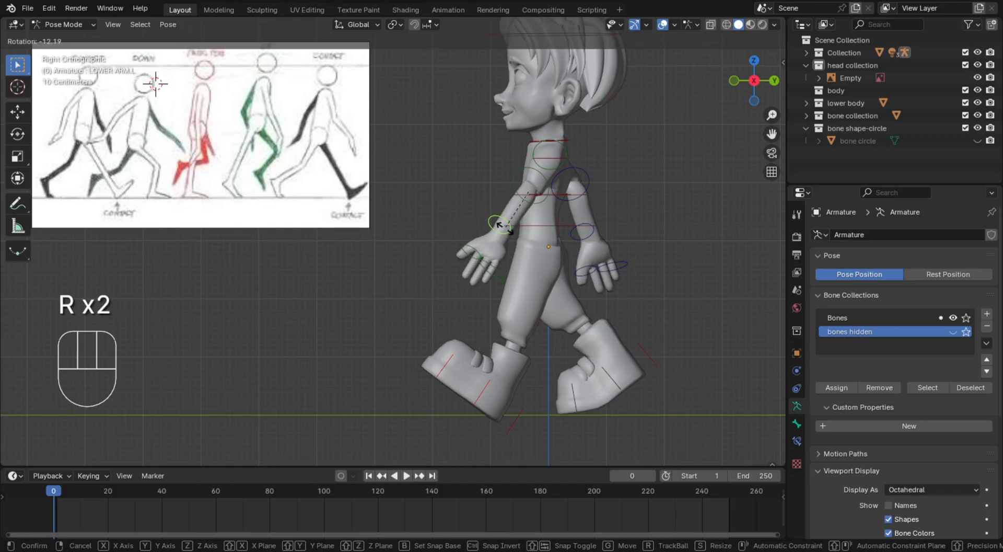
{"action": "left_click", "coordinate": [502, 227]}
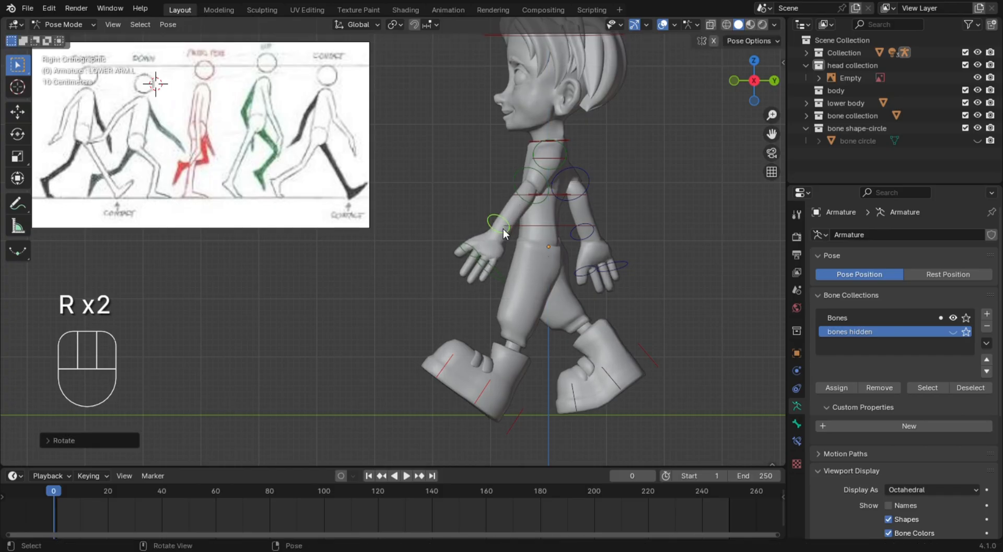
{"action": "left_click", "coordinate": [502, 270]}
{"action": "key", "text": "r"}
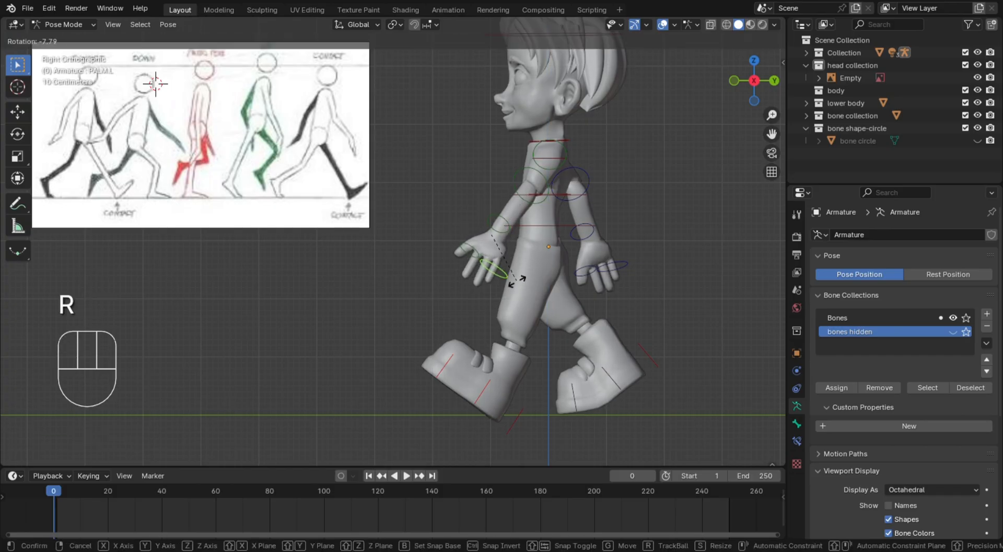
{"action": "left_click", "coordinate": [492, 275]}
{"action": "key", "text": "ctrl+z"}
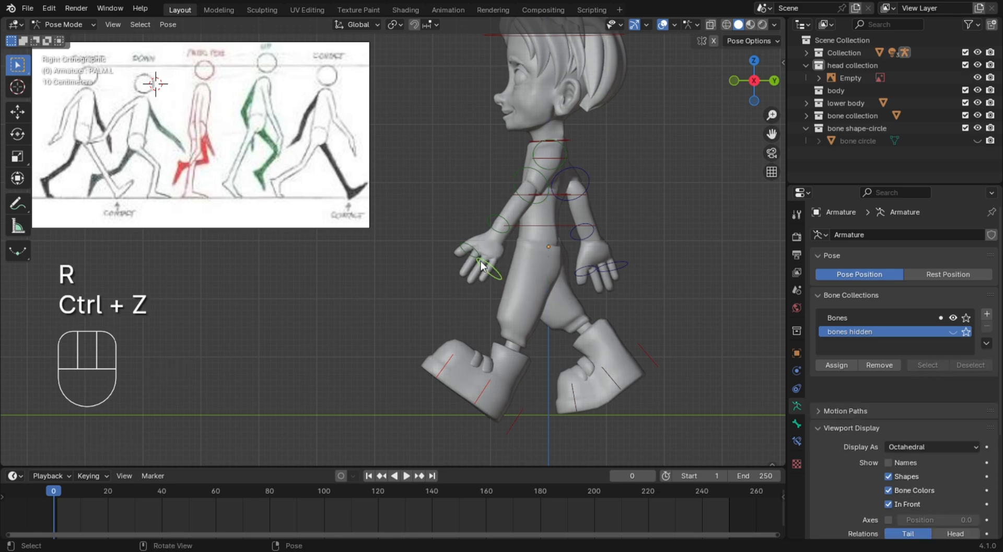
Rotate the left hand's control bones together about 16° toward the leg in side view
{"action": "left_click_drag", "start_coordinate": [450, 237], "coordinate": [491, 278]}
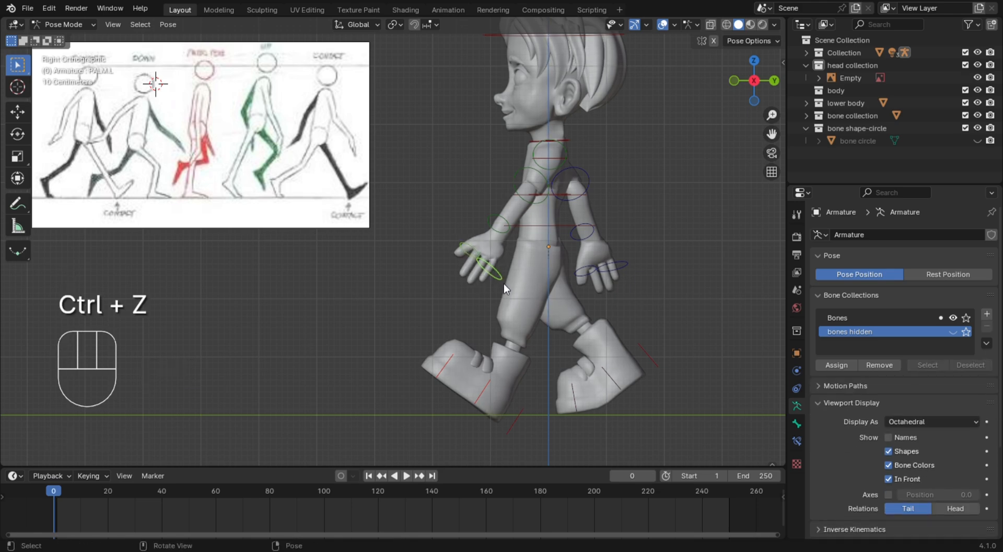
{"action": "key", "text": "r"}
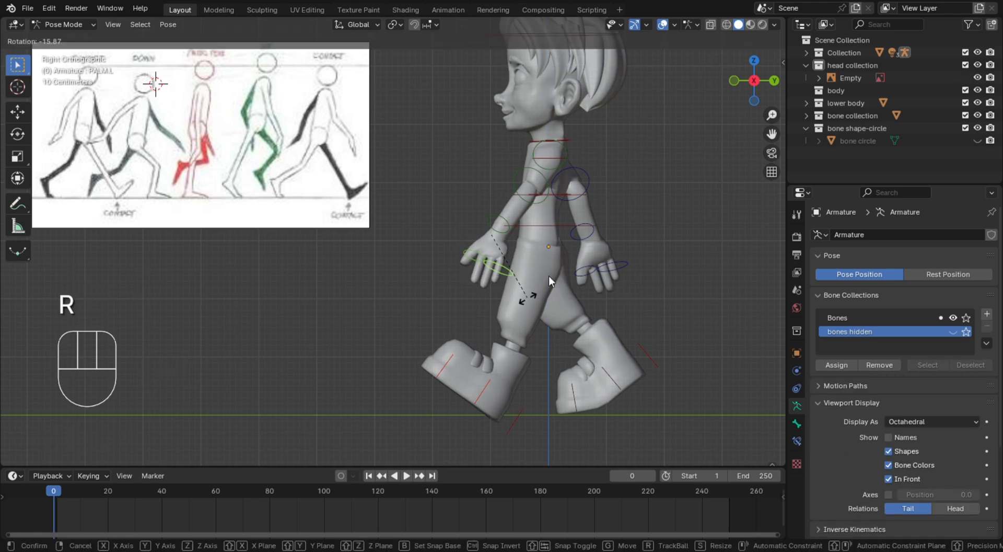
{"action": "left_click", "coordinate": [526, 298]}
Rotate the right upper arm bone slightly more backward, away from the torso
{"action": "left_click", "coordinate": [604, 169]}
{"action": "left_click", "coordinate": [593, 187]}
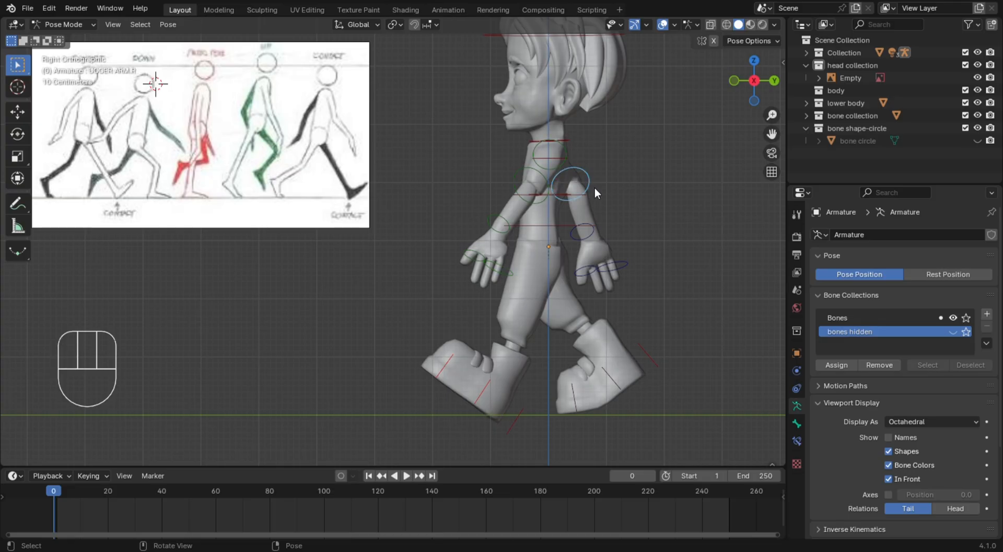
{"action": "key", "text": "r"}
{"action": "left_click", "coordinate": [630, 189]}
{"action": "left_click", "coordinate": [631, 190]}
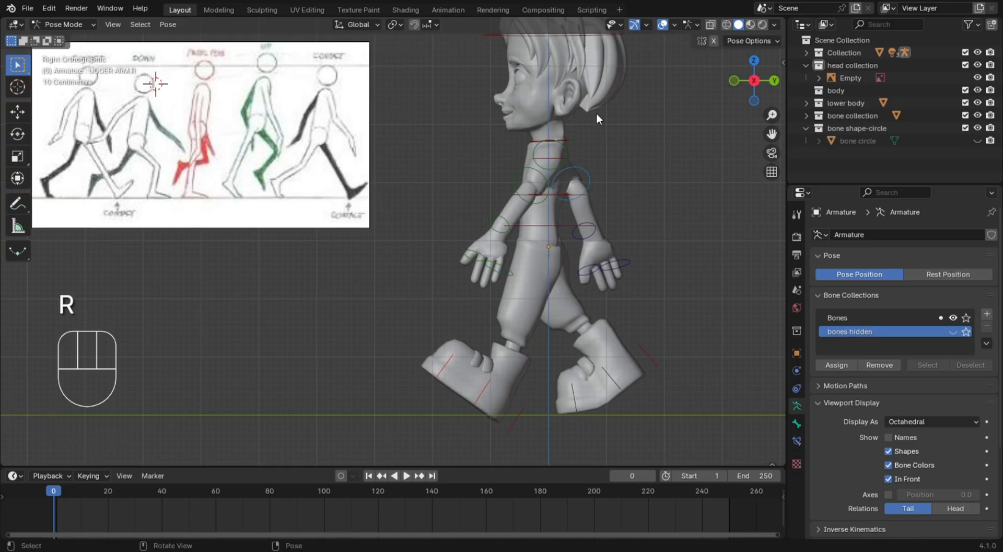
Lean the torso about 6° forward by rotating the lowest spine bone in side view
{"action": "left_click", "coordinate": [570, 224]}
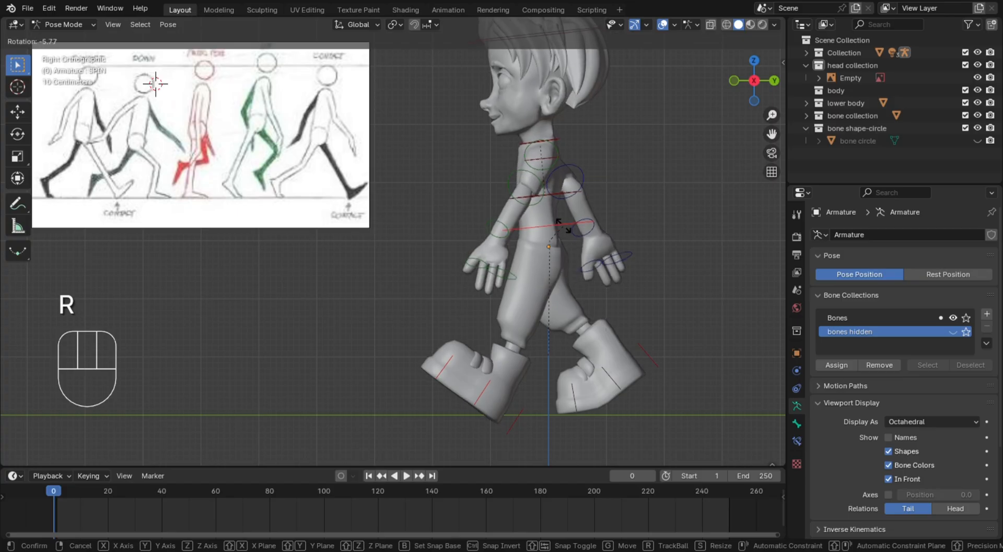
{"action": "left_click", "coordinate": [567, 224]}
{"action": "left_click", "coordinate": [638, 209]}
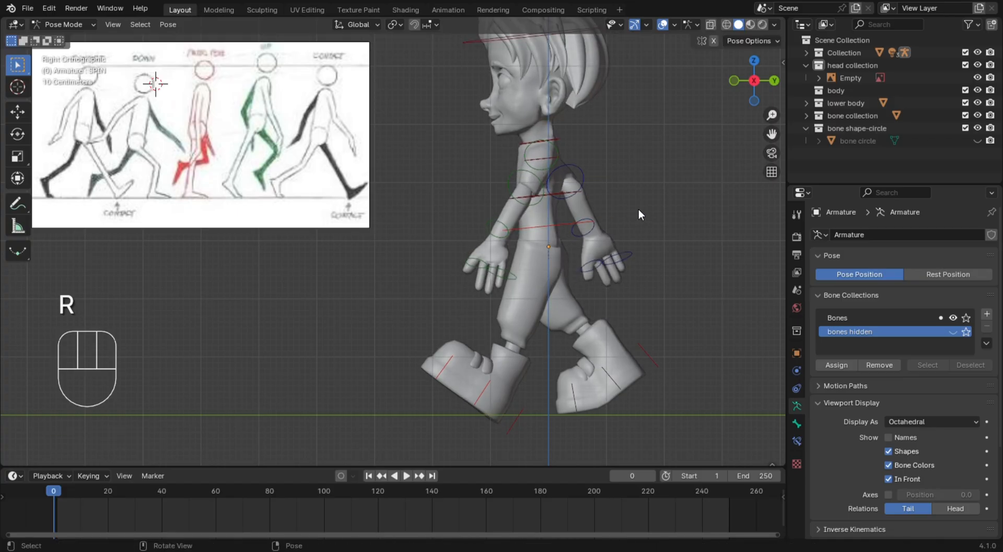
{"action": "left_click", "coordinate": [550, 157]}
{"action": "left_click", "coordinate": [554, 156]}
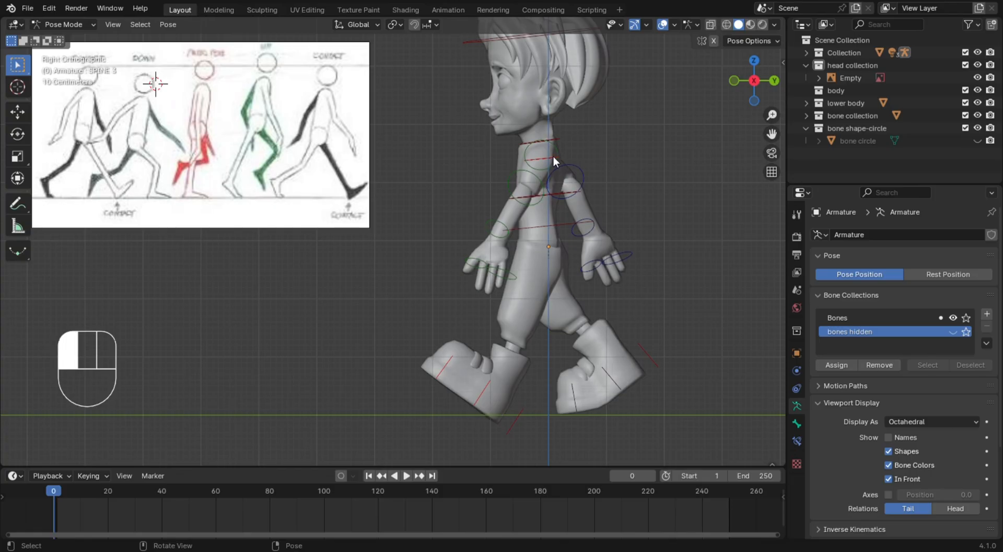
{"action": "key", "text": "r"}
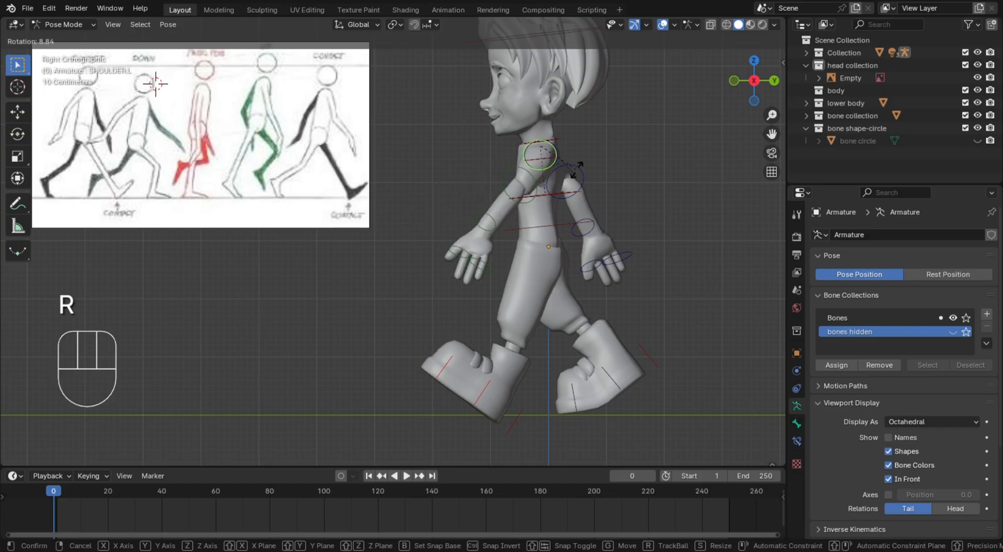
{"action": "left_click", "coordinate": [577, 176]}
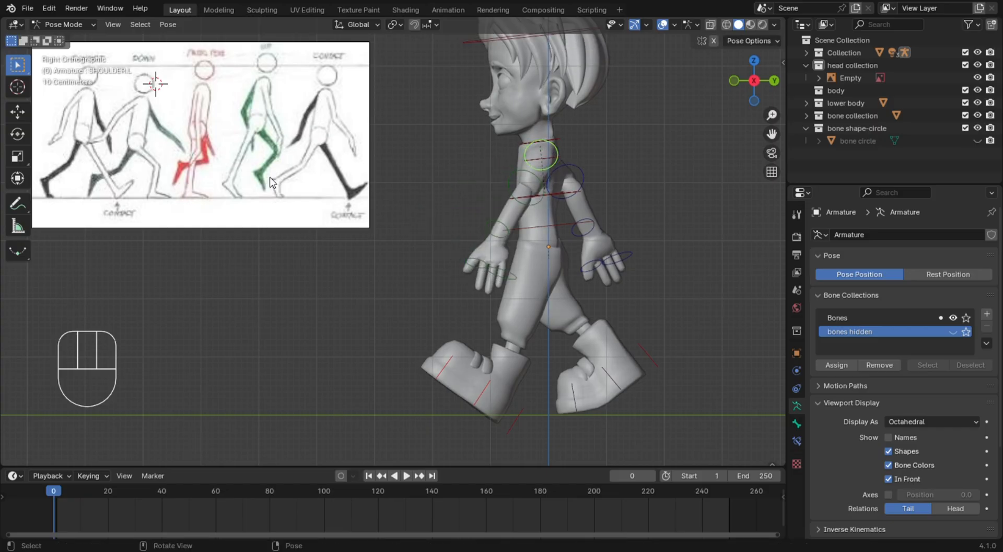
Reverse the arm swing in side view by rotating the left shoulder bone backward and the right upper arm bone forward
{"action": "left_click", "coordinate": [21, 134]}
{"action": "left_click_drag", "start_coordinate": [496, 129], "coordinate": [516, 165]}
{"action": "left_click", "coordinate": [636, 176]}
{"action": "middle_click_drag", "start_coordinate": [637, 175], "coordinate": [579, 194]}
{"action": "left_click", "coordinate": [546, 190]}
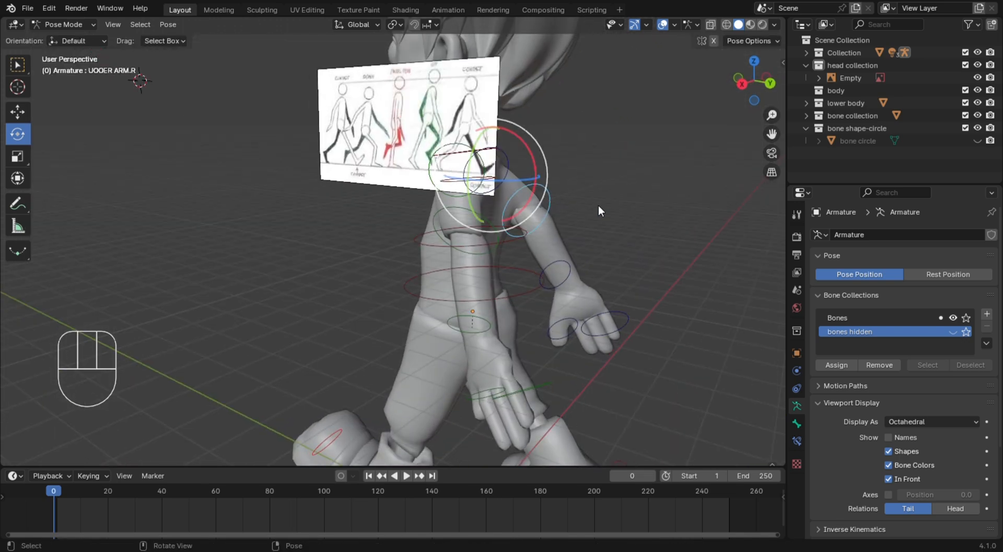
{"action": "key", "text": "KP_3"}
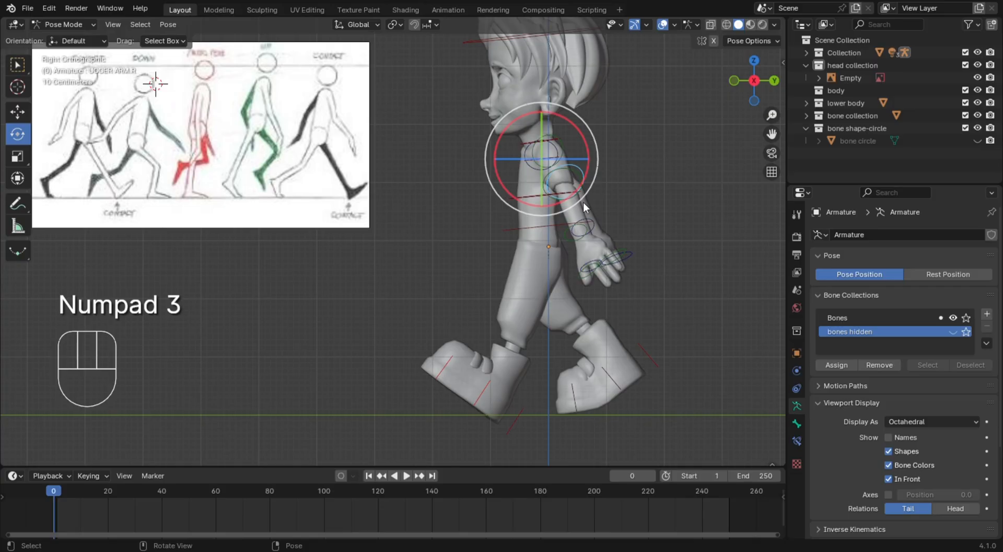
{"action": "left_click_drag", "start_coordinate": [584, 144], "coordinate": [568, 192]}
{"action": "left_click", "coordinate": [665, 184]}
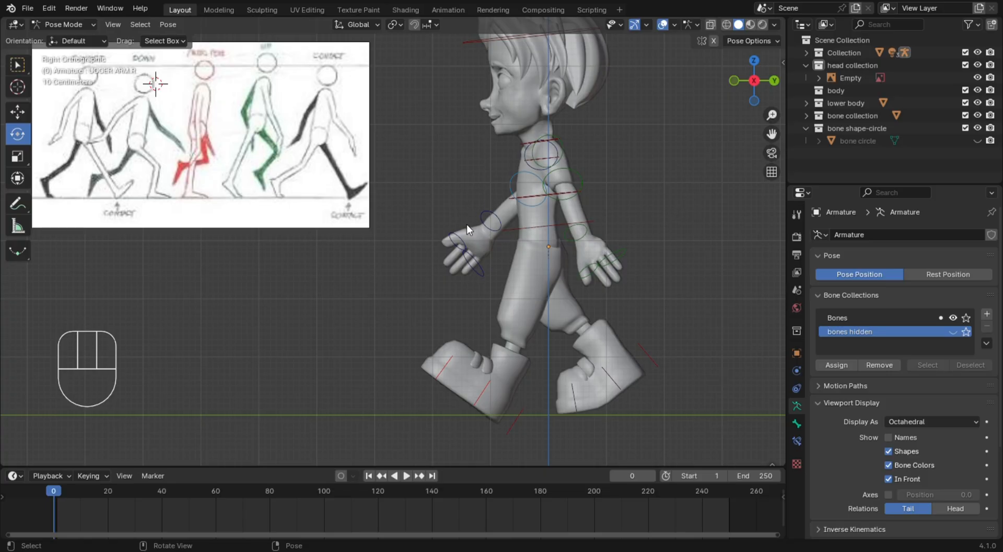
Rotate the right hand's control bones together about 8° in side view
{"action": "left_click_drag", "start_coordinate": [433, 222], "coordinate": [472, 270]}
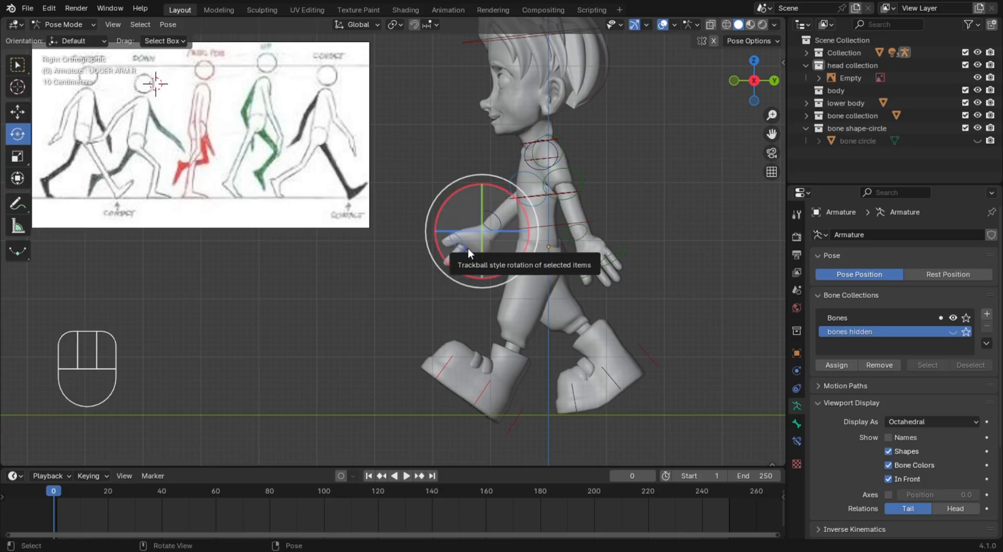
{"action": "key", "text": "r"}
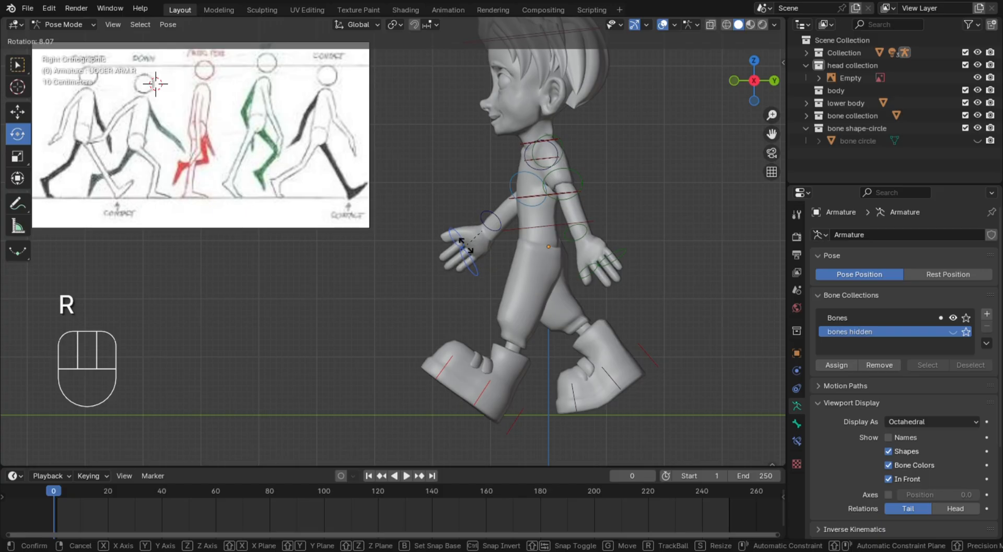
{"action": "left_click", "coordinate": [471, 245]}
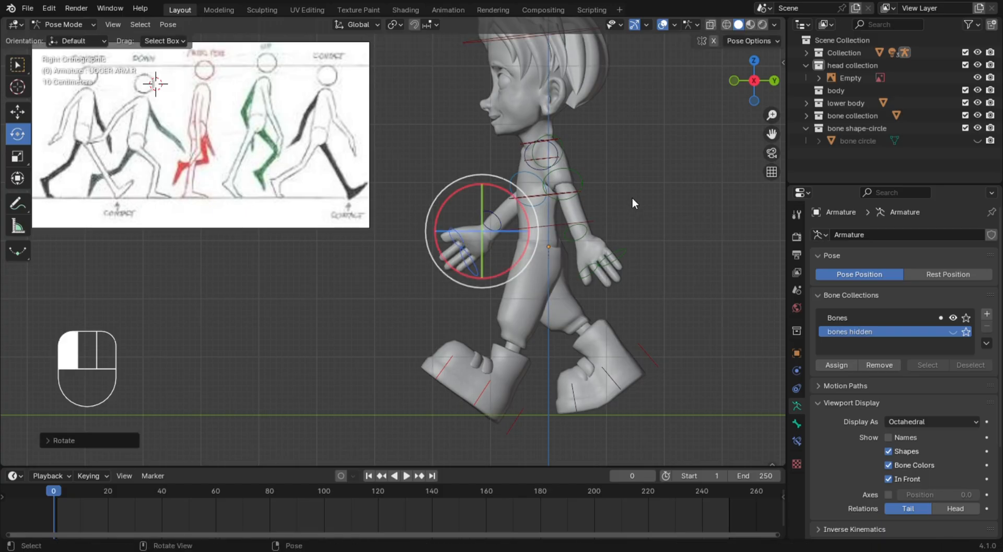
Select all the armature's bones and insert a keyframe for the contact pose at frame 0
{"action": "scroll", "coordinate": [645, 179], "scroll_direction": "down", "scroll_amount": 5}
{"action": "scroll", "coordinate": [601, 191], "scroll_direction": "up", "scroll_amount": 3}
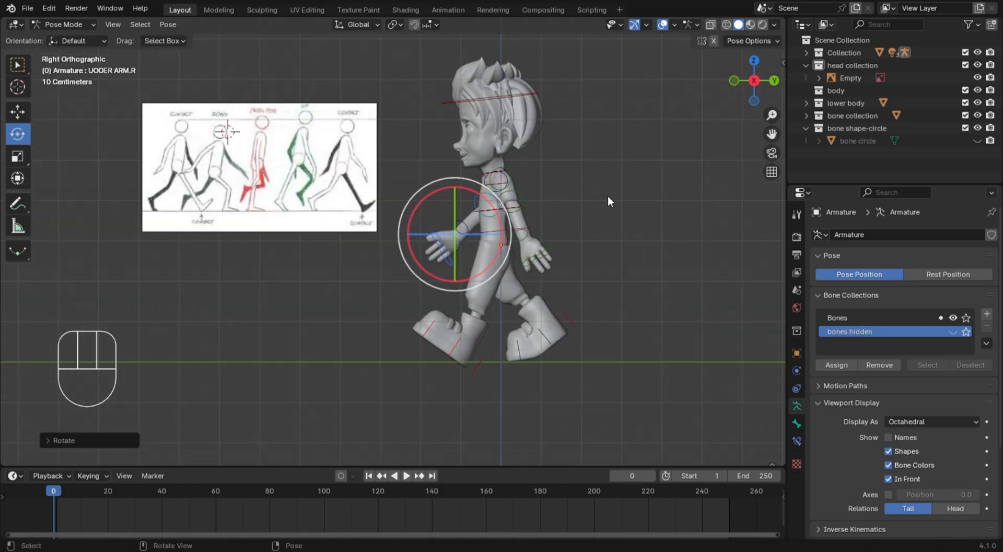
{"action": "left_click", "coordinate": [298, 99]}
{"action": "left_click", "coordinate": [21, 67]}
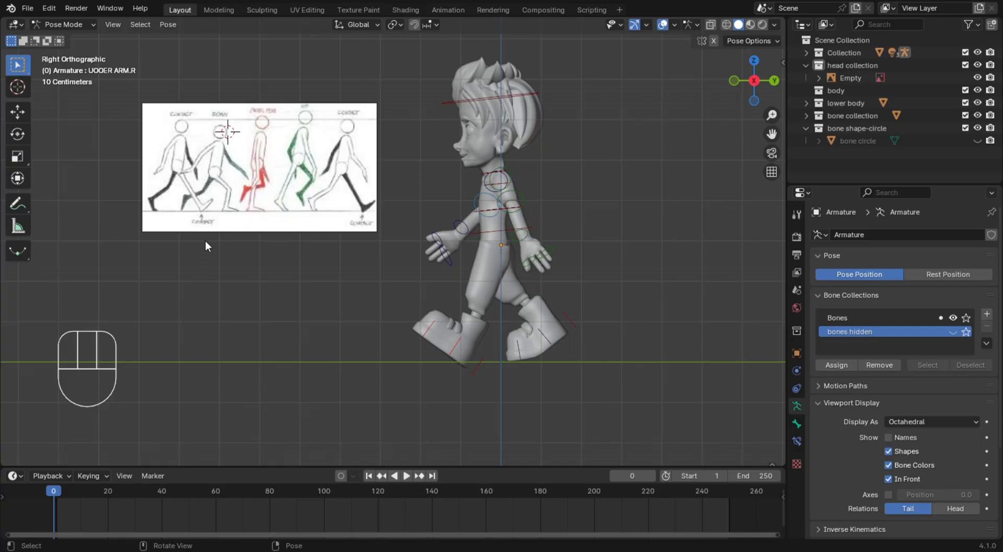
{"action": "left_click", "coordinate": [54, 490]}
{"action": "key", "text": "a"}
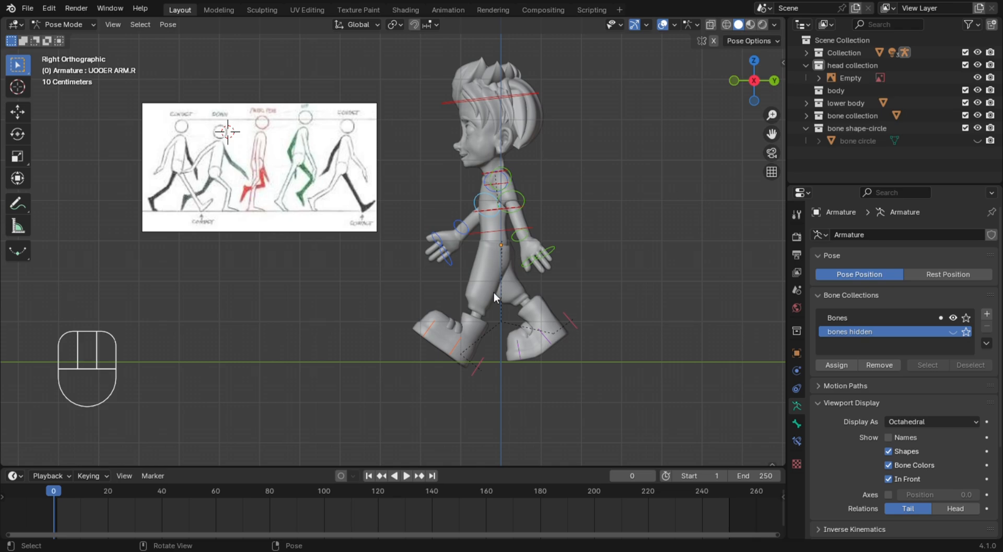
{"action": "key", "text": "i"}
{"action": "key", "text": "k"}
{"action": "key", "text": "k"}
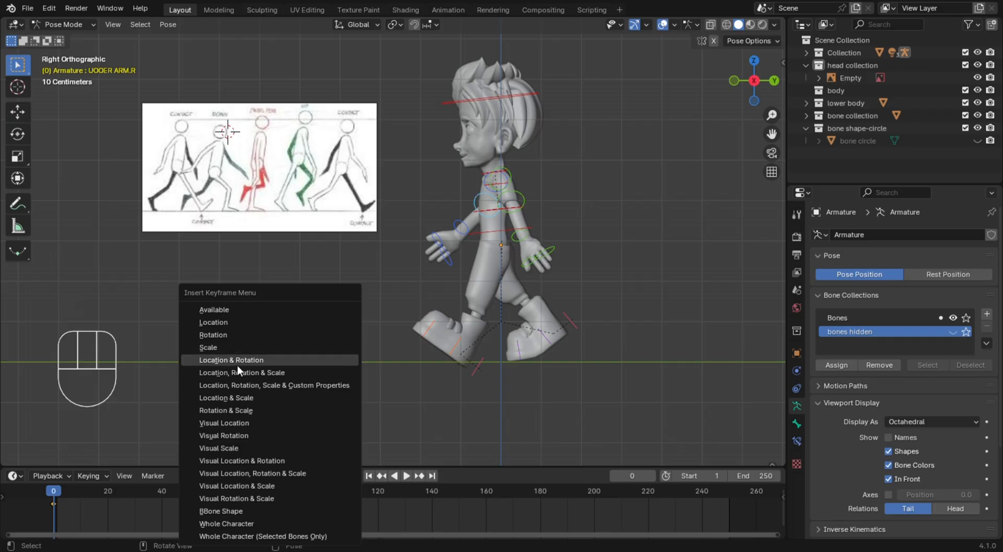
{"action": "left_click", "coordinate": [637, 401]}
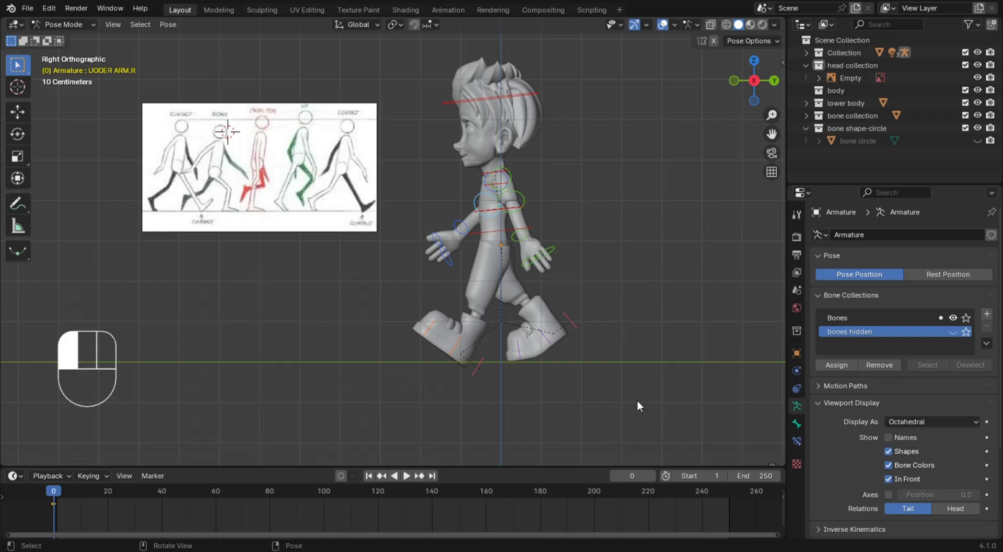
Try to copy the contact pose, paste it flipped at frame 13 and keyframe it, and scrub through the frames to check it
{"action": "left_click", "coordinate": [62, 490]}
{"action": "left_click_drag", "start_coordinate": [62, 490], "coordinate": [89, 493]}
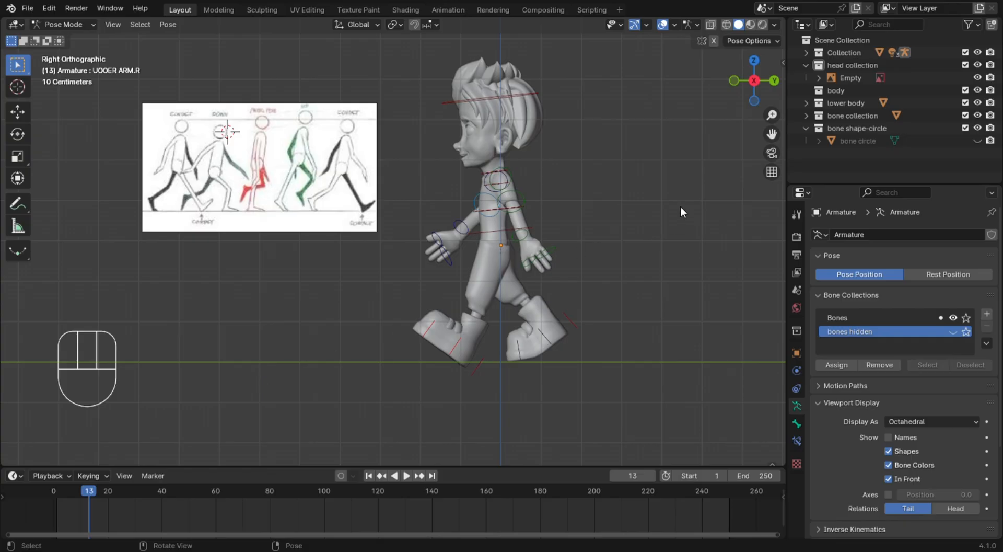
{"action": "key", "text": "a"}
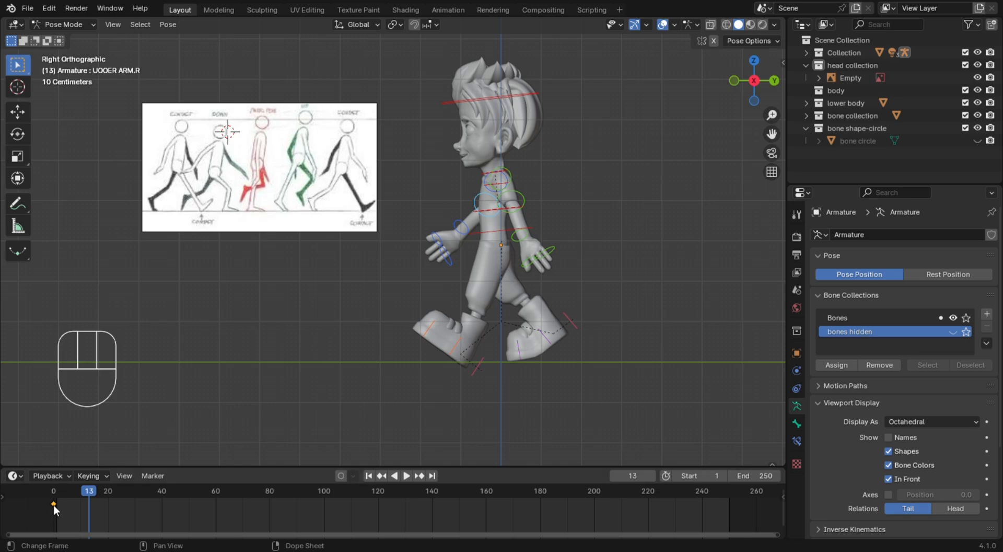
{"action": "left_click", "coordinate": [168, 24]}
{"action": "key", "text": "ctrl+c"}
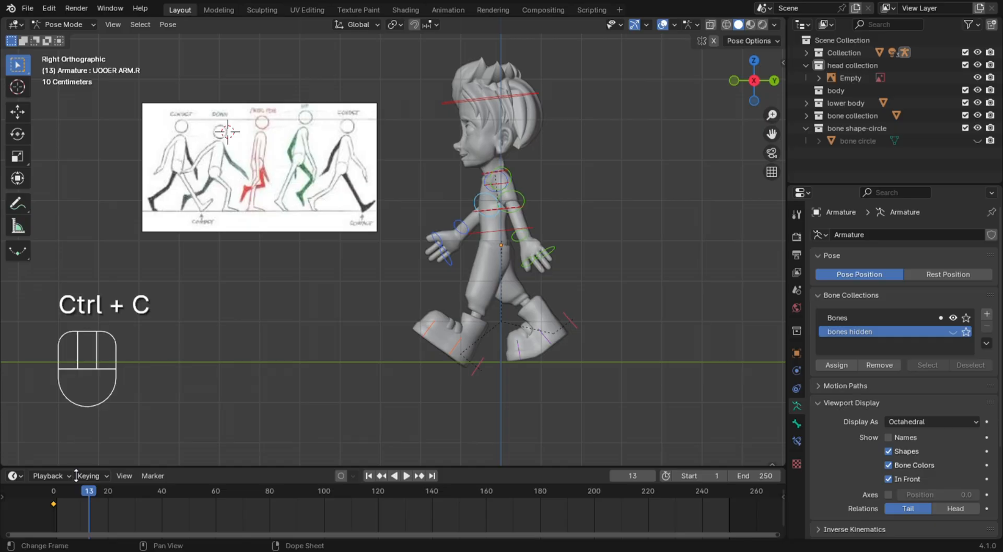
{"action": "key", "text": "ctrl+shift+v"}
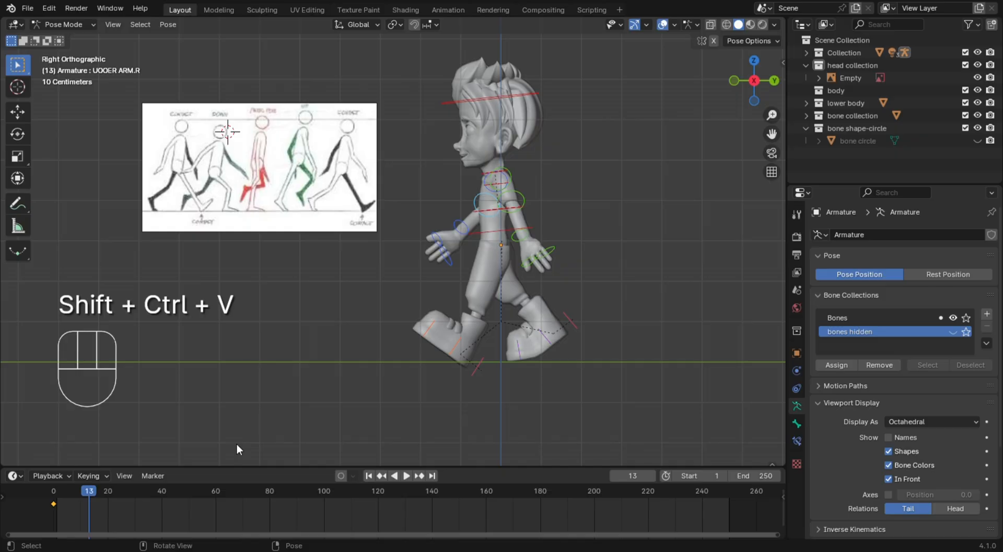
{"action": "key", "text": "i"}
{"action": "left_click", "coordinate": [54, 492]}
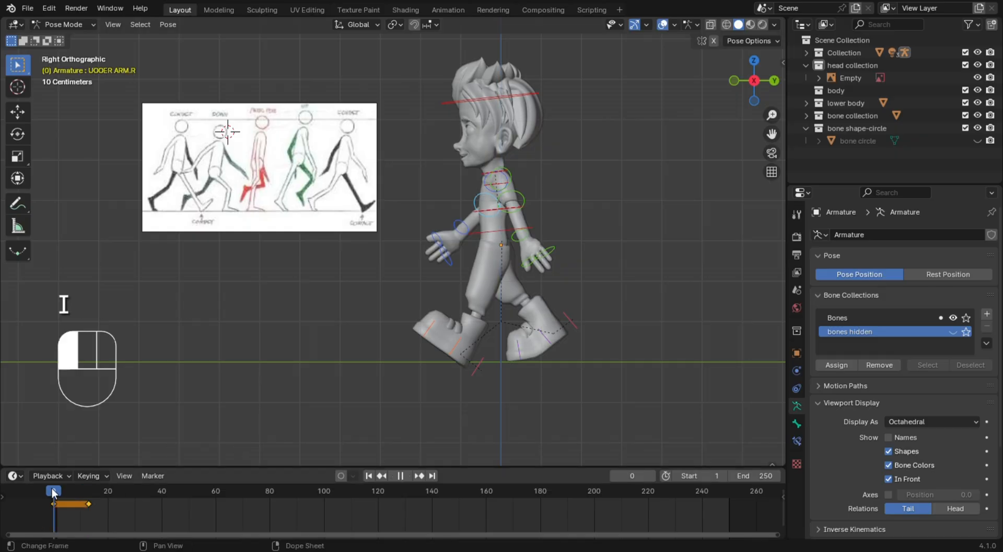
{"action": "left_click_drag", "start_coordinate": [53, 491], "coordinate": [95, 498]}
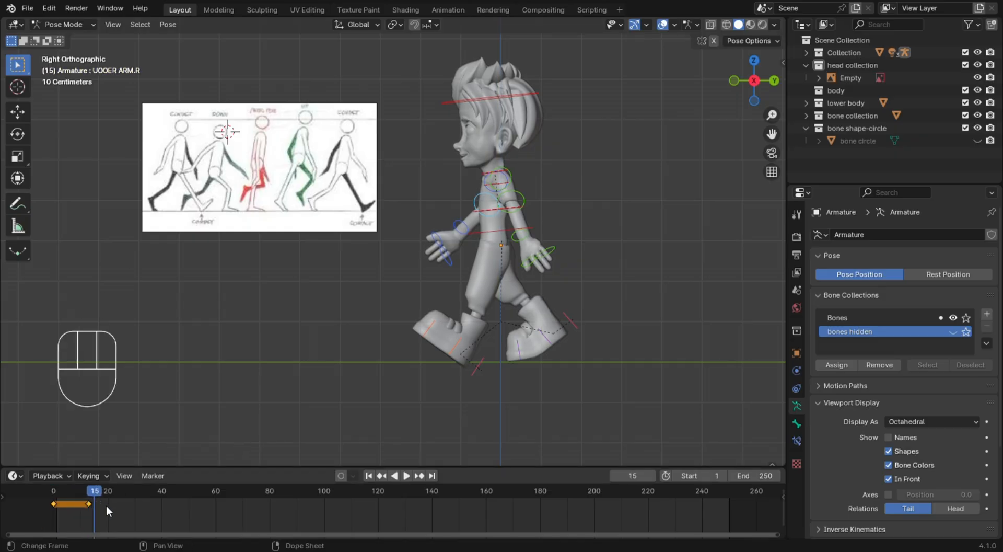
Delete the keyframes of all bones at frame 13
{"action": "right_click", "coordinate": [106, 506]}
{"action": "left_click", "coordinate": [95, 505]}
{"action": "left_click", "coordinate": [93, 510]}
{"action": "left_click", "coordinate": [175, 407]}
{"action": "left_click", "coordinate": [354, 323]}
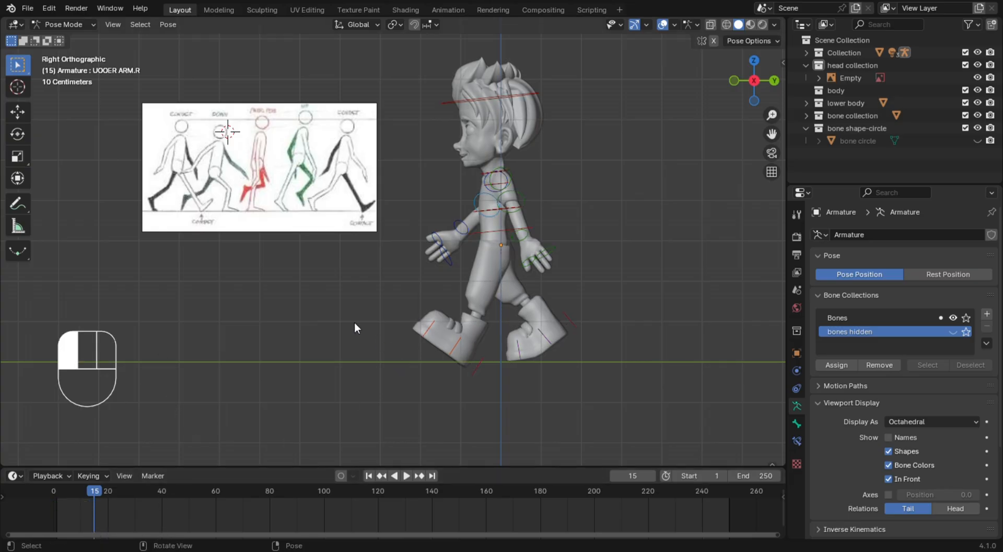
{"action": "key", "text": "a"}
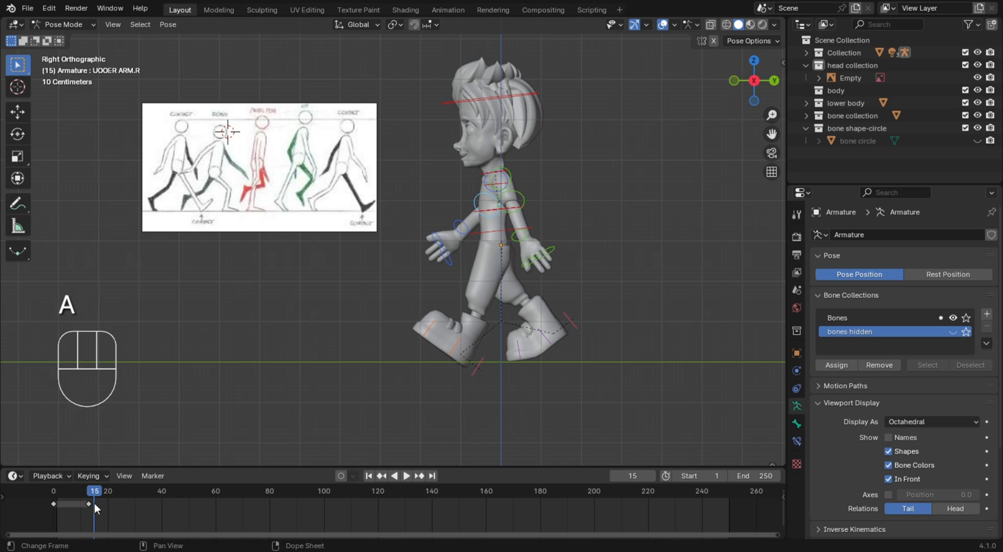
{"action": "left_click", "coordinate": [94, 503]}
{"action": "key", "text": "x"}
{"action": "left_click", "coordinate": [103, 501]}
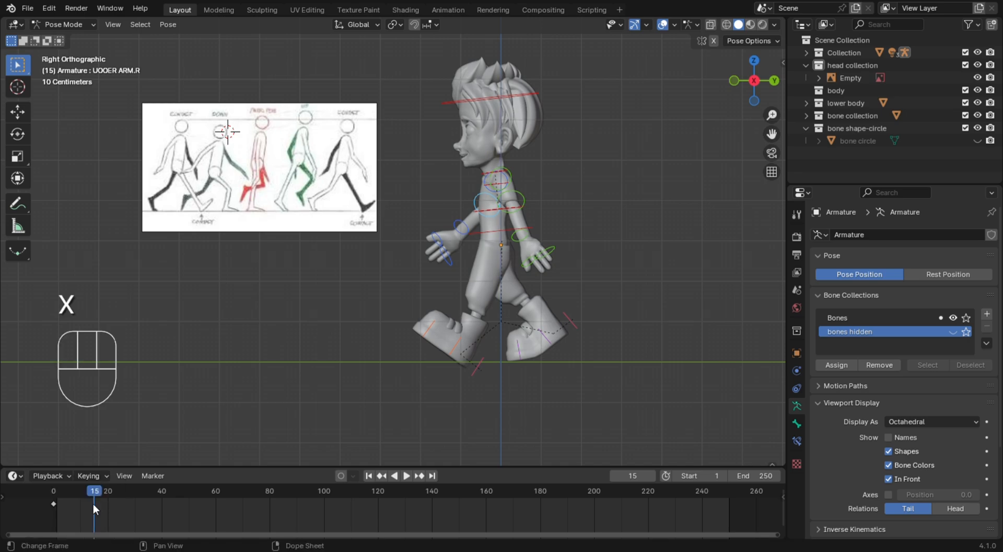
Copy the frame 0 keyframes and paste them flipped as the opposite contact pose, placing them at frame 13
{"action": "left_click", "coordinate": [57, 506]}
{"action": "key", "text": "ctrl+c"}
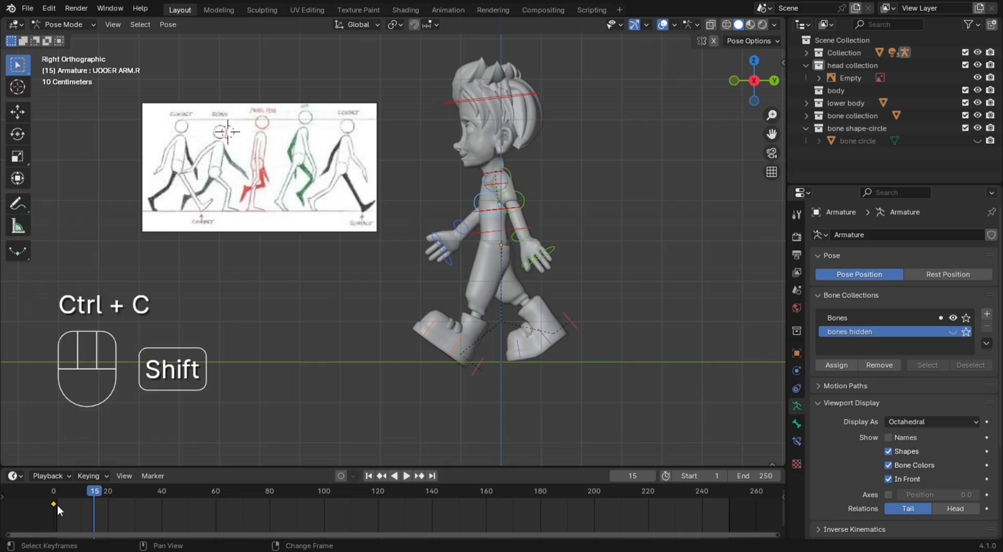
{"action": "key", "text": "ctrl+shift+v"}
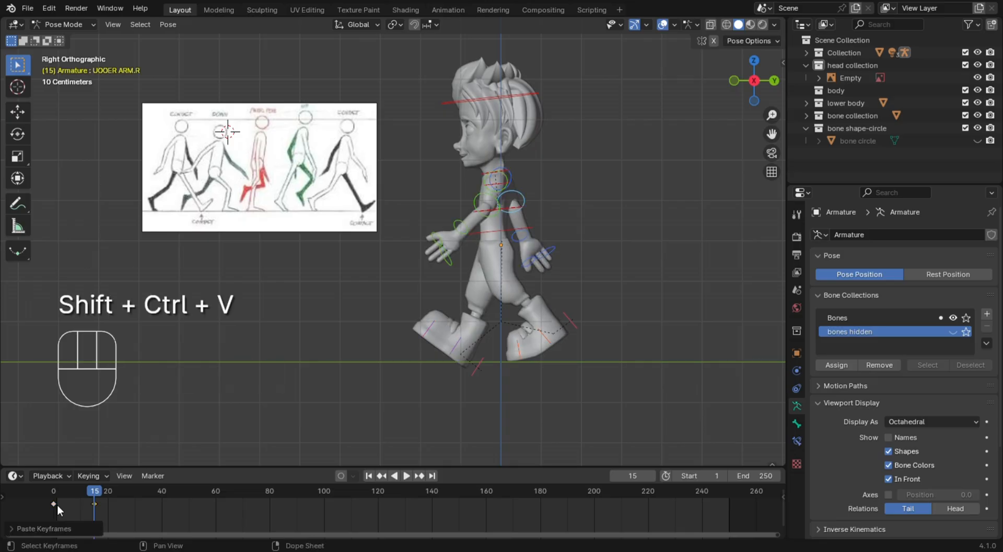
{"action": "left_click_drag", "start_coordinate": [96, 503], "coordinate": [75, 503]}
{"action": "left_click", "coordinate": [89, 494]}
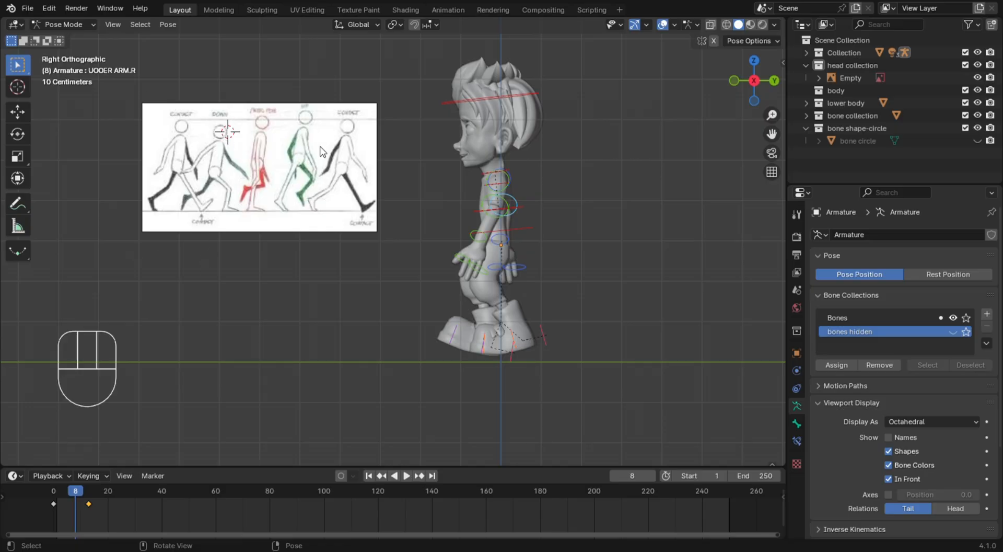
At frame 4, move the left foot's IK target about 0.15 m forward and down, and rotate it about 22° to flatten the foot
{"action": "left_click", "coordinate": [63, 493]}
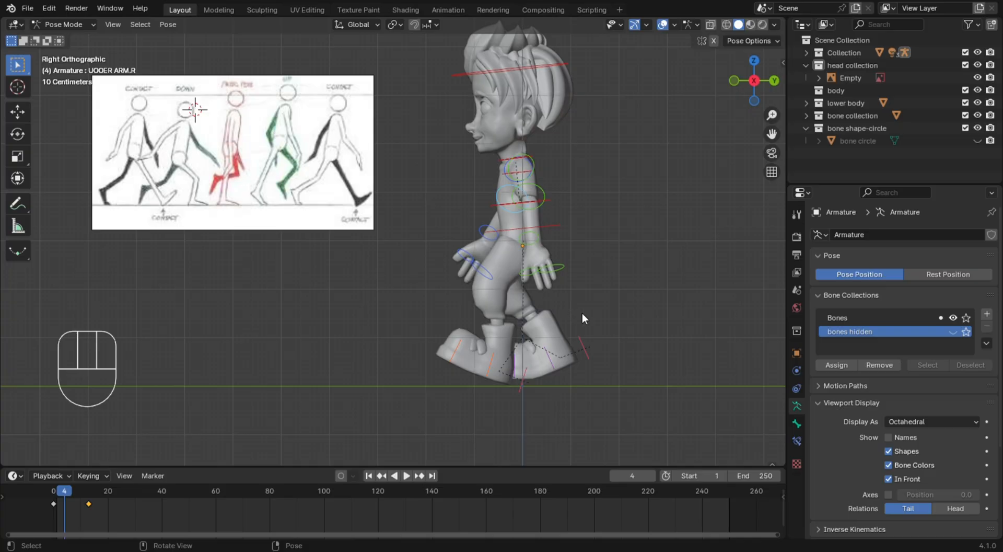
{"action": "middle_click_drag", "start_coordinate": [556, 296], "coordinate": [539, 291], "text": "shift"}
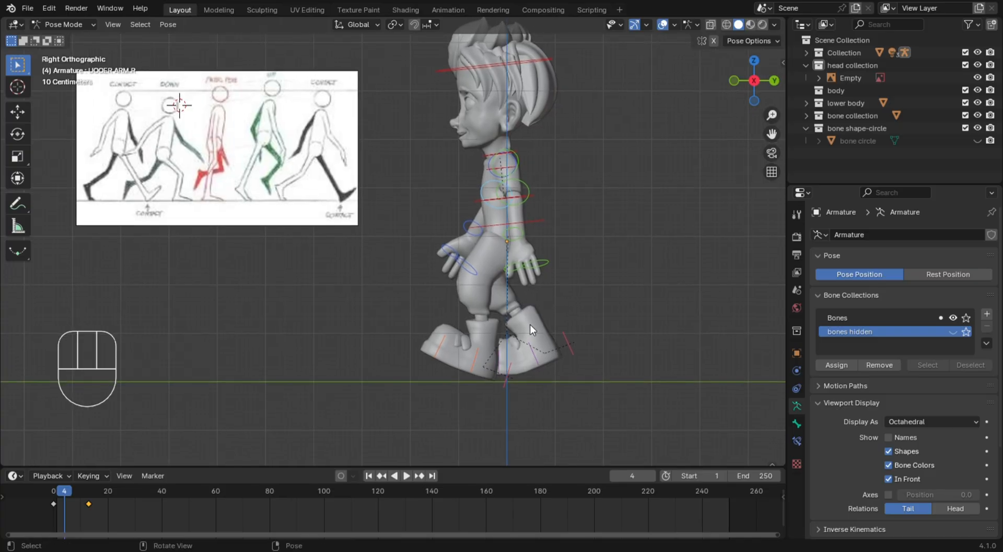
{"action": "left_click", "coordinate": [513, 372]}
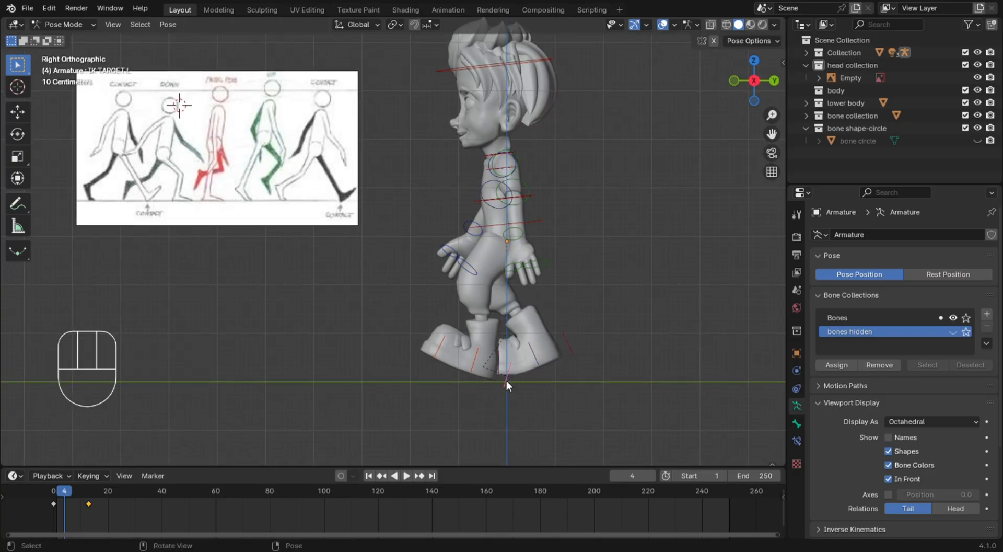
{"action": "key", "text": "g"}
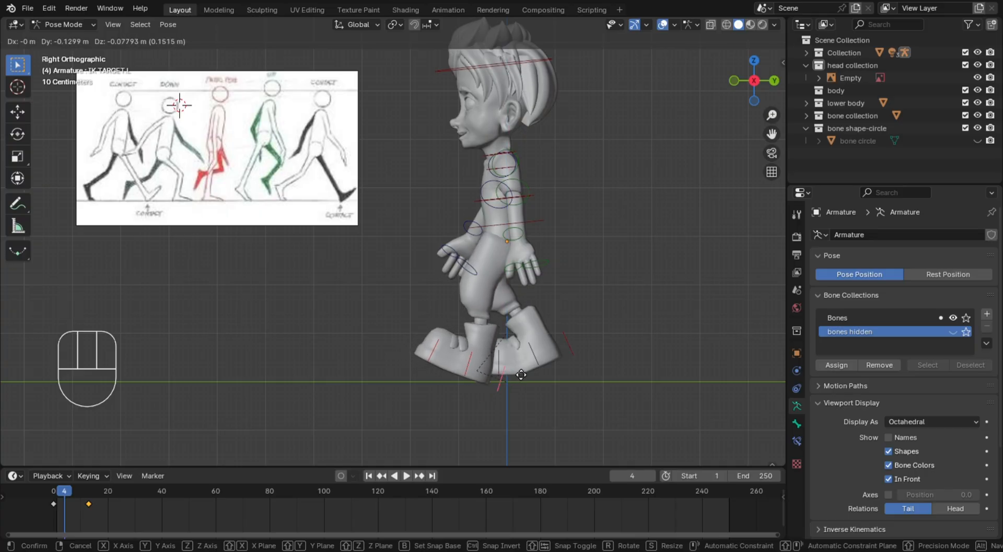
{"action": "left_click", "coordinate": [485, 374]}
{"action": "key", "text": "r"}
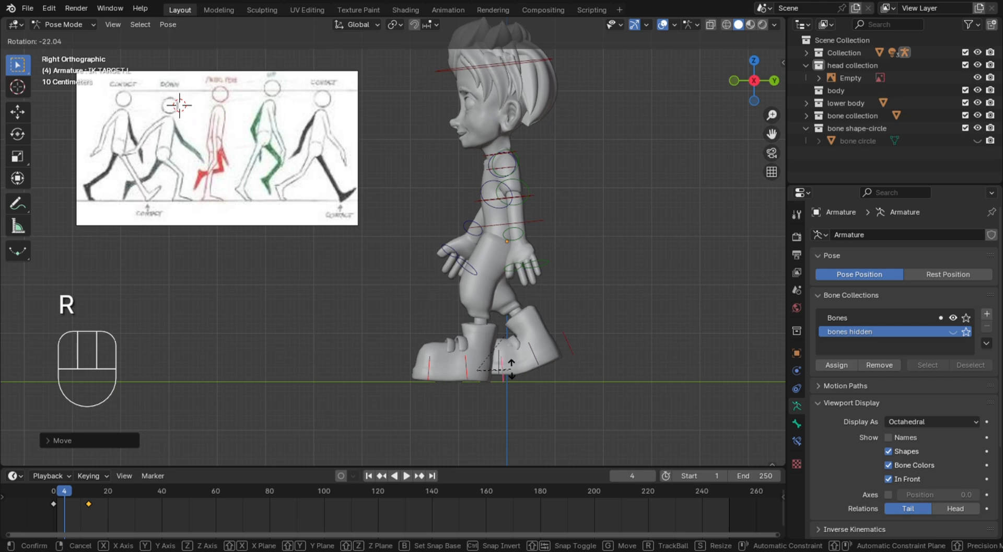
{"action": "left_click", "coordinate": [512, 368]}
Move the right foot's IK target backward, rotate it about 12° and shift it farther back and up to raise the heel
{"action": "left_click", "coordinate": [576, 350]}
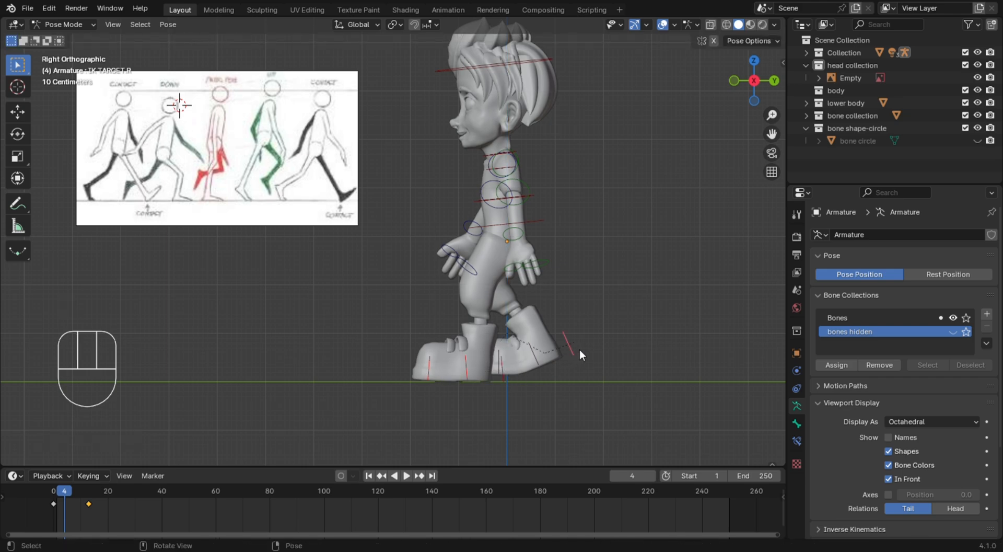
{"action": "key", "text": "g"}
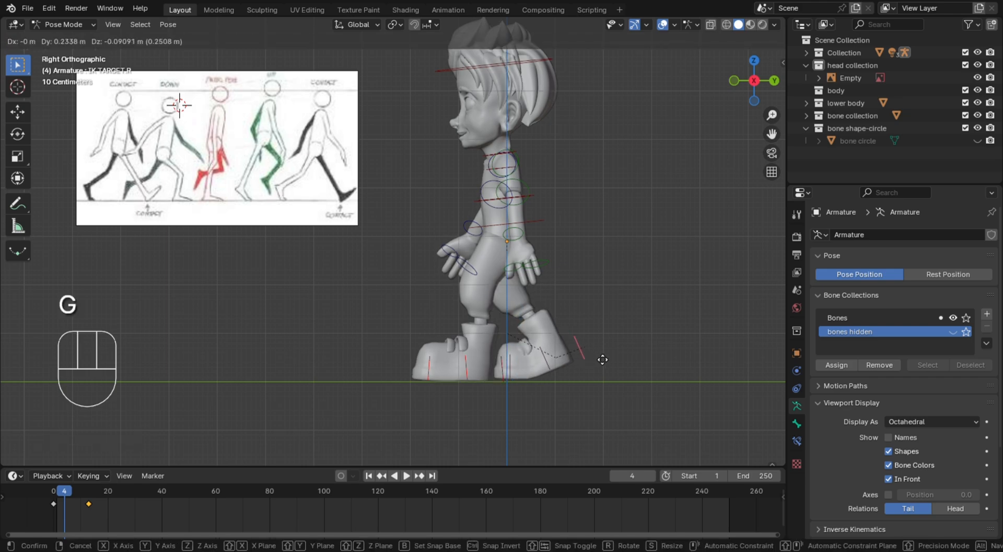
{"action": "left_click", "coordinate": [607, 353]}
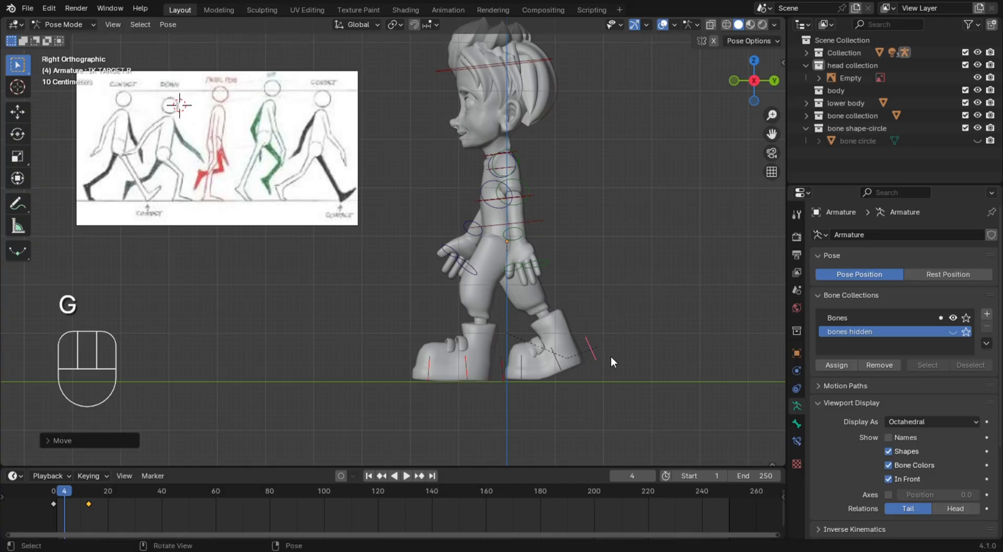
{"action": "key", "text": "r"}
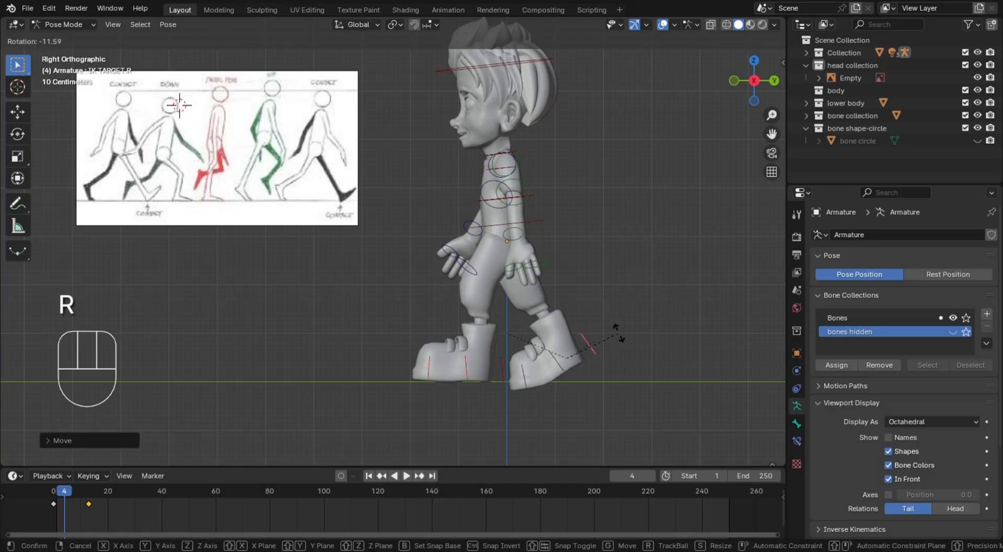
{"action": "left_click", "coordinate": [619, 335]}
{"action": "key", "text": "g"}
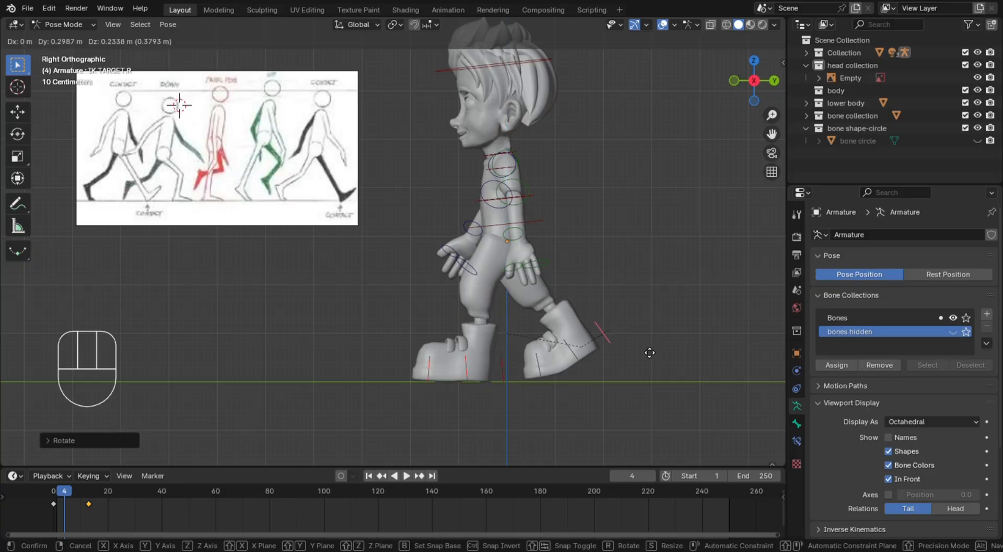
{"action": "left_click", "coordinate": [621, 336]}
Lower the body about 0.13 m and shift it about 0.08 m backward with the lowest spine bone
{"action": "left_click", "coordinate": [509, 233]}
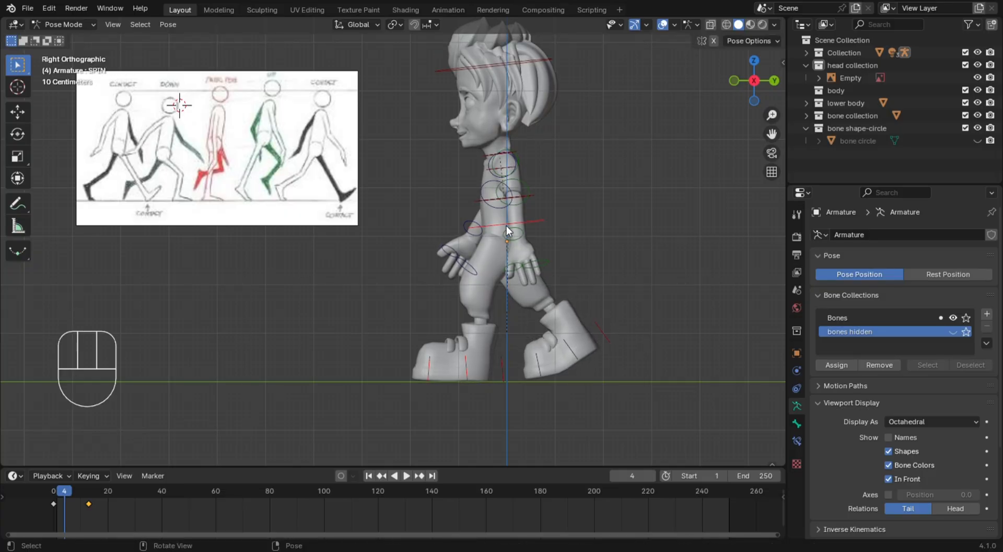
{"action": "key", "text": "g"}
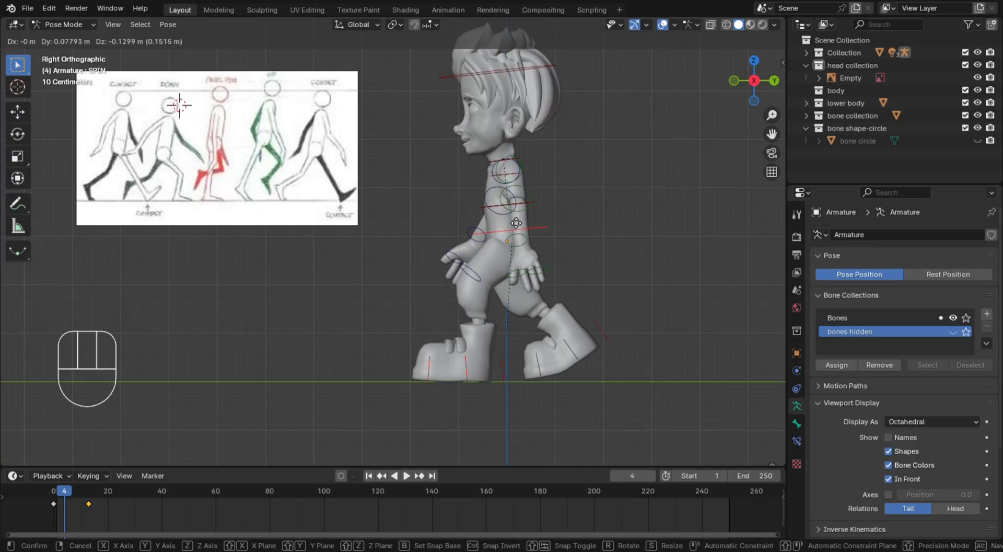
{"action": "left_click", "coordinate": [516, 223]}
{"action": "left_click", "coordinate": [581, 360]}
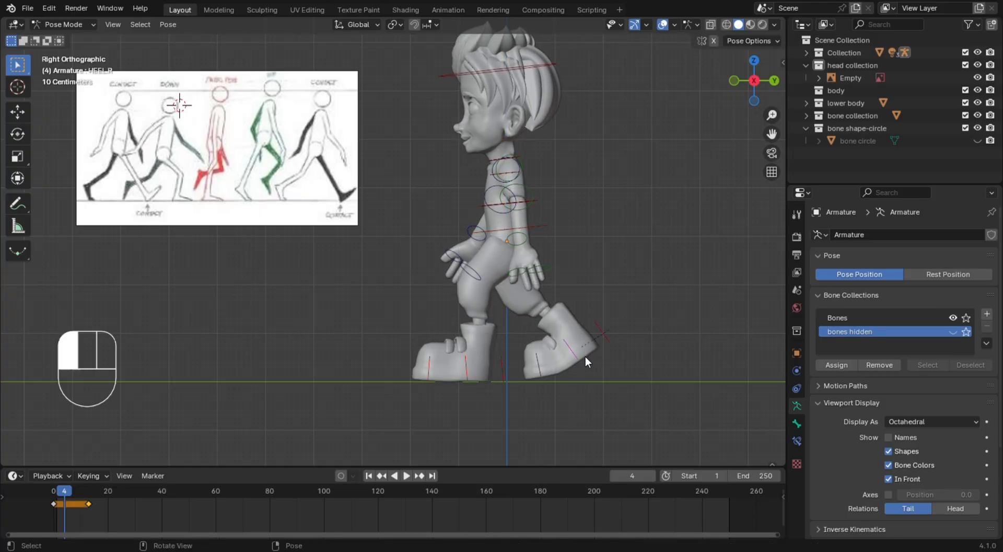
Rotate the right heel bone about 12° to point the toe down, then raise the right foot's IK target slightly
{"action": "left_click_drag", "start_coordinate": [585, 356], "coordinate": [519, 369]}
{"action": "key", "text": "r"}
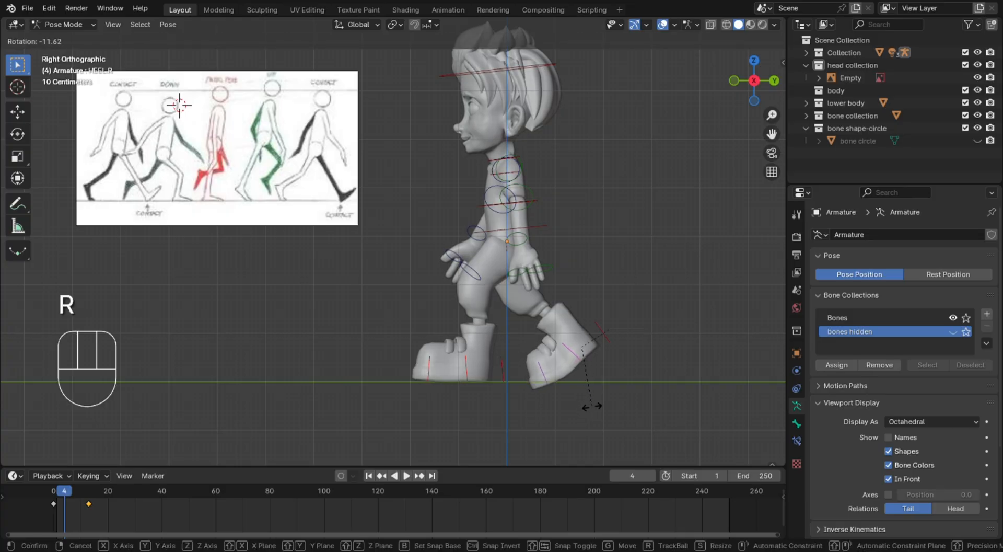
{"action": "left_click", "coordinate": [607, 378]}
{"action": "left_click", "coordinate": [609, 339]}
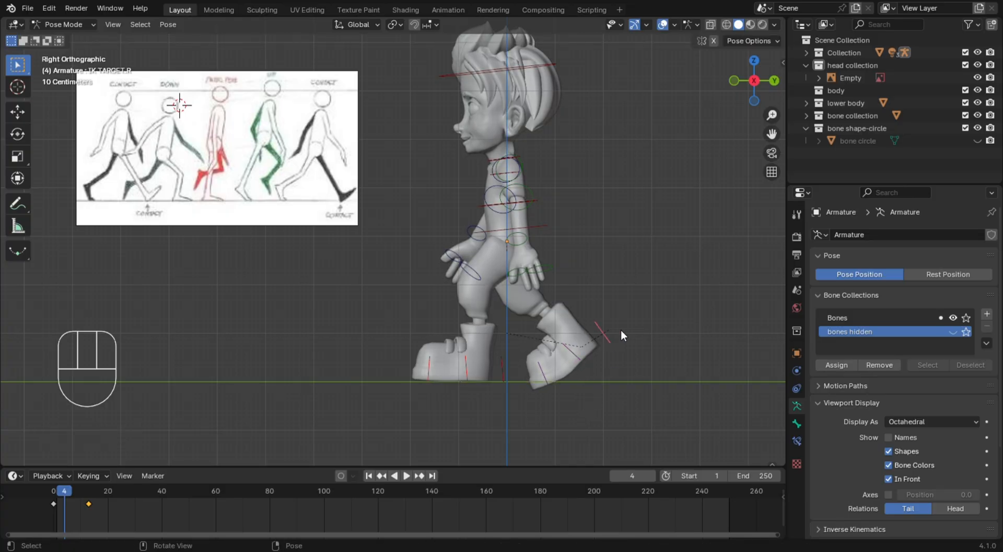
{"action": "key", "text": "g"}
{"action": "left_click", "coordinate": [622, 323]}
Tilt the right foot's IK target further toe-down and shift it slightly up and backward to lift the trailing heel
{"action": "key", "text": "r"}
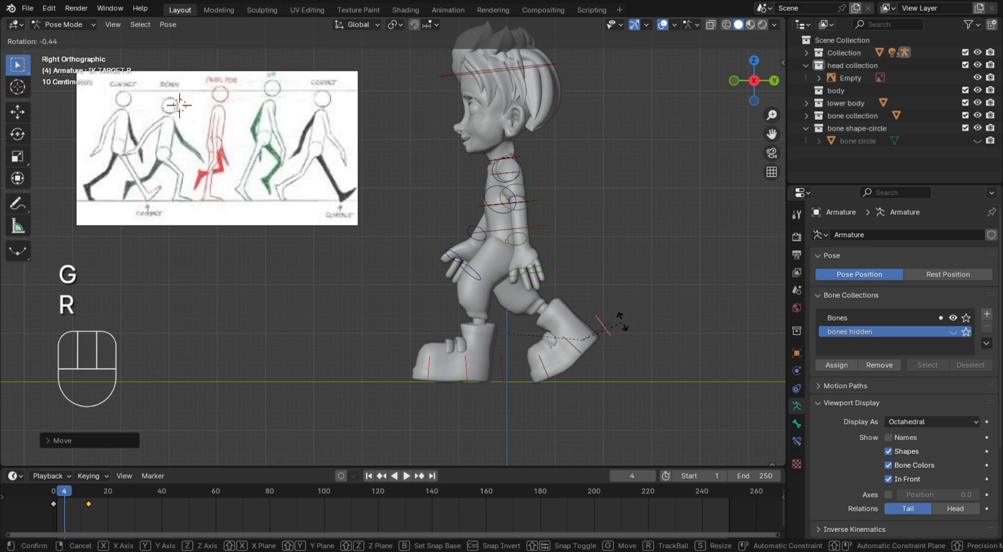
{"action": "key", "text": "g"}
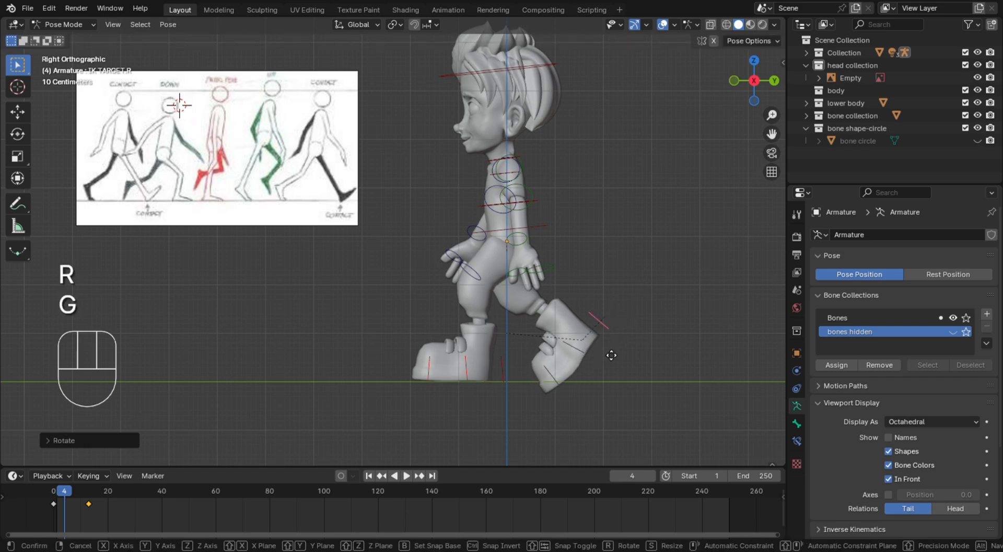
{"action": "left_click", "coordinate": [604, 324]}
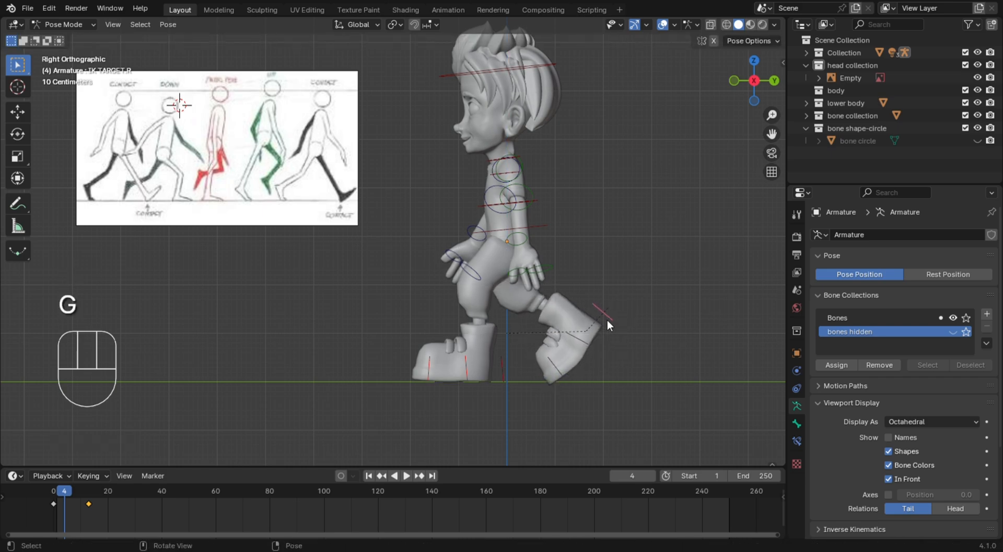
{"action": "key", "text": "r"}
{"action": "left_click", "coordinate": [611, 328]}
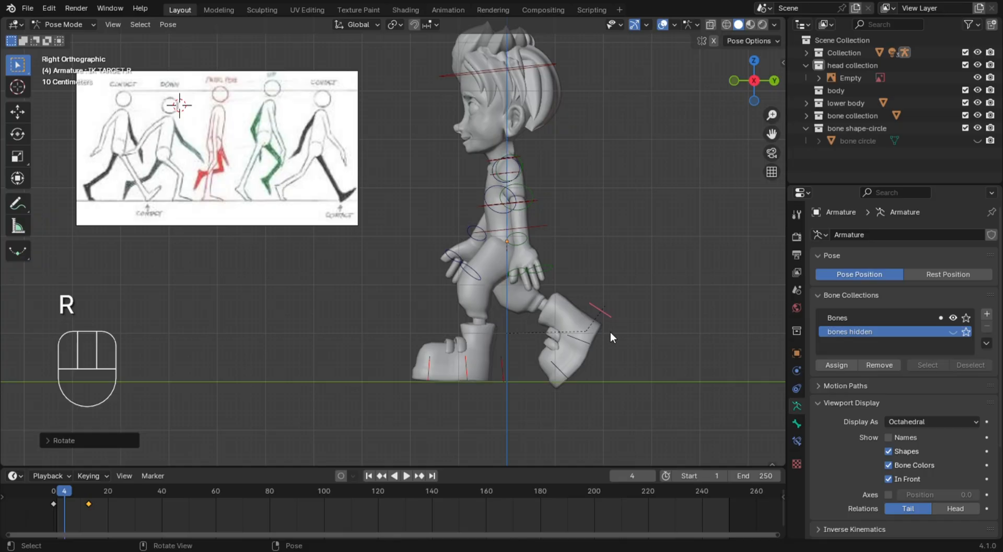
{"action": "key", "text": "g"}
{"action": "left_click", "coordinate": [619, 337]}
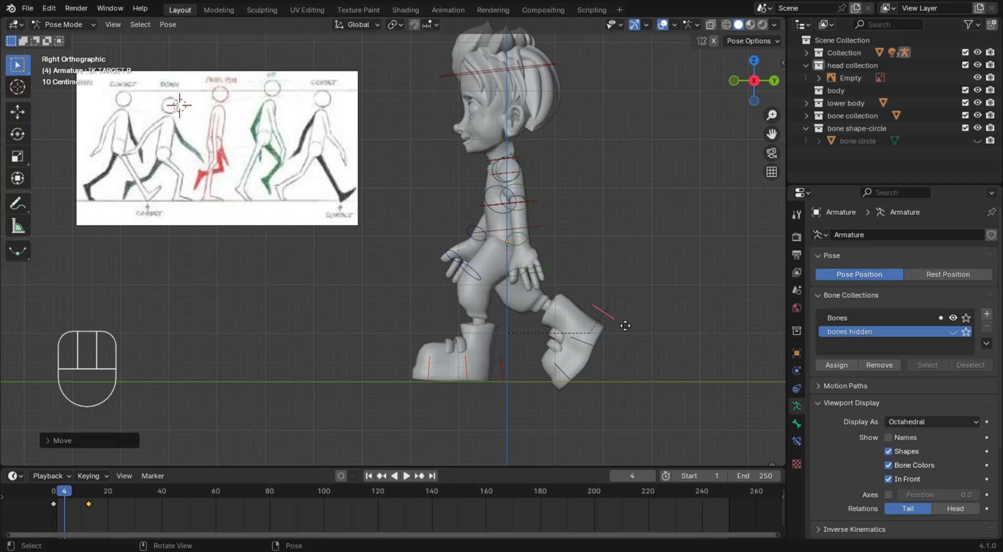
{"action": "key", "text": "g"}
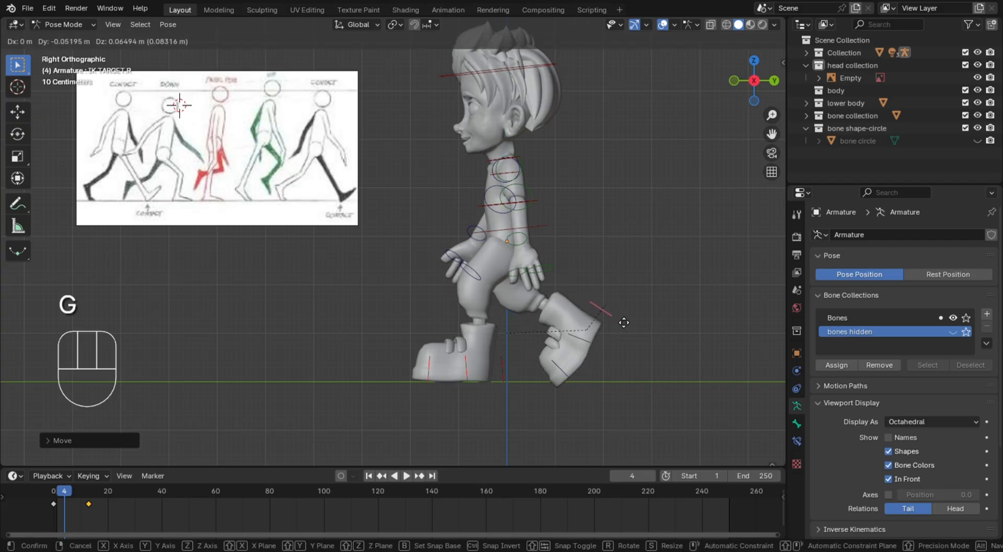
{"action": "left_click", "coordinate": [626, 323]}
Raise the body about 0.08 m with the lowest spine bone
{"action": "left_click", "coordinate": [540, 234]}
{"action": "key", "text": "g"}
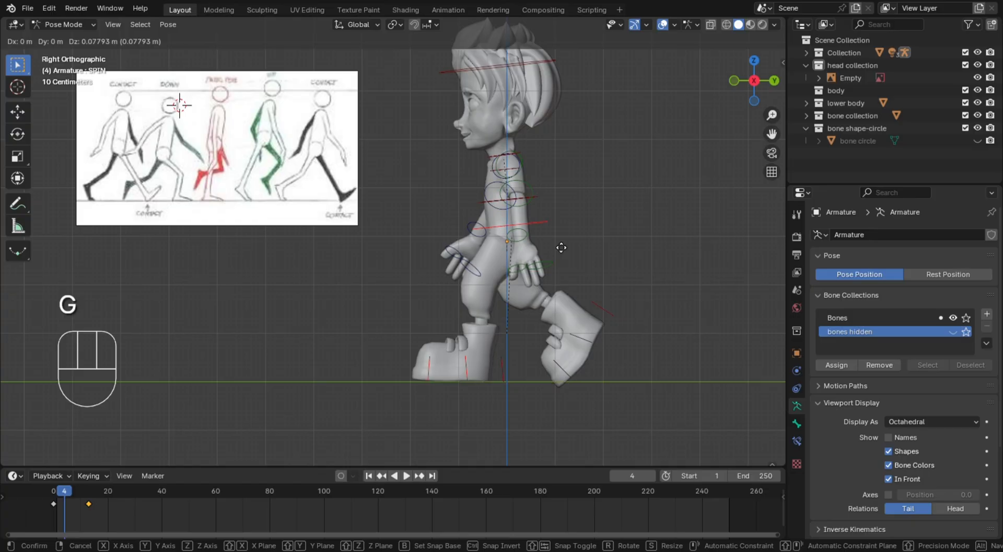
{"action": "left_click", "coordinate": [557, 241]}
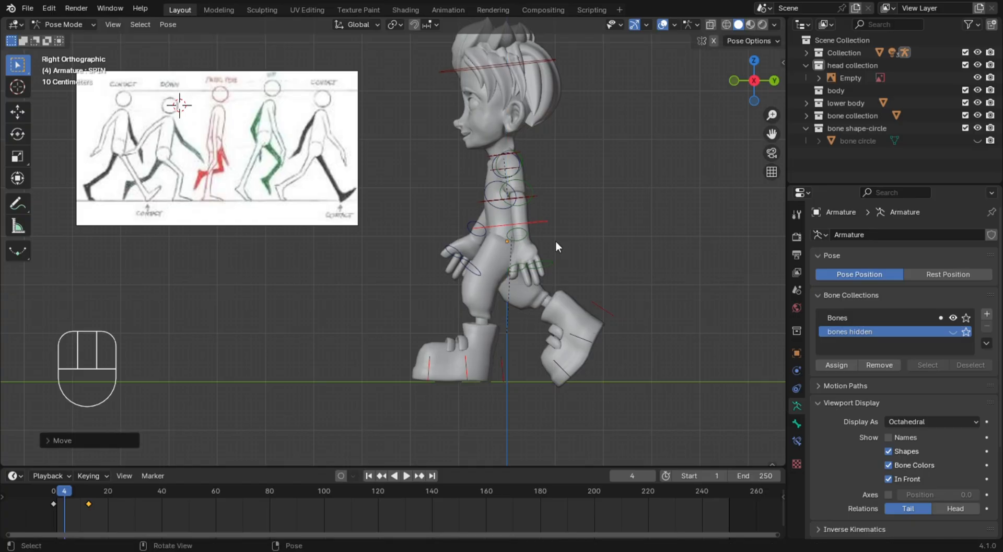
{"action": "left_click", "coordinate": [577, 223]}
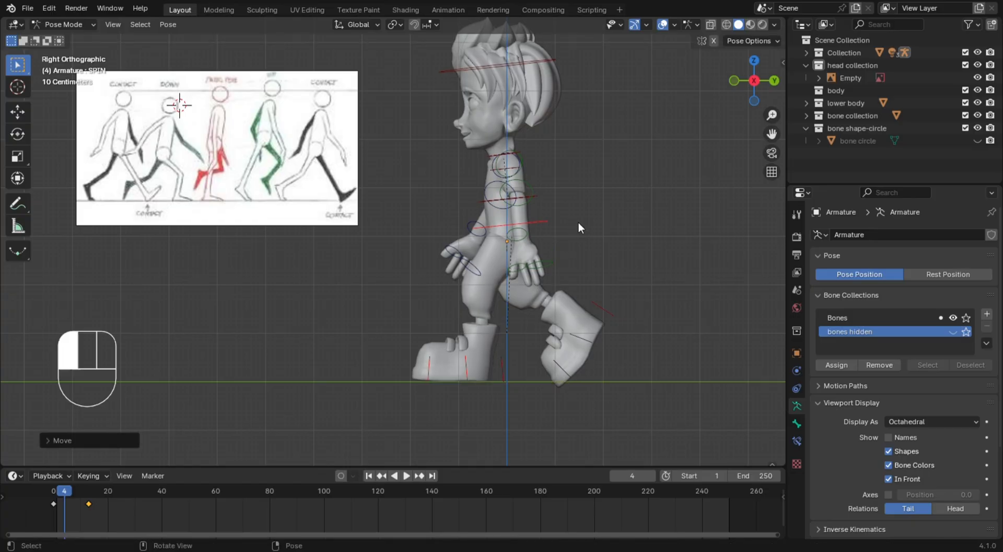
Rotate the left shoulder bone about 19° in side view to swing the left arm backward
{"action": "left_click", "coordinate": [520, 155]}
{"action": "middle_click_drag", "start_coordinate": [563, 190], "coordinate": [581, 199]}
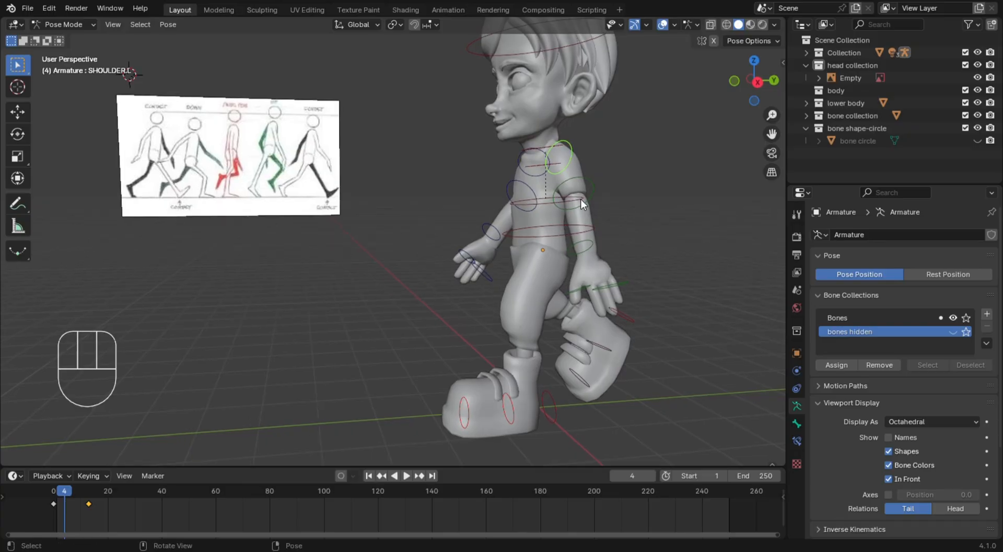
{"action": "key", "text": "KP_3"}
{"action": "key", "text": "r"}
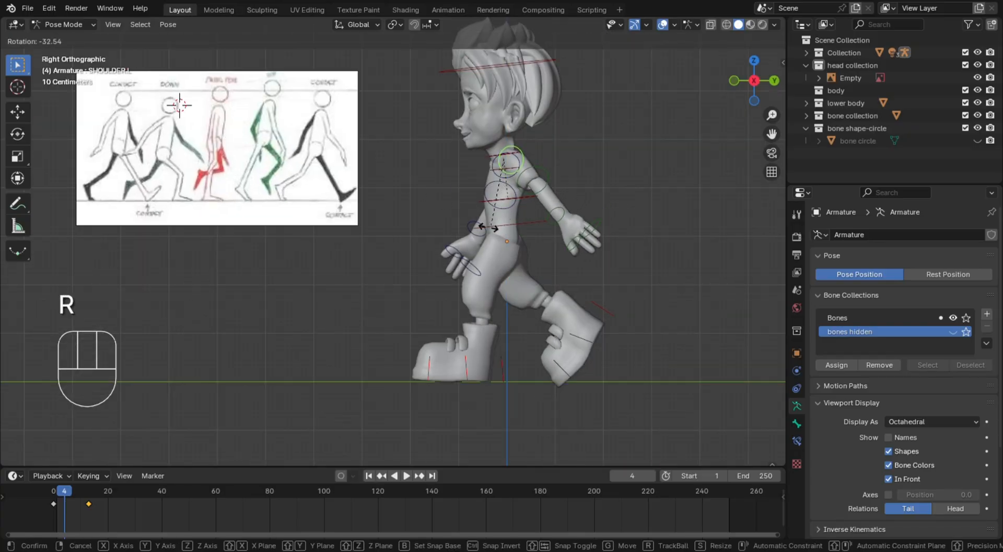
{"action": "left_click", "coordinate": [463, 250]}
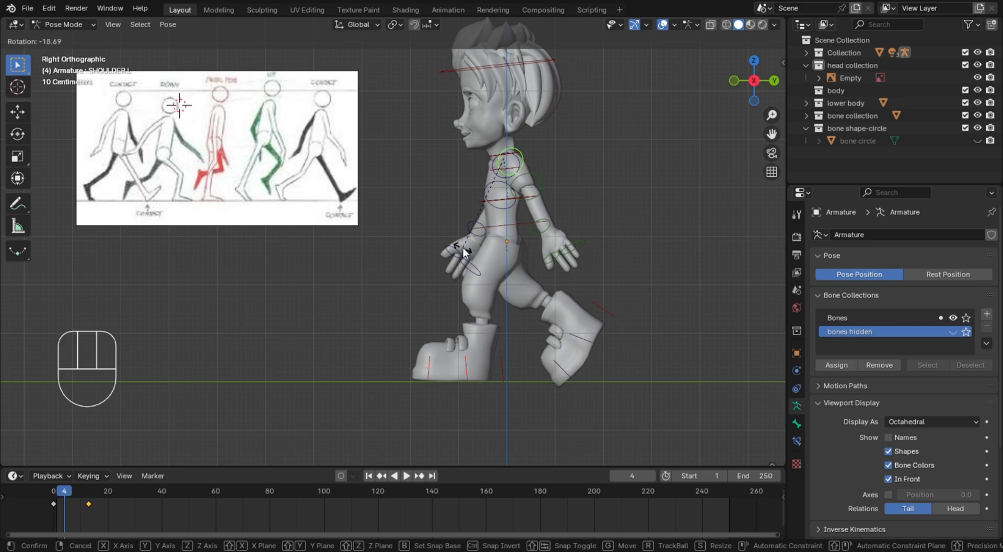
{"action": "key", "text": "r"}
{"action": "left_click", "coordinate": [541, 189]}
Refine the left arm's backward swing by alternately rotating its upper arm and shoulder bones
{"action": "left_click", "coordinate": [540, 189]}
{"action": "key", "text": "r"}
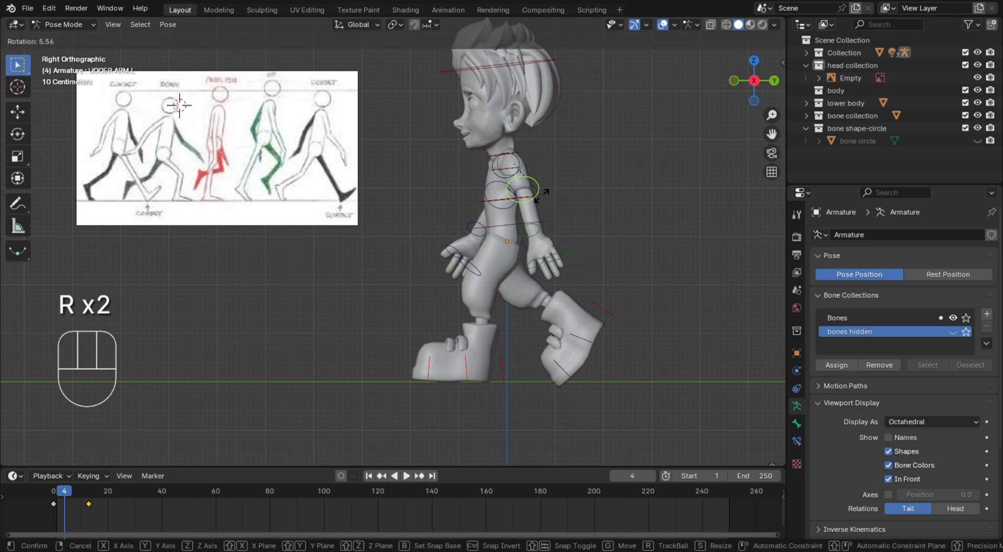
{"action": "left_click", "coordinate": [541, 195]}
{"action": "left_click", "coordinate": [522, 160]}
{"action": "key", "text": "r"}
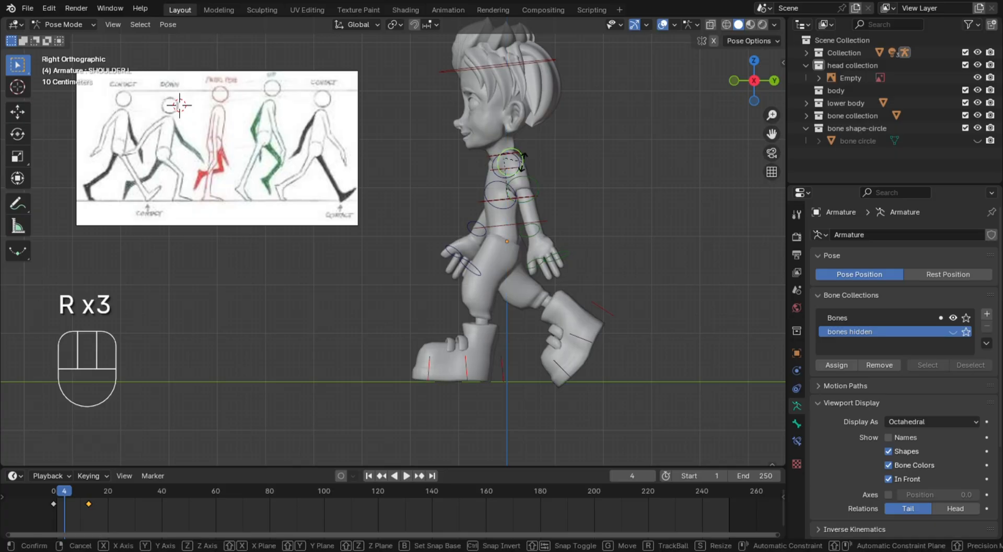
{"action": "left_click", "coordinate": [536, 179]}
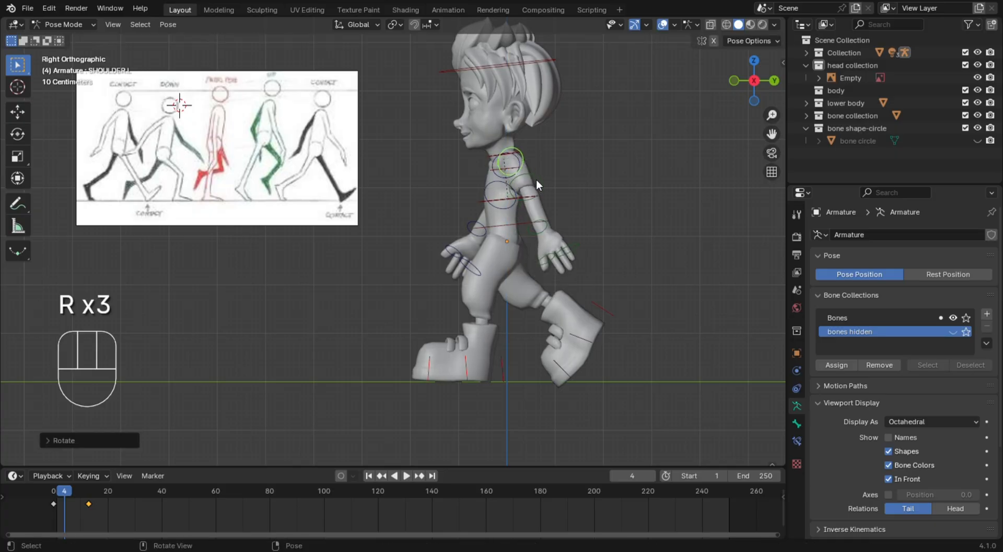
{"action": "left_click", "coordinate": [537, 181]}
{"action": "key", "text": "r"}
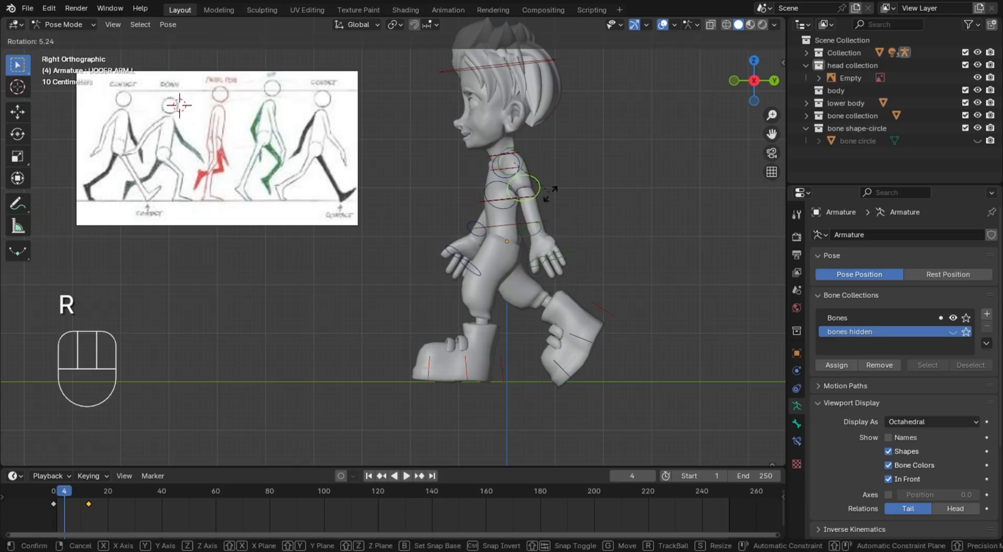
{"action": "left_click", "coordinate": [569, 204]}
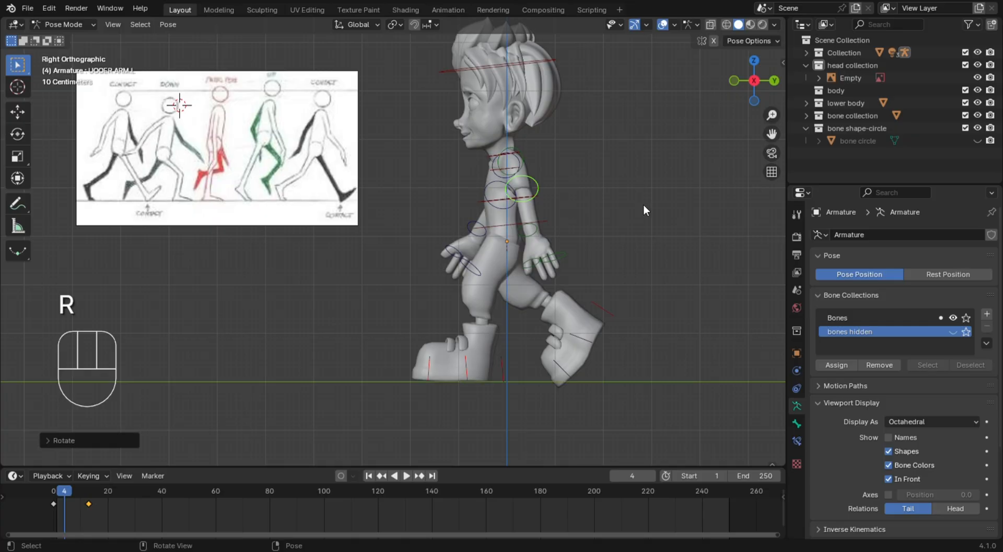
Rotate the right shoulder and upper arm bones in side view to swing the right arm farther forward
{"action": "middle_click_drag", "start_coordinate": [601, 205], "coordinate": [426, 223]}
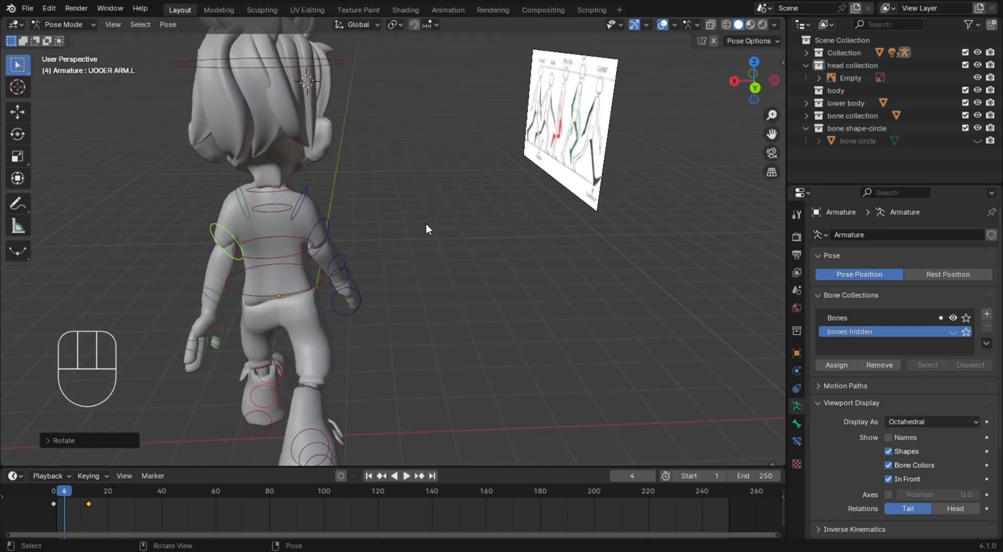
{"action": "left_click", "coordinate": [304, 204]}
{"action": "key", "text": "KP_3"}
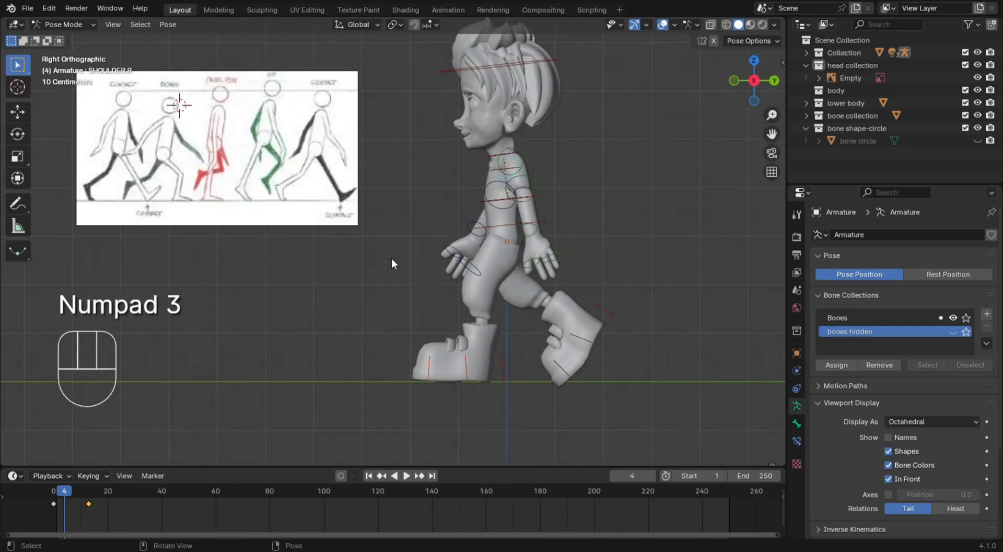
{"action": "key", "text": "r"}
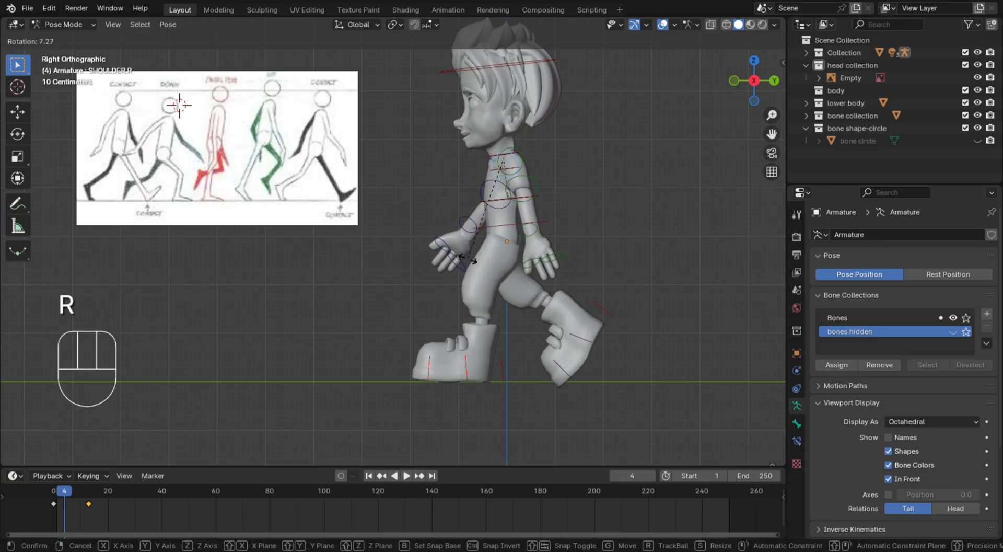
{"action": "left_click", "coordinate": [502, 199]}
{"action": "left_click", "coordinate": [482, 192]}
{"action": "key", "text": "r"}
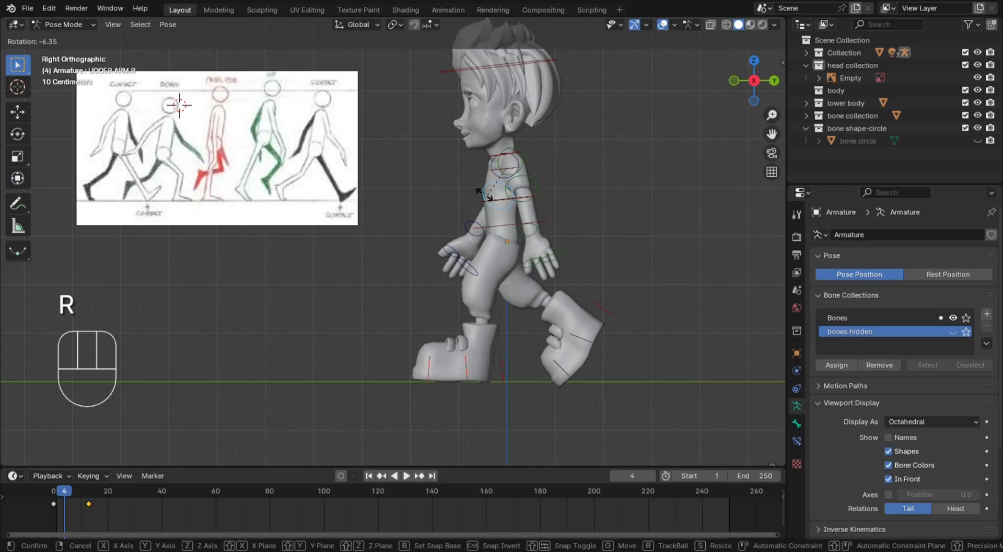
{"action": "left_click", "coordinate": [485, 191]}
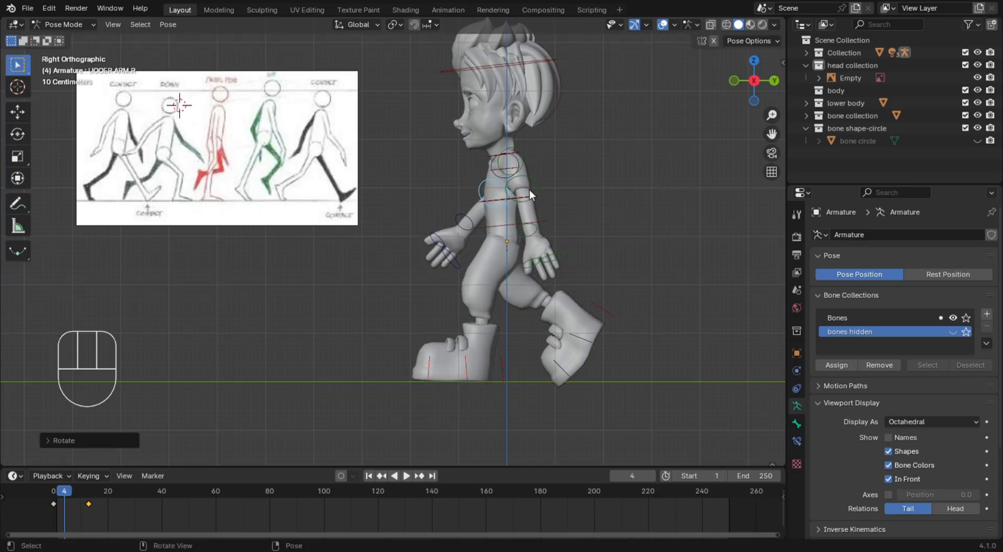
Rotate the left shoulder bone to swing the left arm farther backward, and check the pose from the front
{"action": "left_click", "coordinate": [525, 167]}
{"action": "key", "text": "r"}
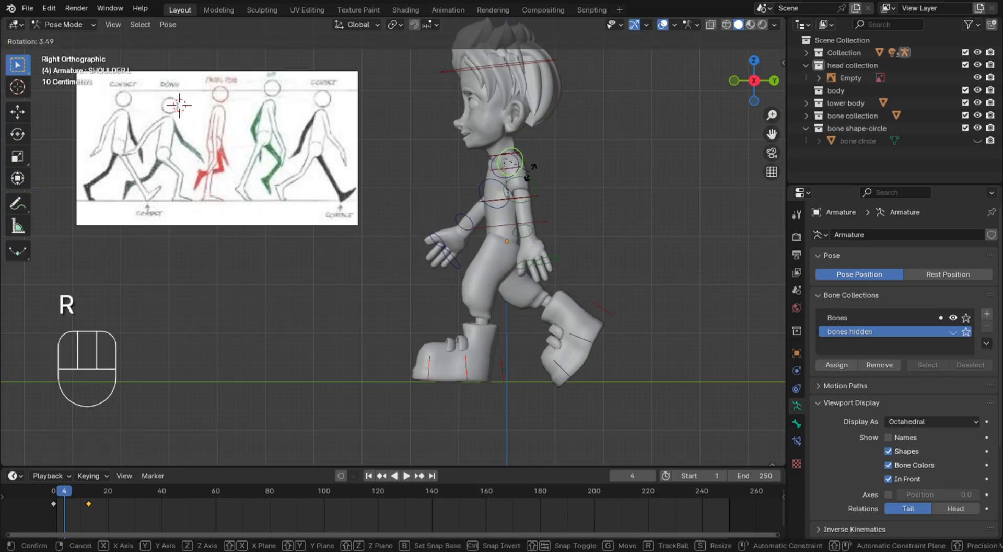
{"action": "left_click", "coordinate": [544, 164]}
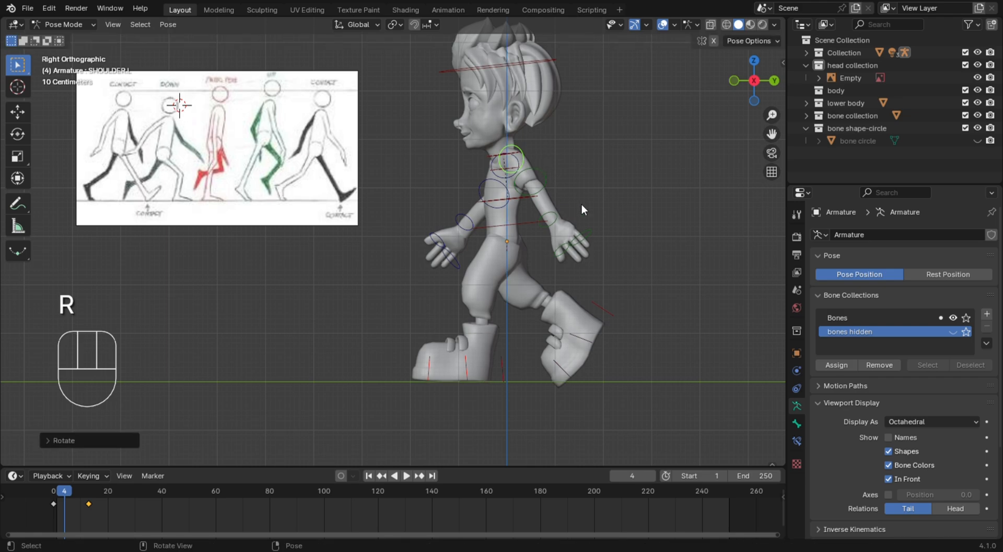
{"action": "middle_click_drag", "start_coordinate": [581, 203], "coordinate": [692, 234]}
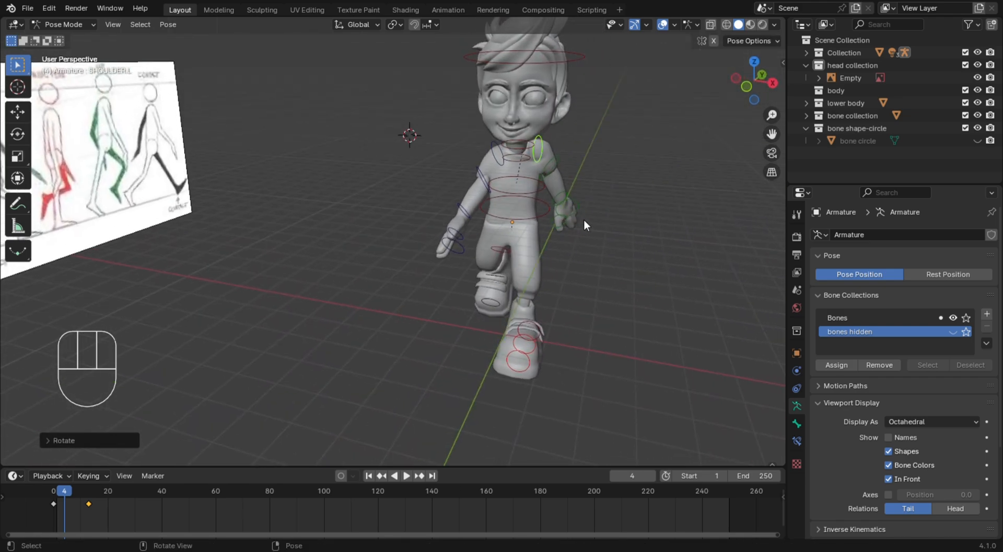
Key the down pose at frame 4 for all bones
{"action": "key", "text": "KP_3"}
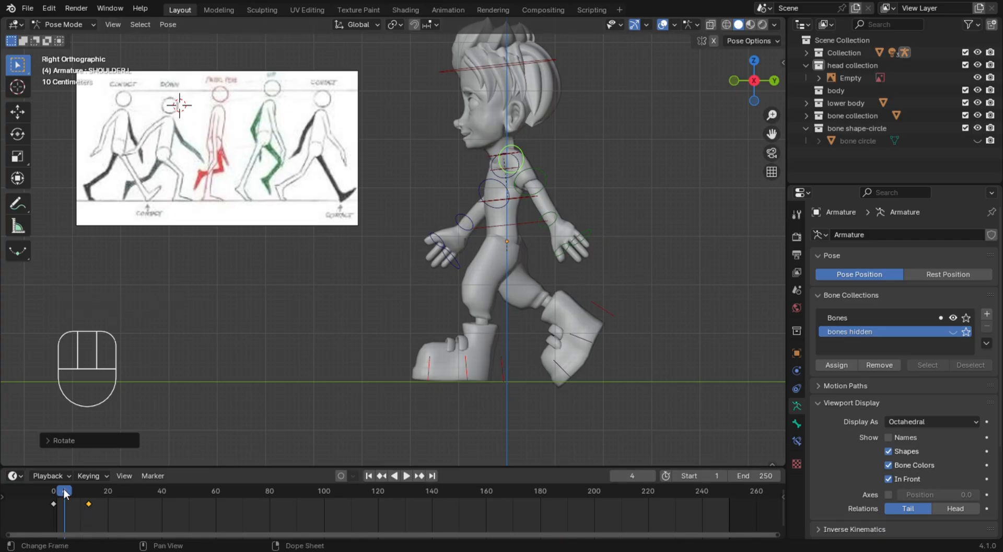
{"action": "key", "text": "a"}
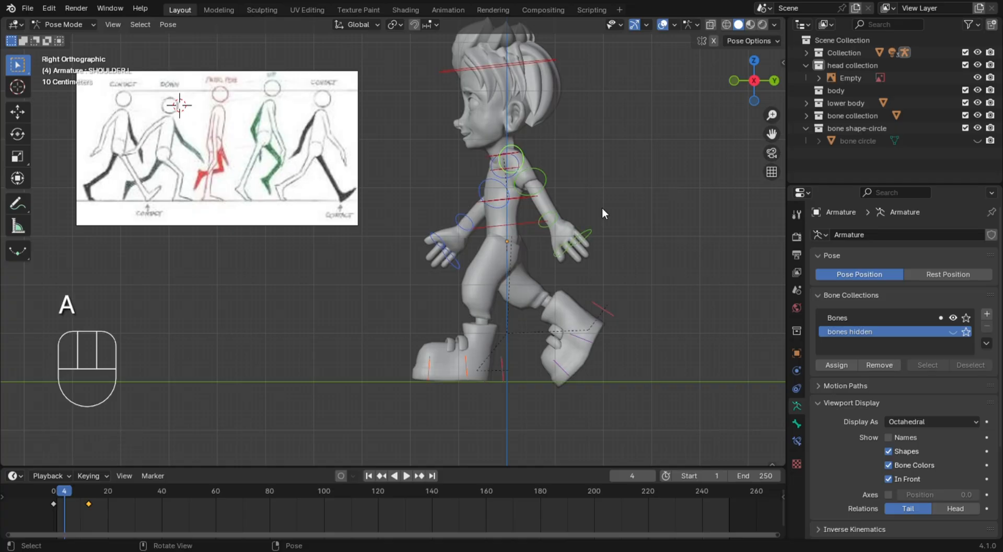
{"action": "key", "text": "i"}
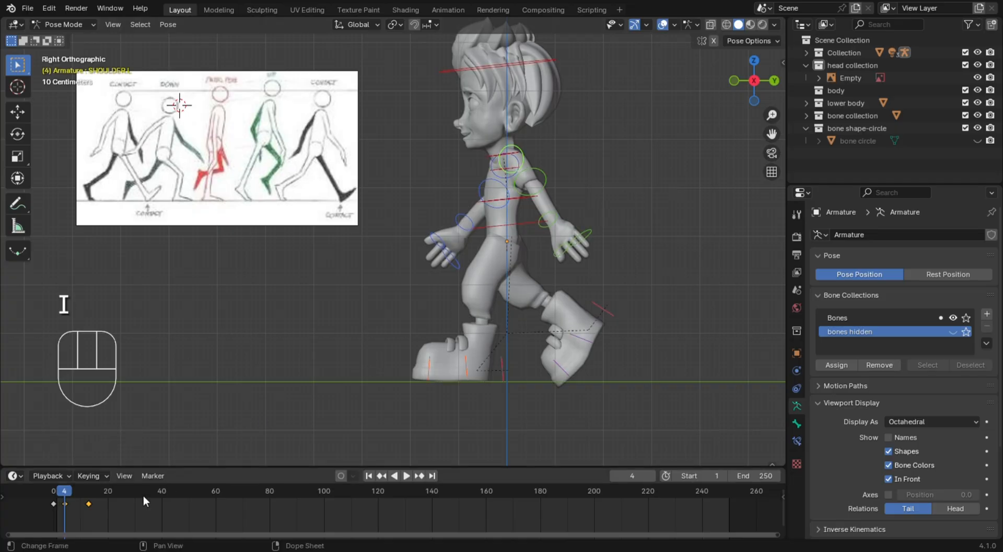
Go to frame 10, move the left foot's IK target forward and down, and rotate it about 20 degrees to level the foot
{"action": "left_click", "coordinate": [55, 490]}
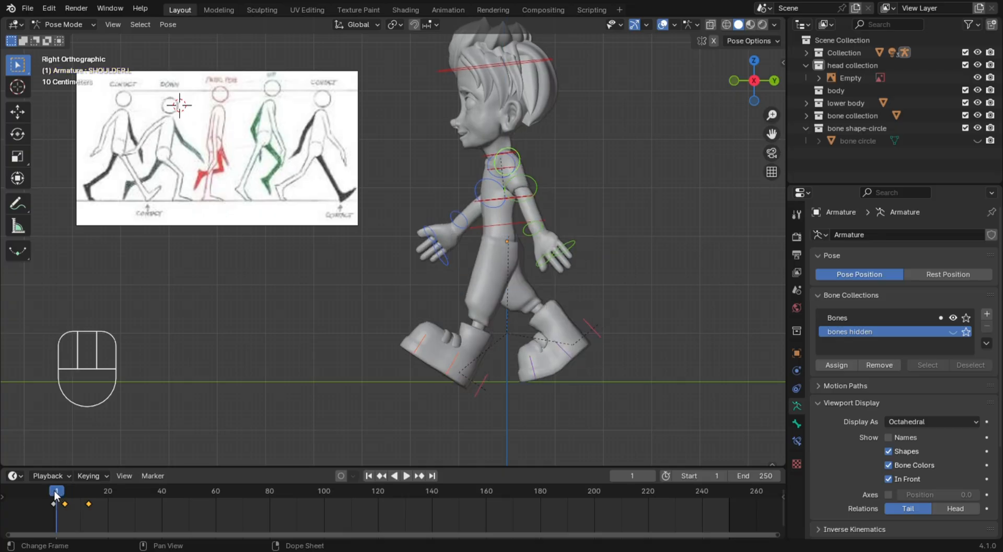
{"action": "left_click_drag", "start_coordinate": [55, 490], "coordinate": [82, 493]}
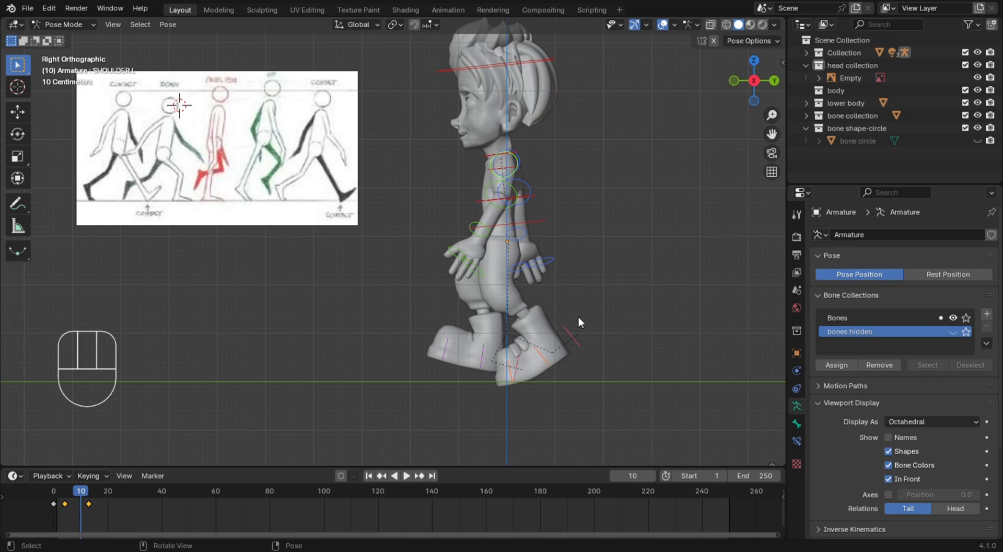
{"action": "left_click", "coordinate": [579, 337]}
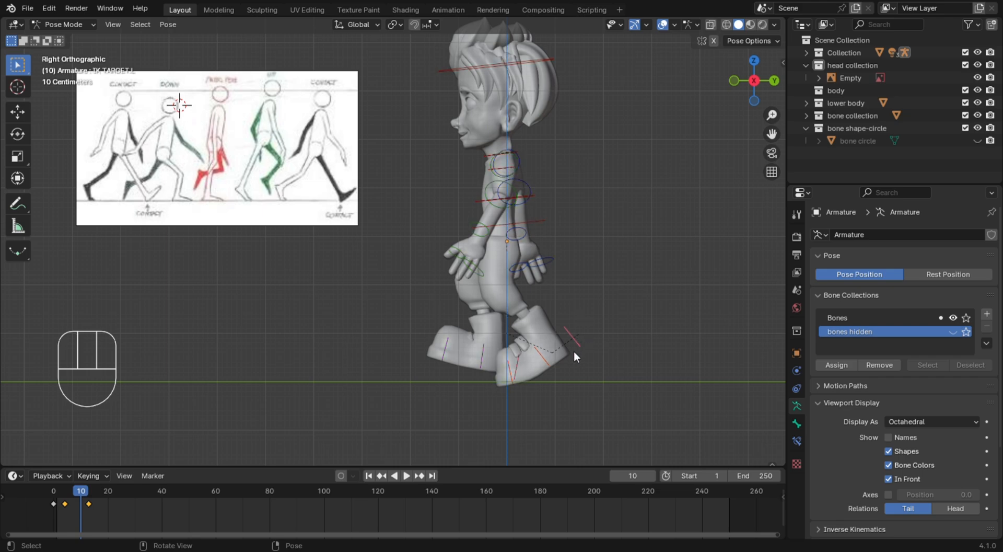
{"action": "key", "text": "g"}
{"action": "left_click", "coordinate": [559, 377]}
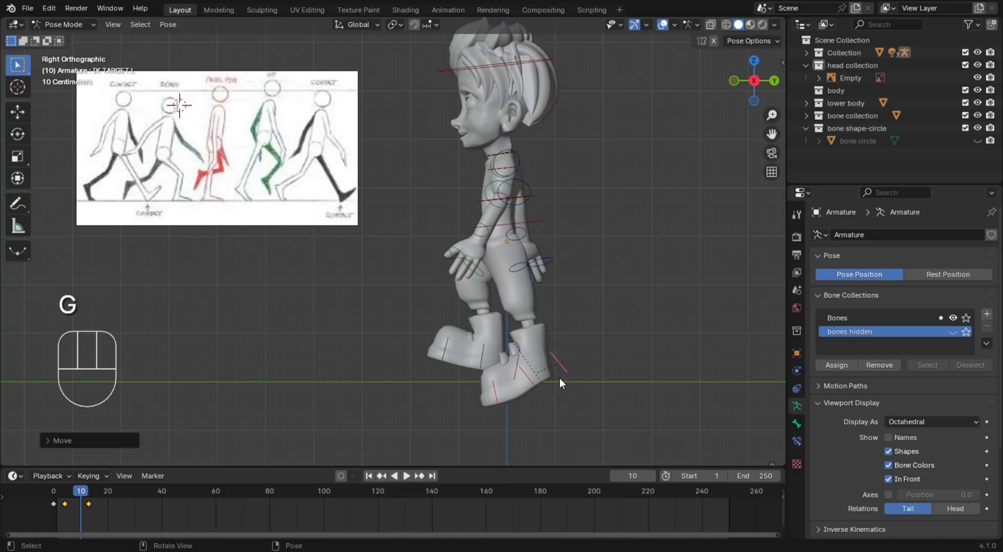
{"action": "key", "text": "r"}
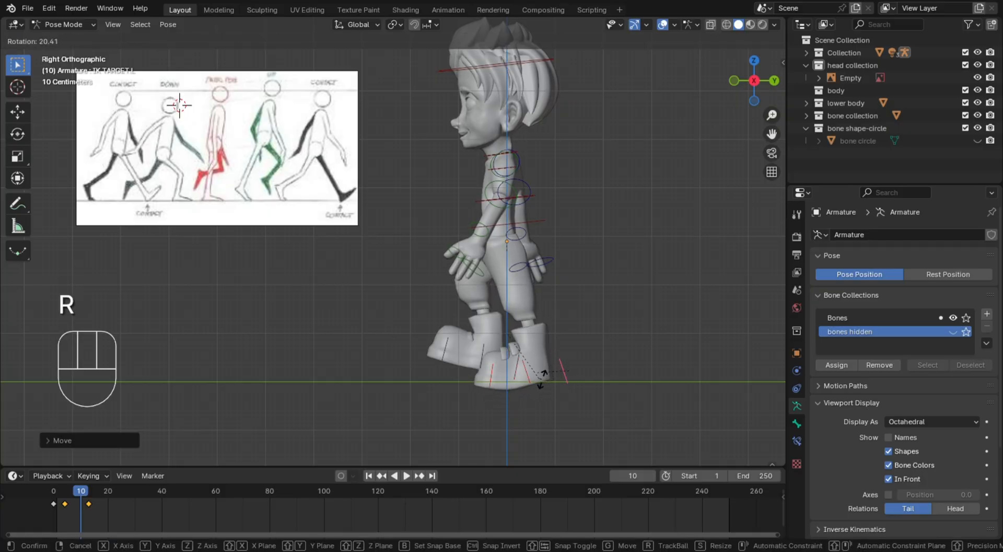
{"action": "left_click", "coordinate": [549, 365]}
Rotate the spine bone about 3 degrees backward and shift it slightly up and back
{"action": "left_click", "coordinate": [523, 218]}
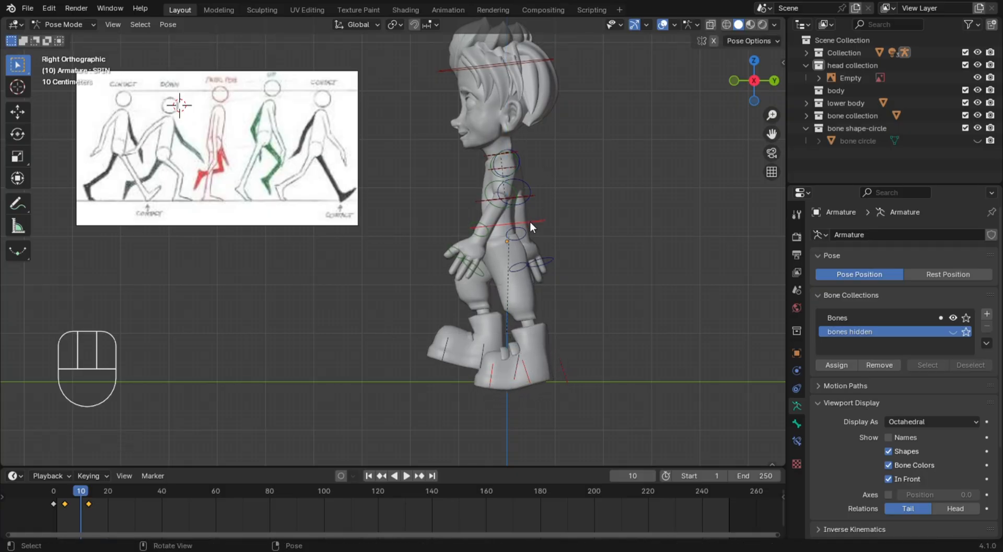
{"action": "key", "text": "r"}
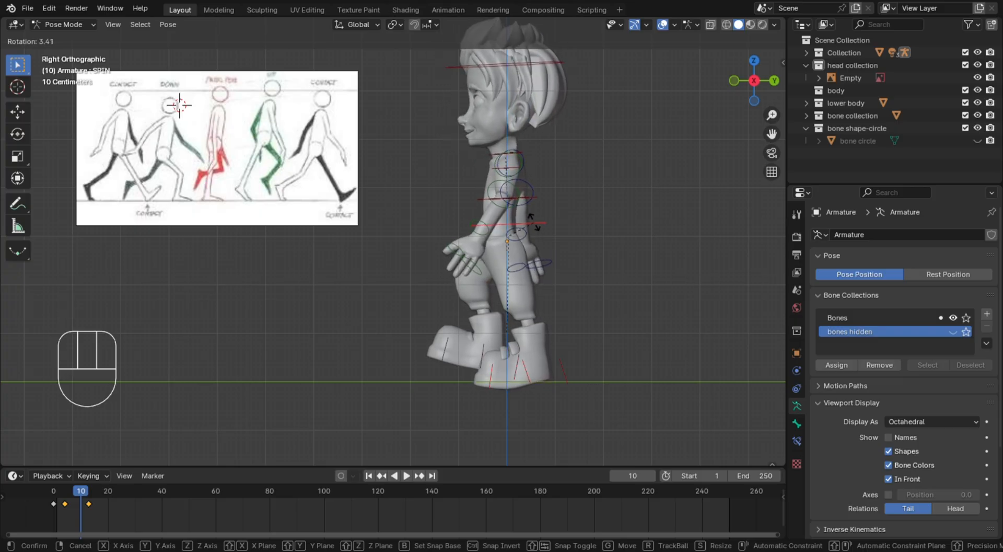
{"action": "left_click", "coordinate": [534, 221]}
{"action": "key", "text": "g"}
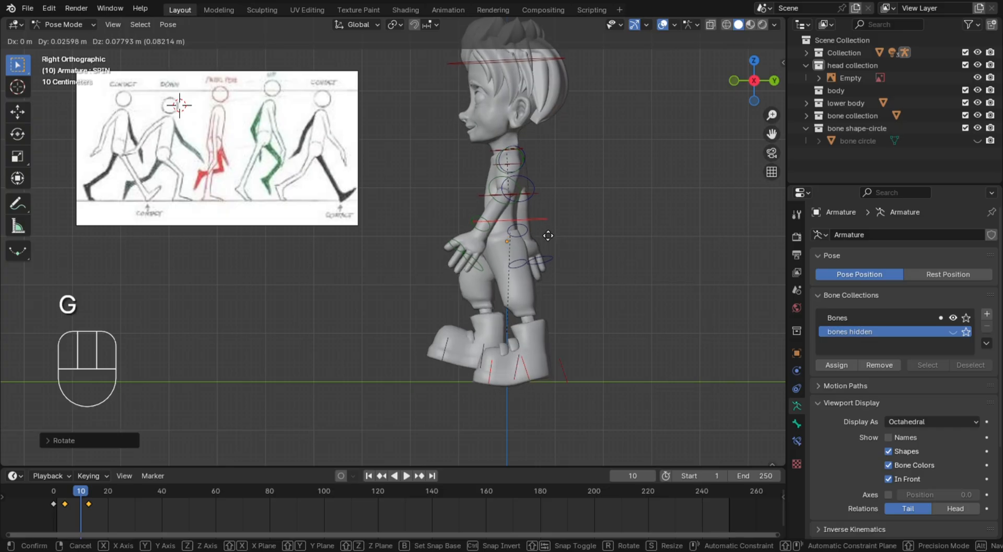
{"action": "left_click", "coordinate": [551, 234]}
{"action": "left_click", "coordinate": [519, 378]}
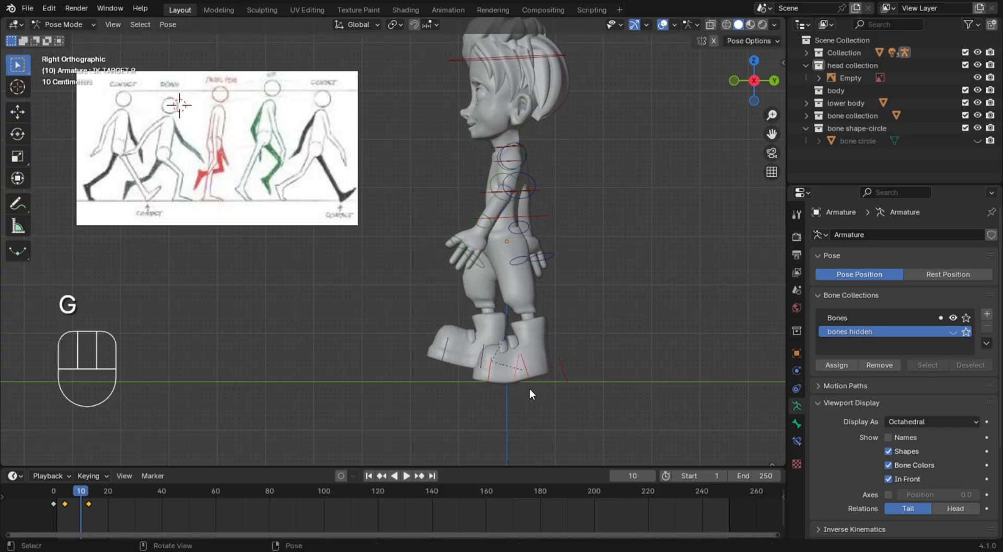
{"action": "left_click", "coordinate": [516, 383]}
{"action": "key", "text": "r"}
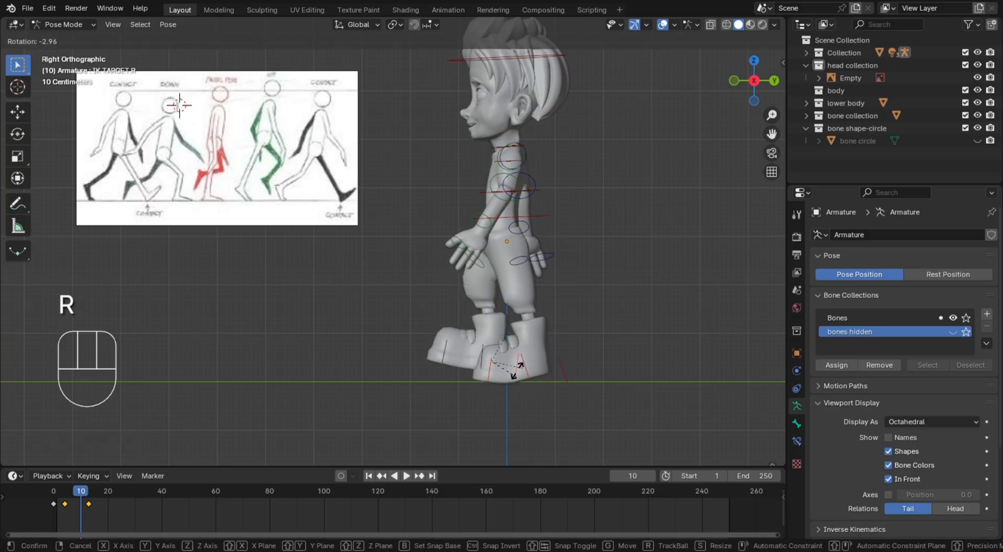
{"action": "left_click", "coordinate": [515, 381]}
{"action": "middle_click_drag", "start_coordinate": [510, 382], "coordinate": [538, 403]}
{"action": "left_click", "coordinate": [541, 404]}
{"action": "left_click", "coordinate": [588, 400]}
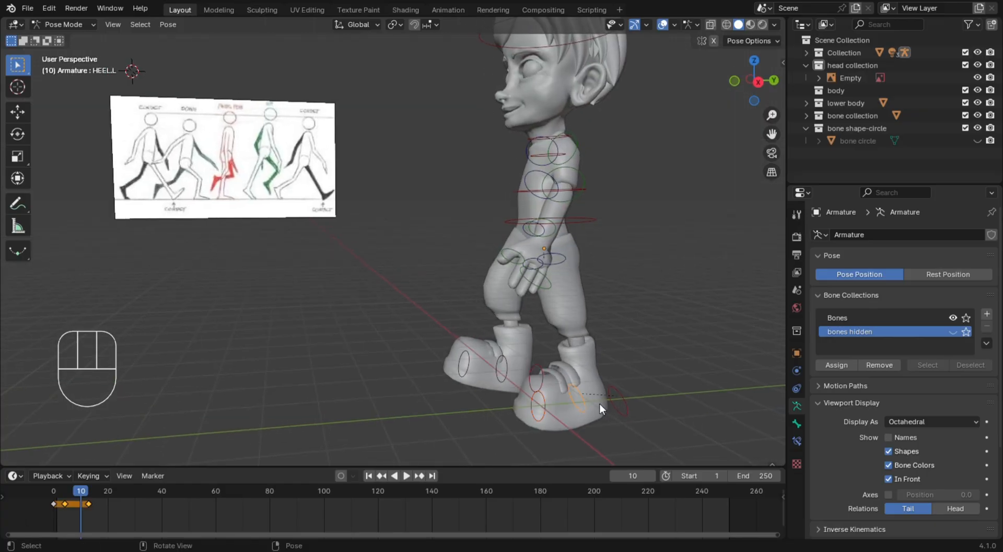
{"action": "key", "text": "KP_3"}
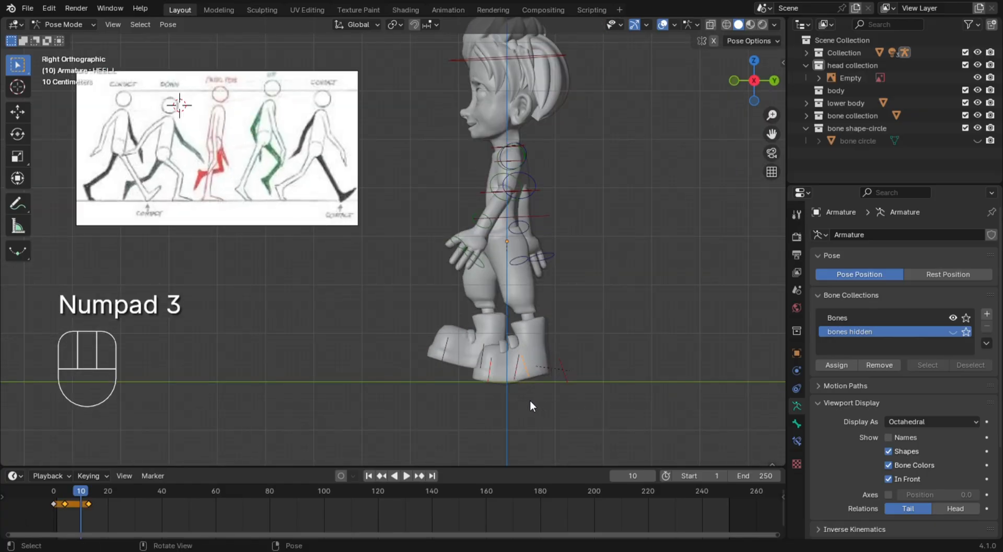
{"action": "key", "text": "r"}
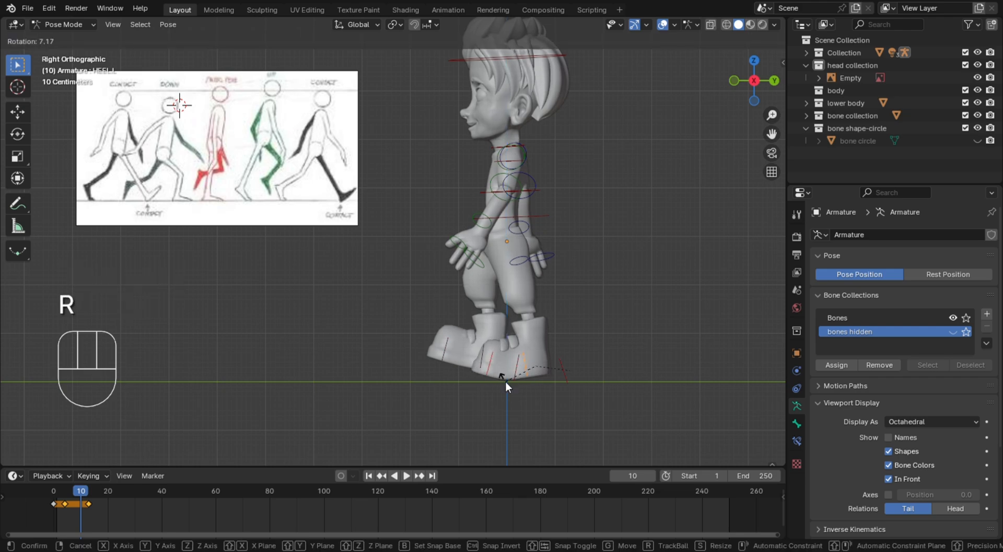
{"action": "left_click", "coordinate": [506, 380]}
Rotate the left toe bone level with the ground and move the left foot's IK target slightly forward and down
{"action": "left_click", "coordinate": [494, 371]}
{"action": "key", "text": "r"}
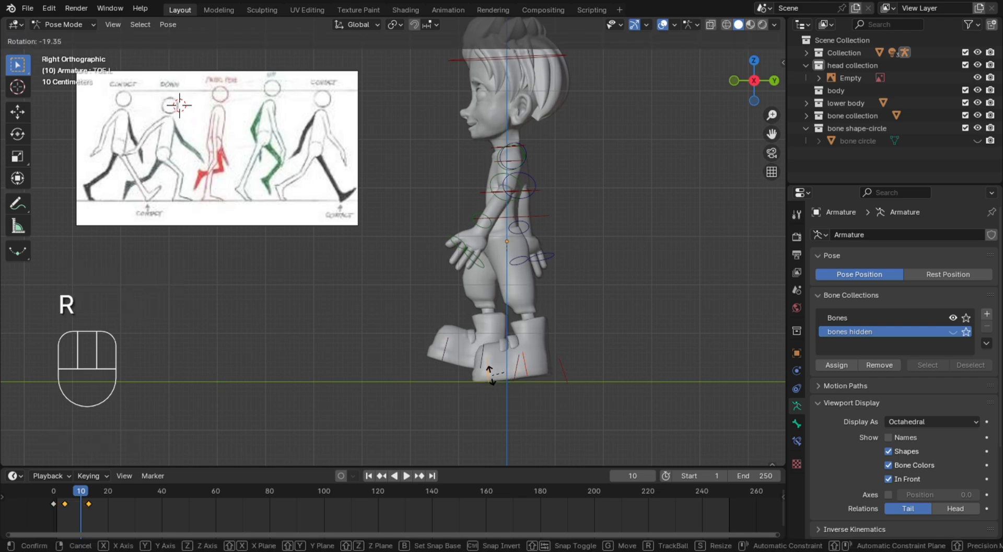
{"action": "left_click", "coordinate": [493, 371]}
{"action": "left_click", "coordinate": [567, 373]}
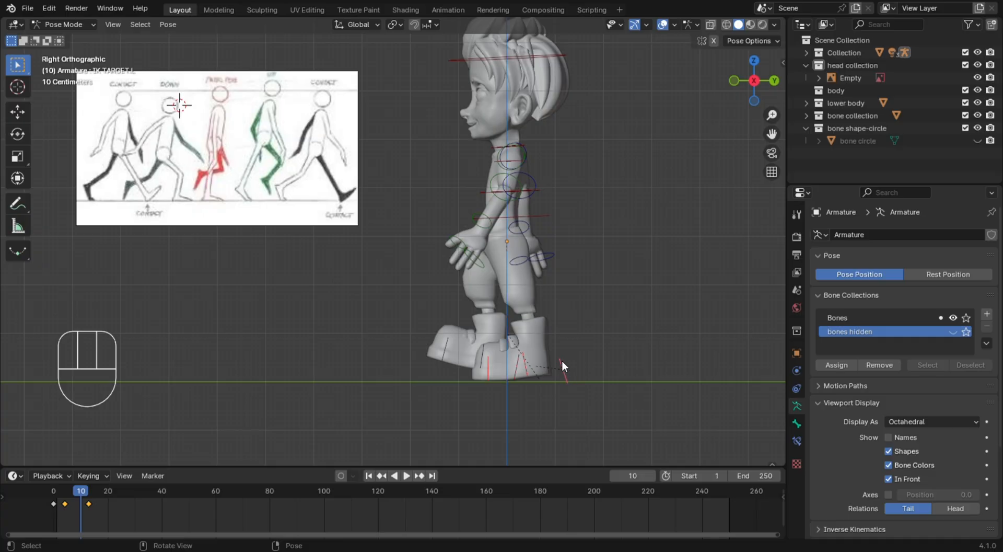
{"action": "key", "text": "g"}
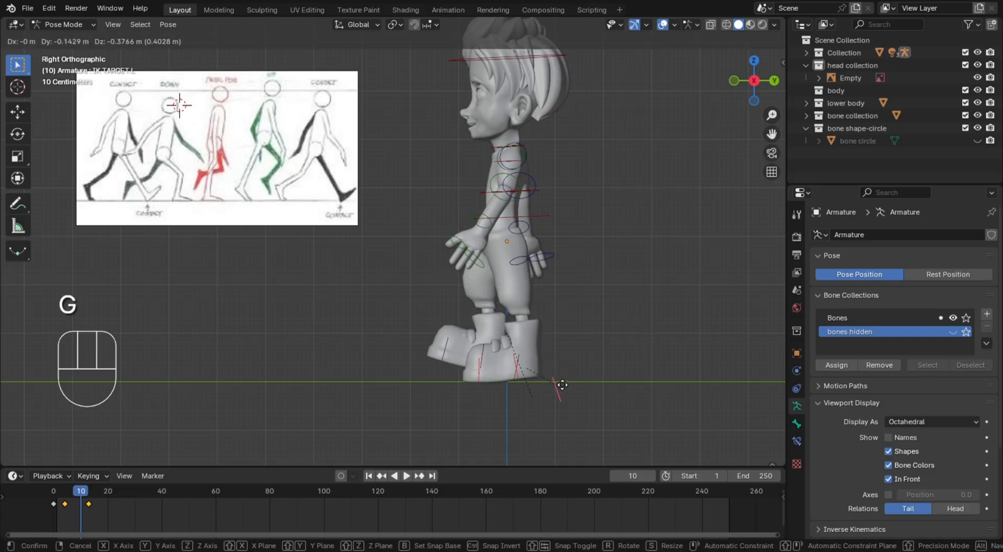
{"action": "left_click", "coordinate": [557, 381]}
Move the right foot's IK target up and behind the standing left leg in side view, and rotate it so the toes point down
{"action": "middle_click_drag", "start_coordinate": [594, 373], "coordinate": [485, 404]}
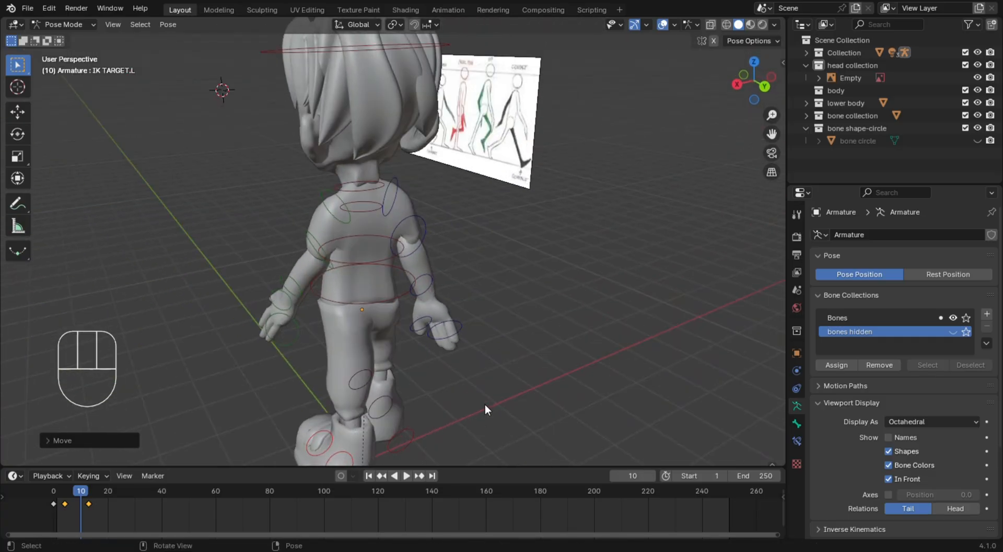
{"action": "left_click", "coordinate": [411, 440]}
{"action": "key", "text": "KP_3"}
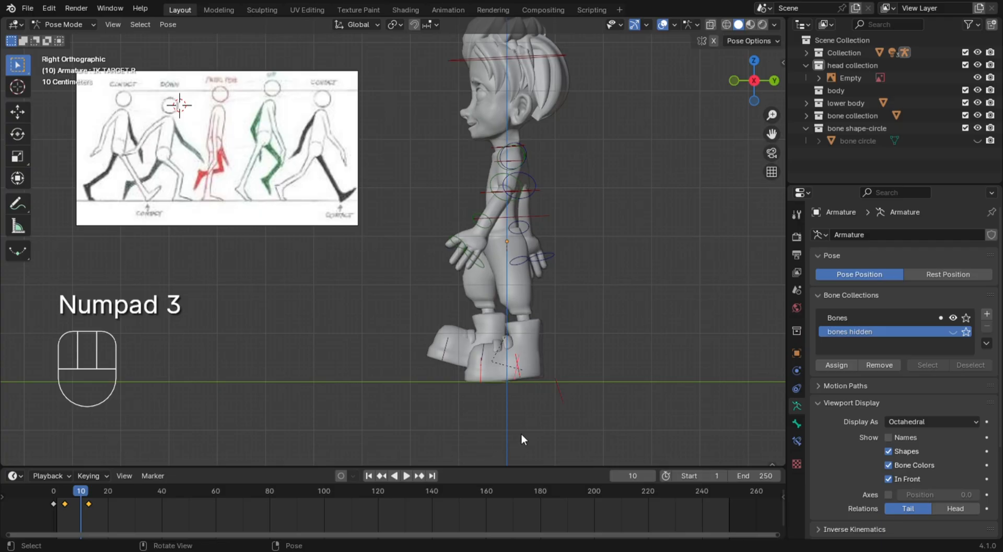
{"action": "key", "text": "g"}
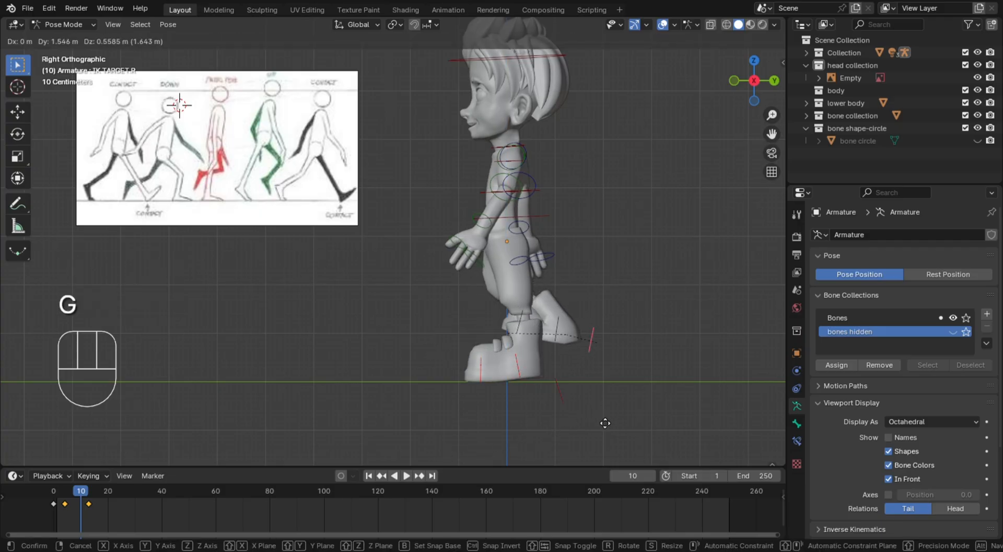
{"action": "left_click", "coordinate": [605, 416]}
{"action": "key", "text": "r"}
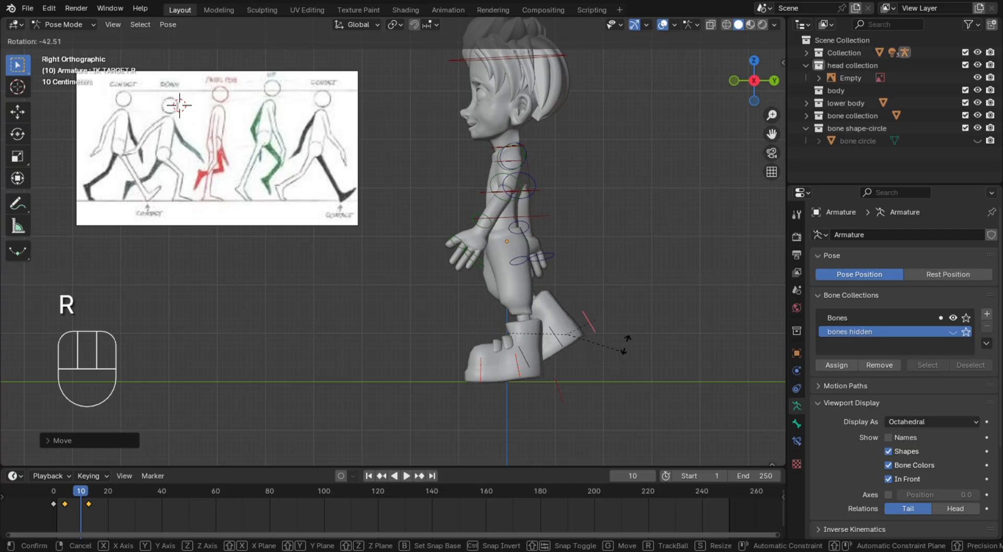
{"action": "left_click", "coordinate": [625, 343]}
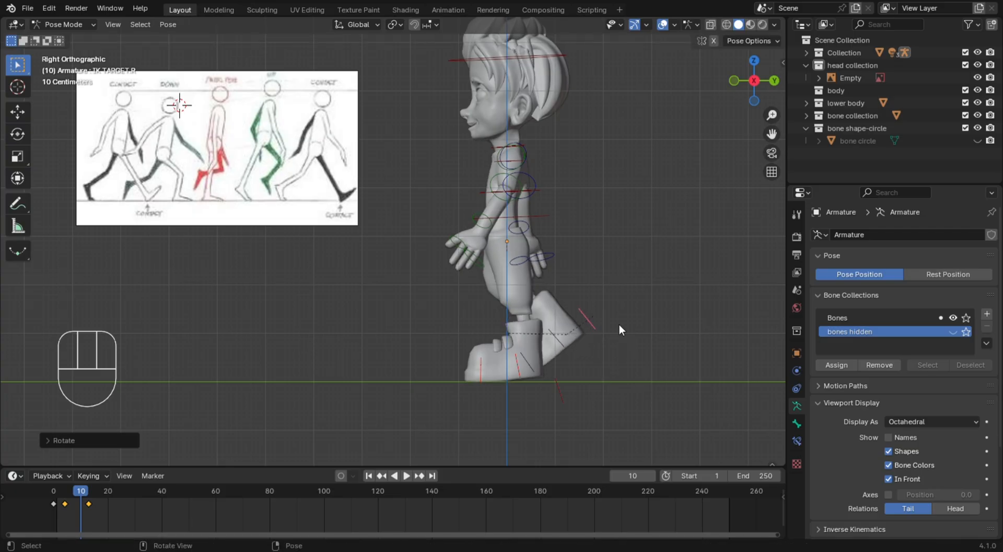
Raise the right foot's IK target farther up and back, and rotate it about -32 degrees to steepen the lifted foot
{"action": "key", "text": "g"}
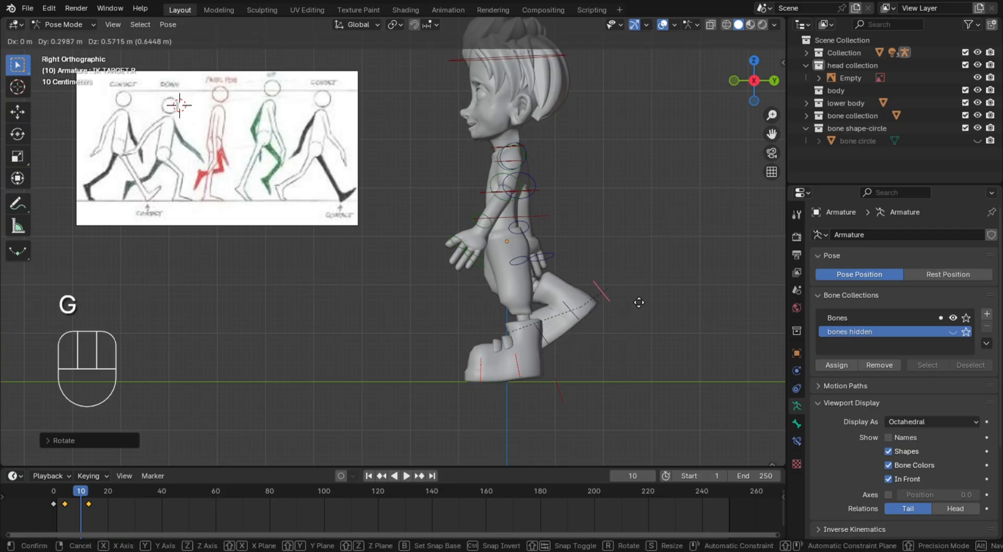
{"action": "left_click", "coordinate": [635, 303]}
{"action": "key", "text": "r"}
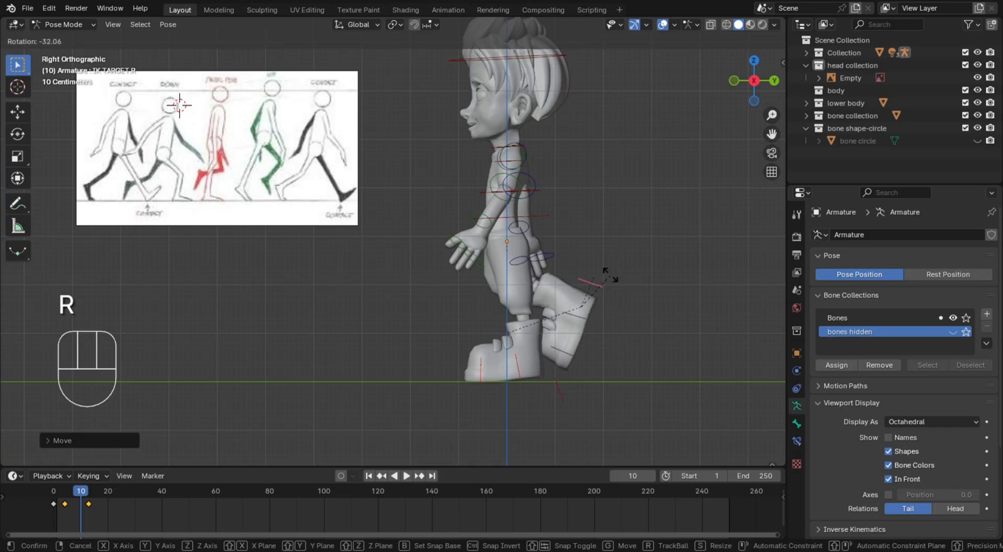
{"action": "left_click", "coordinate": [612, 278]}
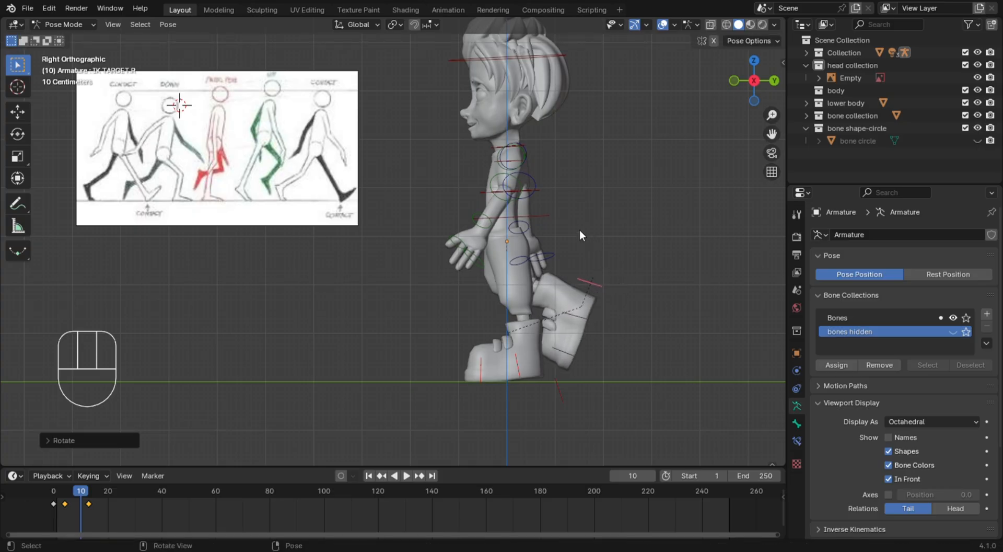
Move the spine bone up and backward so the body sits over the standing left leg
{"action": "left_click", "coordinate": [541, 214]}
{"action": "key", "text": "g"}
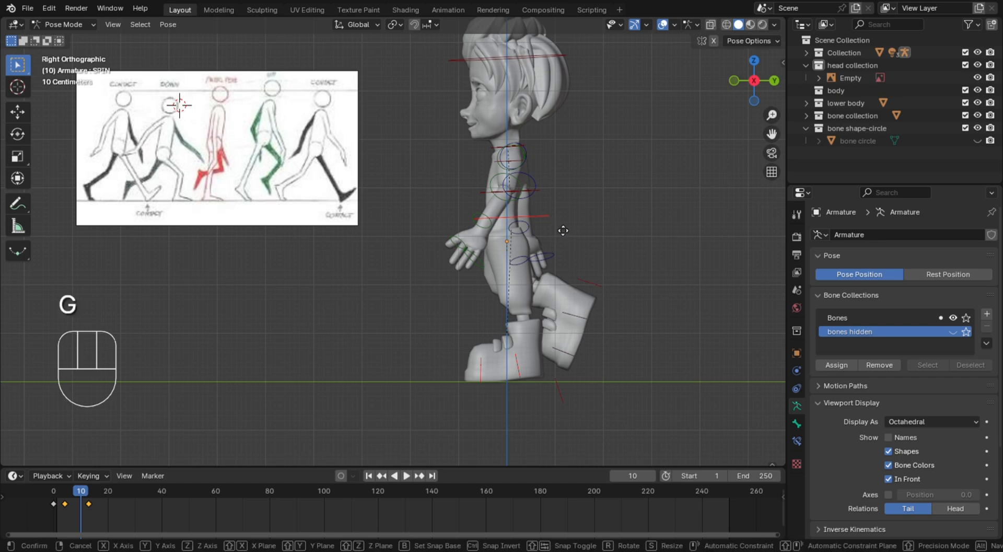
{"action": "left_click", "coordinate": [567, 221]}
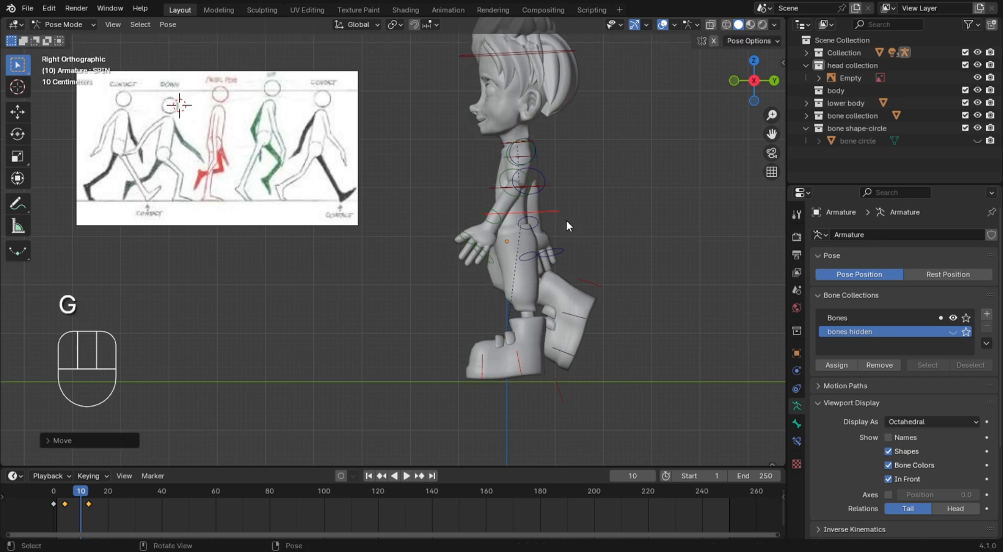
Nudge the right foot's IK target slightly forward and rotate it a little to make the lifted foot less steep
{"action": "left_click", "coordinate": [600, 287]}
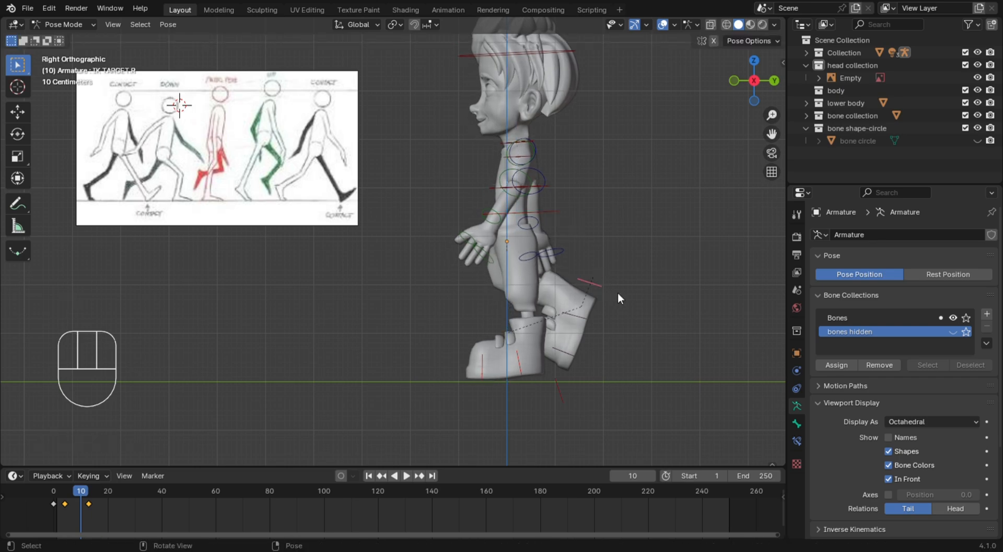
{"action": "key", "text": "g"}
{"action": "left_click", "coordinate": [611, 293]}
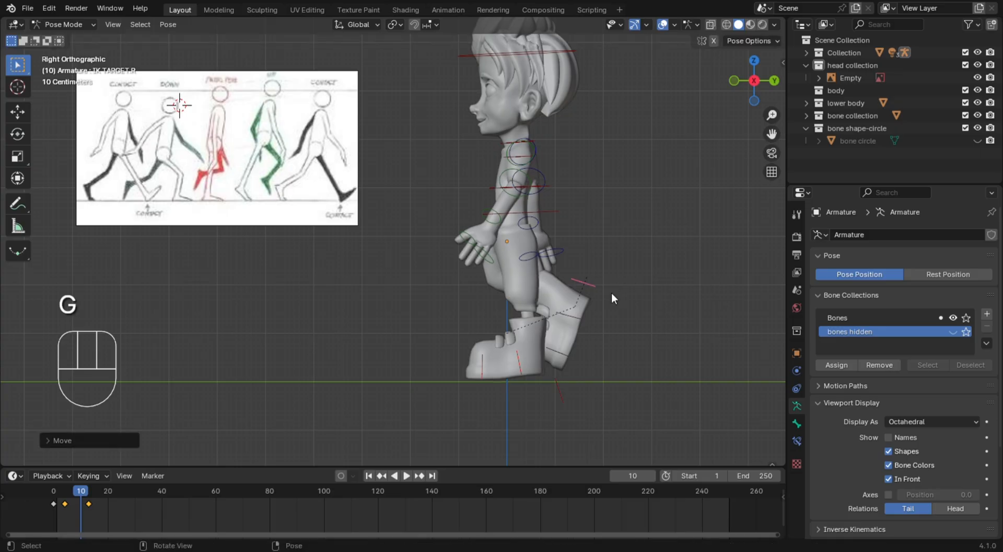
{"action": "key", "text": "r"}
{"action": "left_click", "coordinate": [603, 281]}
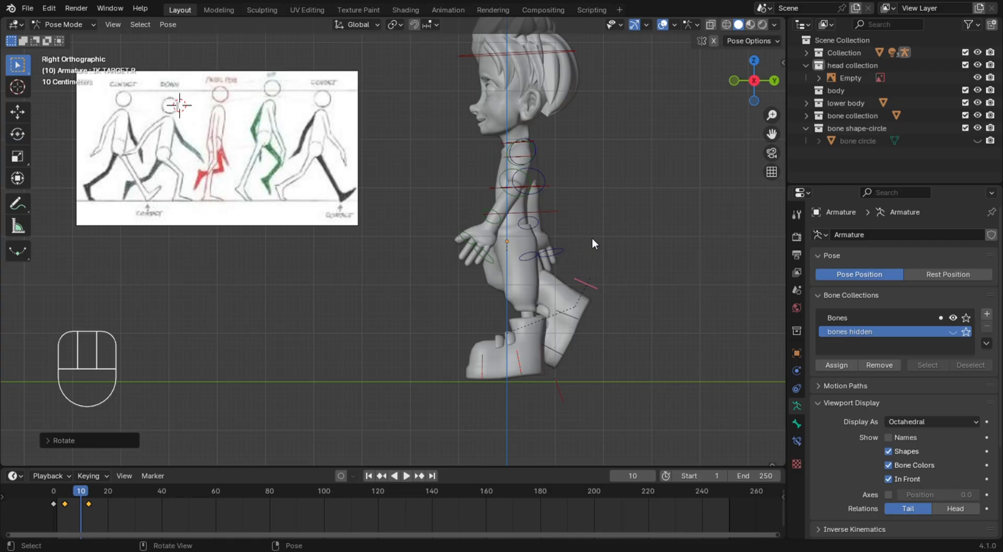
Rotate the left upper arm bone backward so the arm hangs almost straight down beside the body
{"action": "left_click", "coordinate": [506, 175]}
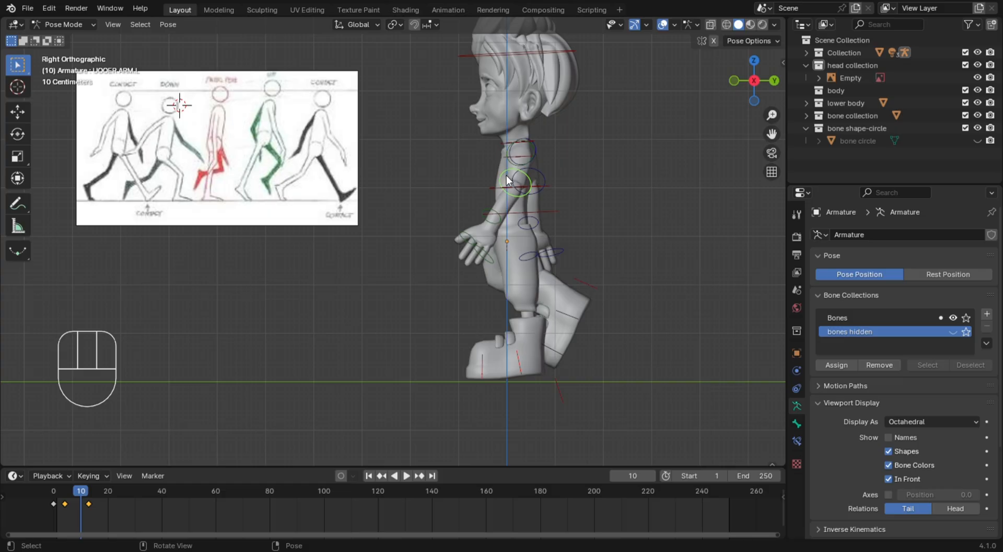
{"action": "key", "text": "r"}
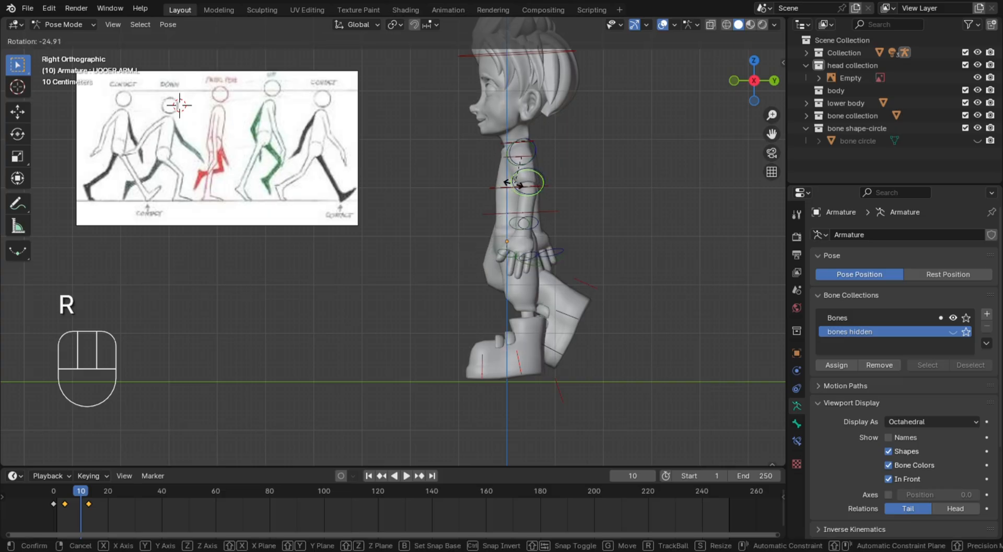
{"action": "left_click", "coordinate": [509, 184]}
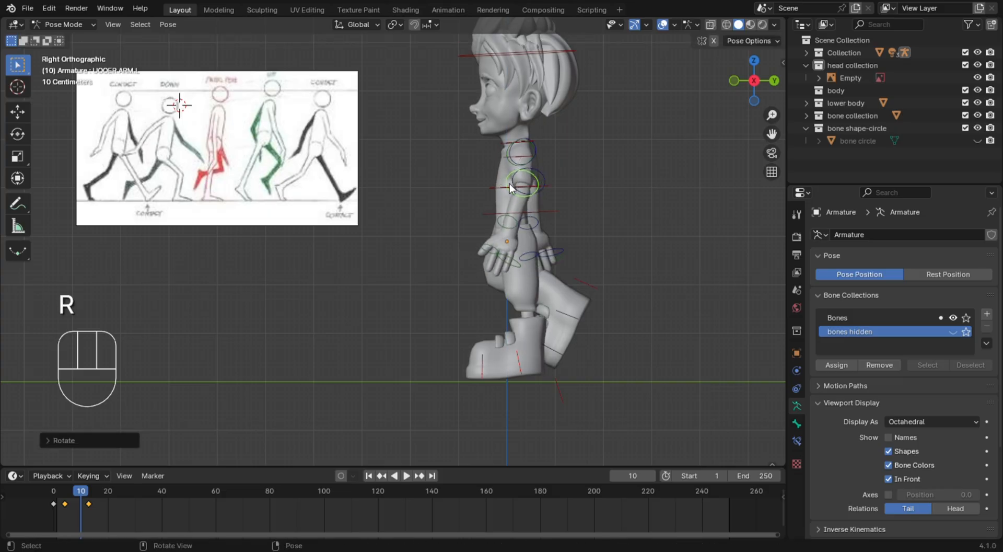
Rotate the spine bone a few degrees forward to lean the upper body slightly
{"action": "left_click", "coordinate": [552, 228]}
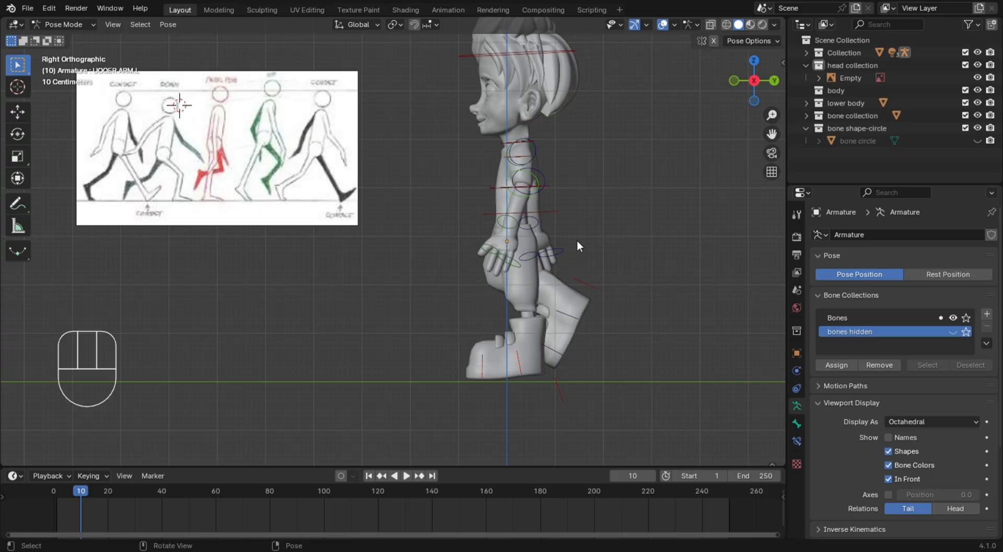
{"action": "left_click", "coordinate": [557, 212]}
{"action": "key", "text": "r"}
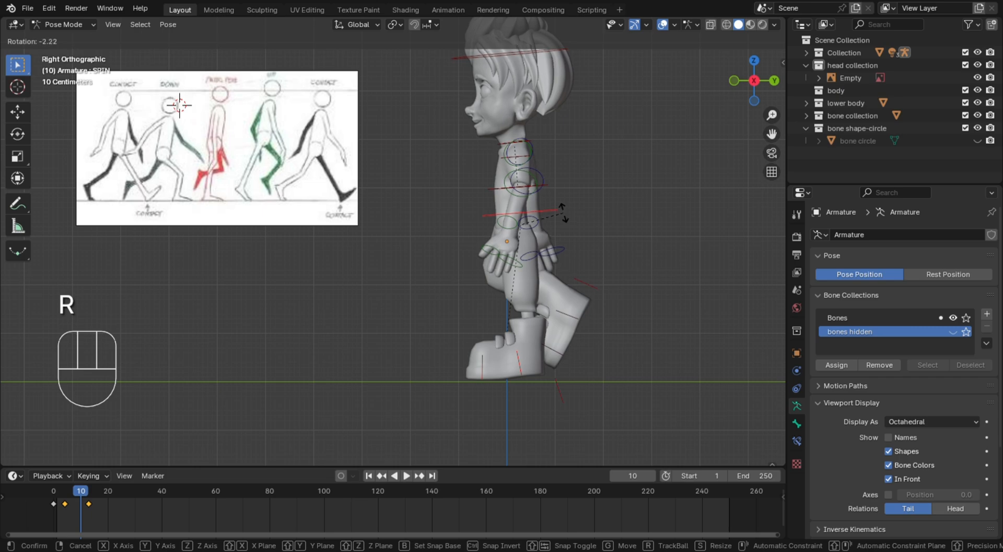
{"action": "left_click", "coordinate": [563, 211]}
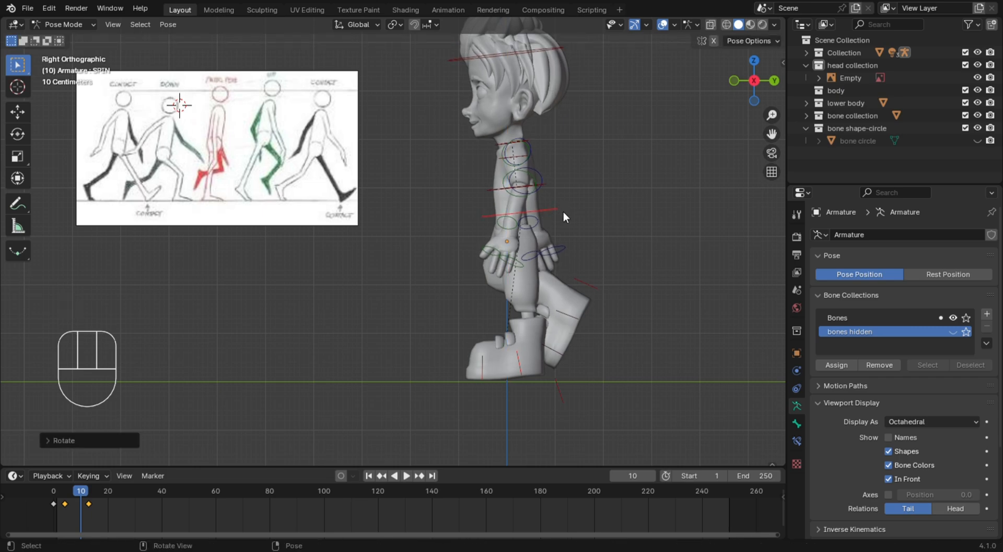
Select the right foot's IK target and move it slightly forward and up in the passing pose
{"action": "left_click", "coordinate": [651, 221]}
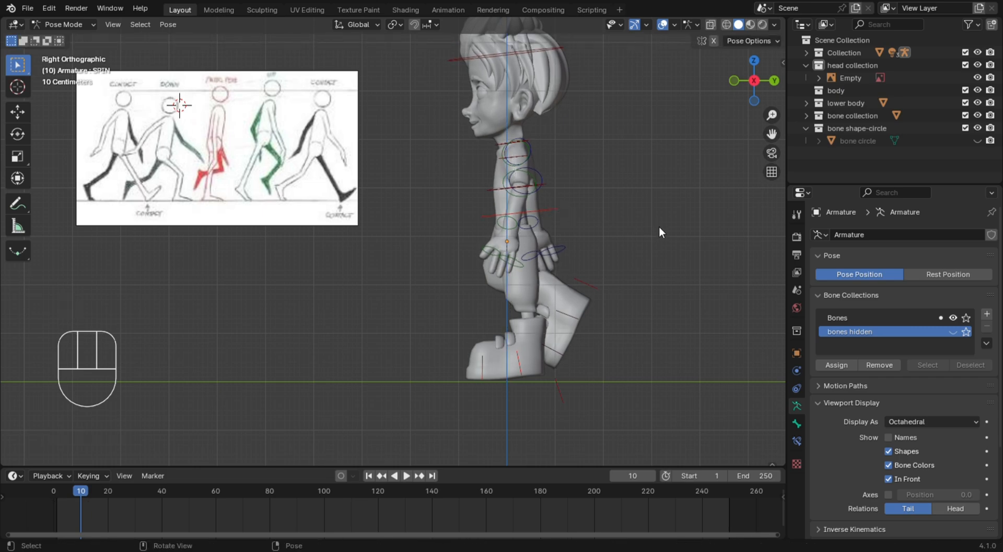
{"action": "left_click", "coordinate": [591, 282]}
{"action": "key", "text": "g"}
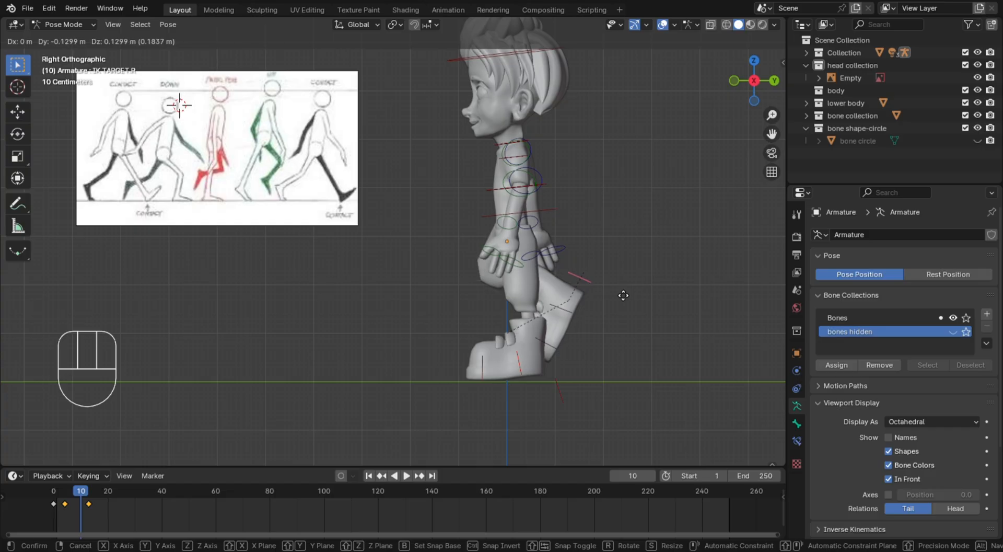
{"action": "left_click", "coordinate": [644, 300]}
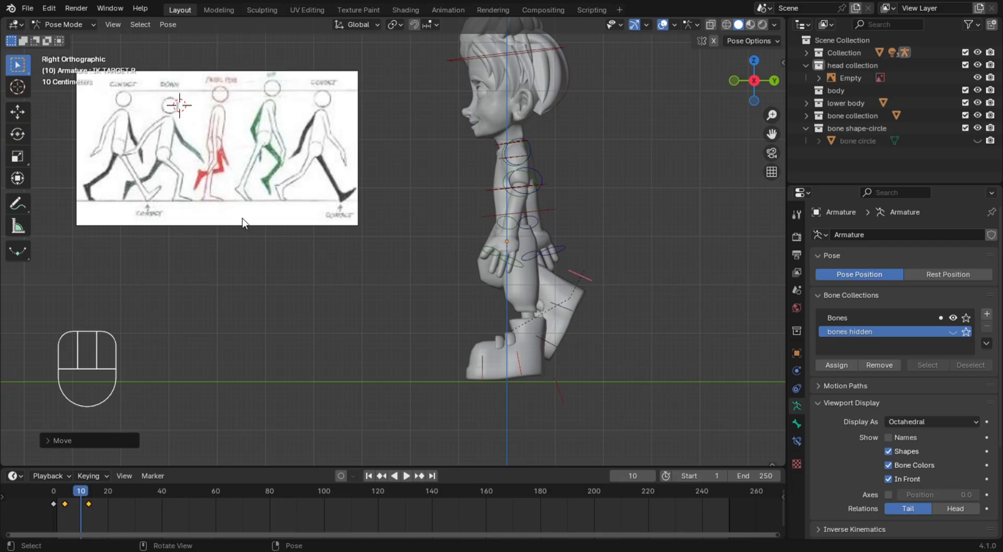
Return frame 10 to its interpolated pose and move the left foot's IK target backward and slightly down to extend the rear leg
{"action": "left_click_drag", "start_coordinate": [74, 500], "coordinate": [82, 502]}
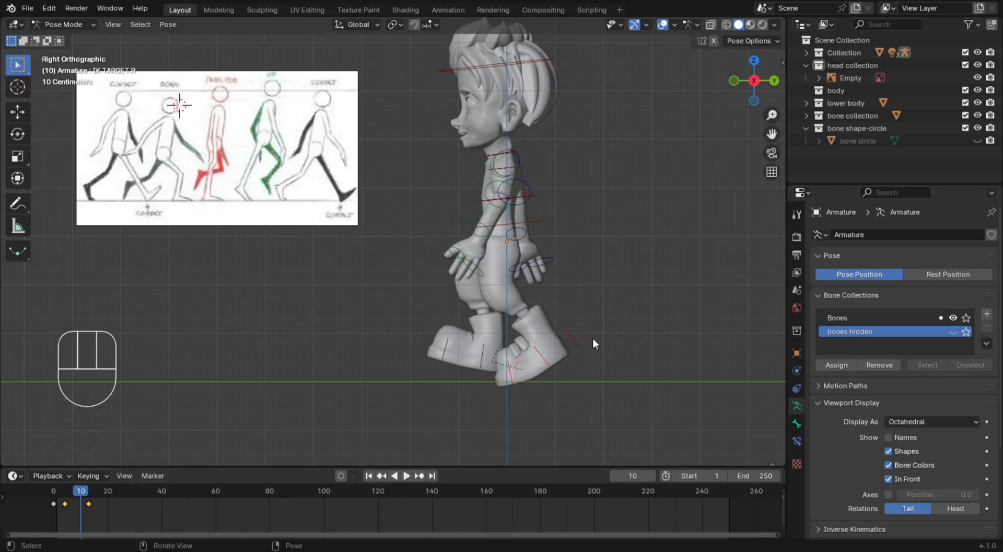
{"action": "left_click", "coordinate": [579, 345]}
{"action": "key", "text": "g"}
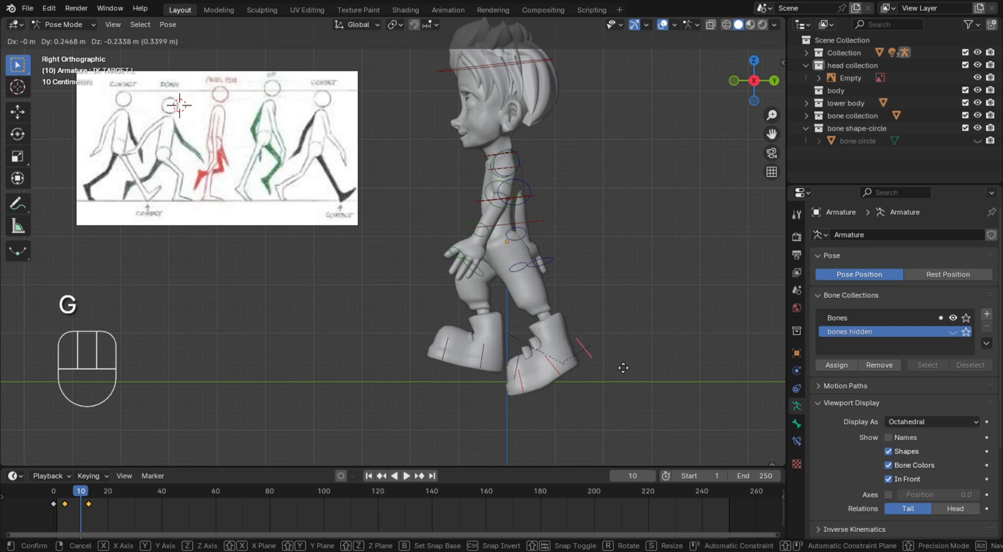
{"action": "left_click", "coordinate": [627, 365]}
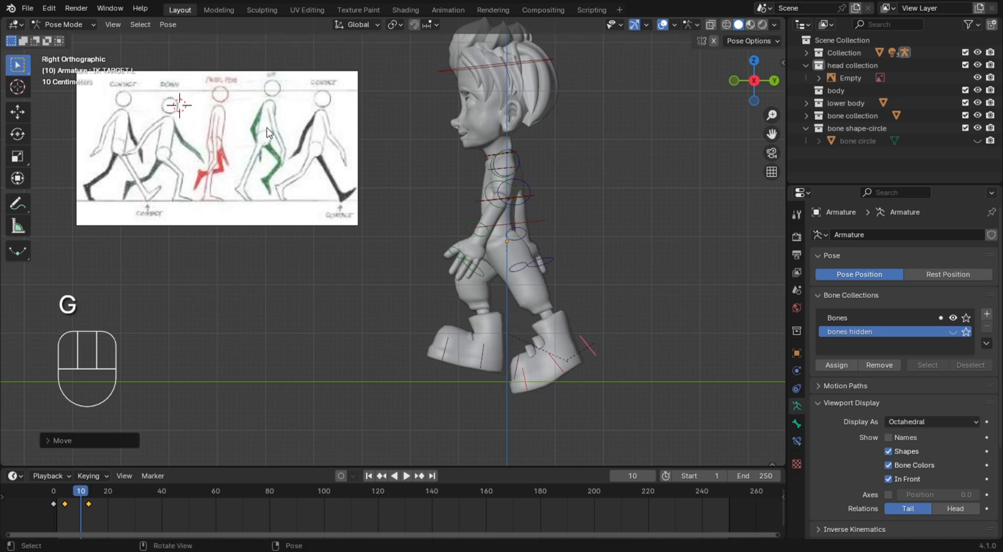
{"action": "key", "text": "g"}
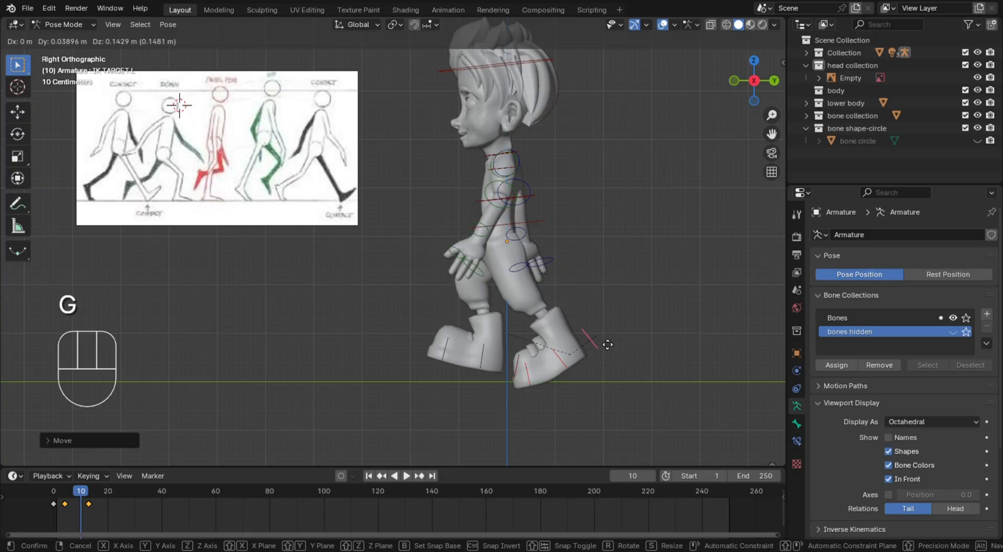
{"action": "left_click", "coordinate": [602, 339]}
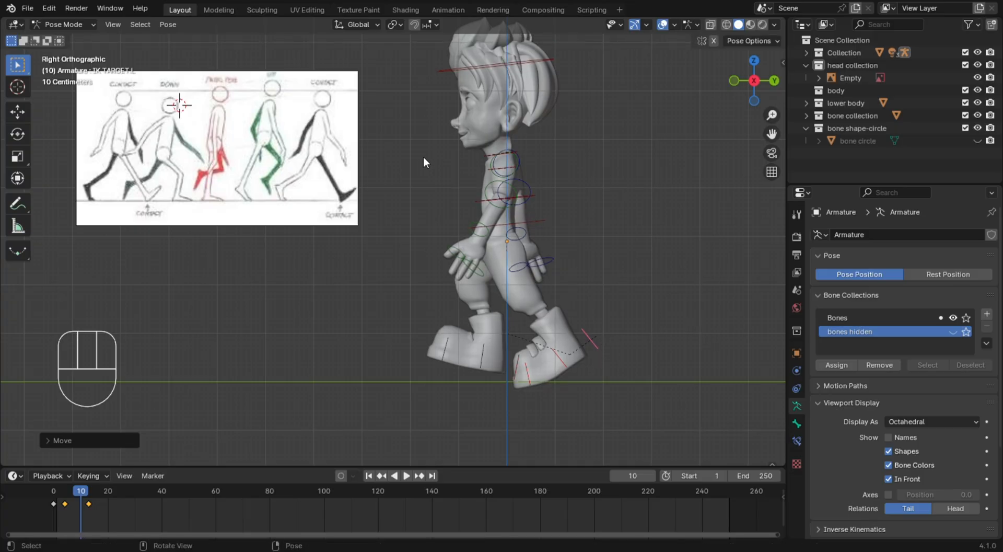
Rotate the left forearm slightly and turn the left hand bones about 10 degrees backward toward the thigh
{"action": "left_click", "coordinate": [485, 237]}
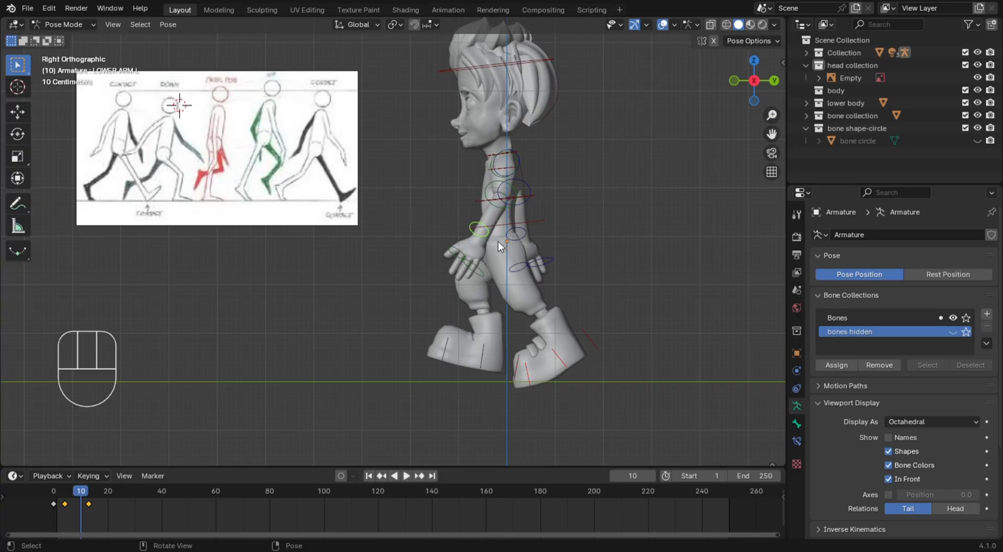
{"action": "key", "text": "r"}
{"action": "left_click", "coordinate": [458, 255]}
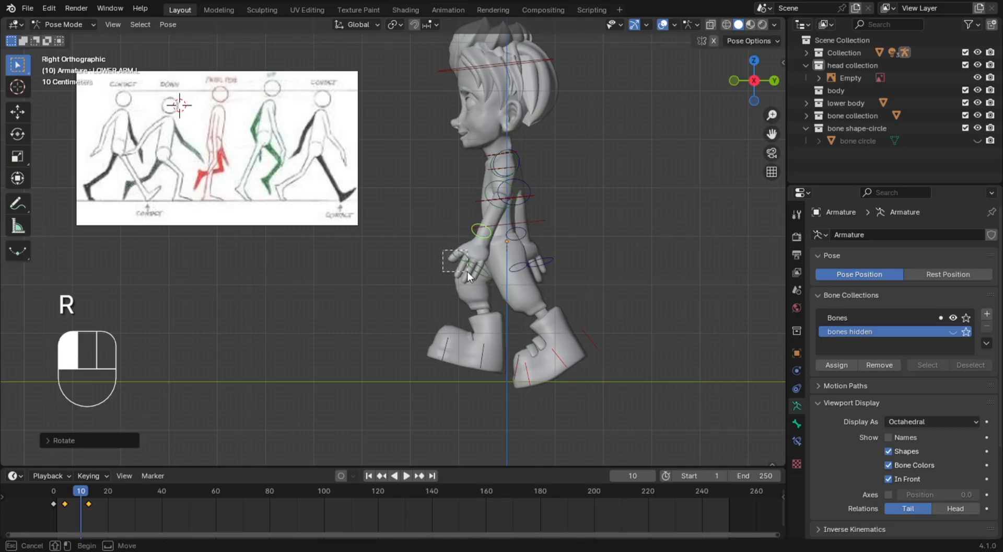
{"action": "key", "text": "r"}
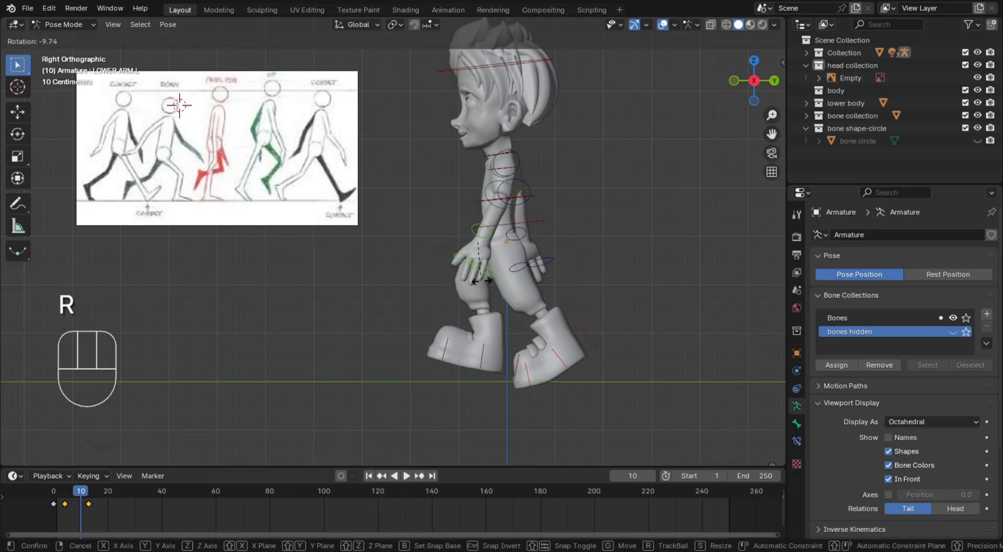
{"action": "left_click", "coordinate": [486, 282]}
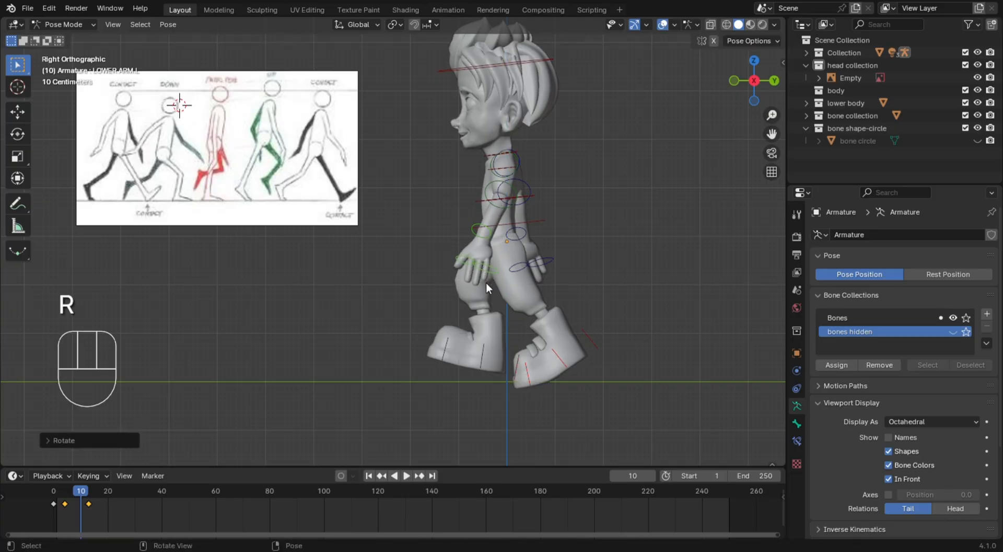
Move the right foot's IK target forward and up, and rotate it about 29 degrees to point the lifted foot's toes downward
{"action": "left_click", "coordinate": [517, 372]}
{"action": "key", "text": "g"}
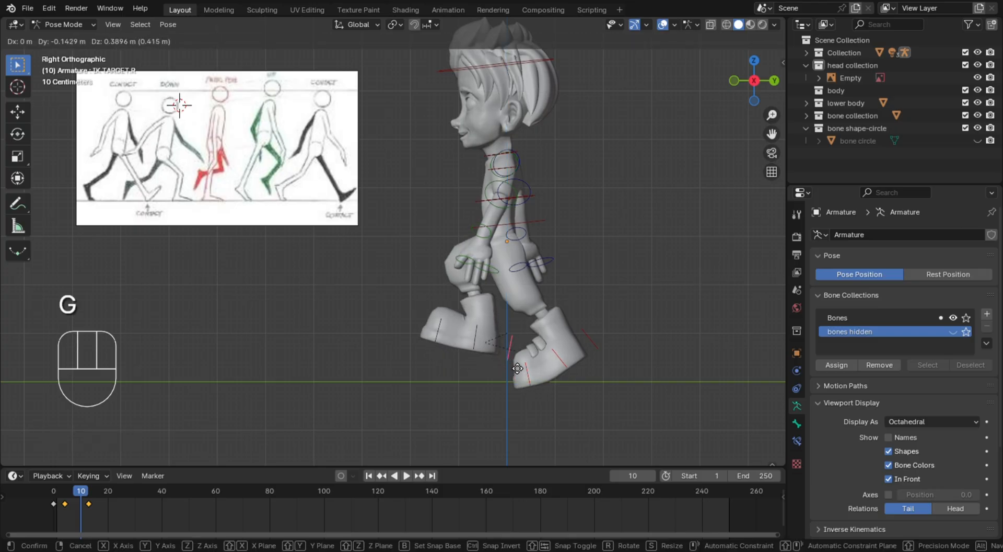
{"action": "left_click", "coordinate": [479, 352]}
{"action": "key", "text": "r"}
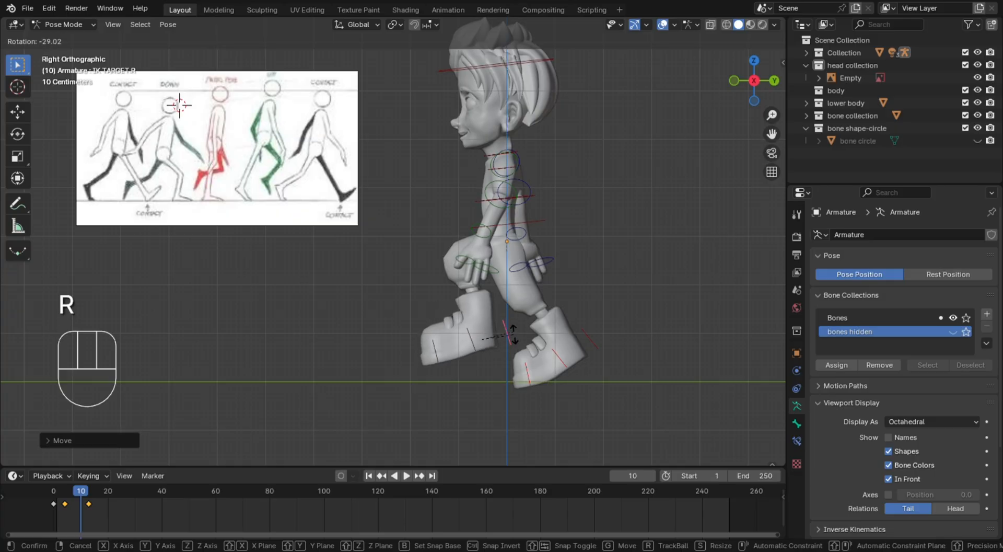
{"action": "left_click", "coordinate": [514, 334]}
Rotate the right upper arm forward and swing it back so the arm hangs slightly behind the hips
{"action": "left_click", "coordinate": [590, 340]}
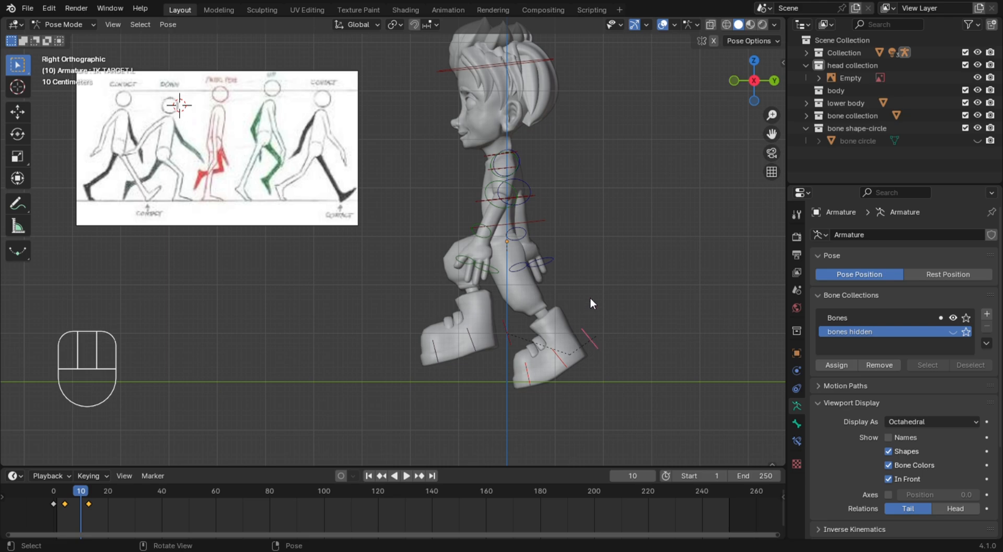
{"action": "mouse_move", "coordinate": [560, 203]}
{"action": "middle_mouse_down"}
{"action": "mouse_move", "coordinate": [604, 164]}
{"action": "mouse_move", "coordinate": [540, 202]}
{"action": "middle_mouse_up"}
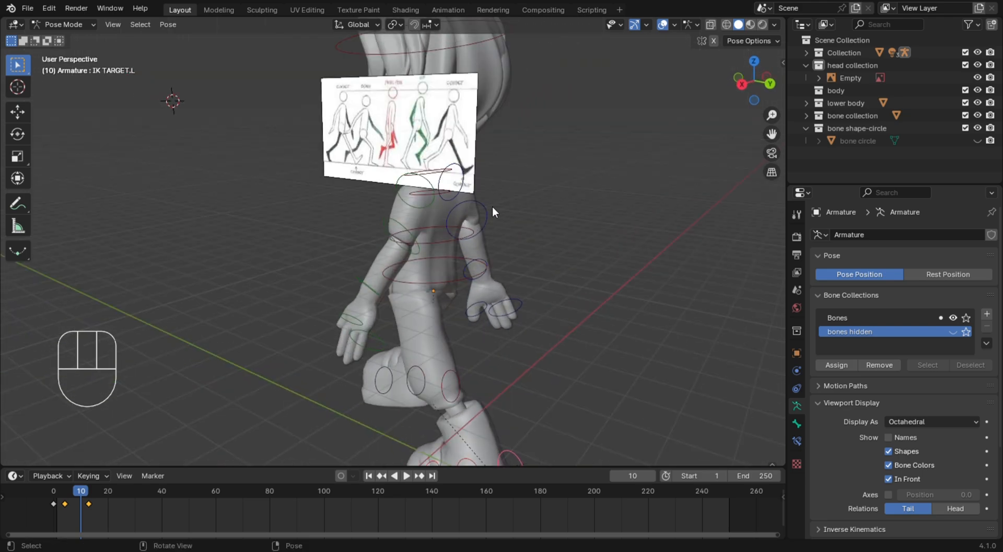
{"action": "left_click", "coordinate": [491, 221]}
{"action": "key", "text": "KP_3"}
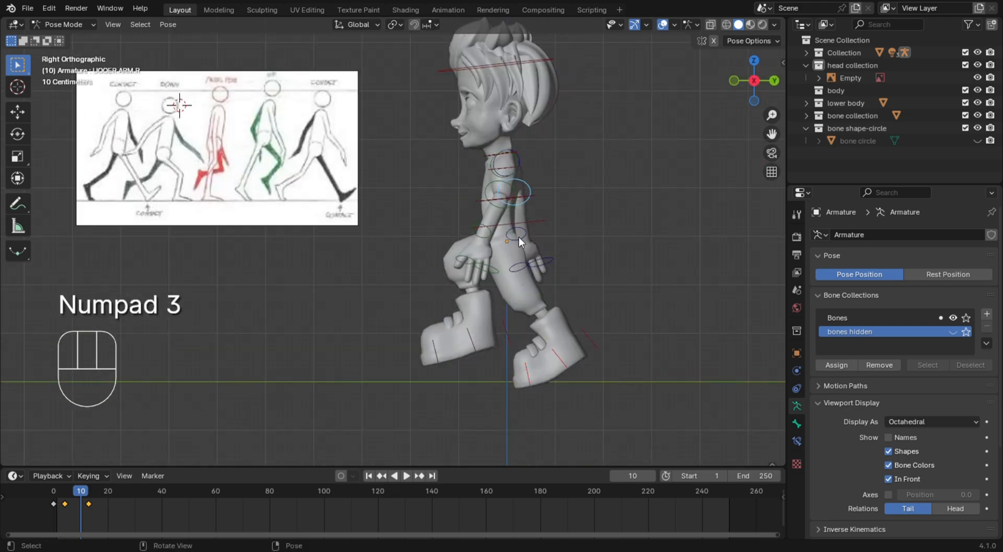
{"action": "key", "text": "r"}
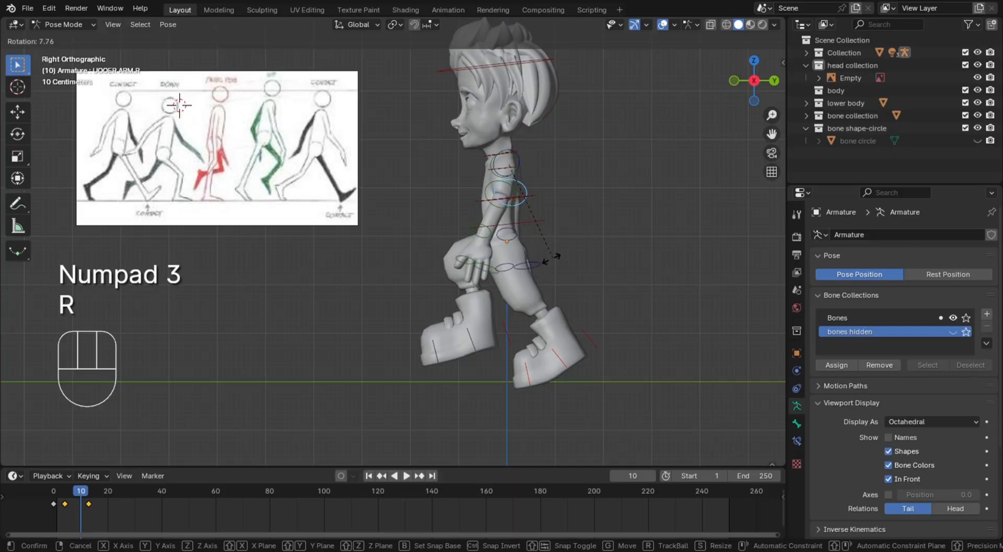
{"action": "left_click", "coordinate": [547, 260]}
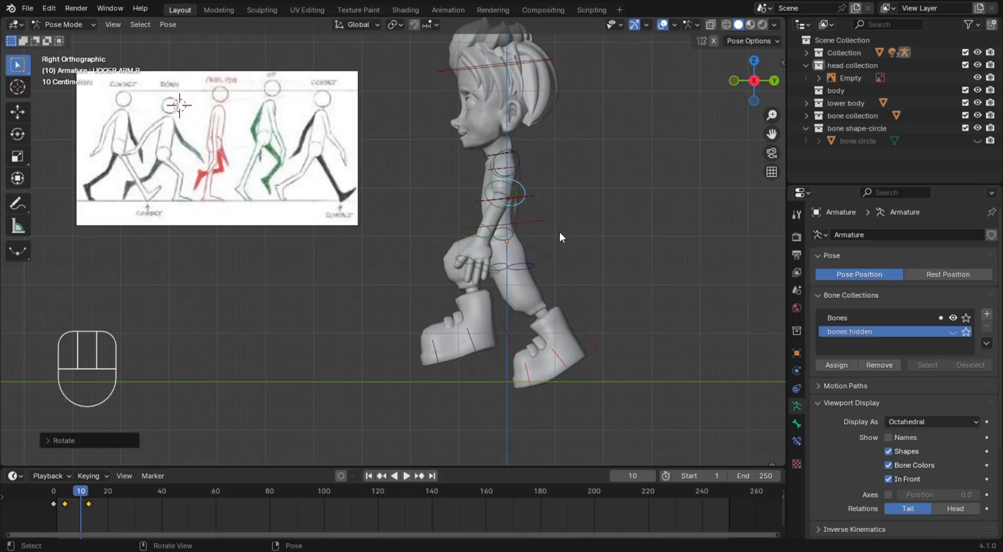
{"action": "key", "text": "g"}
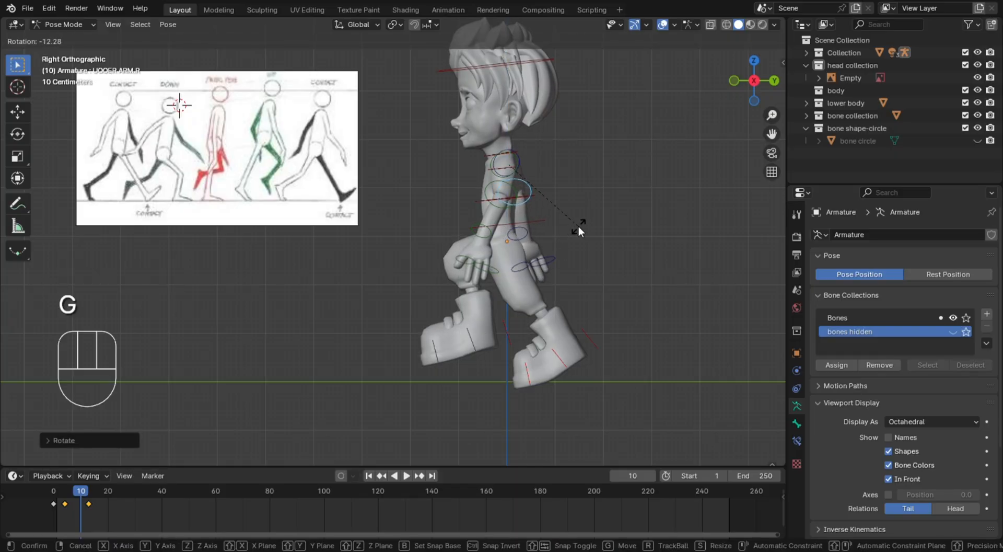
{"action": "left_click", "coordinate": [560, 260]}
Select the right hand bones and rotate them forward toward the body
{"action": "left_click_drag", "start_coordinate": [584, 249], "coordinate": [504, 290]}
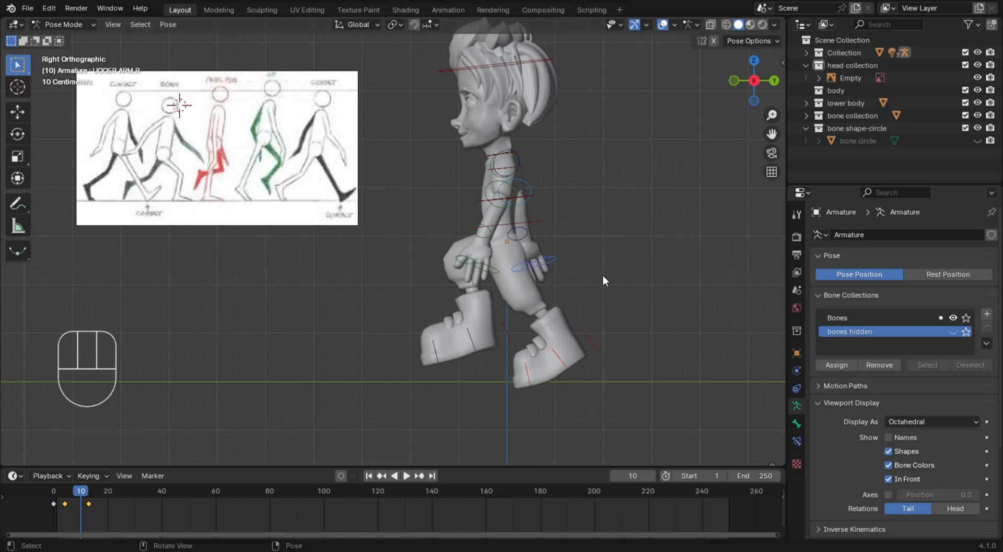
{"action": "key", "text": "r"}
{"action": "left_click", "coordinate": [598, 272]}
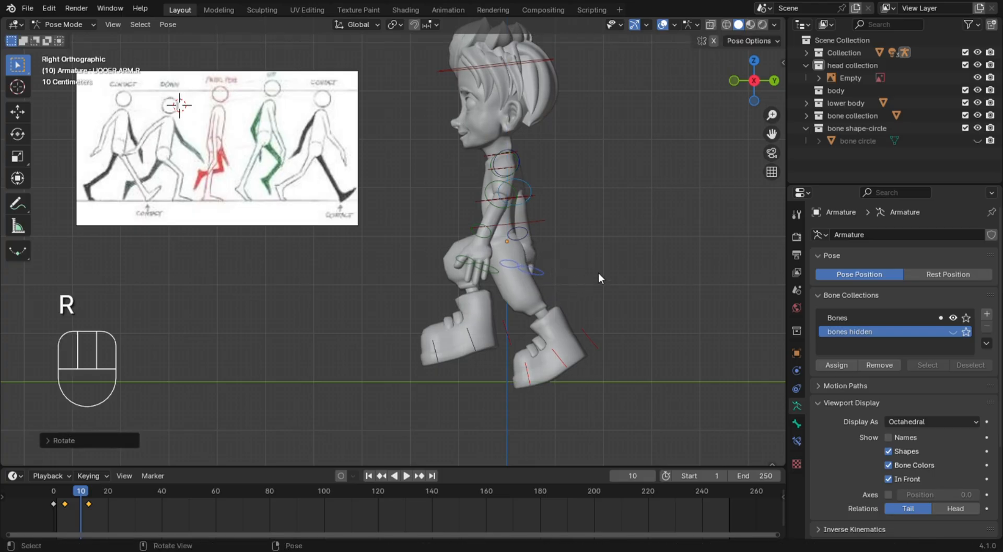
Rotate the right upper arm a few degrees forward so the arm sits closer beside the hips
{"action": "middle_click_drag", "start_coordinate": [598, 272], "coordinate": [505, 300]}
{"action": "left_click", "coordinate": [402, 237]}
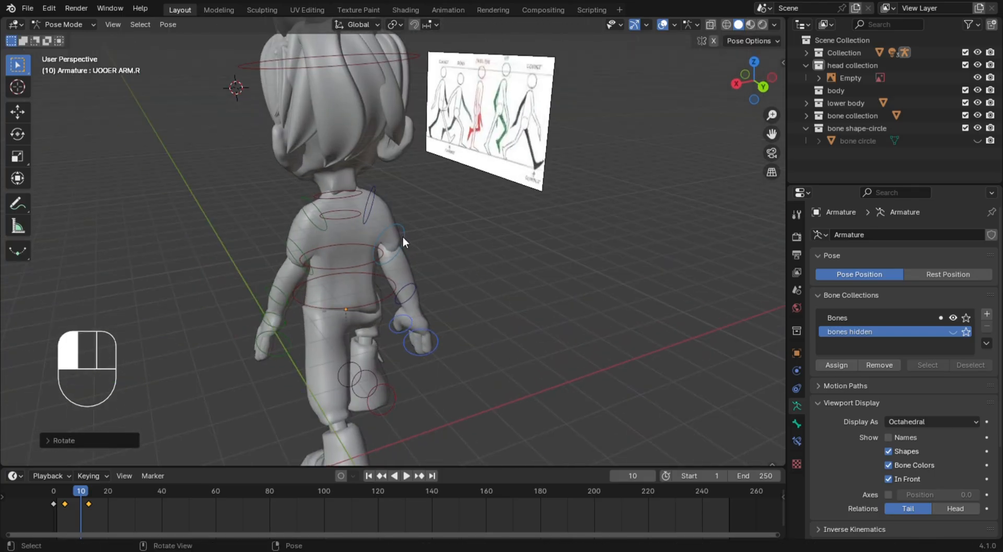
{"action": "key", "text": "KP_3"}
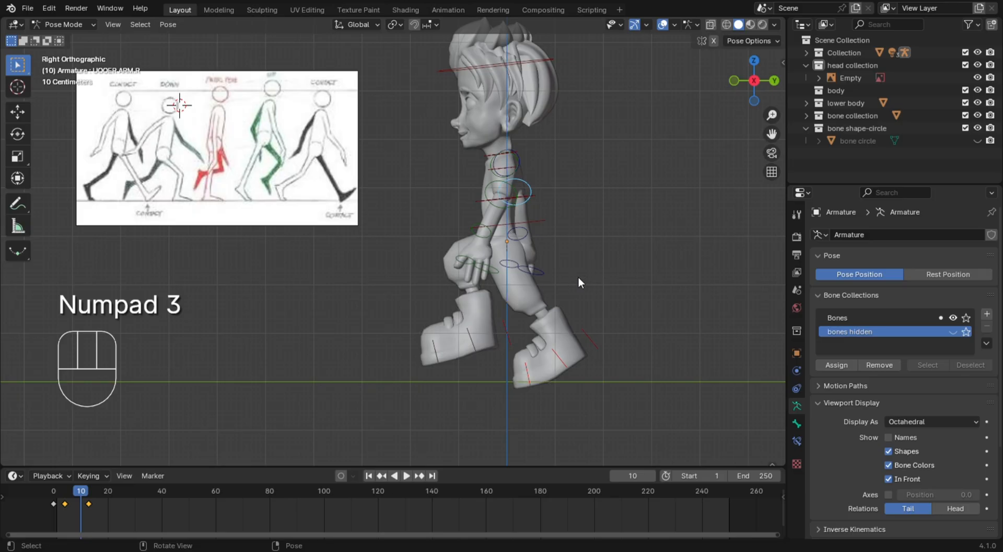
{"action": "key", "text": "r"}
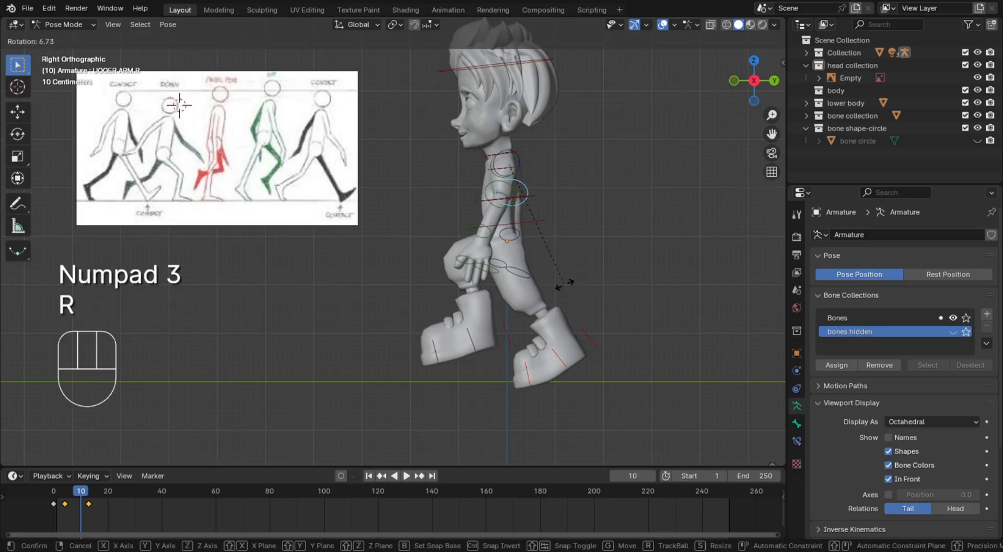
{"action": "left_click", "coordinate": [570, 285]}
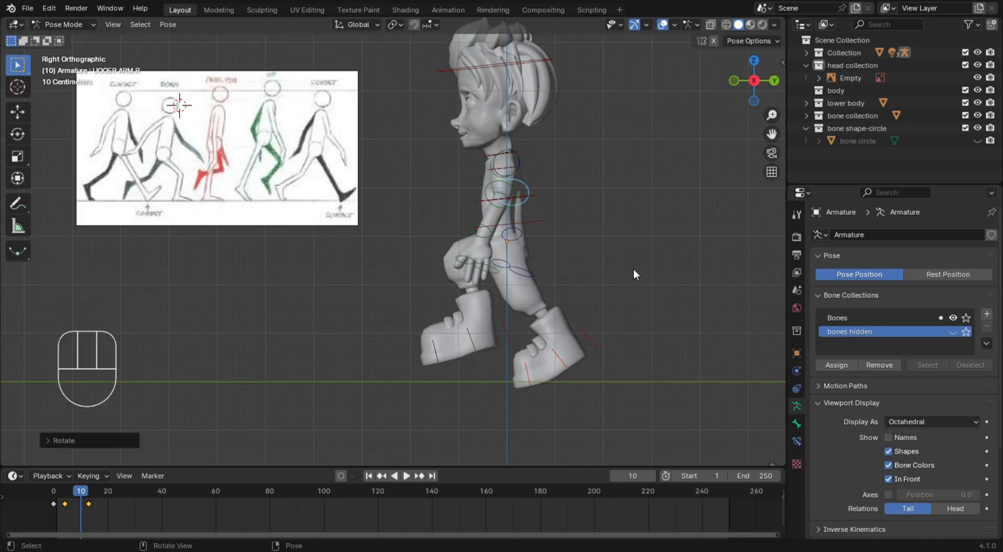
Select the left foot's IK target
{"action": "left_click", "coordinate": [595, 346]}
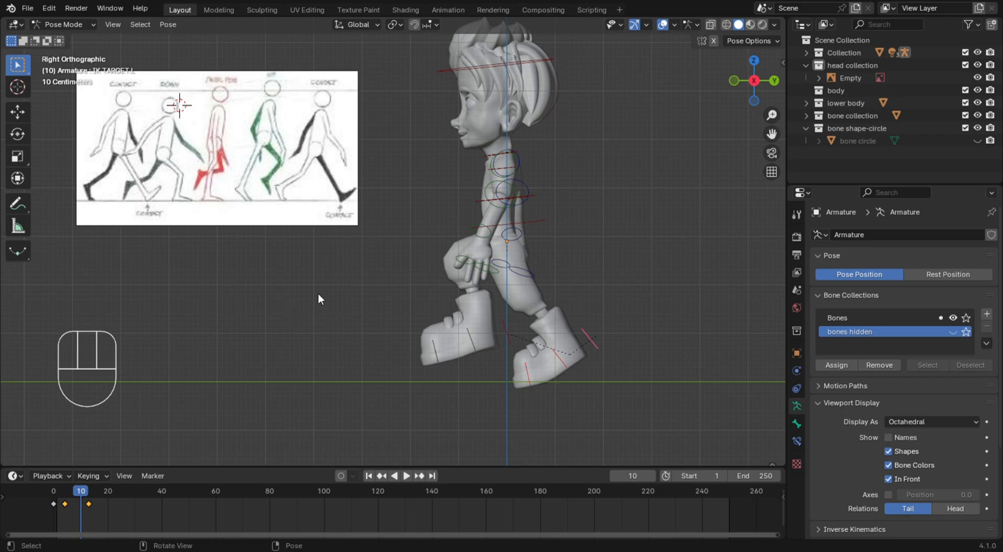
Rotate the left forearm slightly at frame 10 so the hand sits closer to the body, and select the right forearm
{"action": "left_click", "coordinate": [485, 231]}
{"action": "key", "text": "r"}
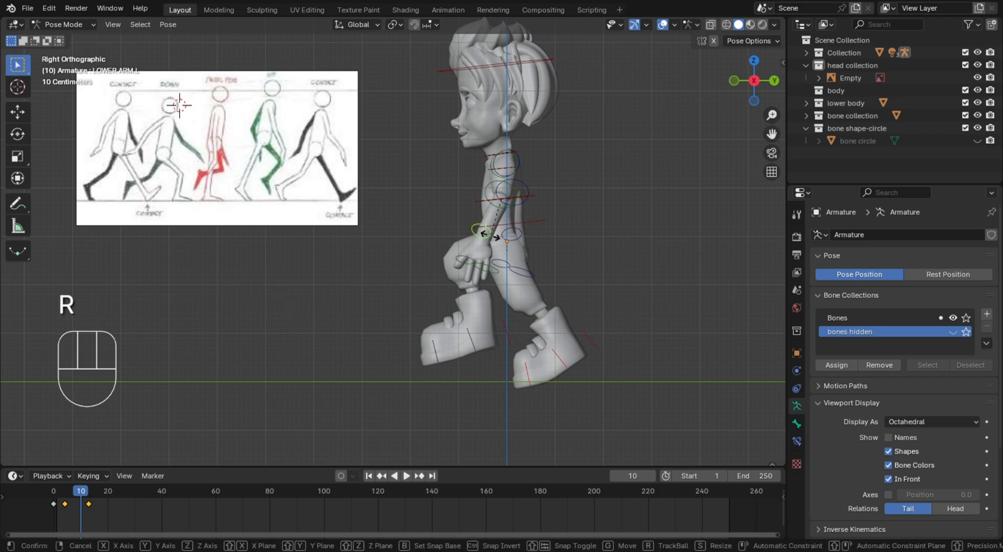
{"action": "left_click", "coordinate": [491, 238]}
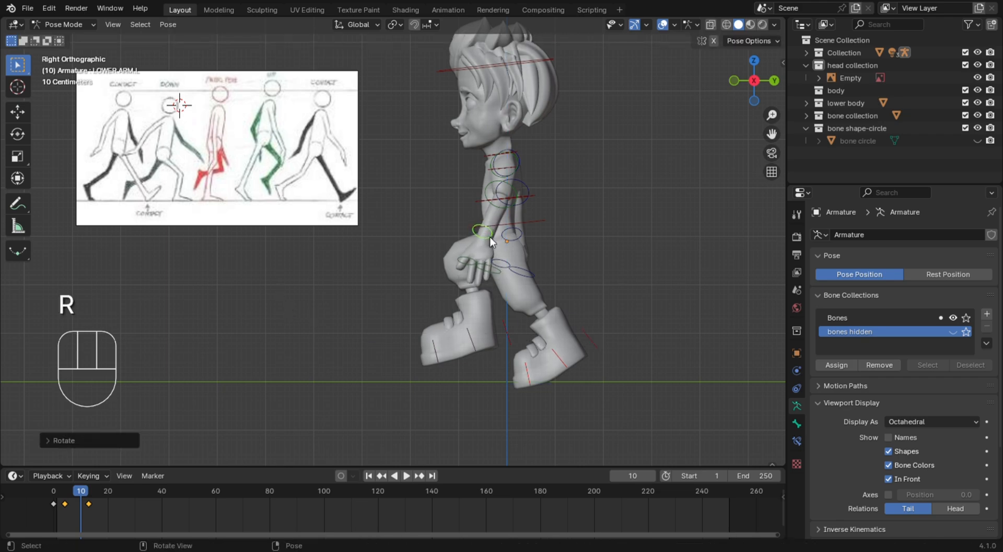
{"action": "key", "text": "r"}
{"action": "left_click", "coordinate": [501, 241]}
{"action": "left_click", "coordinate": [503, 240]}
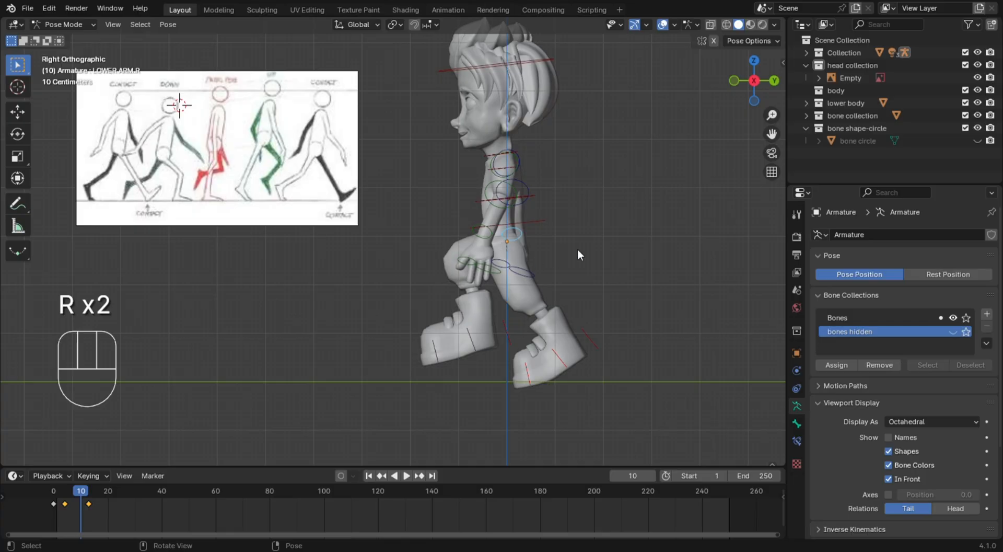
Select all bones and insert a keyframe for the up pose at frame 10
{"action": "left_click", "coordinate": [597, 231]}
{"action": "key", "text": "a"}
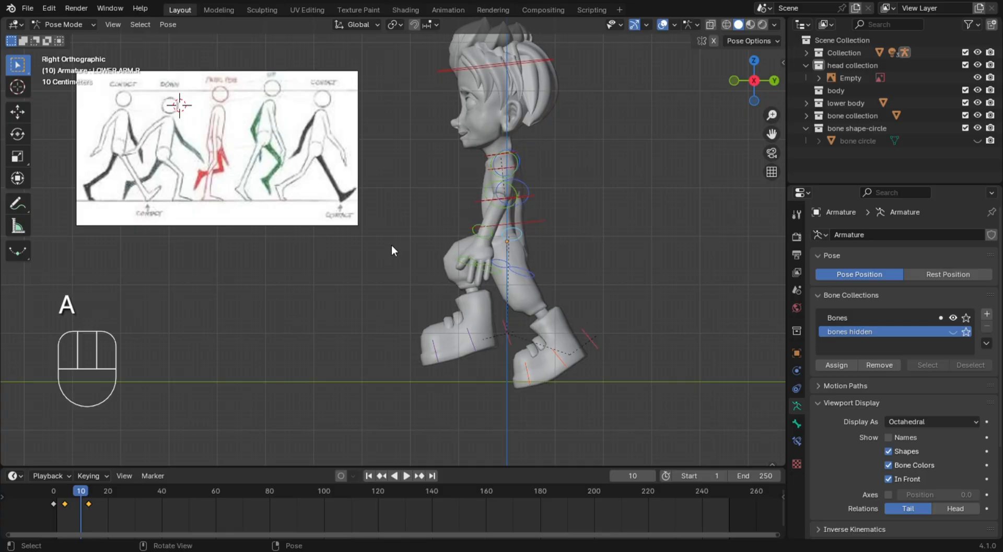
{"action": "key", "text": "i"}
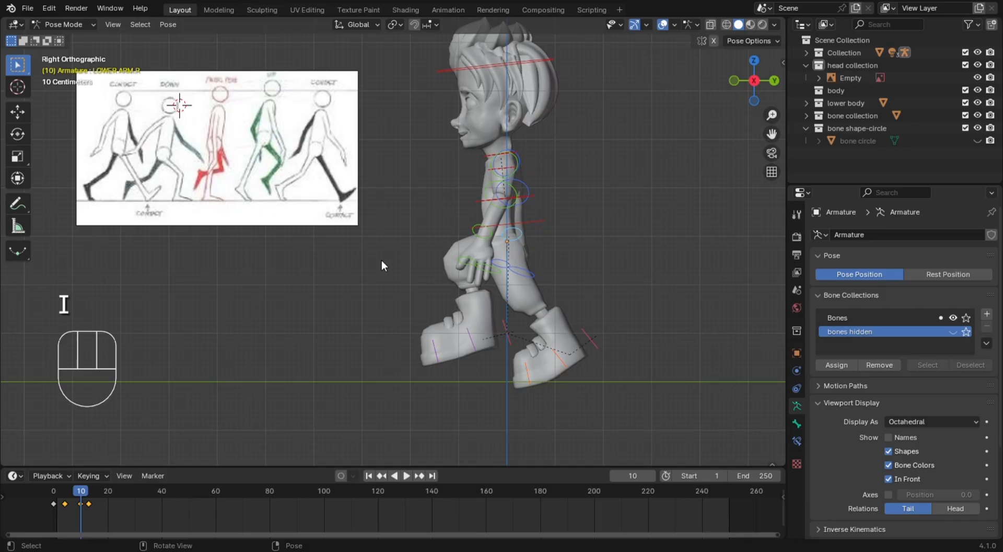
At frame 7, move the left foot's IK target down and slightly forward to straighten the supporting leg
{"action": "left_click", "coordinate": [72, 494]}
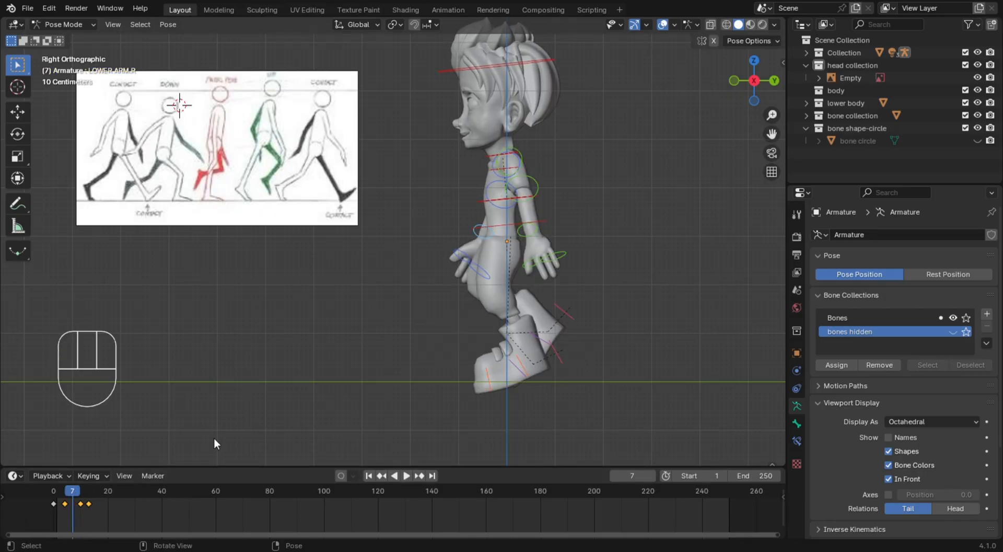
{"action": "left_click", "coordinate": [575, 324]}
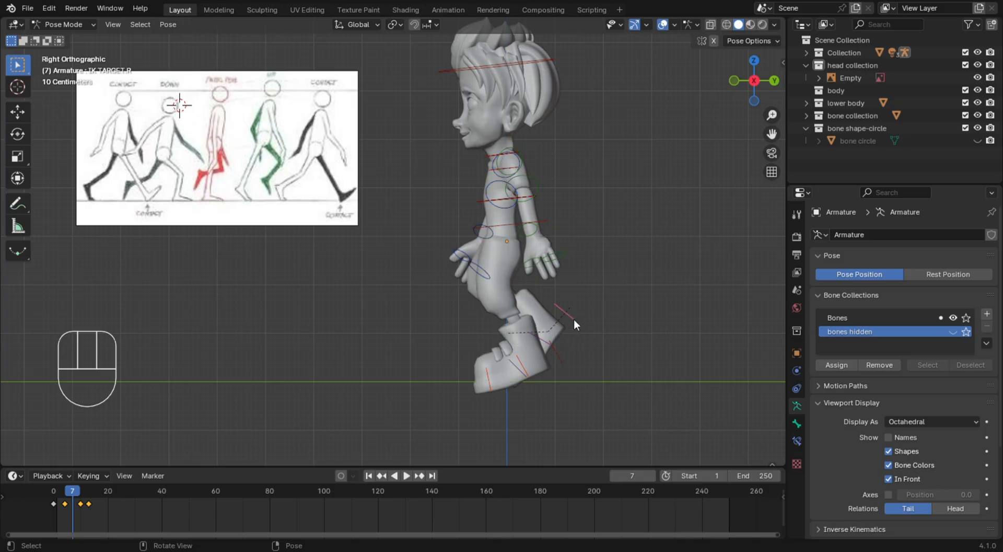
{"action": "left_click", "coordinate": [569, 358]}
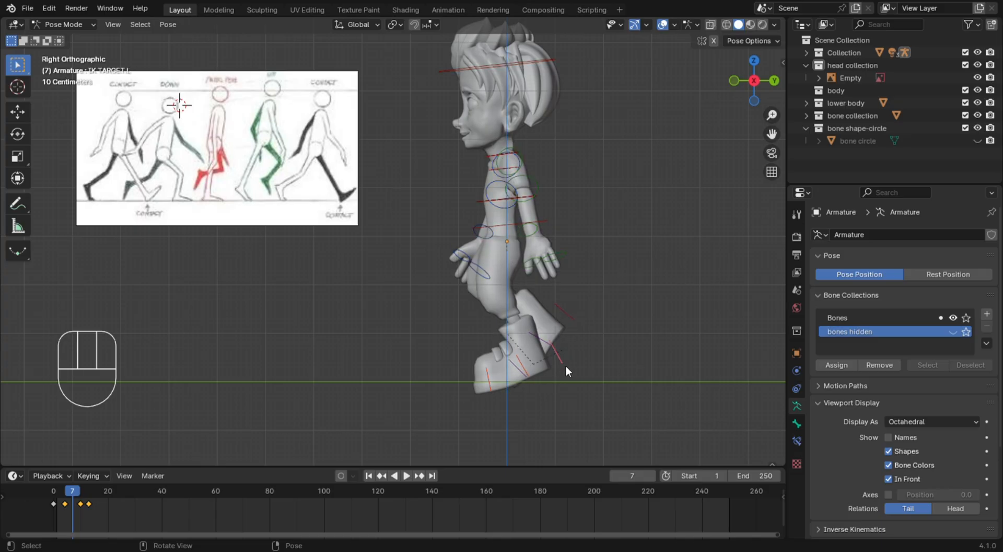
{"action": "key", "text": "g"}
{"action": "left_click", "coordinate": [552, 382]}
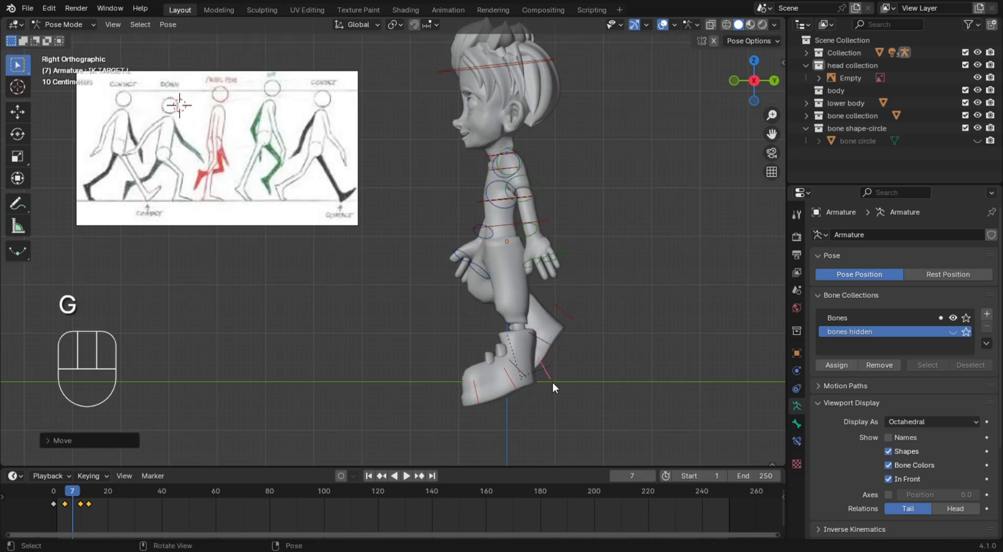
Try to raise the spine control and shift it slightly backward
{"action": "left_click", "coordinate": [517, 231]}
{"action": "key", "text": "g"}
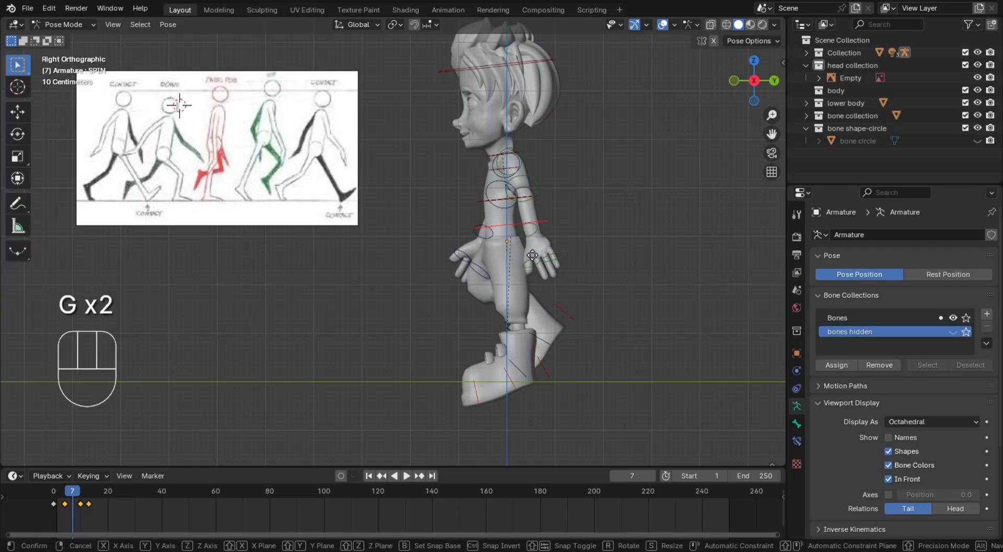
{"action": "left_click", "coordinate": [537, 258]}
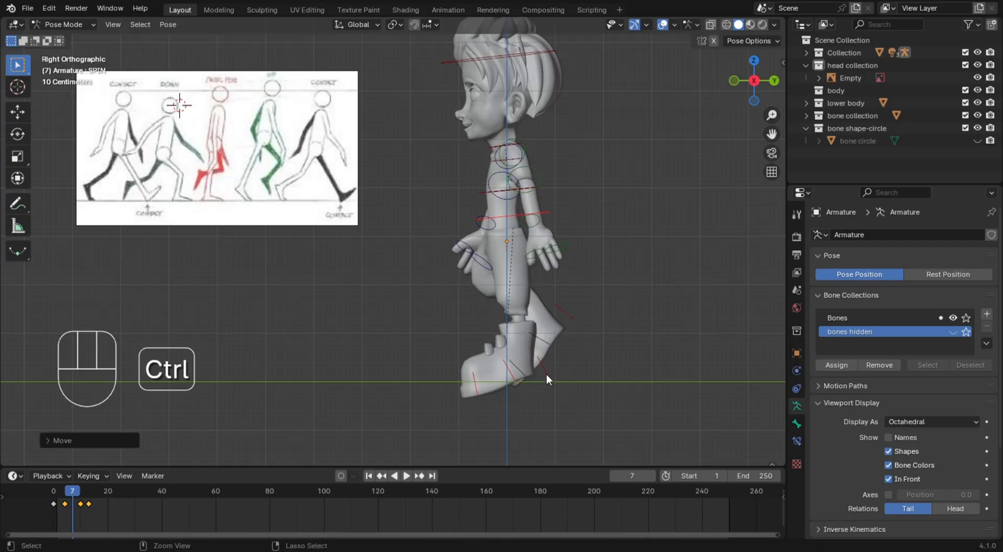
{"action": "key", "text": "ctrl+z"}
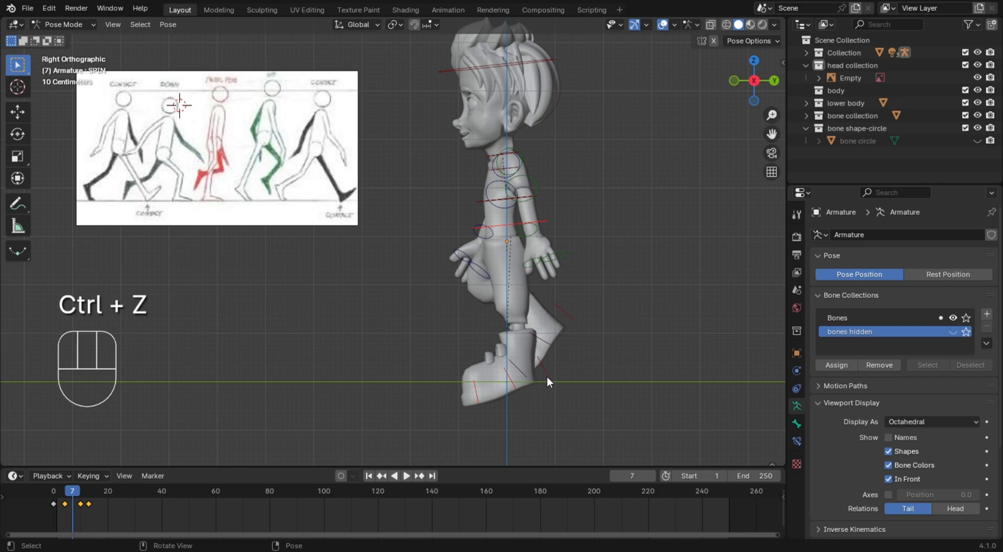
{"action": "key", "text": "r"}
{"action": "right_click", "coordinate": [534, 381]}
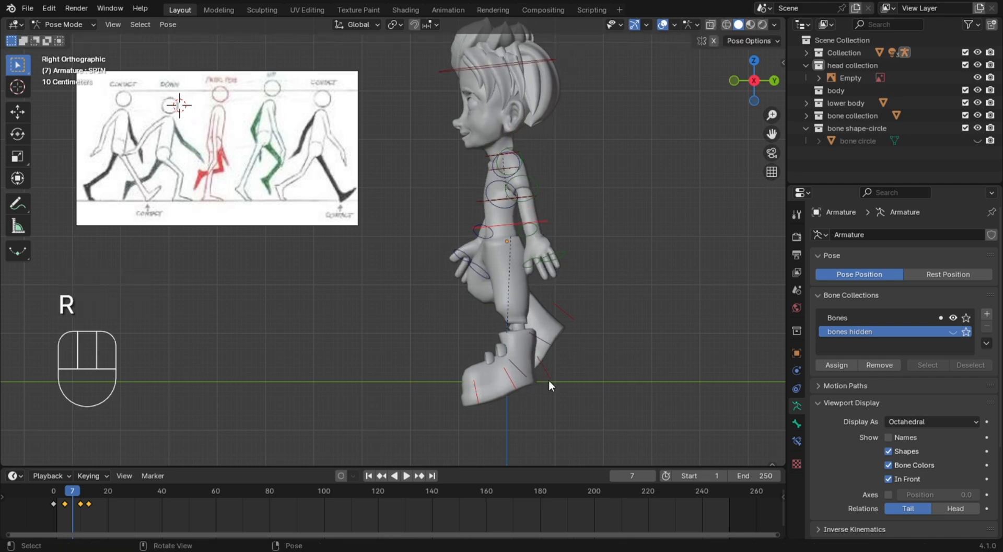
Rotate the left foot's IK target until the sole of the supporting foot is level with the ground
{"action": "left_click", "coordinate": [549, 379]}
{"action": "key", "text": "r"}
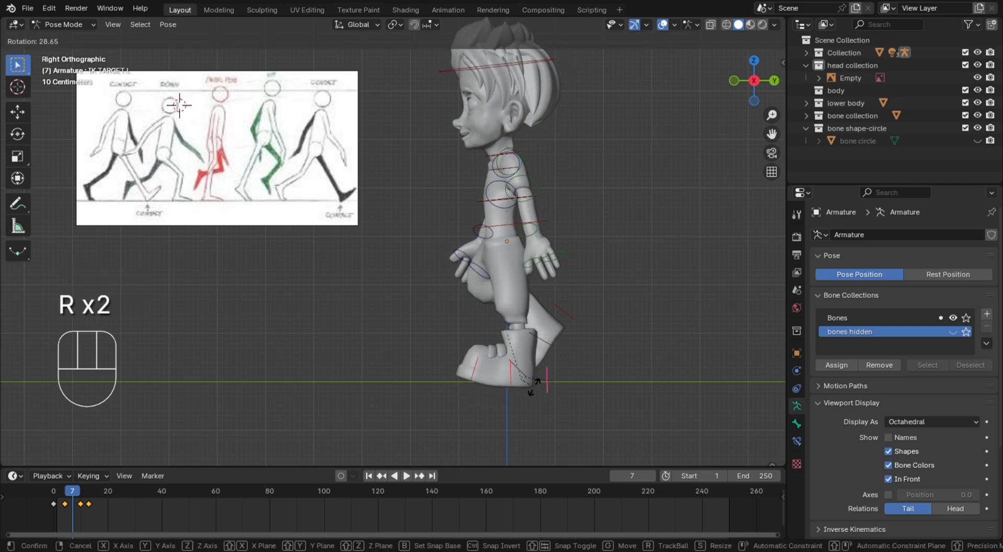
{"action": "key", "text": "Escape"}
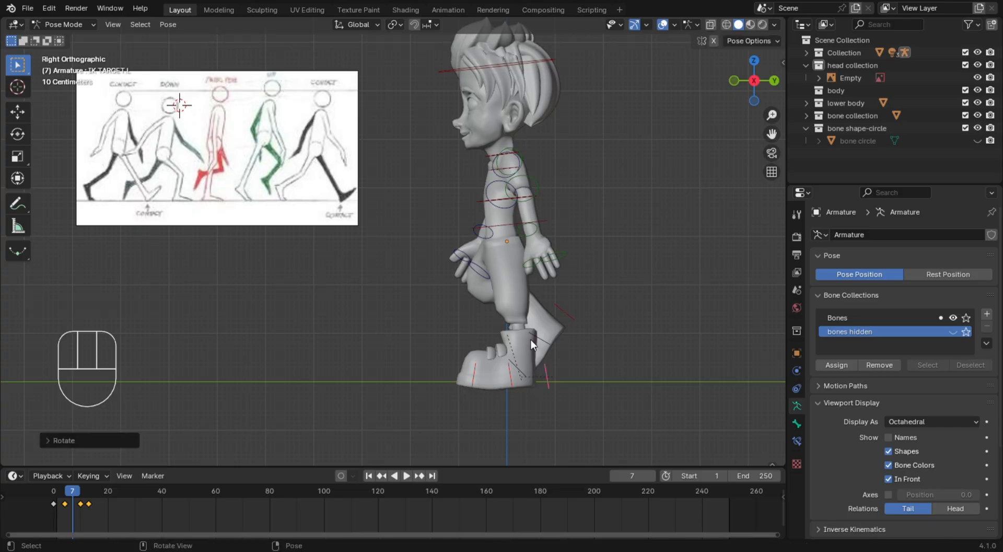
Raise the spine control slightly so the left foot rests on the ground line
{"action": "left_click", "coordinate": [510, 224]}
{"action": "key", "text": "g"}
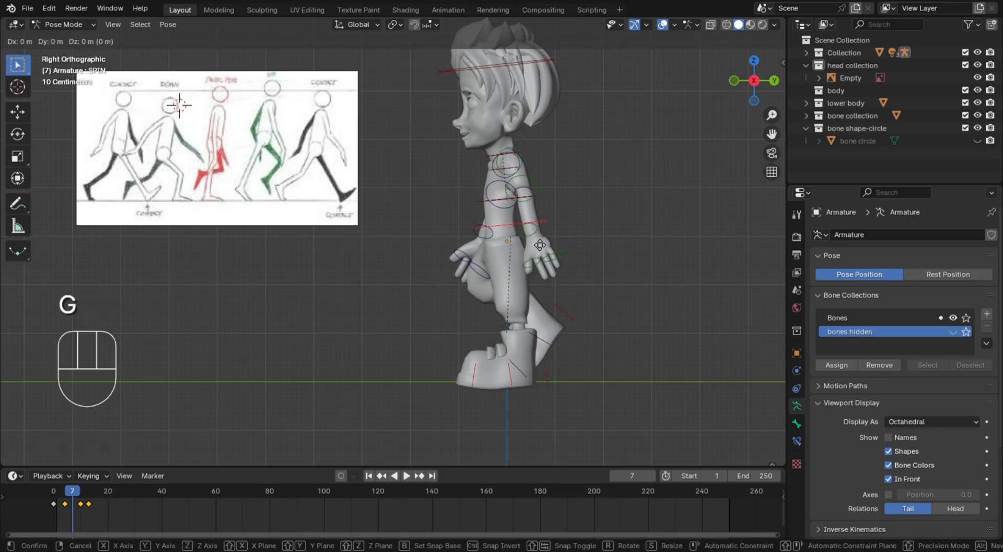
{"action": "key", "text": "Escape"}
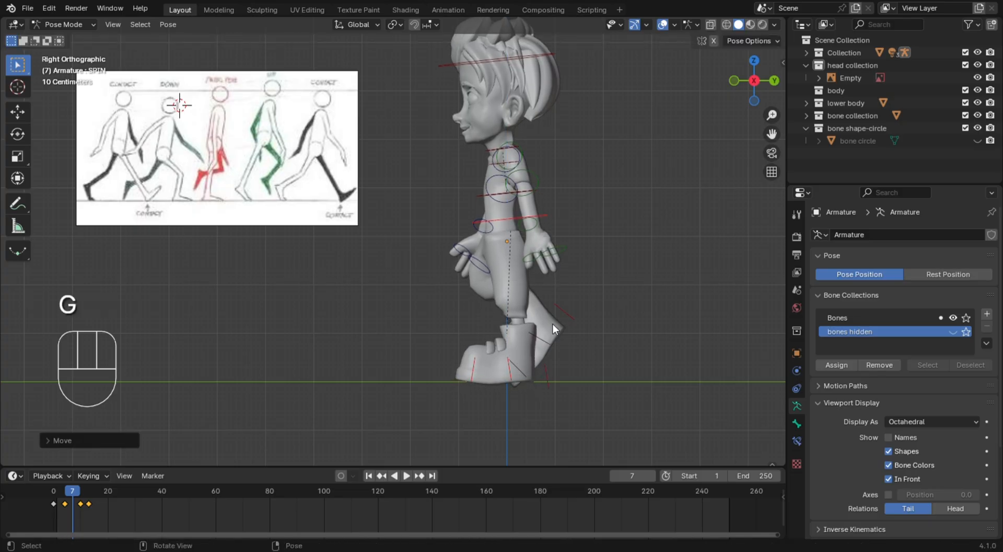
Raise the right foot's IK target slightly and rotate it about 20 degrees so the lifted foot points downward behind the left ankle
{"action": "left_click", "coordinate": [577, 330]}
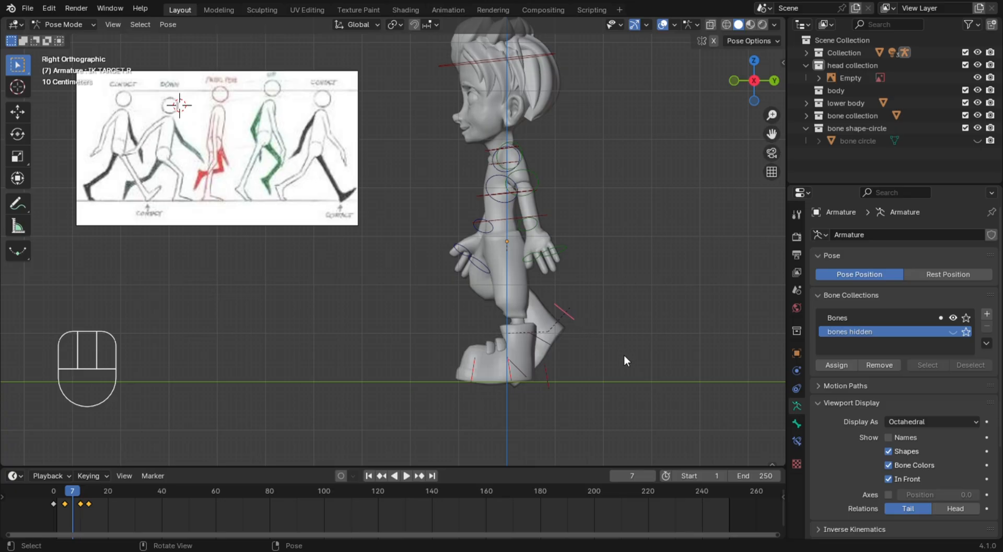
{"action": "key", "text": "g"}
{"action": "left_click", "coordinate": [620, 313]}
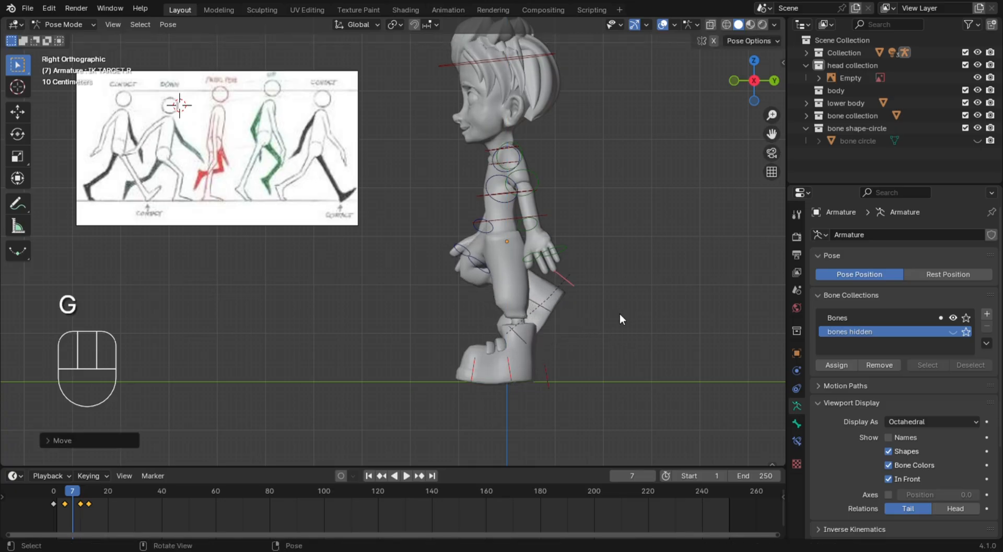
{"action": "key", "text": "r"}
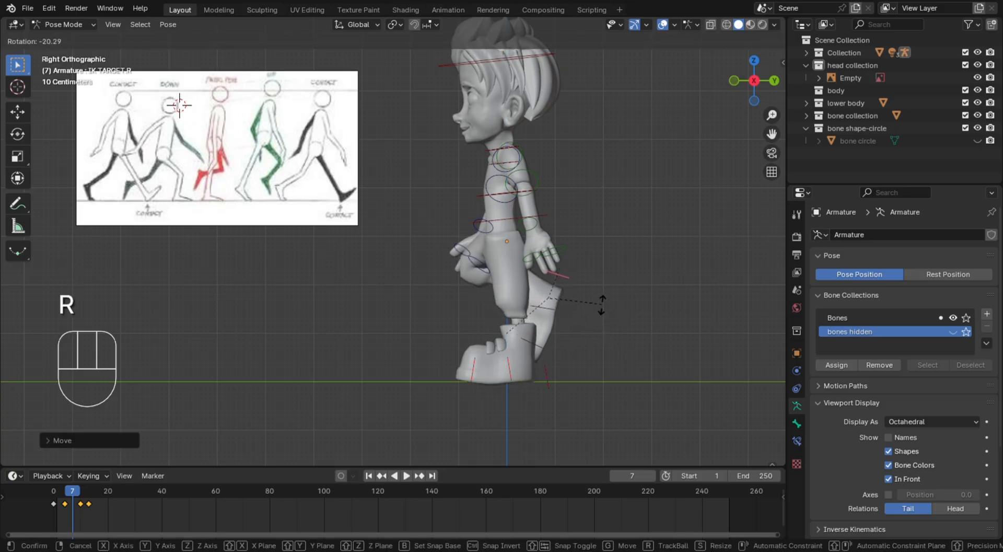
{"action": "left_click", "coordinate": [600, 306]}
{"action": "key", "text": "g"}
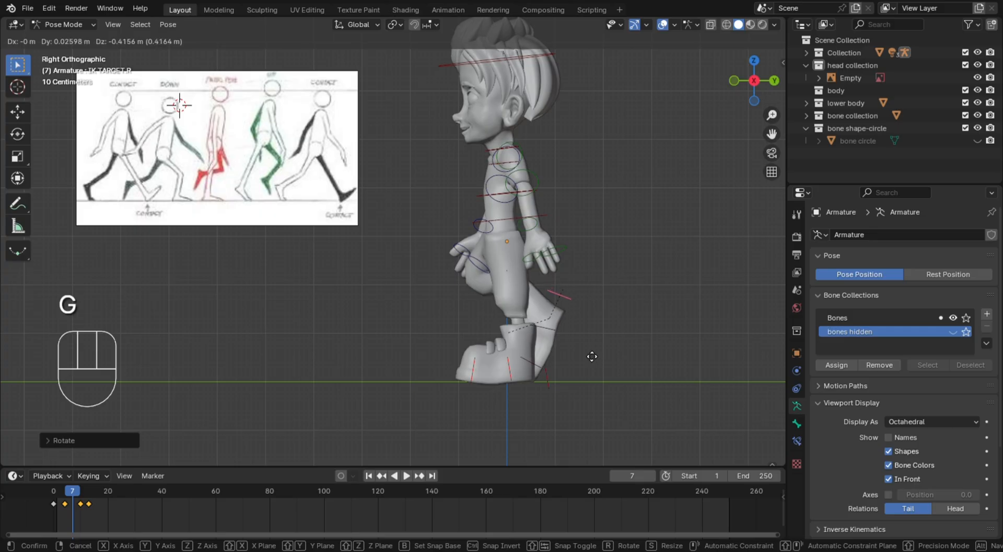
{"action": "left_click", "coordinate": [589, 343]}
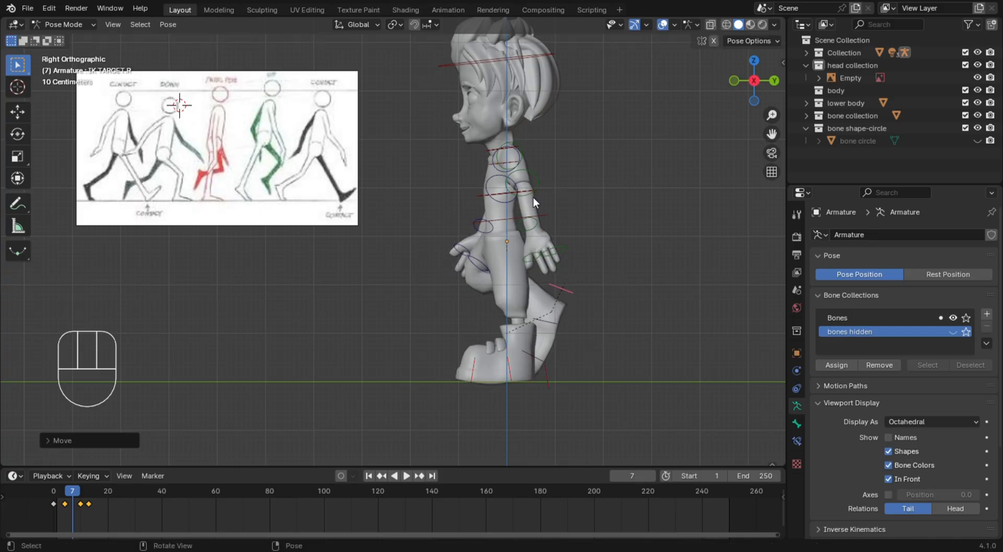
Rotate the left upper arm backward and bend the left forearm forward at the elbow
{"action": "left_click", "coordinate": [536, 175]}
{"action": "key", "text": "r"}
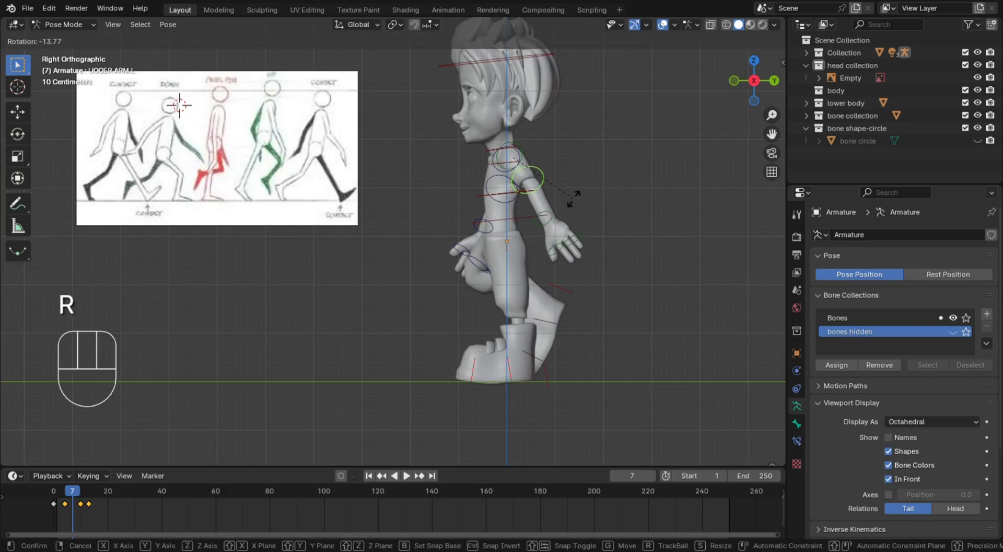
{"action": "left_click", "coordinate": [571, 207]}
{"action": "left_click", "coordinate": [547, 219]}
{"action": "key", "text": "r"}
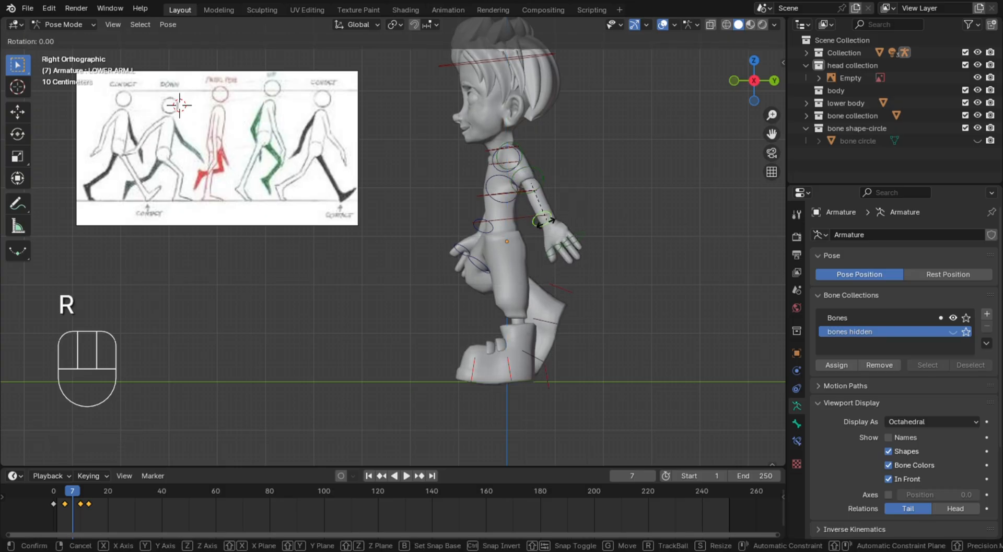
{"action": "left_click", "coordinate": [536, 228]}
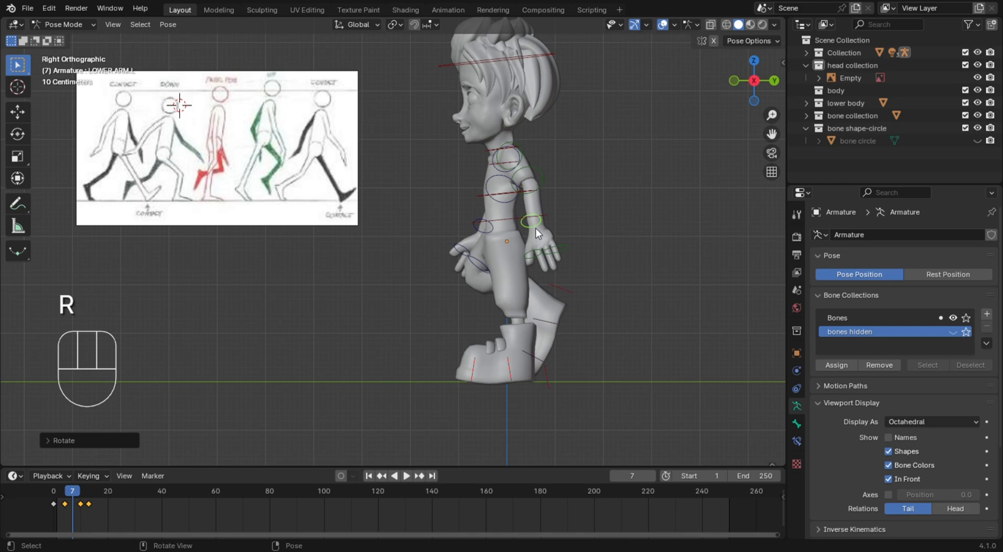
Rotate the left upper arm about 6 degrees forward so the arm hangs closer beside the hips
{"action": "left_click", "coordinate": [538, 183]}
{"action": "key", "text": "r"}
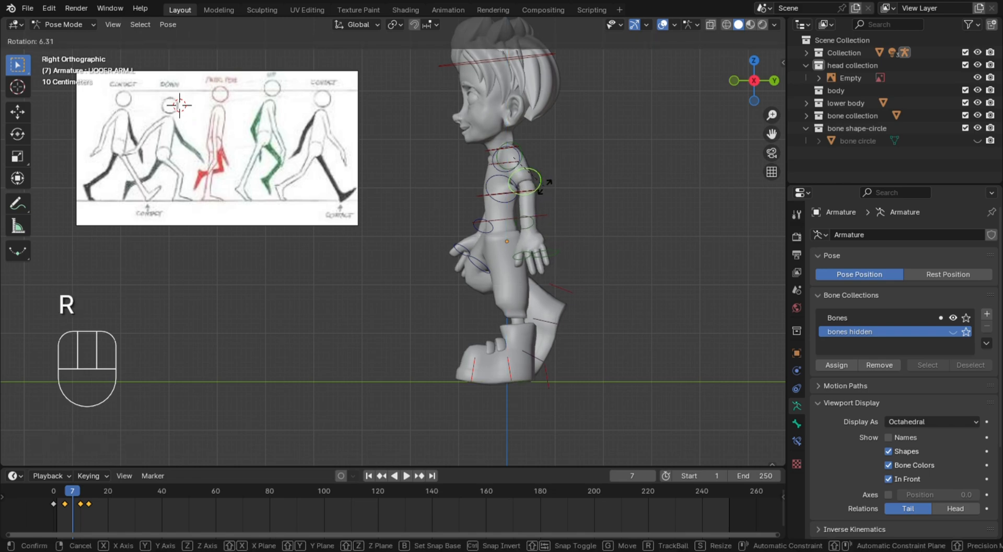
{"action": "left_click", "coordinate": [577, 208]}
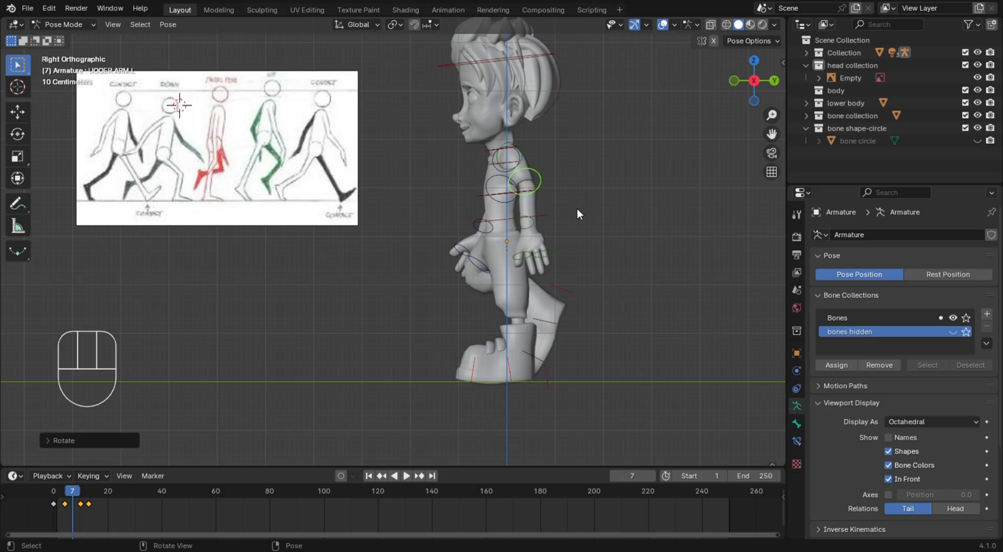
Rotate the spine control slightly backward with the Rotate tool to make the torso more upright
{"action": "left_click", "coordinate": [539, 209]}
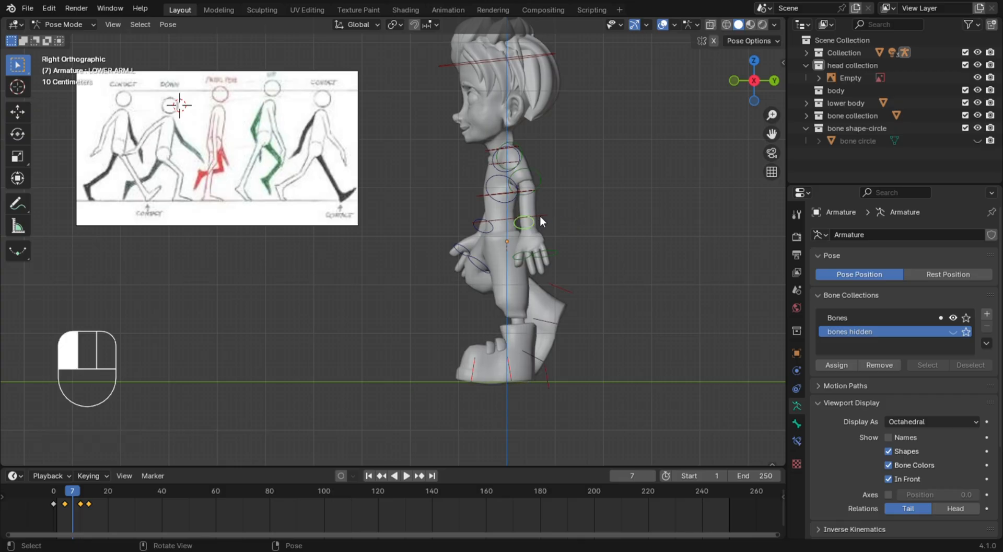
{"action": "left_click", "coordinate": [540, 215]}
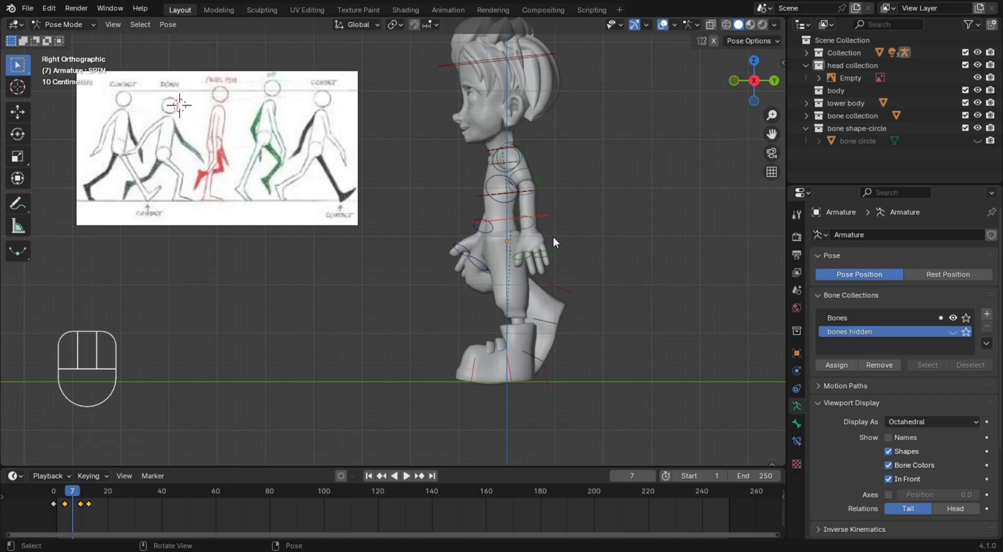
{"action": "left_click", "coordinate": [12, 135]}
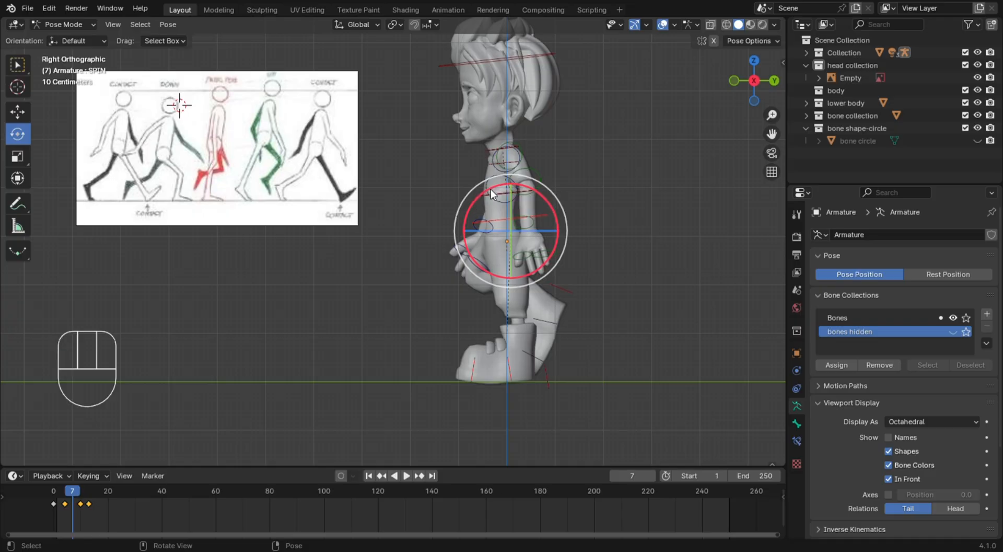
{"action": "left_click_drag", "start_coordinate": [490, 189], "coordinate": [507, 197]}
Select all bones and insert a keyframe for the passing pose at frame 7
{"action": "left_click", "coordinate": [626, 193]}
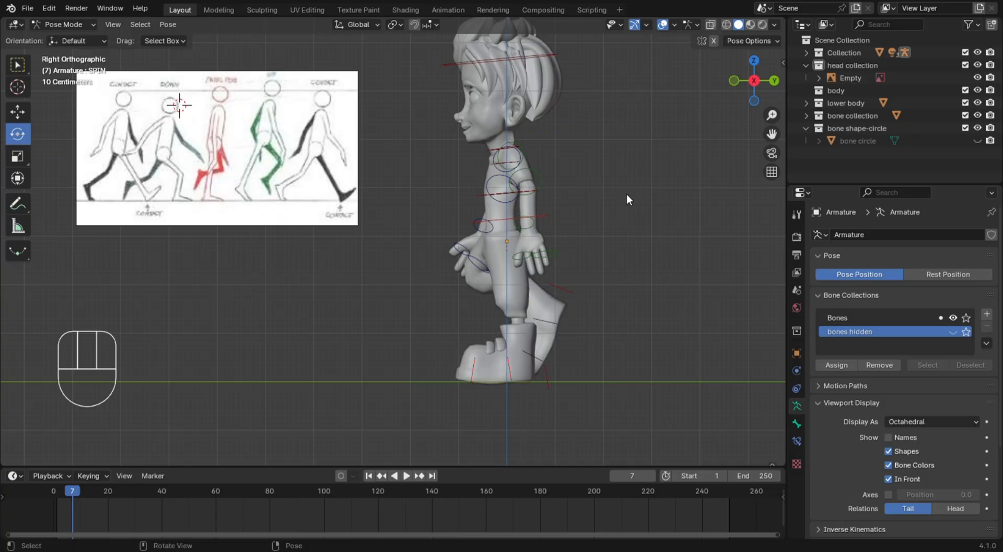
{"action": "key", "text": "a"}
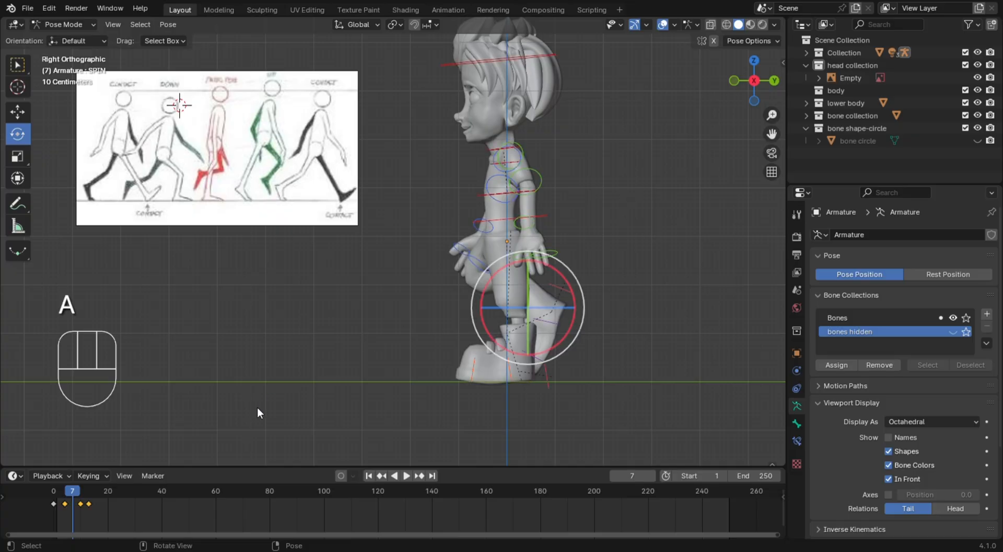
{"action": "key", "text": "i"}
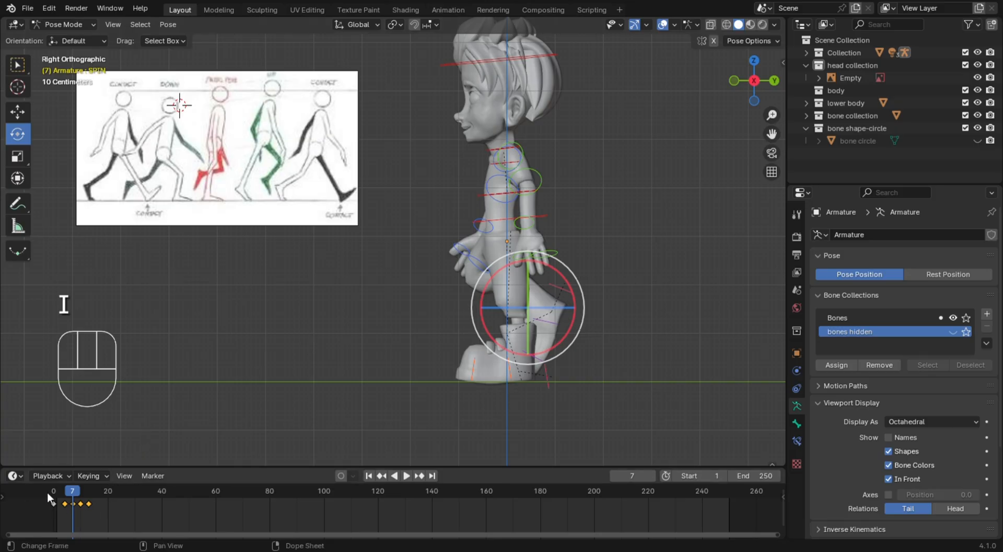
Return to frame 0 and play the animation to check the motion through the contact, down, passing and up poses
{"action": "left_click", "coordinate": [53, 493]}
{"action": "left_click_drag", "start_coordinate": [53, 493], "coordinate": [45, 535]}
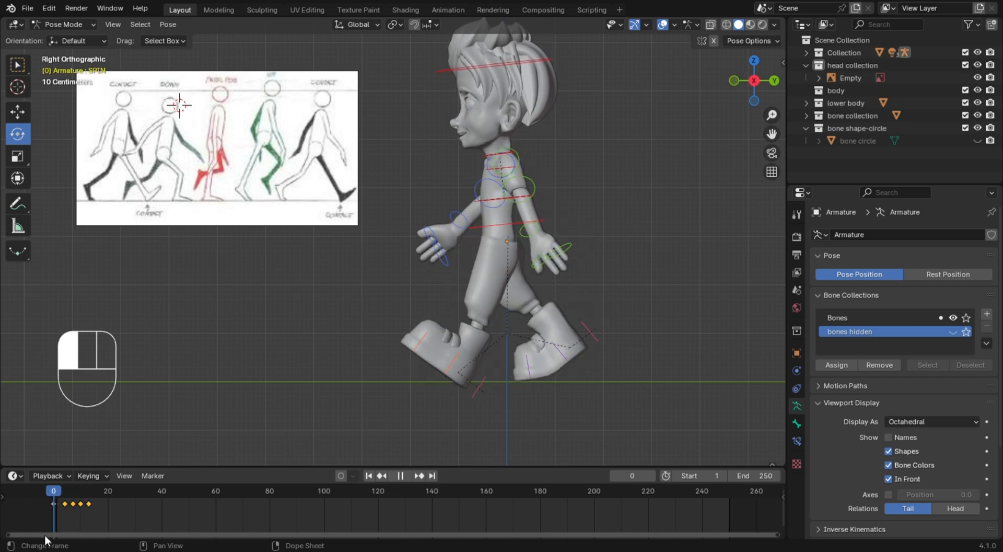
{"action": "key", "text": "space"}
{"action": "key", "text": "space"}
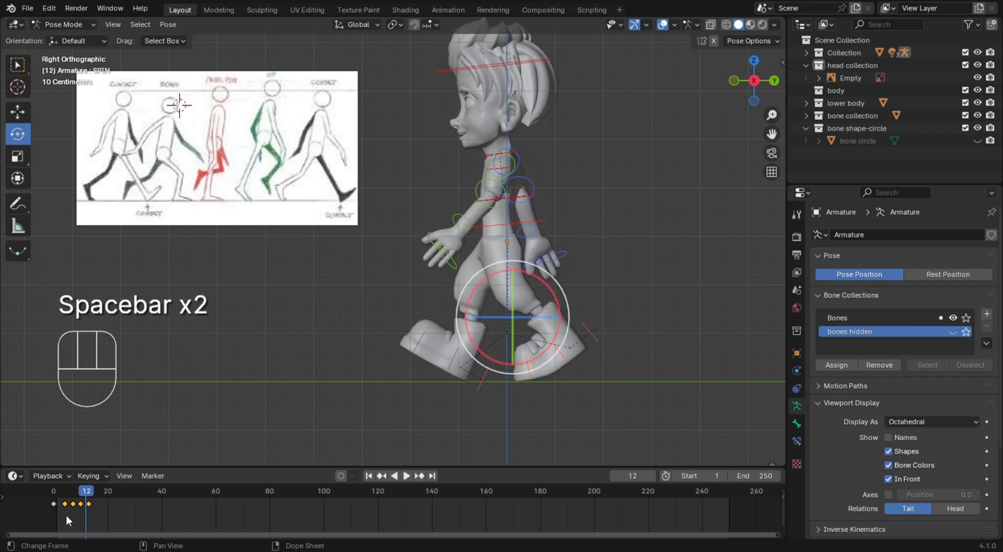
Copy the down pose keyframe from frame 4 and paste it flipped at frame 16
{"action": "left_click_drag", "start_coordinate": [88, 491], "coordinate": [96, 512]}
{"action": "left_click", "coordinate": [53, 492]}
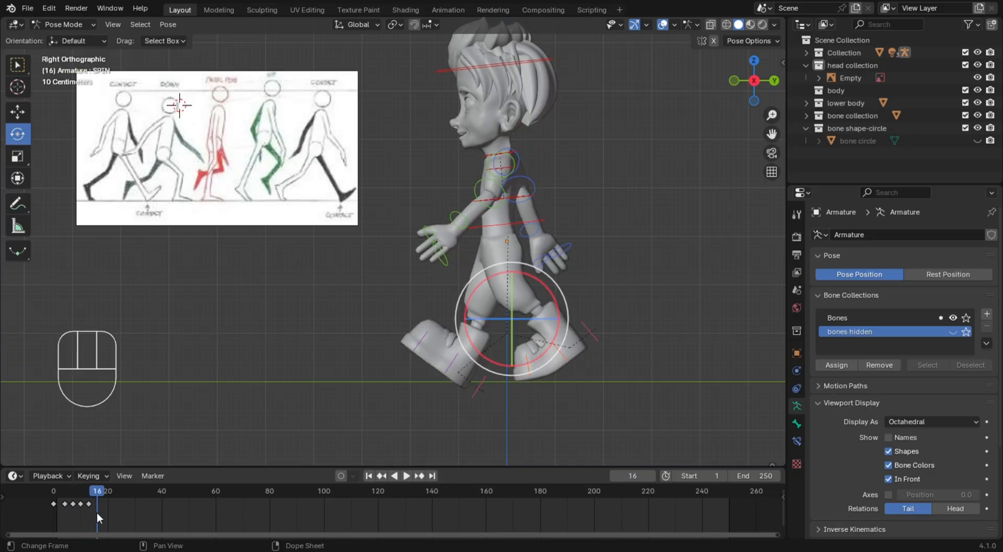
{"action": "left_click", "coordinate": [90, 504]}
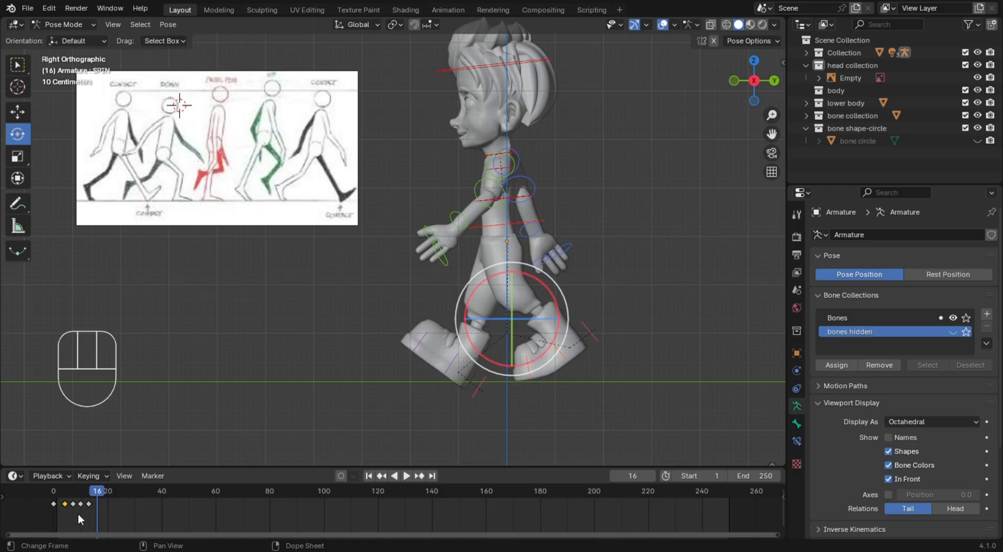
{"action": "key", "text": "ctrl+c"}
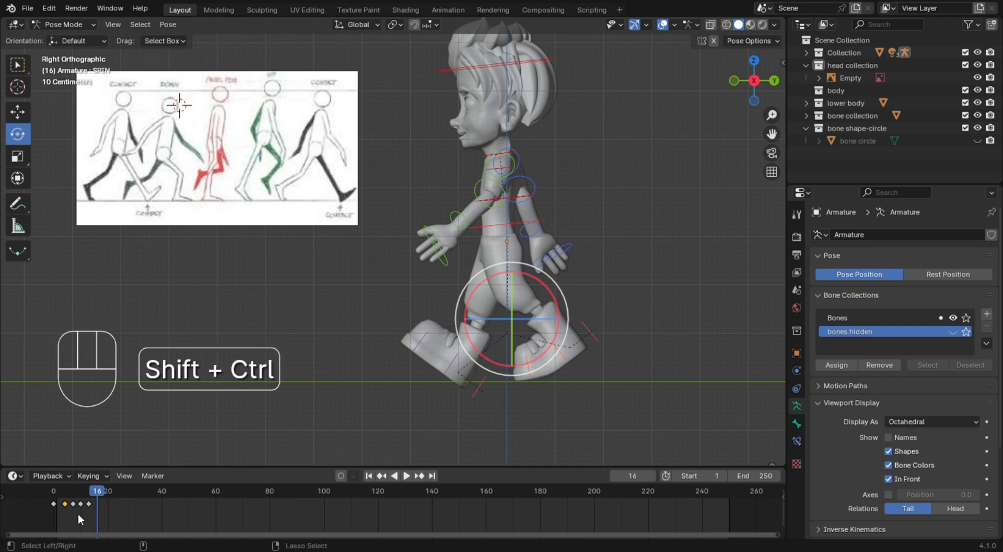
{"action": "key", "text": "ctrl+shift+v"}
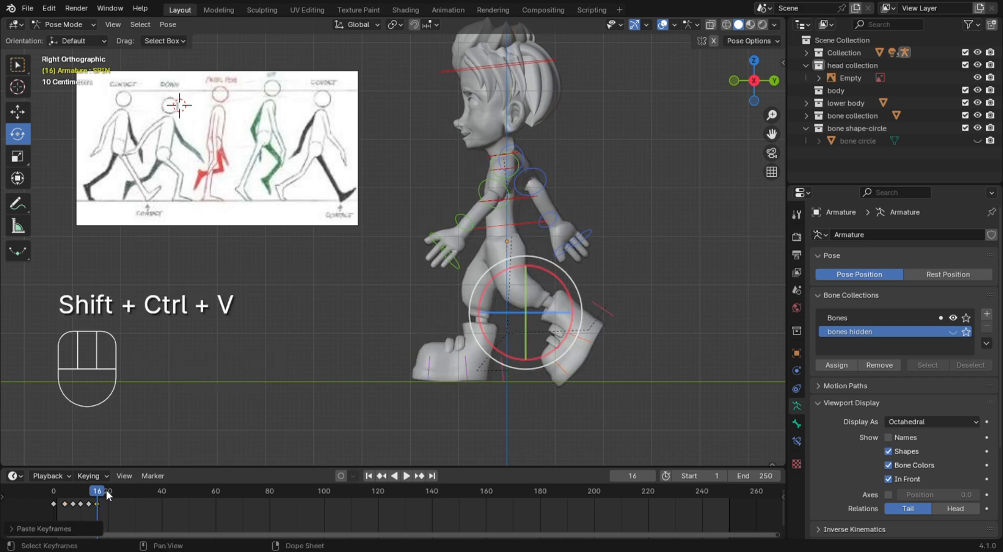
Copy the passing pose keyframe from frame 7, paste it flipped, and place the pasted keyframe at frame 19
{"action": "left_click_drag", "start_coordinate": [107, 495], "coordinate": [109, 496]}
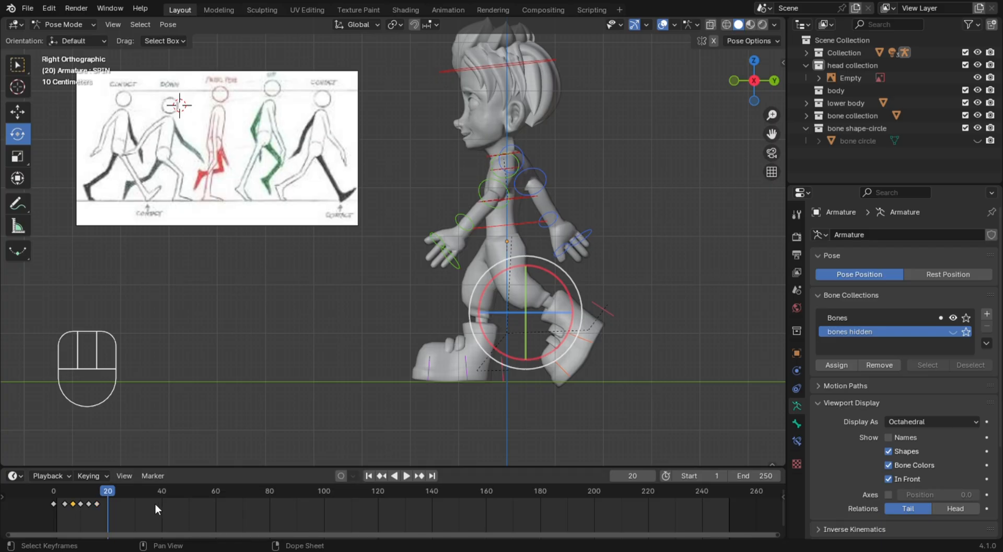
{"action": "key", "text": "ctrl+c"}
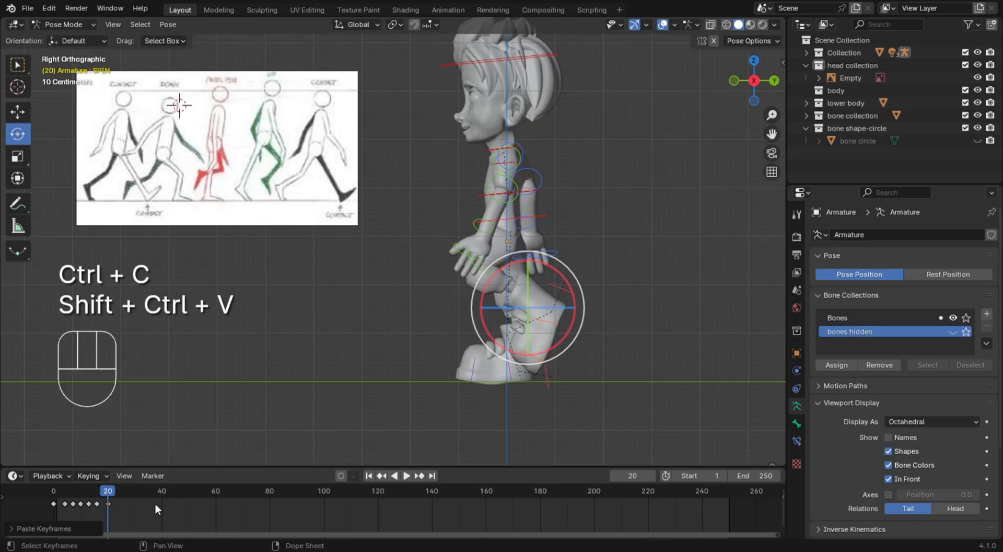
{"action": "mouse_move", "coordinate": [106, 493]}
{"action": "left_mouse_down"}
{"action": "mouse_move", "coordinate": [109, 510]}
{"action": "mouse_move", "coordinate": [107, 496]}
{"action": "left_mouse_up"}
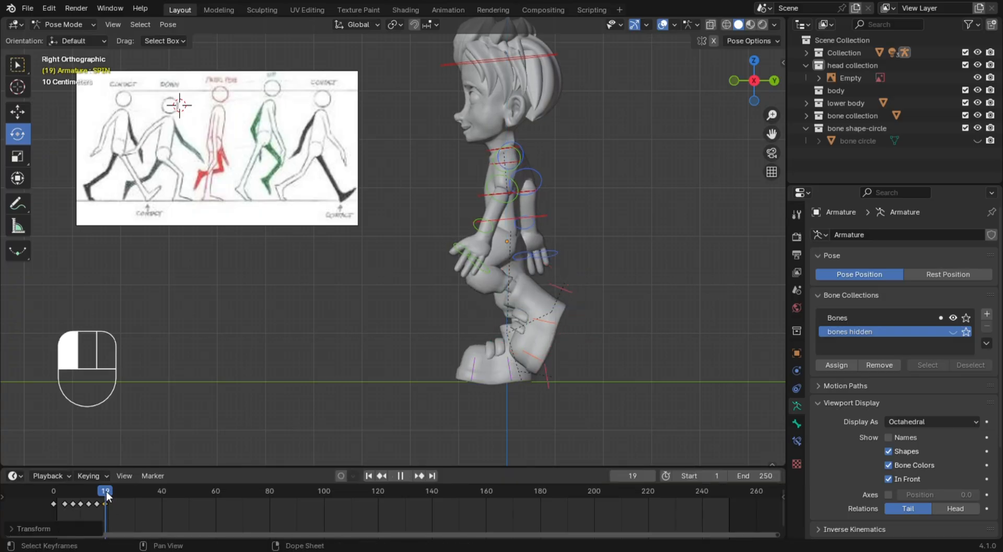
Copy the up pose keyframe from frame 10 and paste it flipped at frame 22
{"action": "left_click_drag", "start_coordinate": [115, 494], "coordinate": [113, 497]}
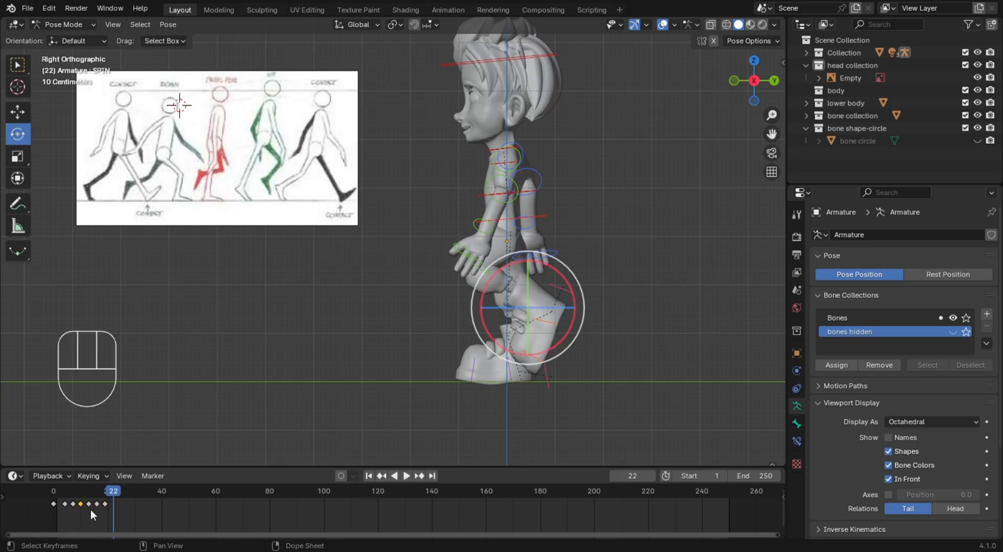
{"action": "key", "text": "ctrl+c"}
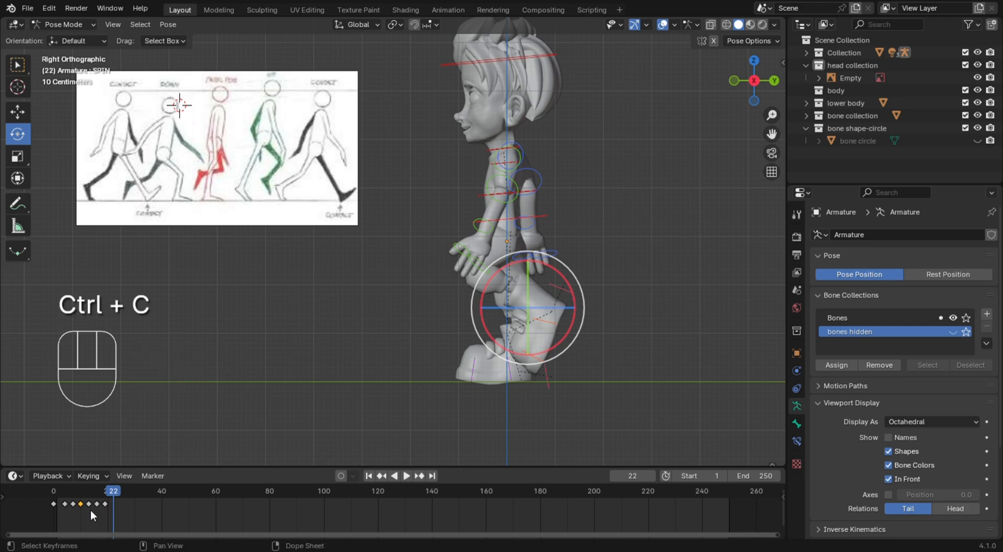
{"action": "key", "text": "ctrl+shift+v"}
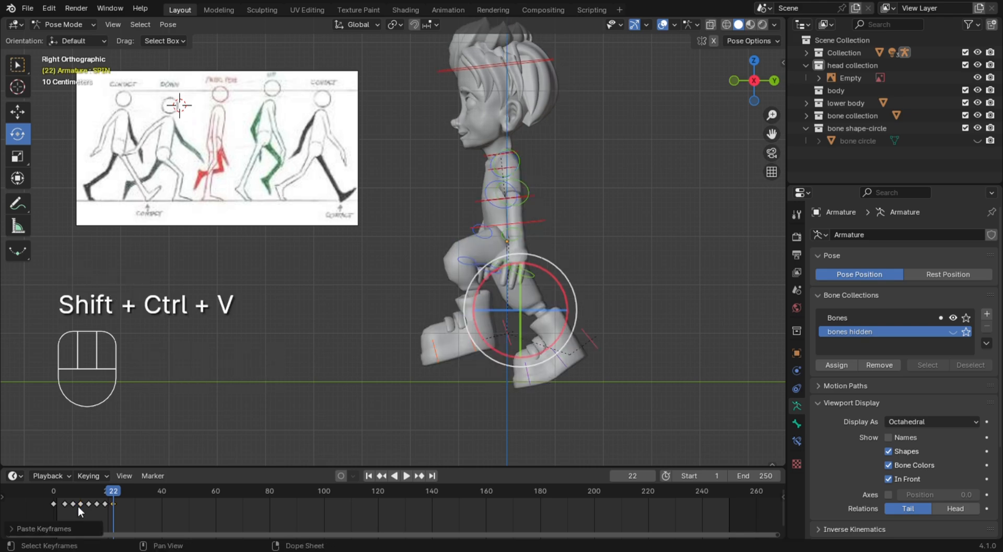
Duplicate the contact pose keyframe from frame 0 and place the copy at frame 25 to close the walk cycle
{"action": "left_click_drag", "start_coordinate": [113, 497], "coordinate": [121, 495]}
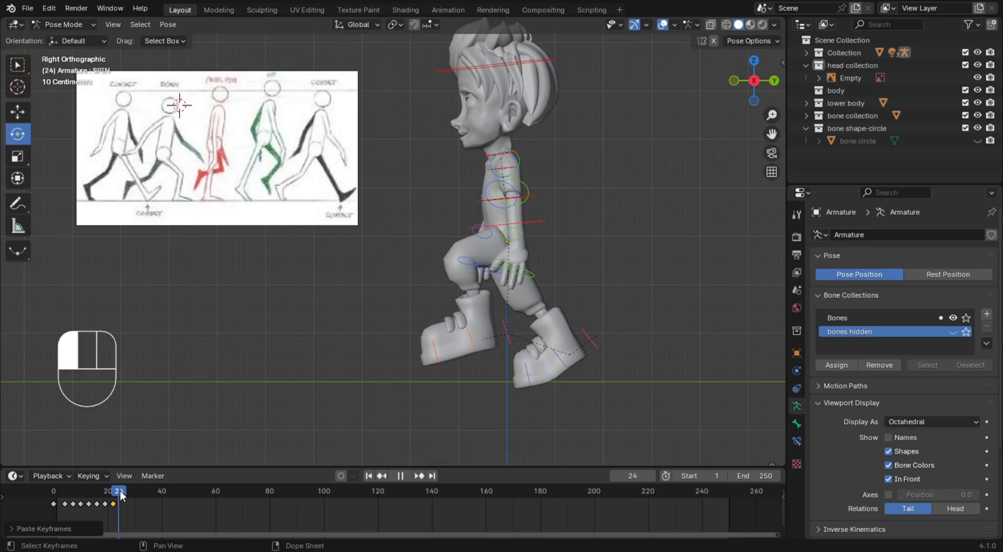
{"action": "left_click", "coordinate": [53, 505]}
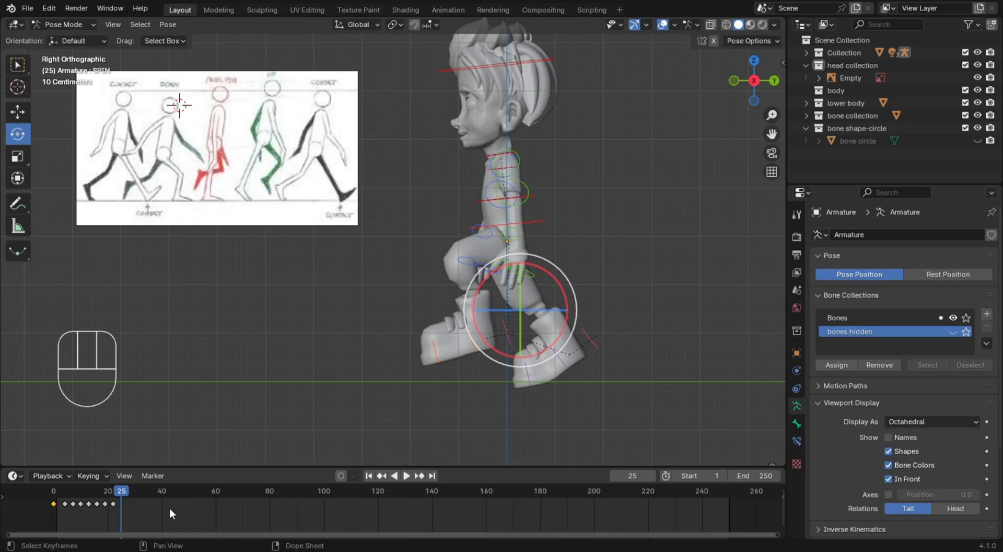
{"action": "key", "text": "shift+d"}
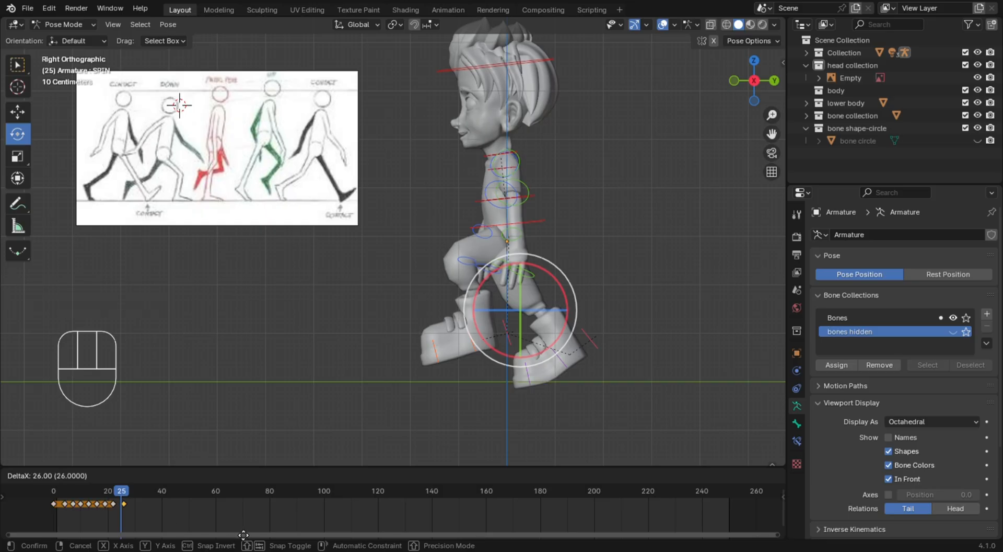
{"action": "left_click", "coordinate": [220, 530]}
{"action": "left_click", "coordinate": [222, 528]}
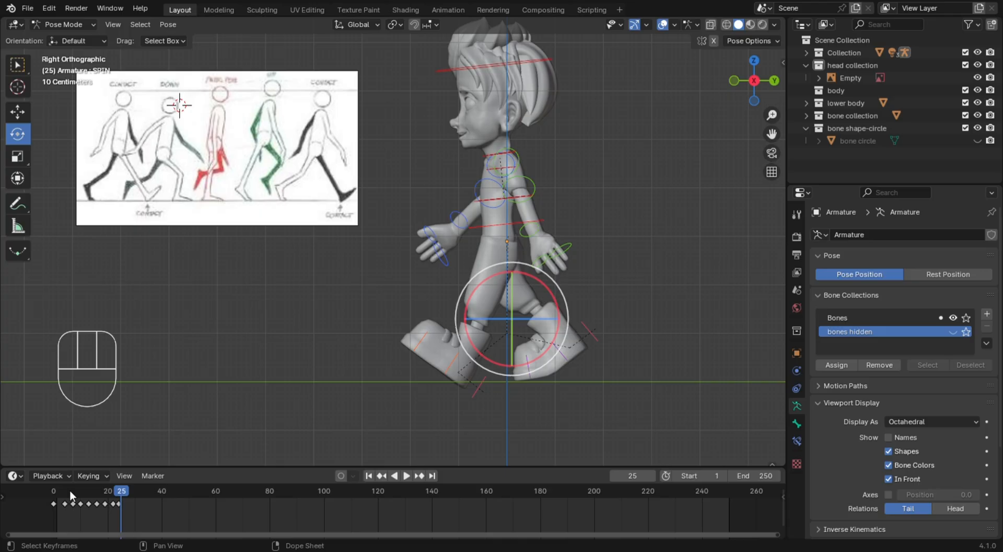
{"action": "left_click", "coordinate": [119, 504]}
{"action": "left_click_drag", "start_coordinate": [120, 504], "coordinate": [125, 512]}
{"action": "key", "text": "g"}
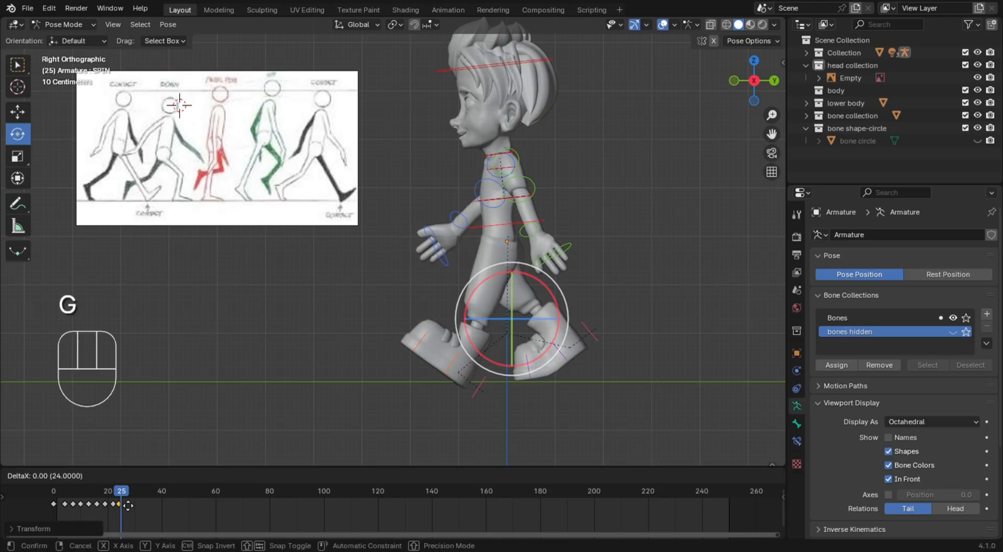
{"action": "left_click", "coordinate": [130, 505]}
{"action": "left_click", "coordinate": [130, 505]}
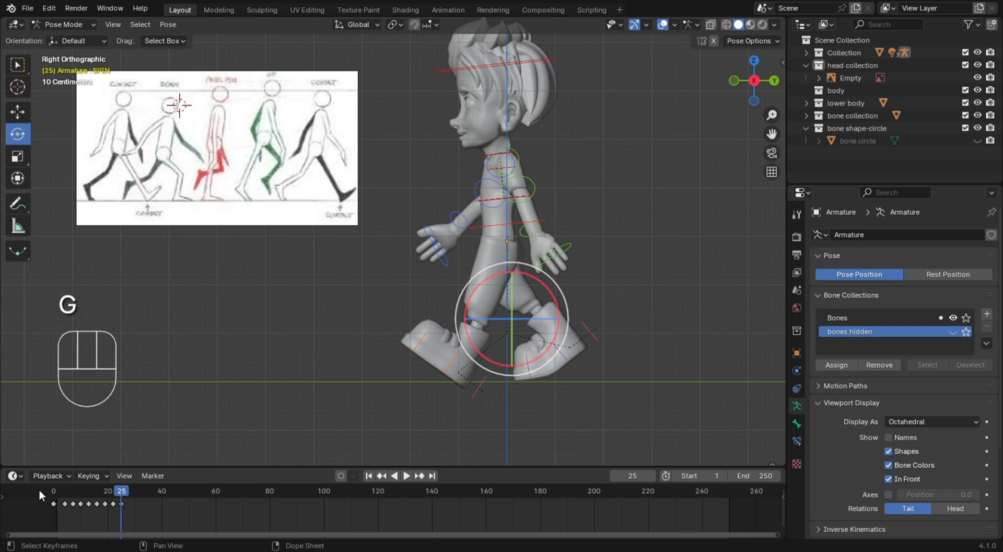
Play the animation several times from the start to check the full walk cycle from frame 0 to 25
{"action": "left_click", "coordinate": [55, 484]}
{"action": "key", "text": "space"}
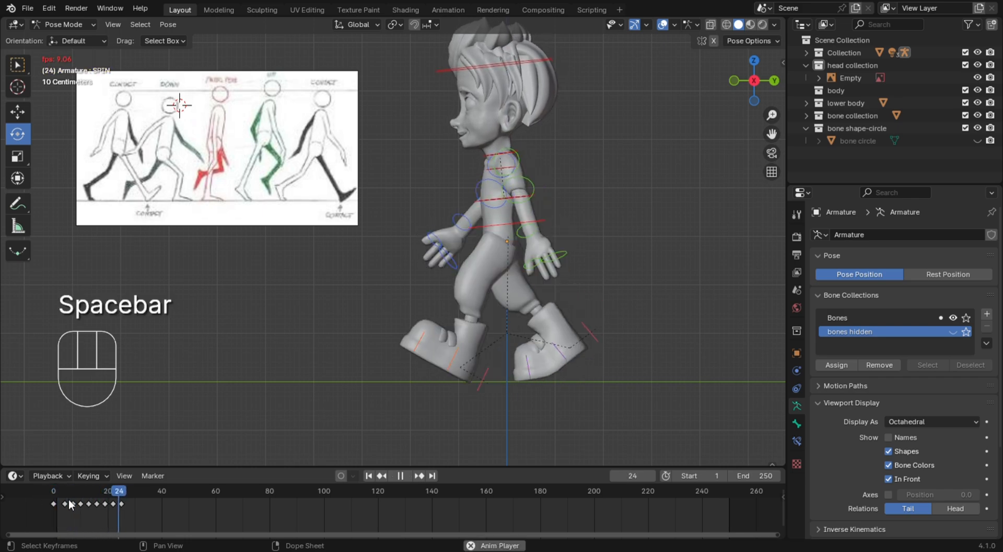
{"action": "key", "text": "space"}
{"action": "key", "text": "space"}
{"action": "key", "text": "space"}
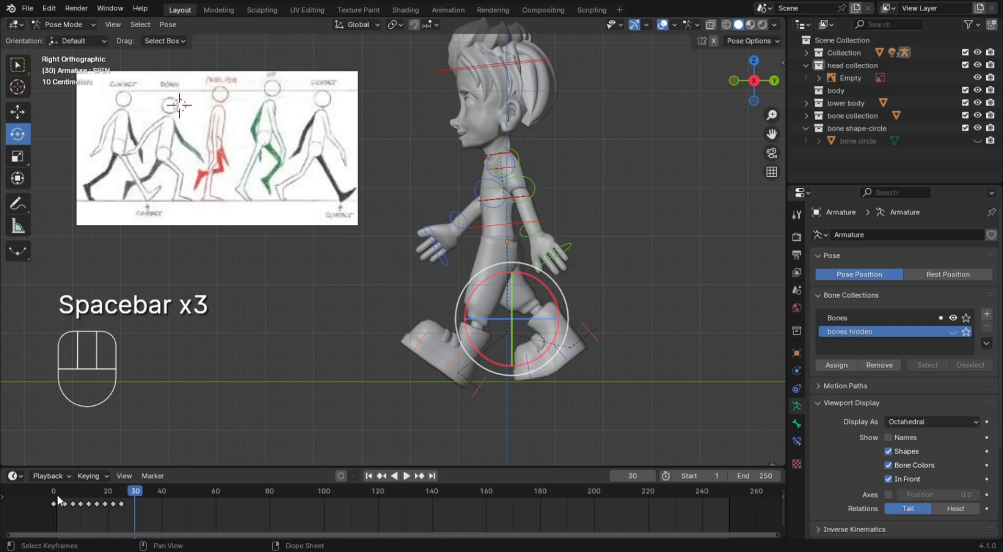
{"action": "left_click", "coordinate": [55, 496]}
{"action": "key", "text": "space"}
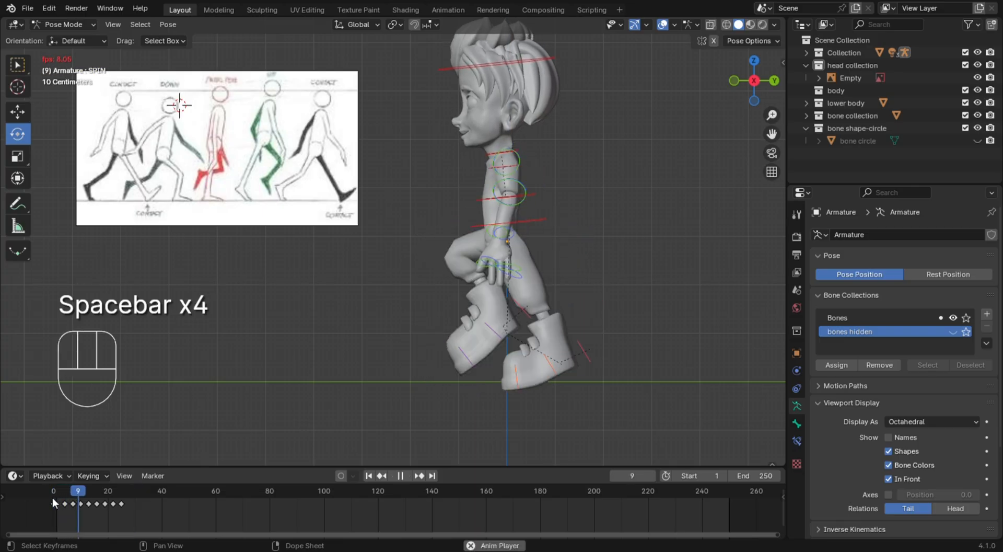
{"action": "key", "text": "space"}
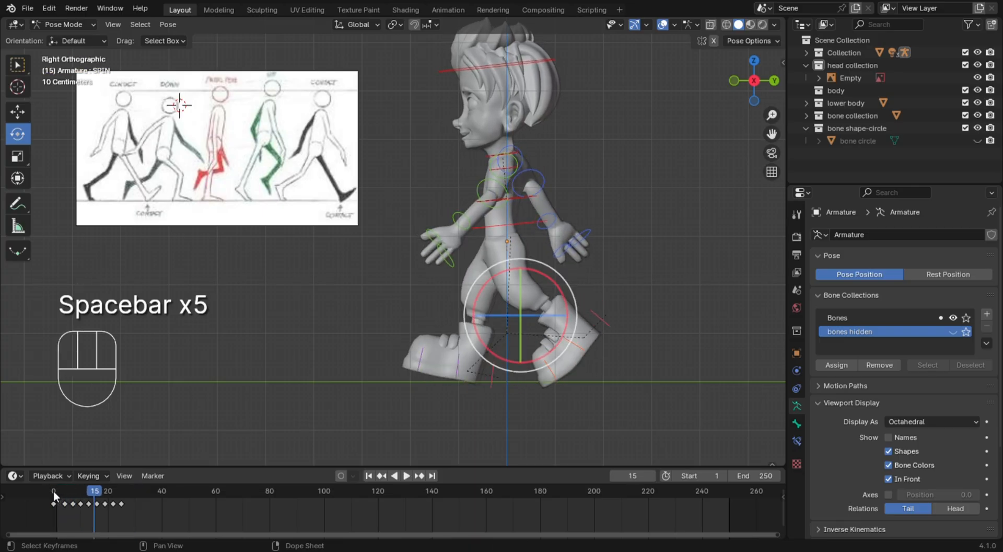
{"action": "left_click", "coordinate": [56, 494]}
{"action": "key", "text": "space"}
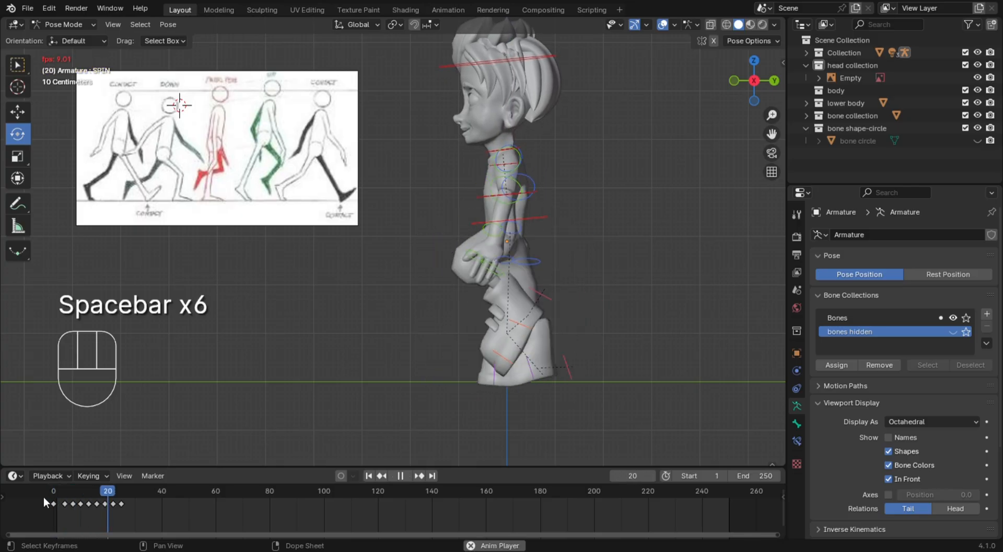
{"action": "key", "text": "space"}
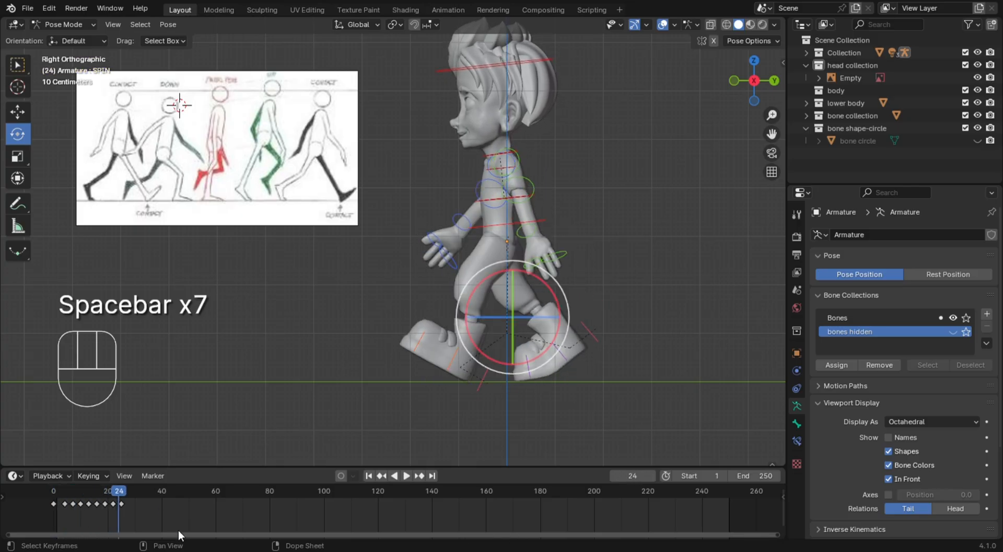
Select all walk-cycle keyframes and duplicate them twice, offset 25 frames each time, to repeat the walk through frame 75
{"action": "left_click_drag", "start_coordinate": [178, 529], "coordinate": [40, 486]}
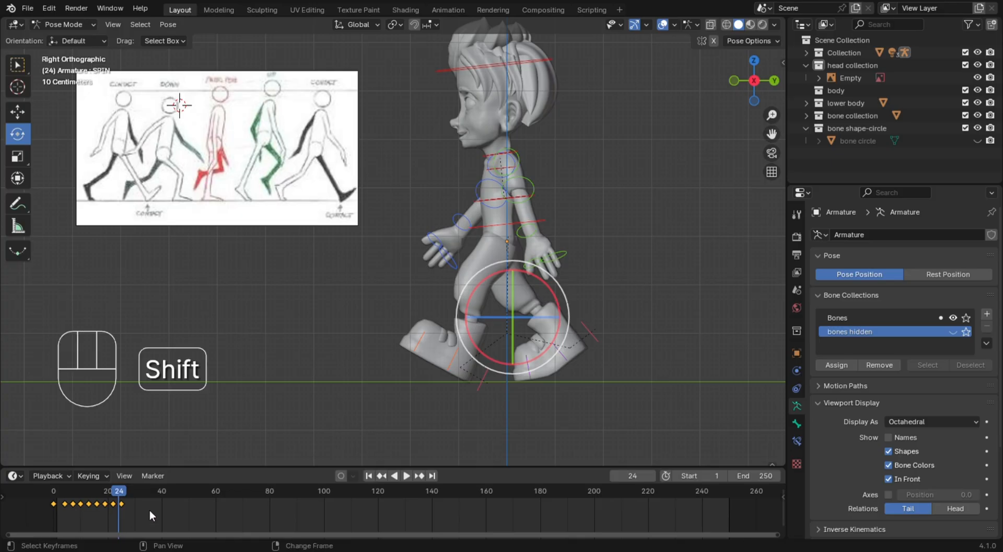
{"action": "key", "text": "shift+d"}
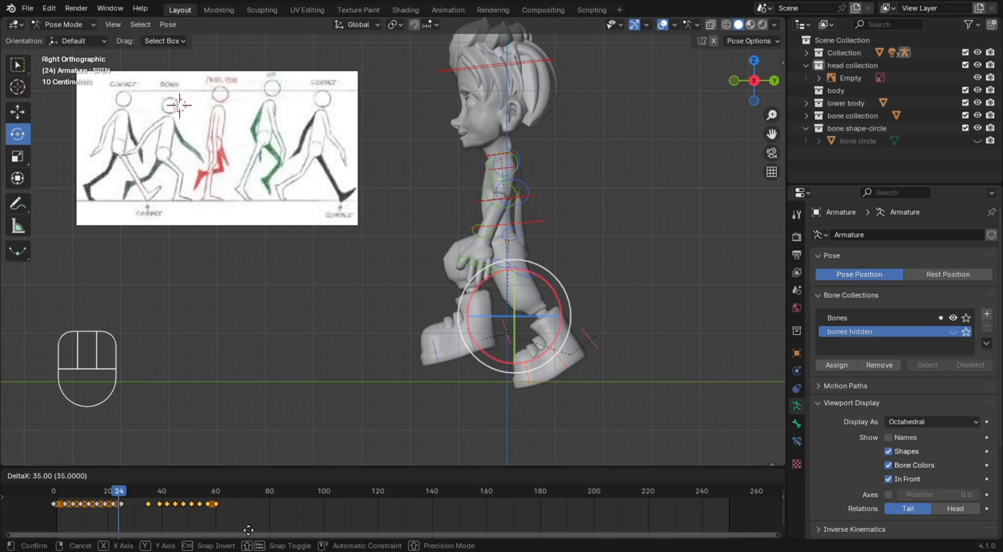
{"action": "left_click", "coordinate": [217, 529]}
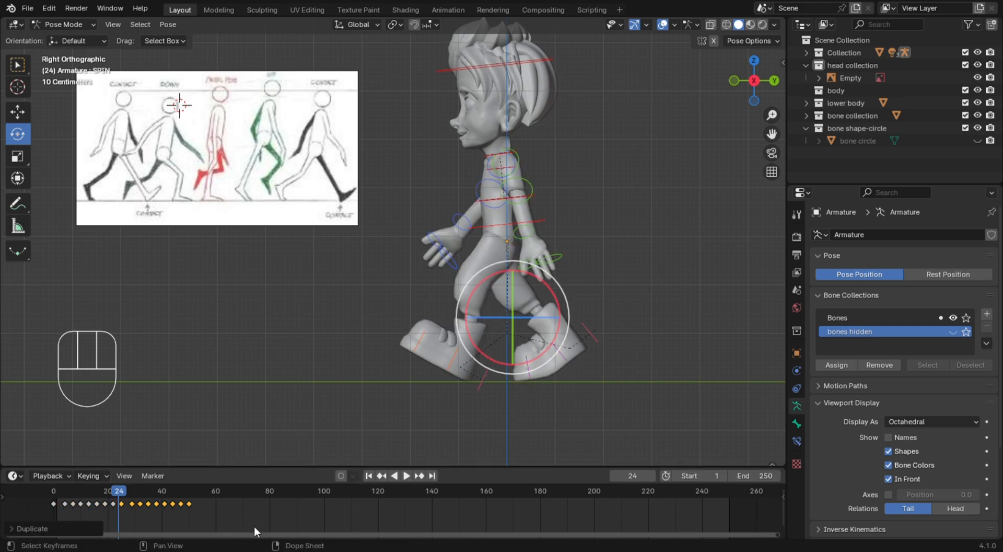
{"action": "key", "text": "shift+d"}
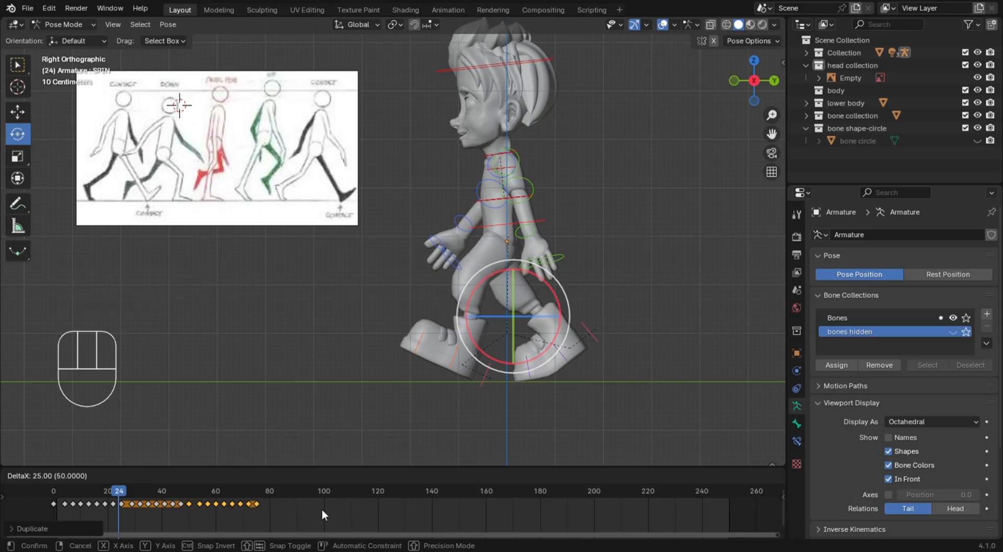
{"action": "left_click", "coordinate": [319, 510]}
Play the repeated walk cycle from the start in the side view, then return to frame 0
{"action": "left_click", "coordinate": [55, 489]}
{"action": "key", "text": "space"}
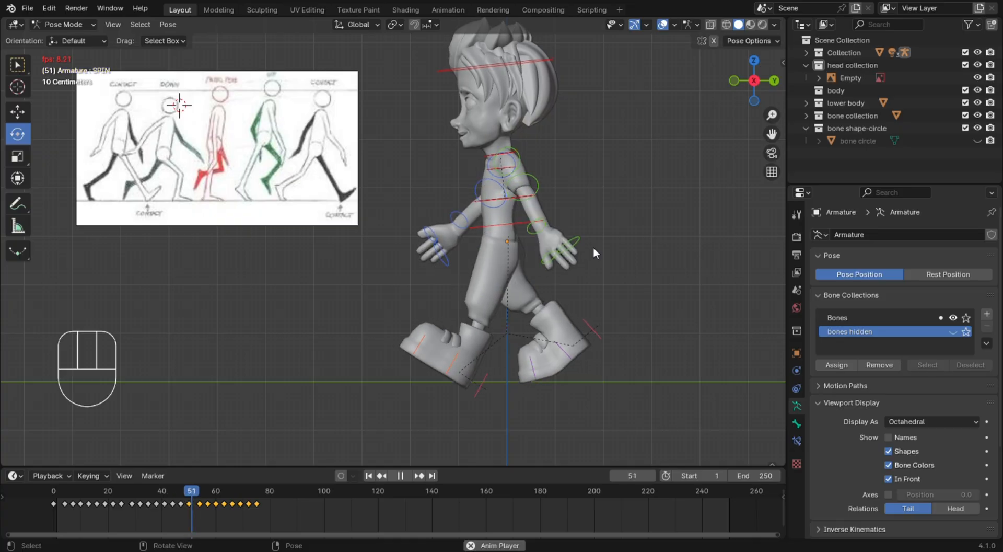
{"action": "key", "text": "space"}
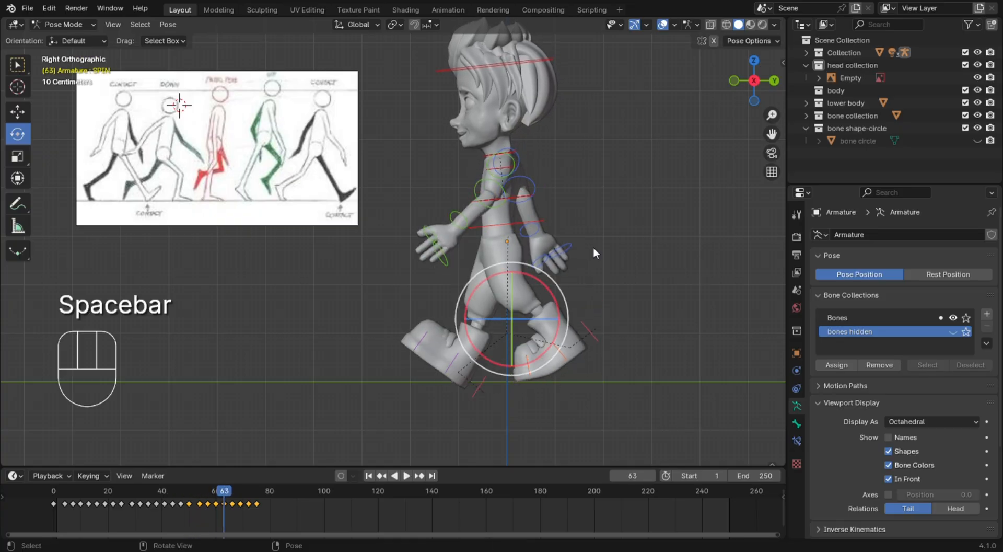
{"action": "key", "text": "space"}
{"action": "key", "text": "space"}
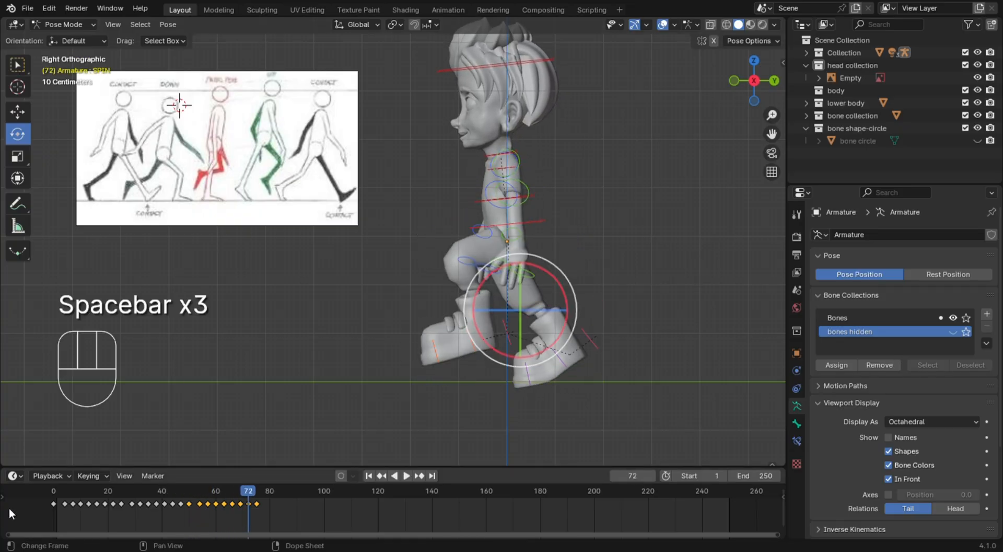
{"action": "left_click", "coordinate": [52, 494]}
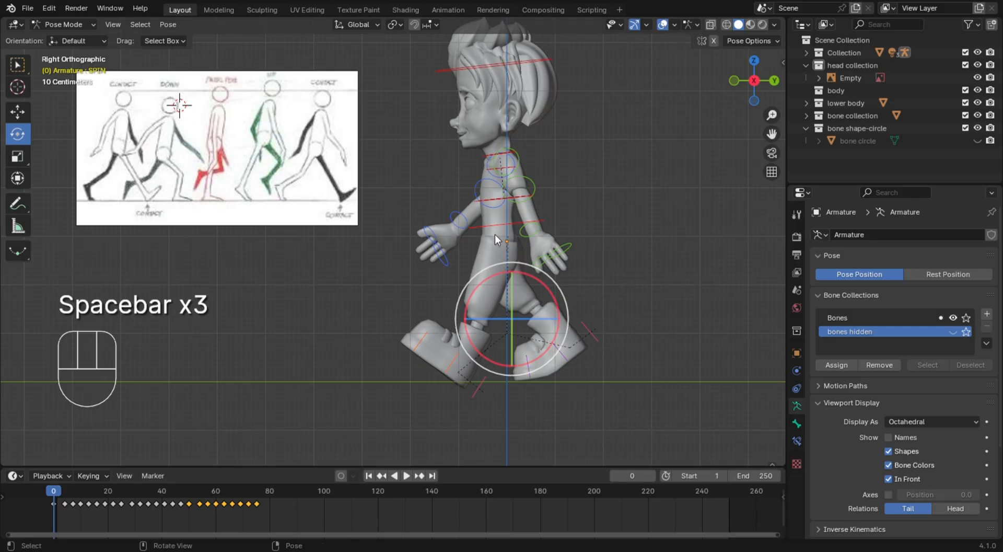
Play the repeated walk in a perspective view showing the whole character to check the motion through frame 76
{"action": "middle_click_drag", "start_coordinate": [245, 377], "coordinate": [397, 289]}
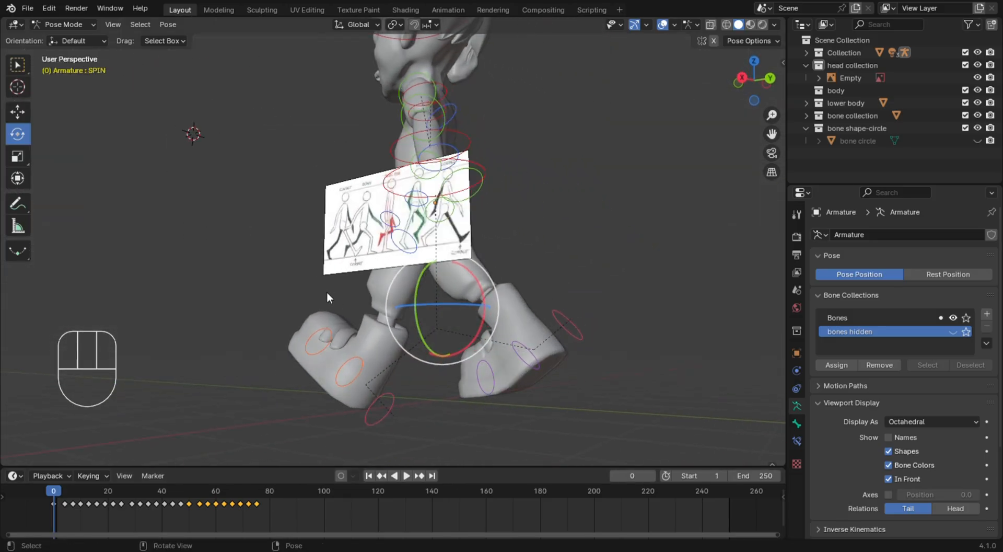
{"action": "middle_click_drag", "start_coordinate": [236, 285], "coordinate": [296, 320]}
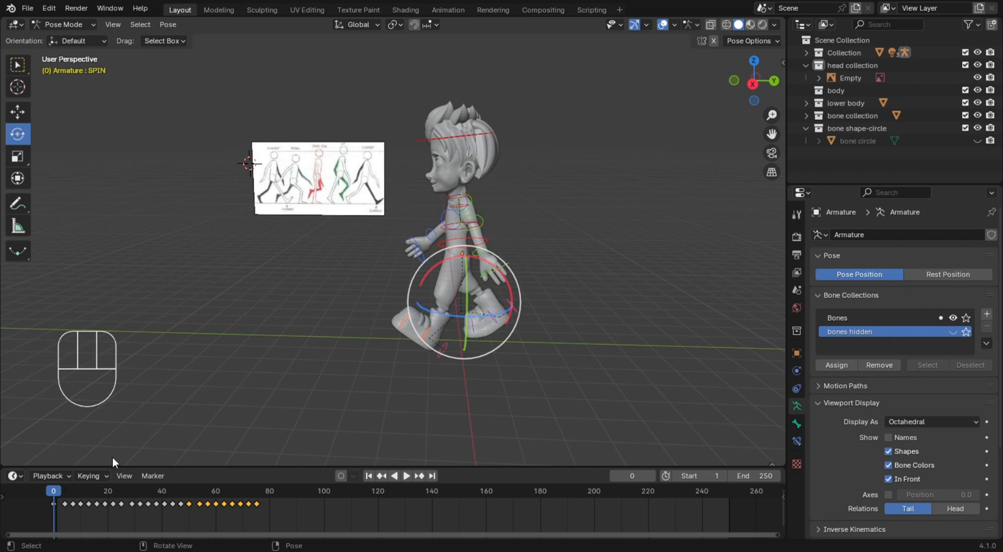
{"action": "key", "text": "space"}
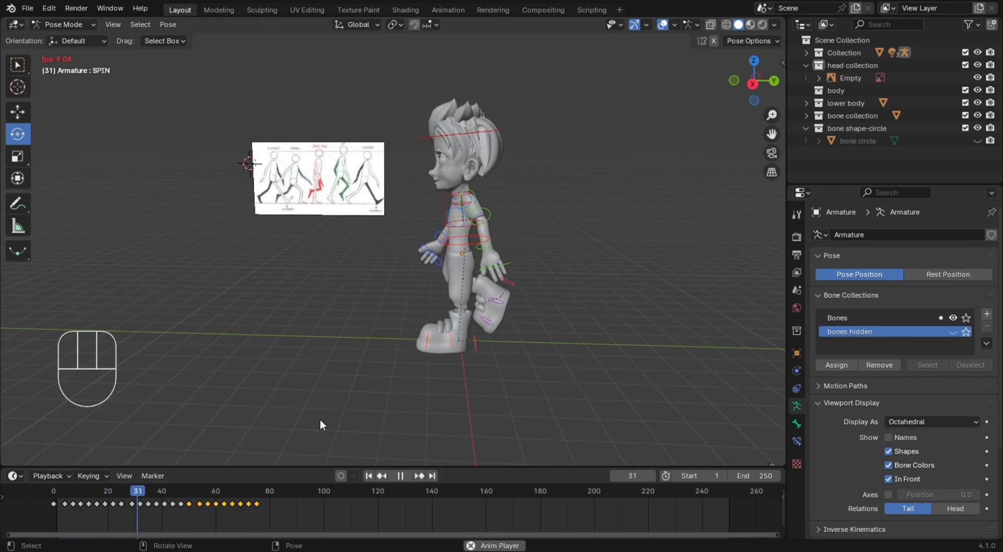
{"action": "key", "text": "space"}
{"action": "key", "text": "space"}
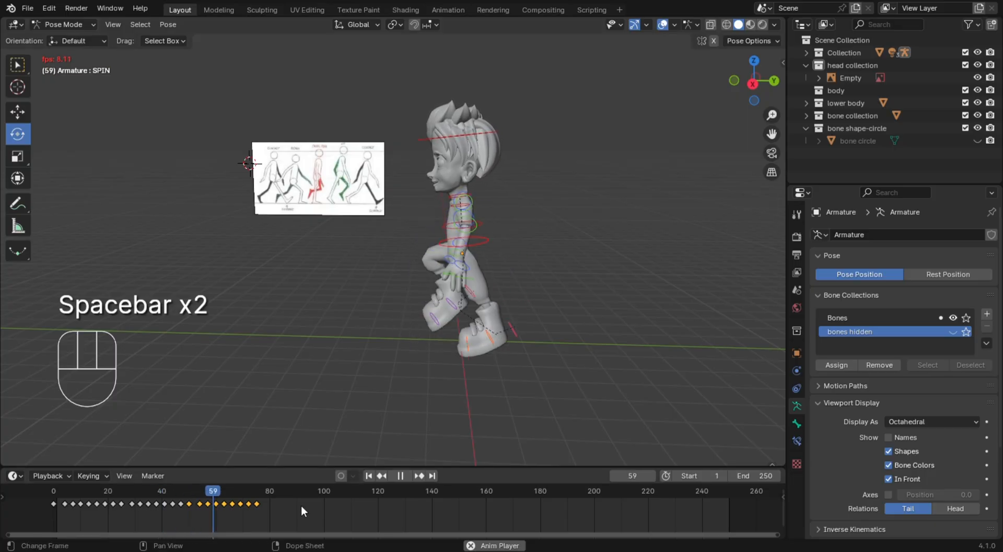
{"action": "key", "text": "space"}
{"action": "key", "text": "space"}
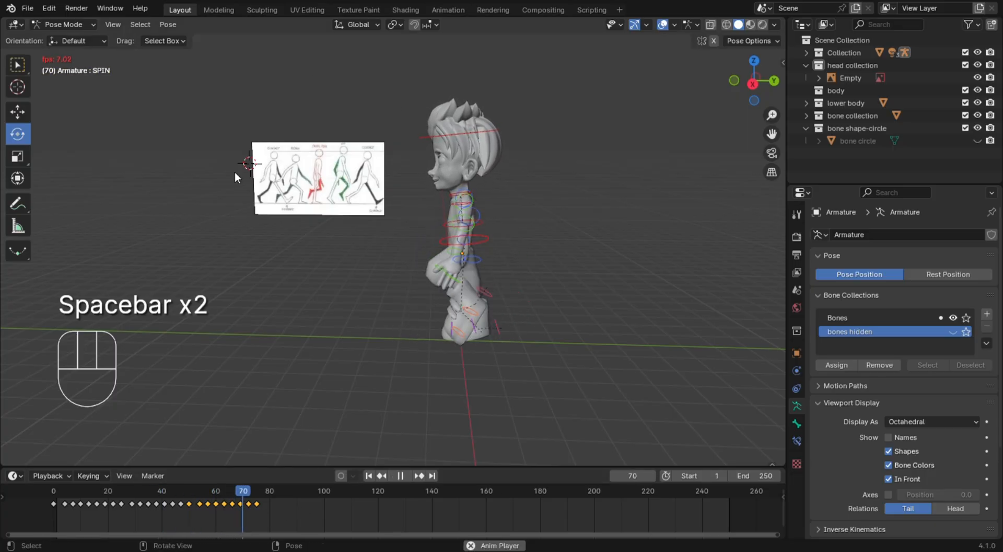
{"action": "key", "text": "space"}
{"action": "key", "text": "space"}
{"action": "key", "text": "space"}
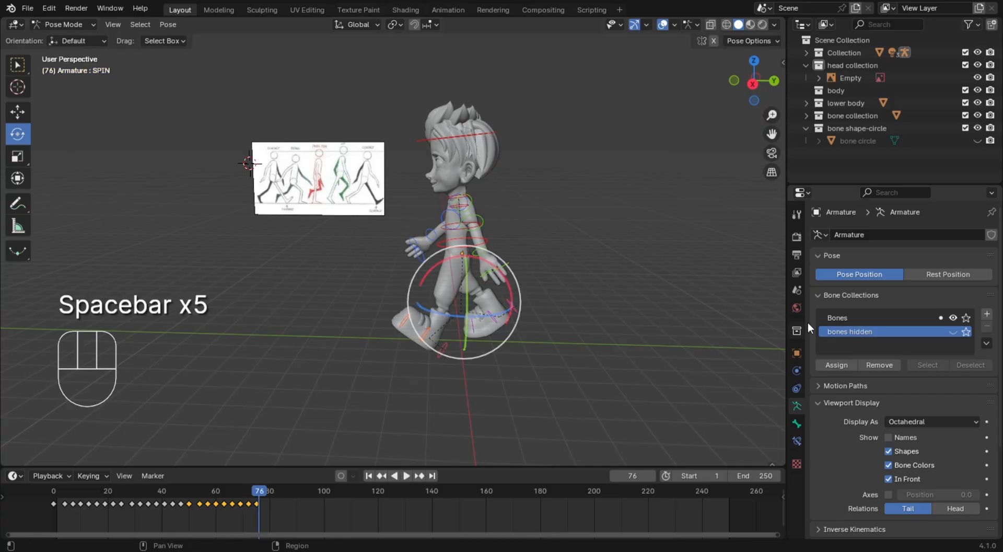
Show the hidden bones collection and select the circular root bone around the boy's feet with the Select Box tool active
{"action": "left_click", "coordinate": [954, 332]}
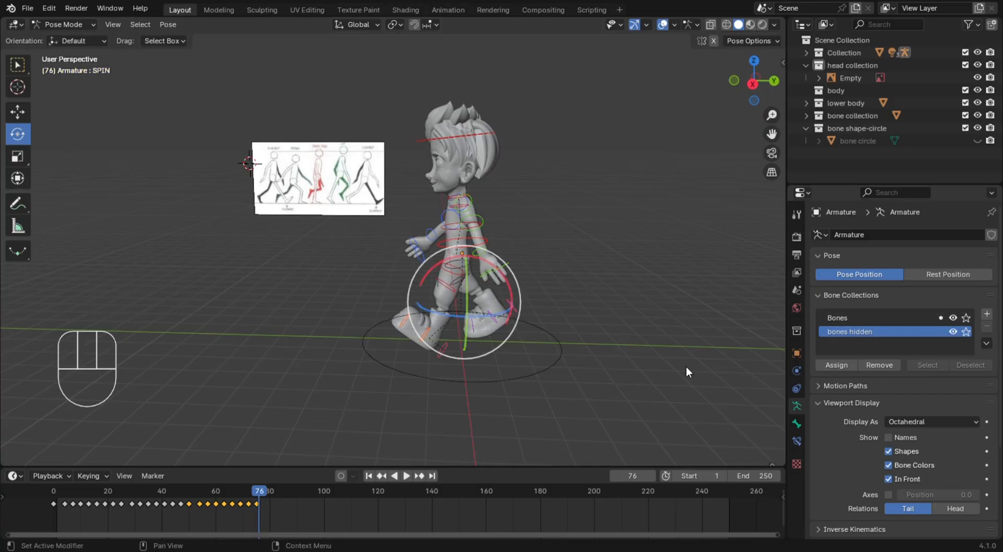
{"action": "left_click", "coordinate": [516, 403]}
{"action": "middle_click_drag", "start_coordinate": [503, 410], "coordinate": [555, 341]}
{"action": "left_click", "coordinate": [547, 335]}
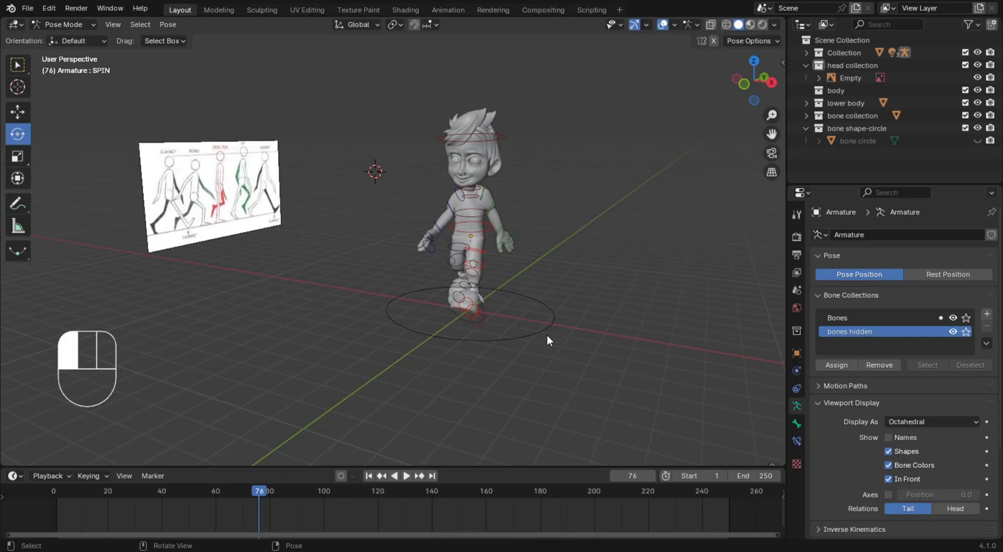
{"action": "left_click", "coordinate": [20, 65]}
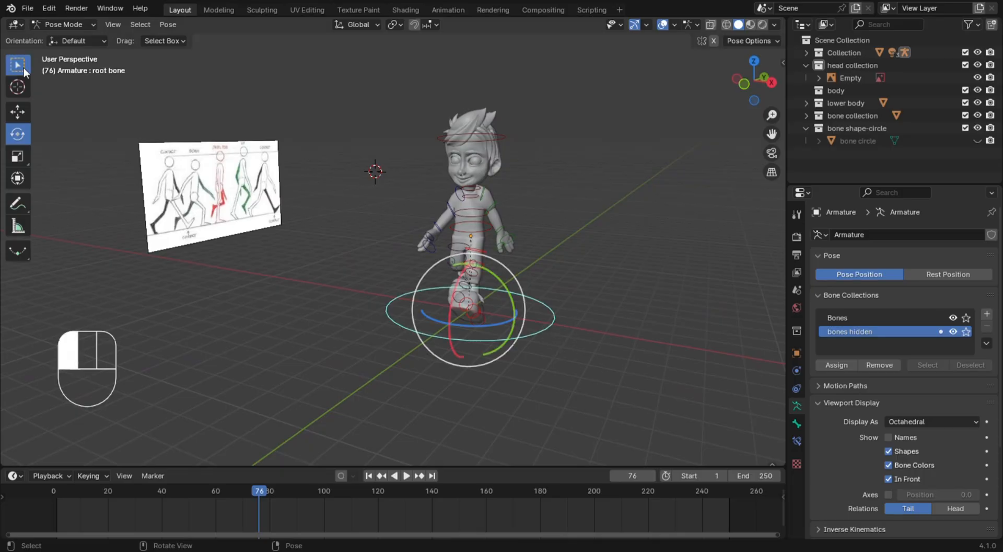
Insert a keyframe for the root bone at frame 0 with the character viewed from the side
{"action": "middle_click_drag", "start_coordinate": [723, 329], "coordinate": [625, 320]}
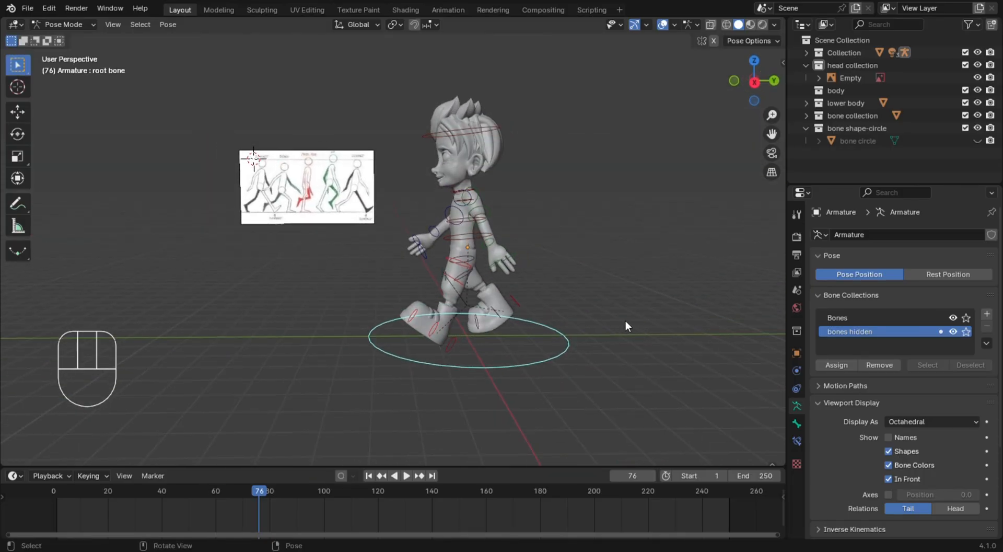
{"action": "scroll", "coordinate": [607, 317], "scroll_direction": "down", "scroll_amount": 5}
{"action": "scroll", "coordinate": [443, 330], "scroll_direction": "down", "scroll_amount": 5}
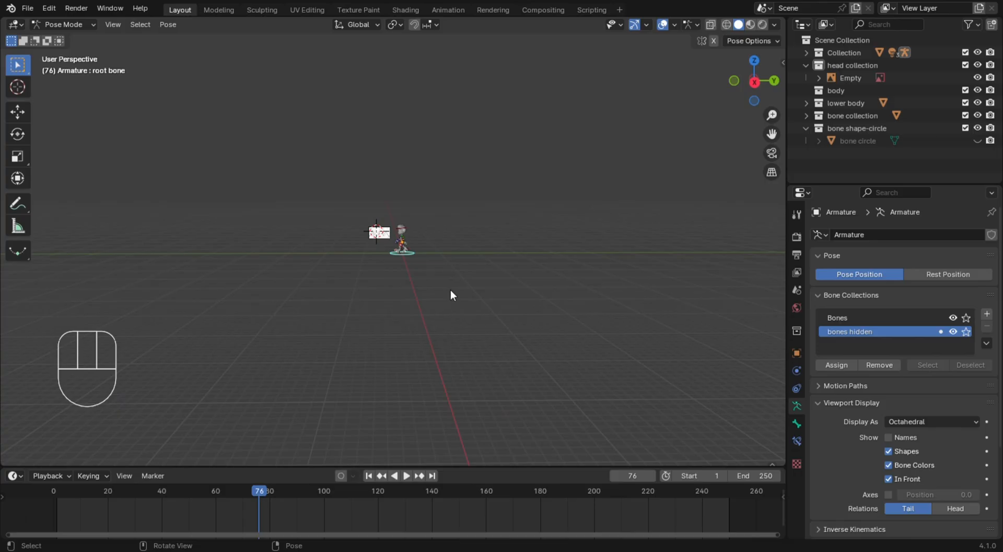
{"action": "scroll", "coordinate": [452, 293], "scroll_direction": "up", "scroll_amount": 4}
{"action": "scroll", "coordinate": [452, 292], "scroll_direction": "up", "scroll_amount": 2}
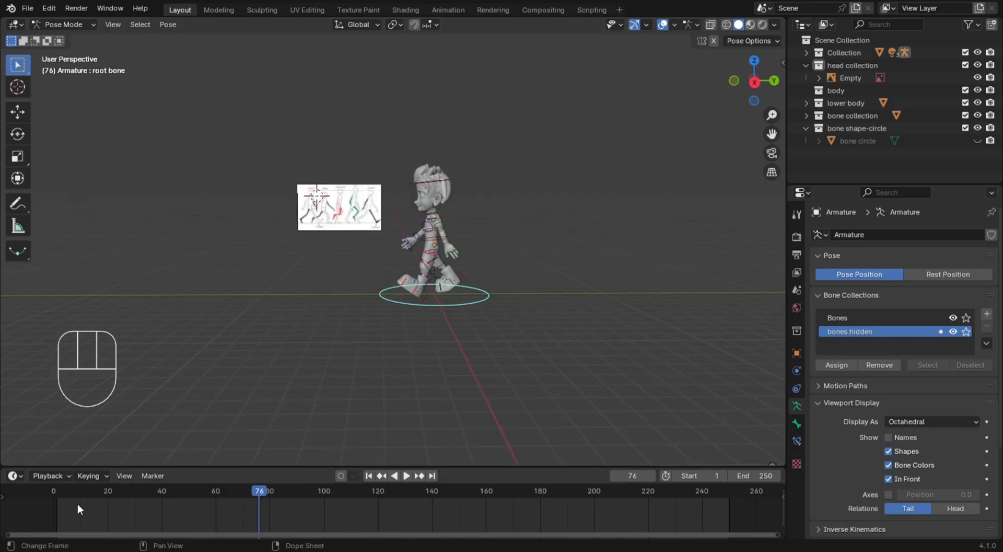
{"action": "left_click", "coordinate": [56, 494]}
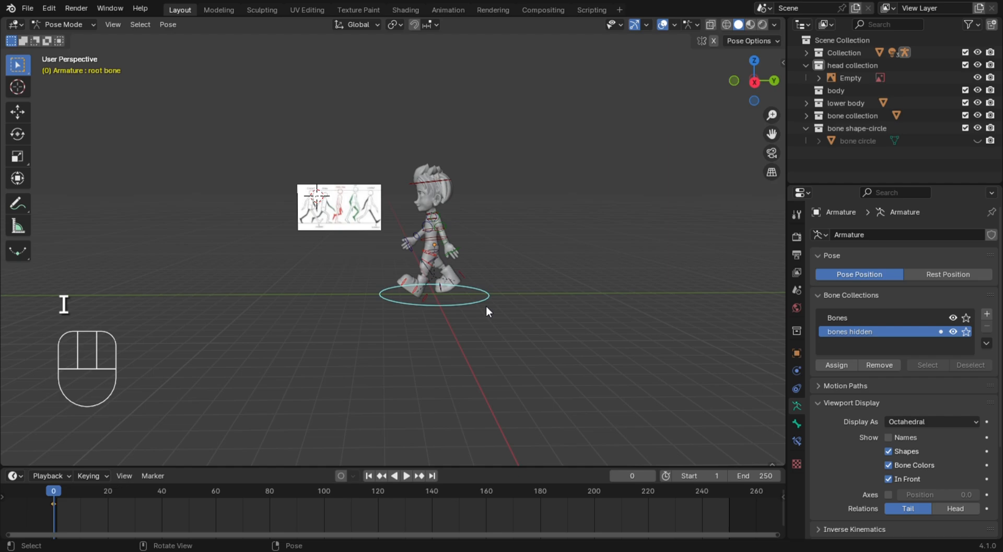
With all bones selected at frame 75, move the character about 38 m along negative Y and insert a keyframe
{"action": "left_click", "coordinate": [198, 489]}
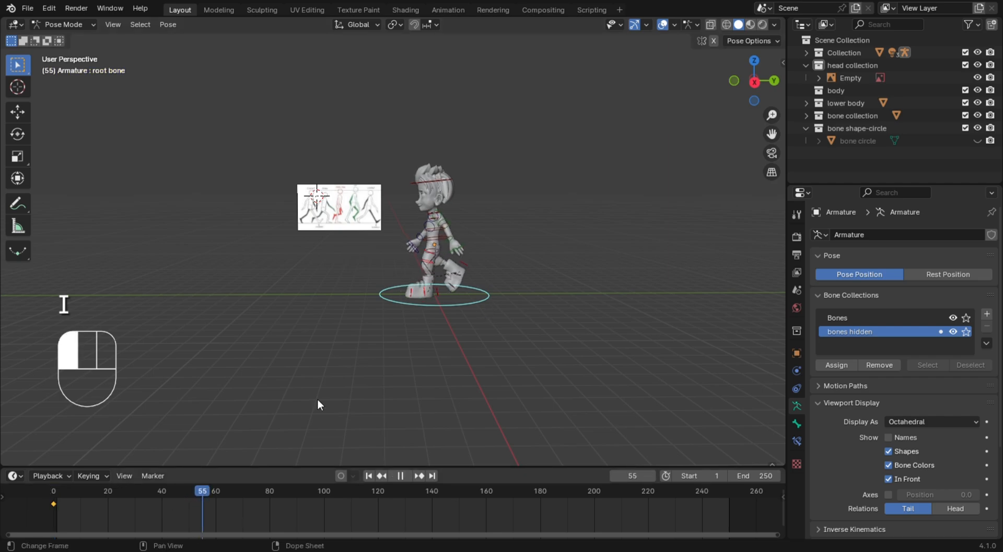
{"action": "key", "text": "a"}
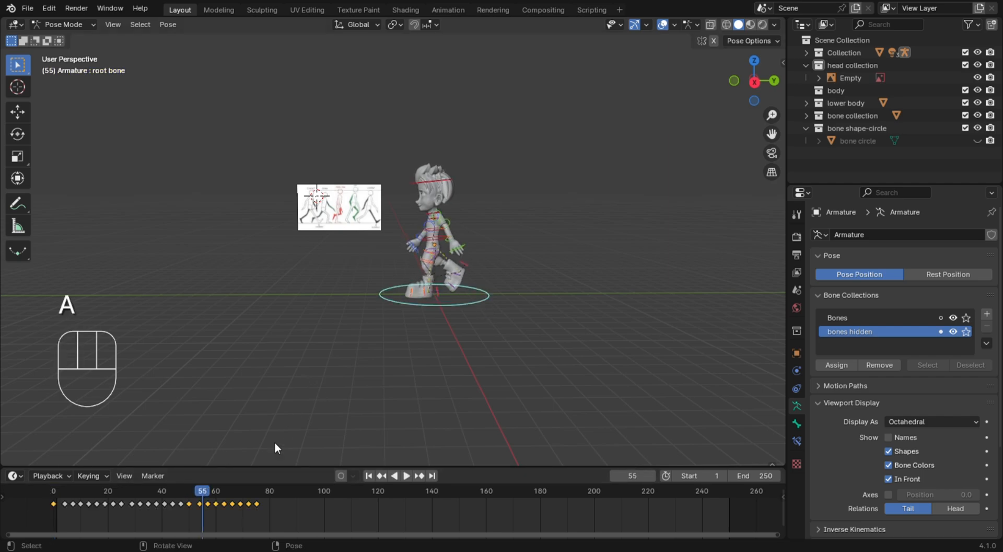
{"action": "left_click", "coordinate": [261, 489]}
{"action": "left_click_drag", "start_coordinate": [256, 490], "coordinate": [256, 490]}
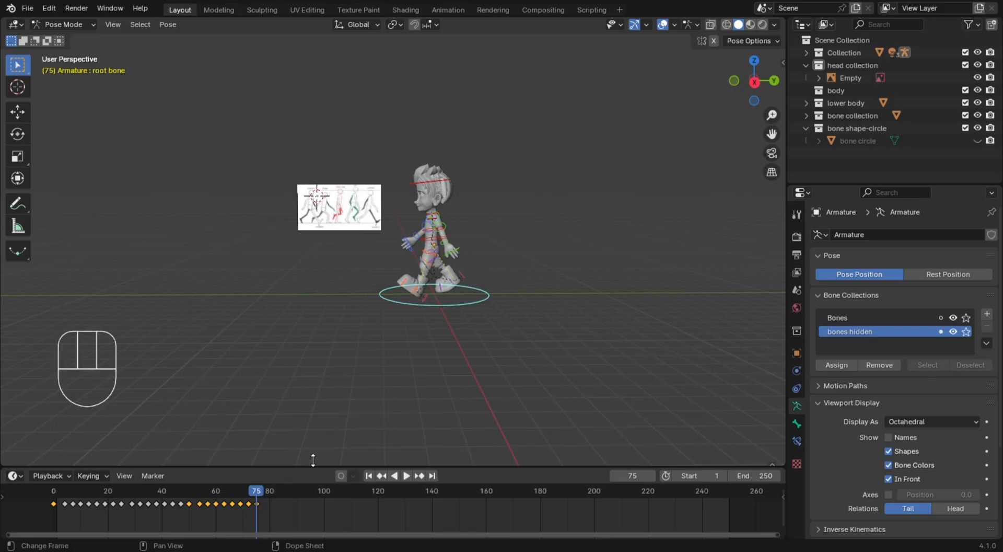
{"action": "scroll", "coordinate": [402, 336], "scroll_direction": "down", "scroll_amount": 5}
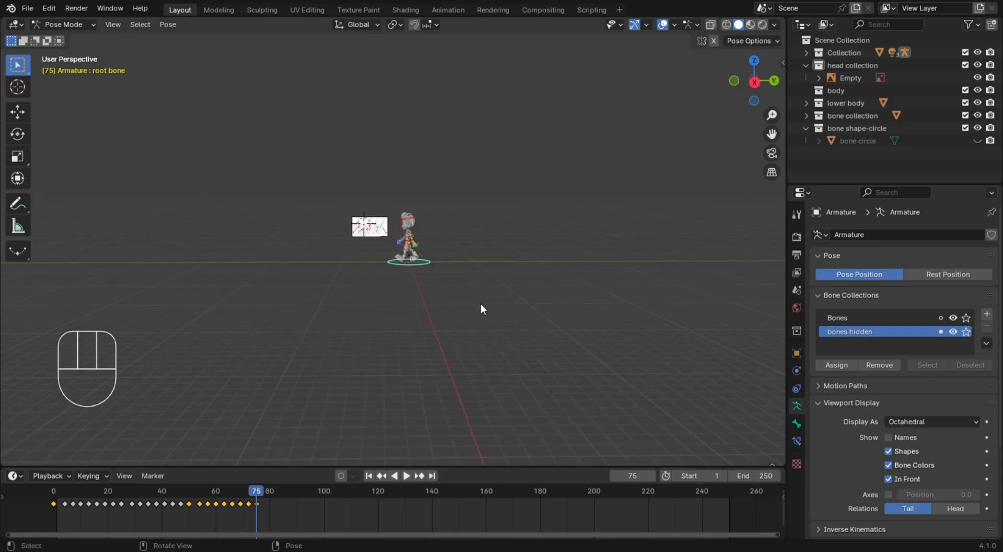
{"action": "key", "text": "g"}
{"action": "key", "text": "y"}
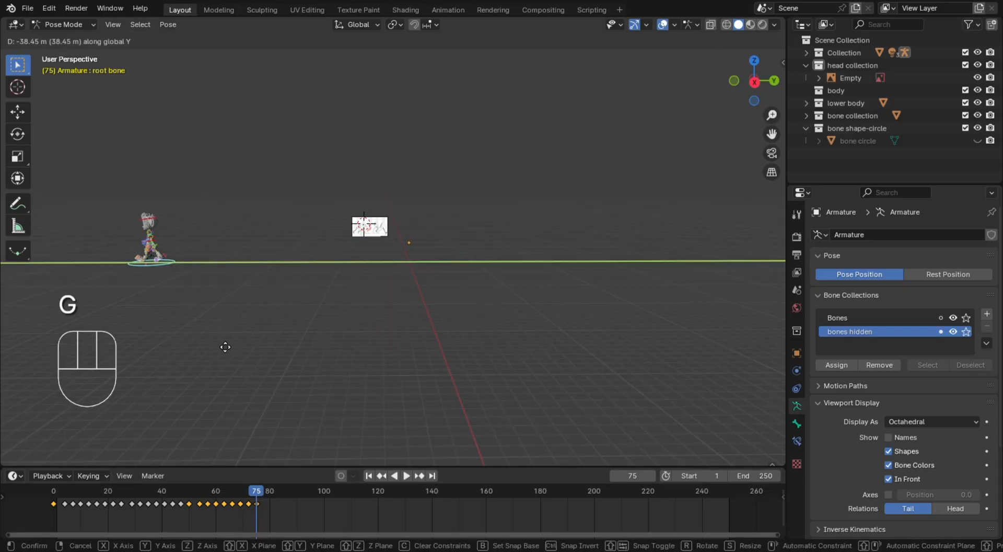
{"action": "left_click", "coordinate": [238, 347]}
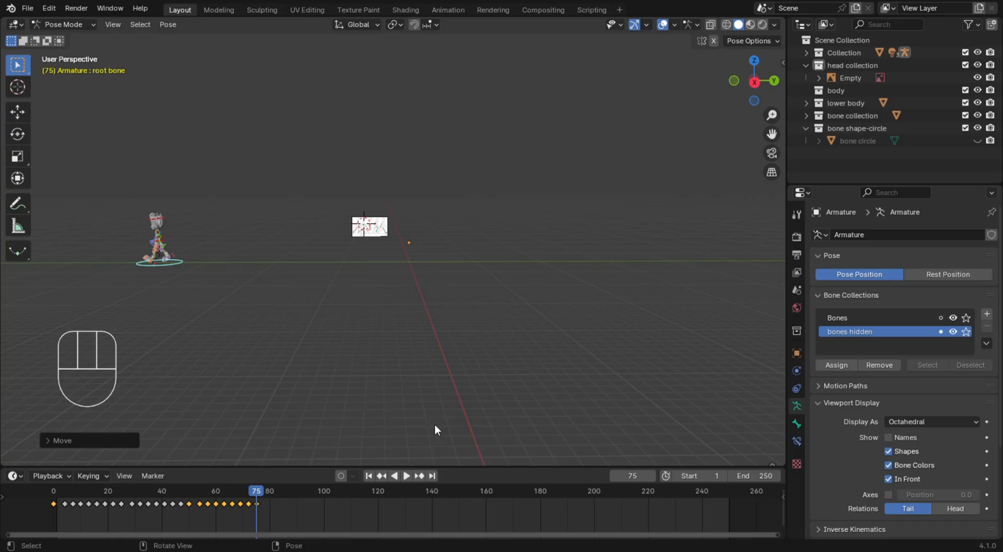
{"action": "key", "text": "i"}
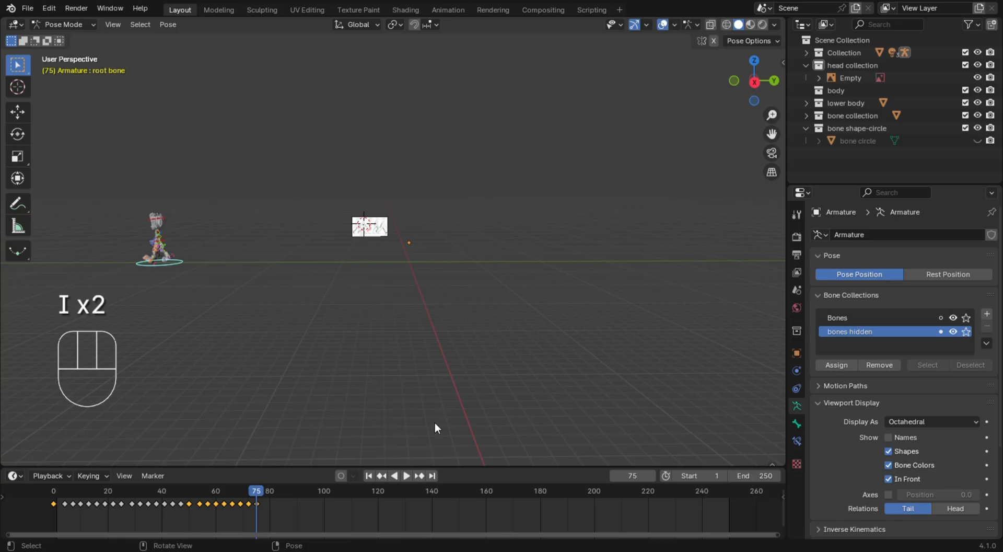
Play the animation from frame 1 to check the character's forward travel, stopping at frame 38
{"action": "left_click", "coordinate": [56, 491]}
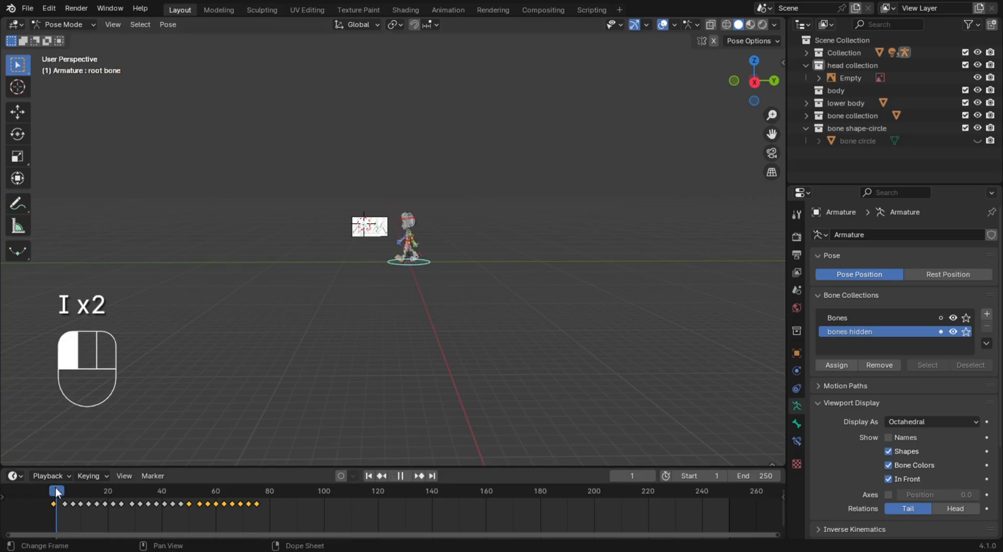
{"action": "key", "text": "space"}
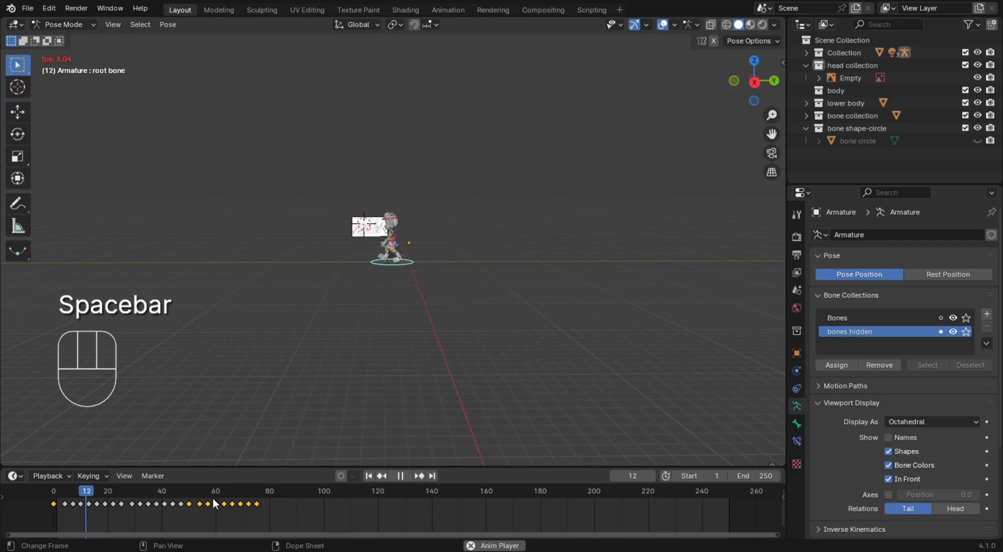
{"action": "left_click", "coordinate": [328, 277]}
{"action": "key", "text": "space"}
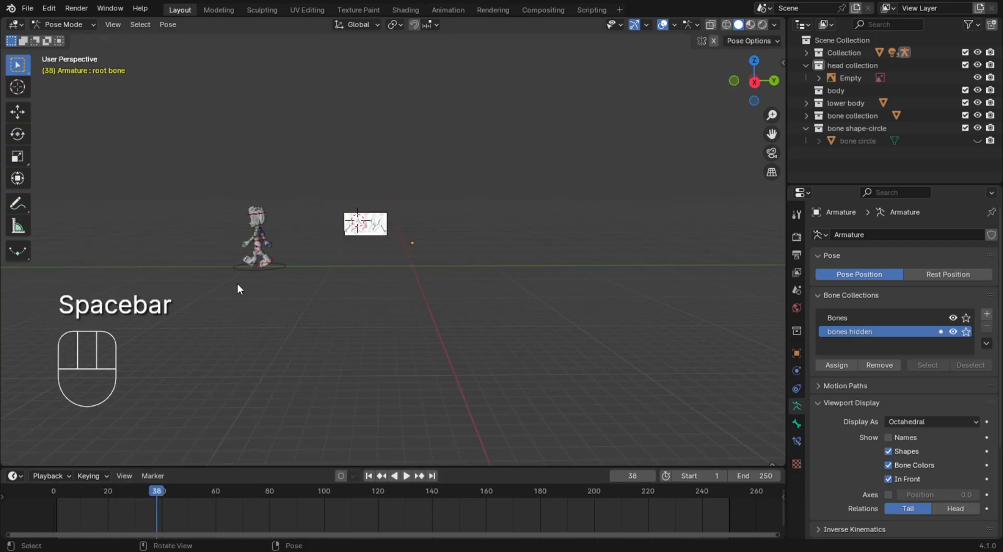
Select the root bone's keyframes at frames 0 and 75 and set their interpolation to Linear
{"action": "left_click", "coordinate": [258, 275]}
{"action": "left_click", "coordinate": [310, 516]}
{"action": "left_click", "coordinate": [326, 517]}
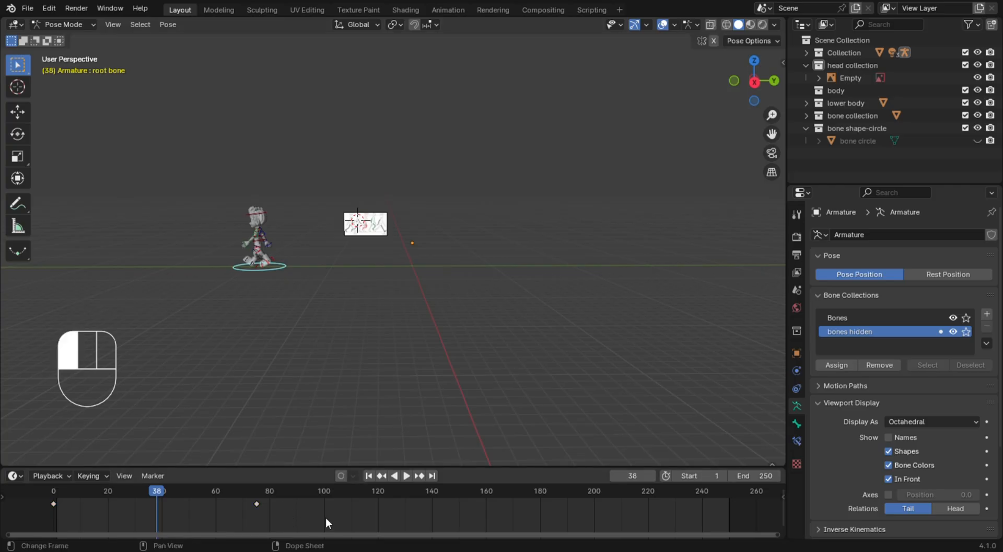
{"action": "left_click_drag", "start_coordinate": [325, 516], "coordinate": [21, 485]}
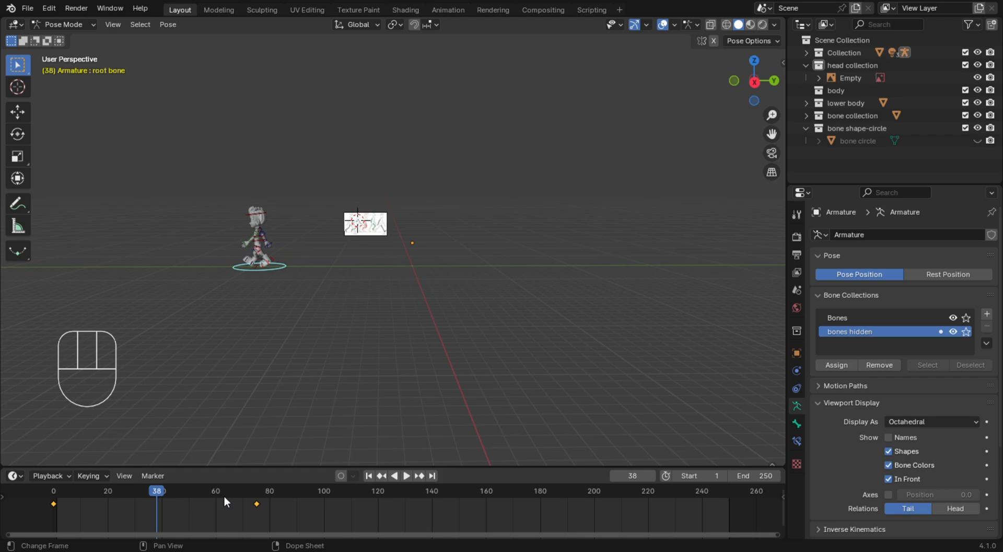
{"action": "key", "text": "t"}
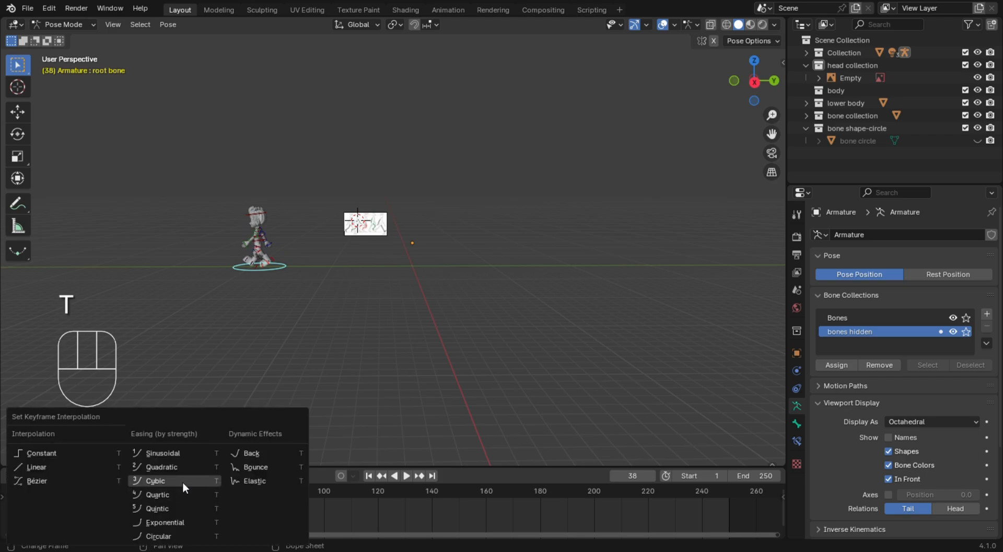
{"action": "left_click", "coordinate": [73, 467]}
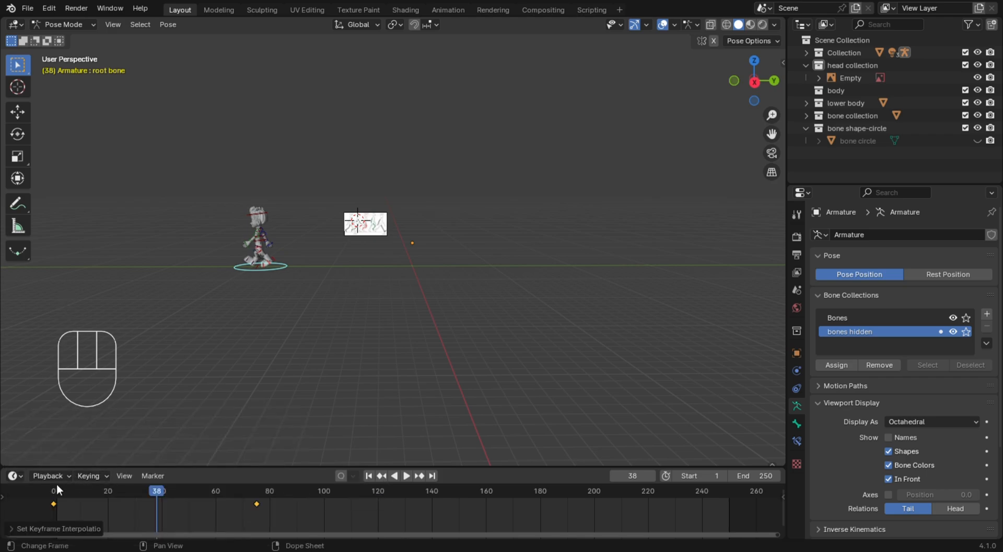
Play the walk from frame 0 while following the character from the side to check for foot sliding, stopping at frame 58
{"action": "left_click", "coordinate": [53, 487]}
{"action": "key", "text": "space"}
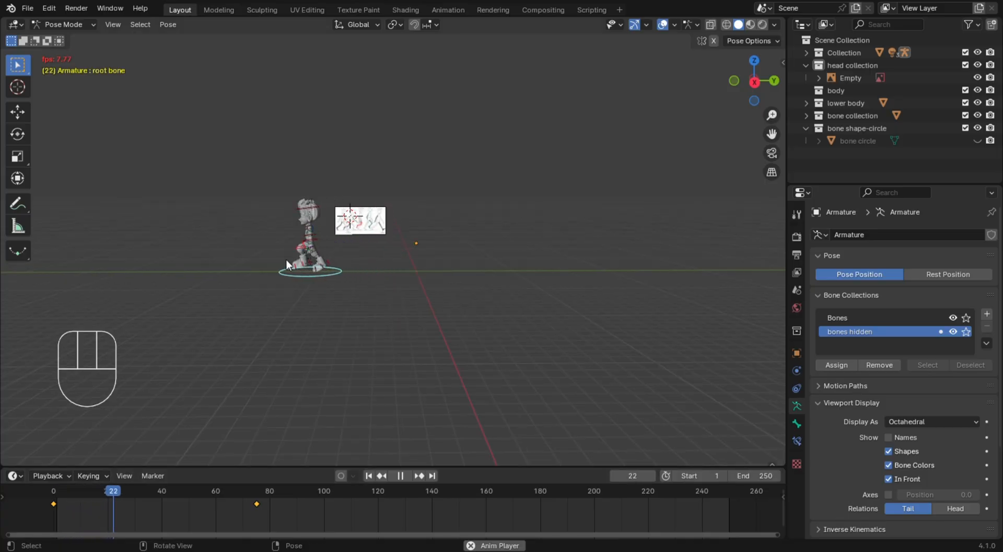
{"action": "middle_click_drag", "start_coordinate": [265, 260], "coordinate": [380, 312], "text": "shift"}
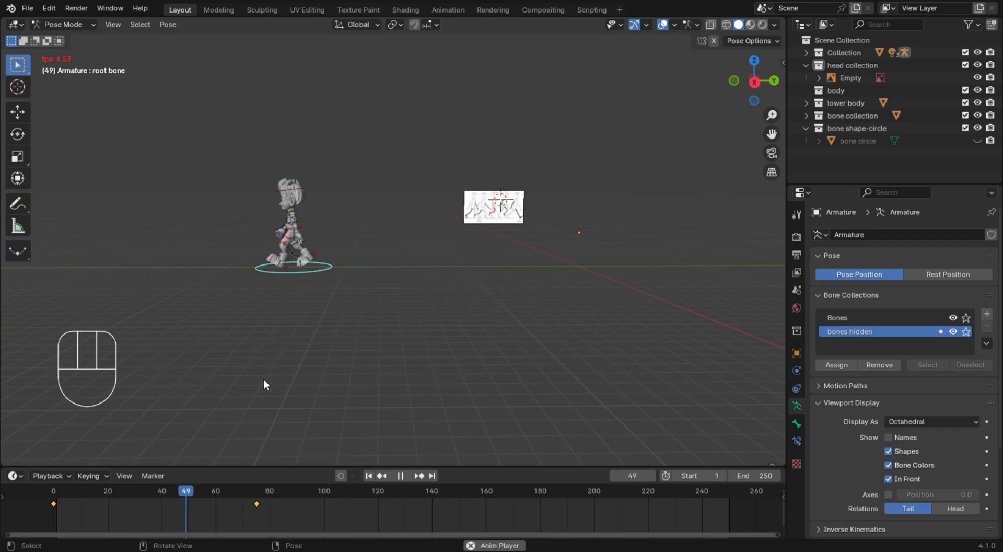
{"action": "key", "text": "space"}
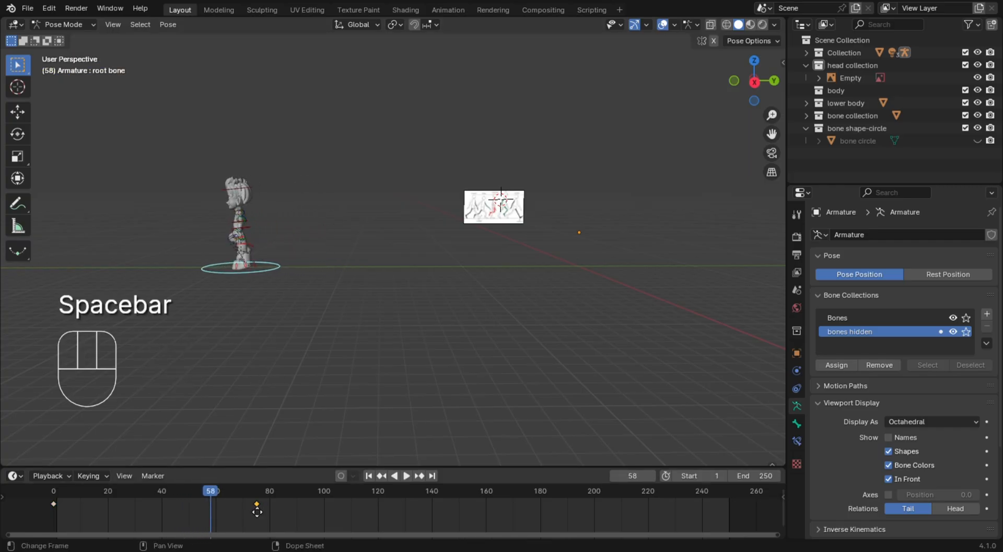
Shift the root bone's last keyframe to about frame 73 and replay the walk from the start to frame 23
{"action": "left_click_drag", "start_coordinate": [255, 503], "coordinate": [252, 513]}
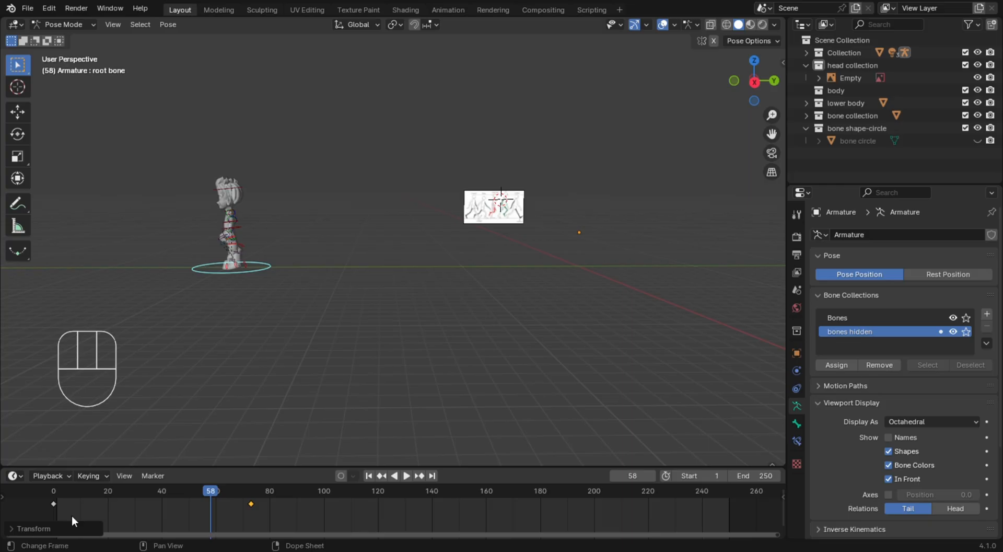
{"action": "left_click", "coordinate": [55, 490]}
{"action": "key", "text": "space"}
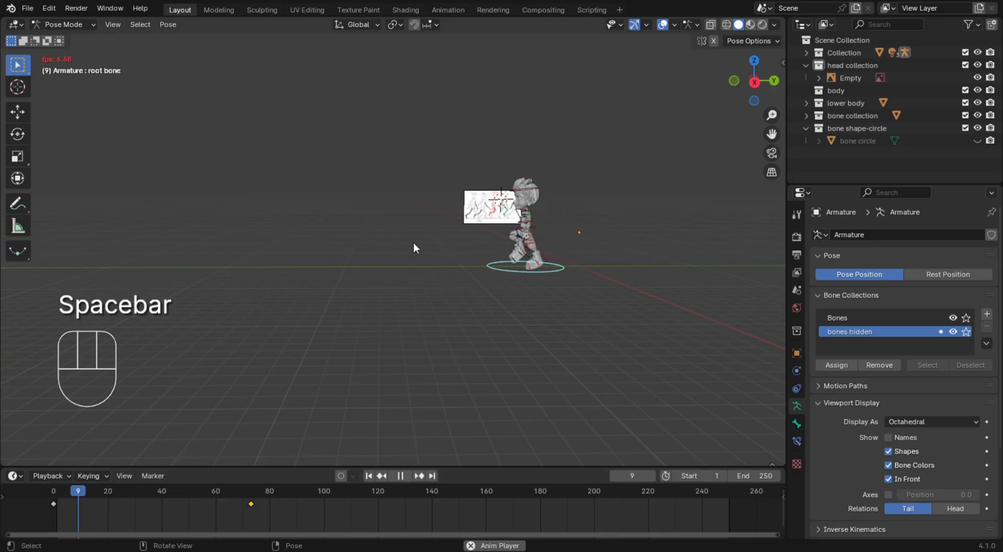
{"action": "scroll", "coordinate": [414, 242], "scroll_direction": "up", "scroll_amount": 3}
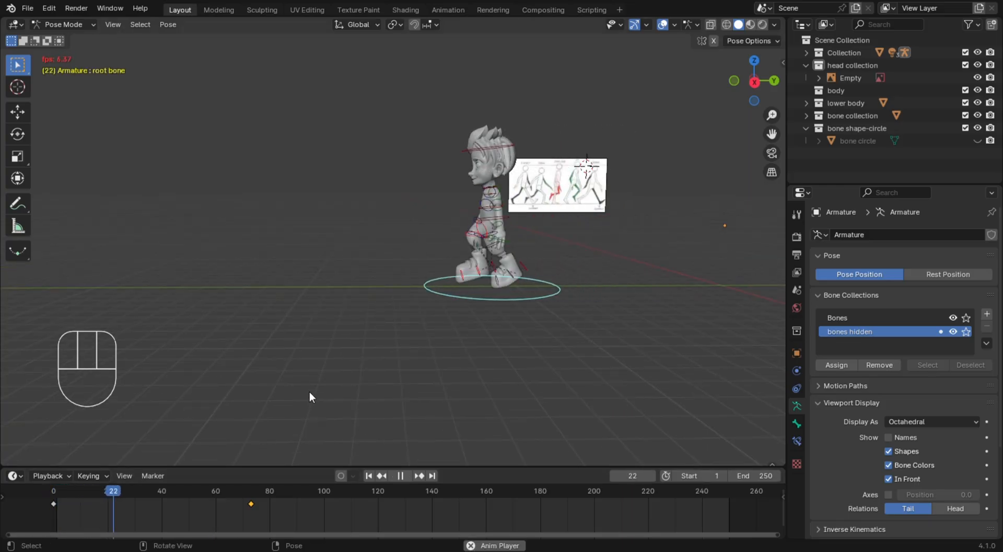
{"action": "key", "text": "space"}
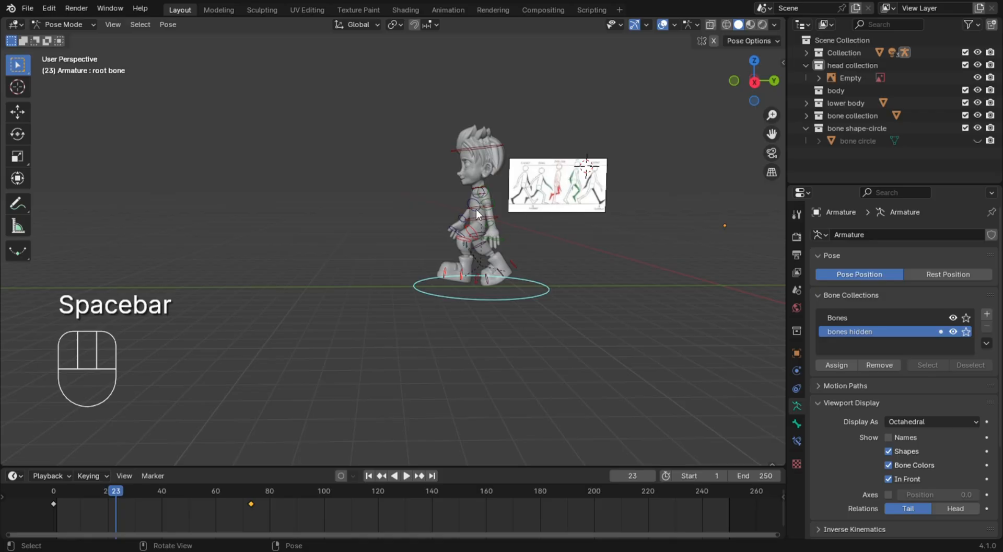
Try to speed up the walk by selecting every bone's keyframes and scaling them towards frame 0
{"action": "scroll", "coordinate": [475, 209], "scroll_direction": "up", "scroll_amount": 3}
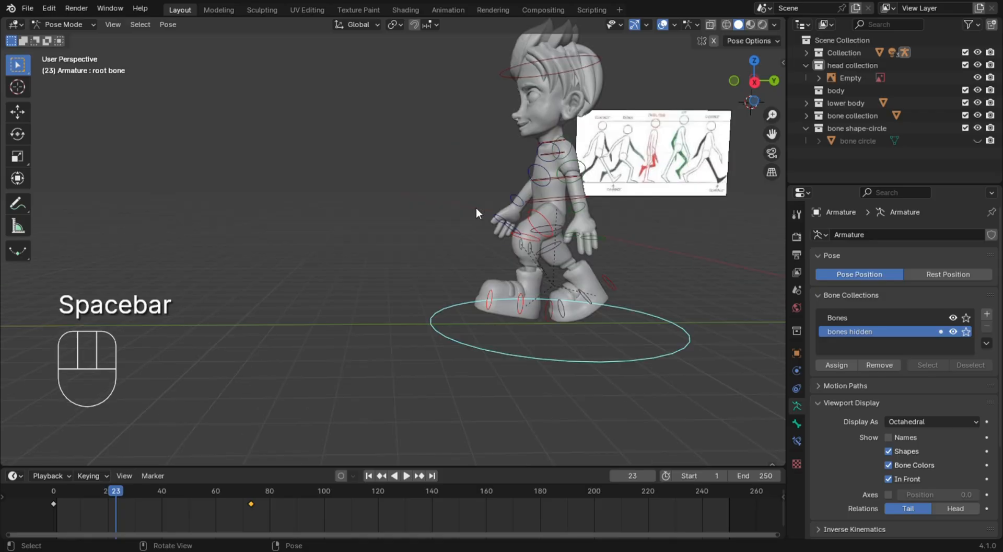
{"action": "left_click", "coordinate": [320, 308]}
{"action": "key", "text": "a"}
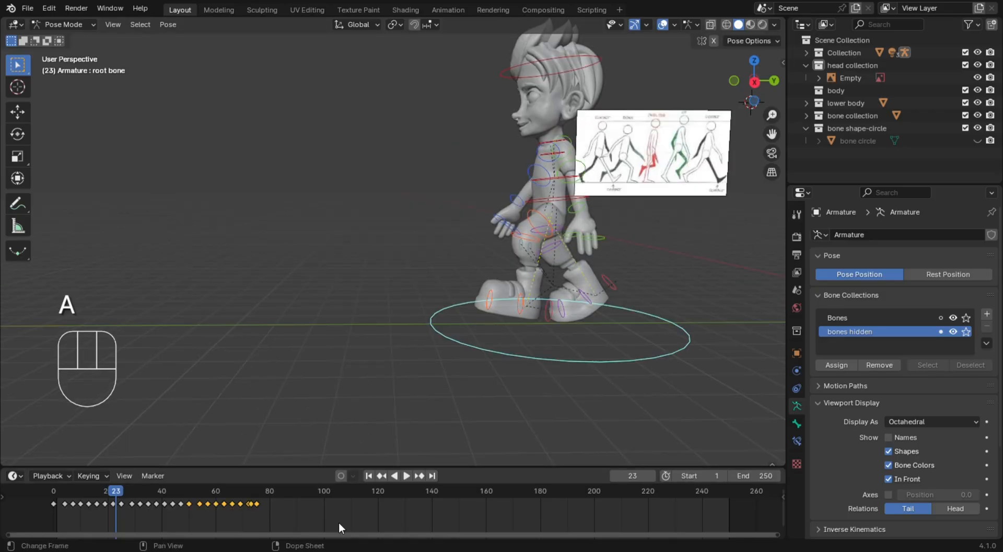
{"action": "left_click_drag", "start_coordinate": [339, 523], "coordinate": [18, 484]}
{"action": "left_click", "coordinate": [53, 486]}
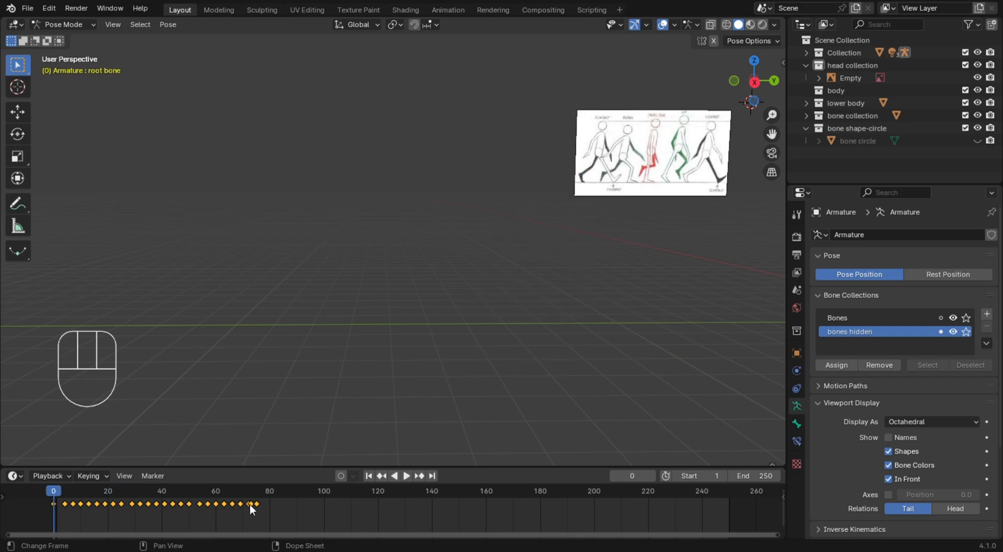
{"action": "key", "text": "s"}
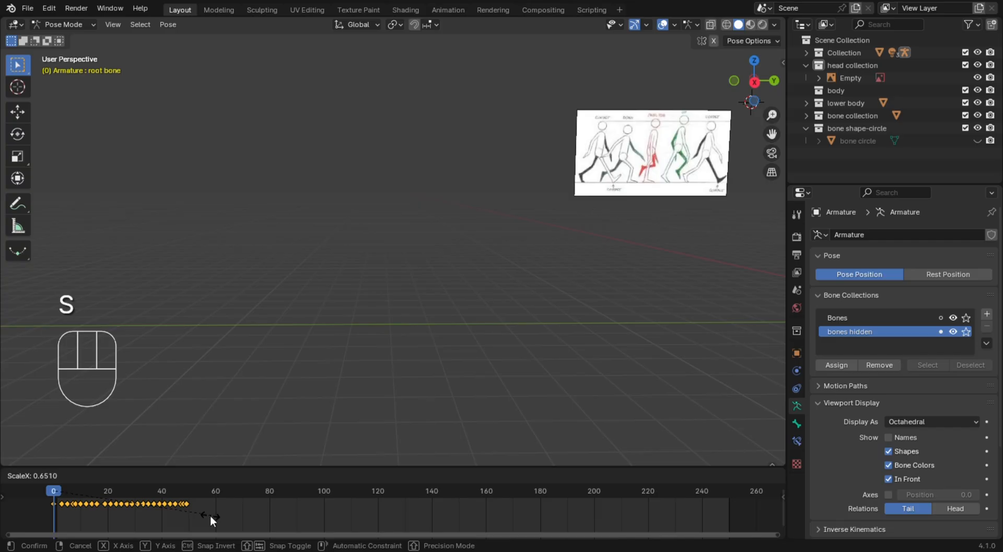
{"action": "right_click", "coordinate": [211, 518]}
Switch to the right orthographic view with the whole character and the walk reference image in sight
{"action": "scroll", "coordinate": [533, 338], "scroll_direction": "down", "scroll_amount": 3}
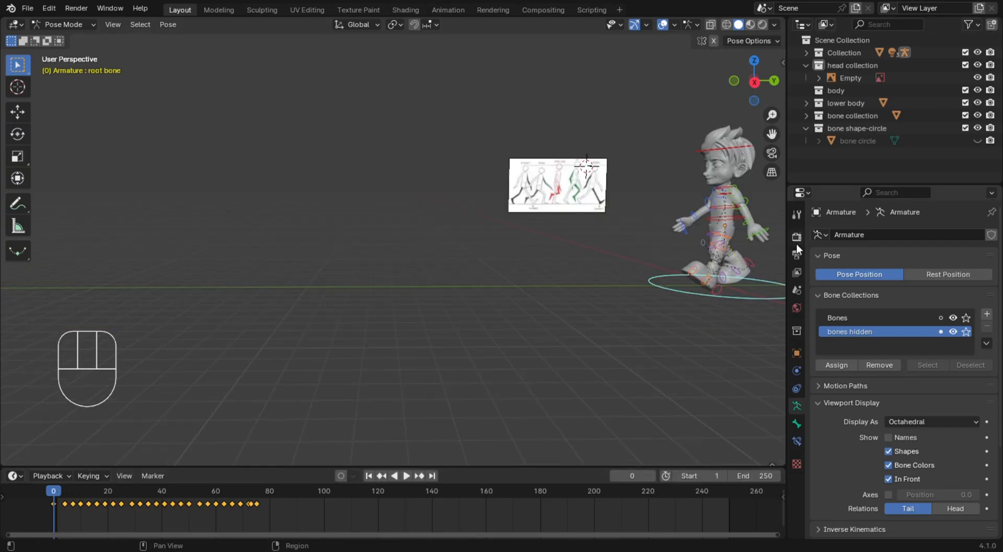
{"action": "key", "text": "KP_1"}
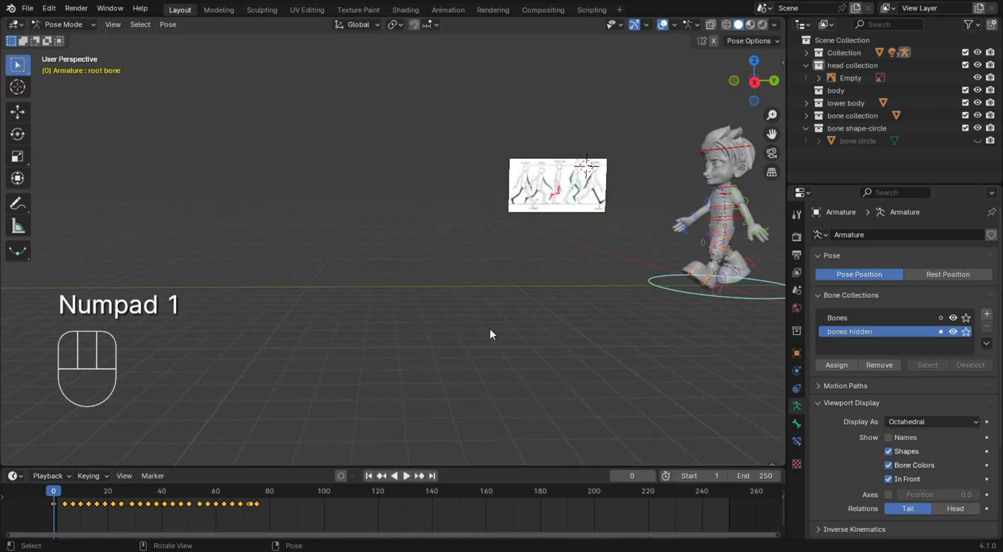
{"action": "key", "text": "KP_1"}
{"action": "key", "text": "KP_3"}
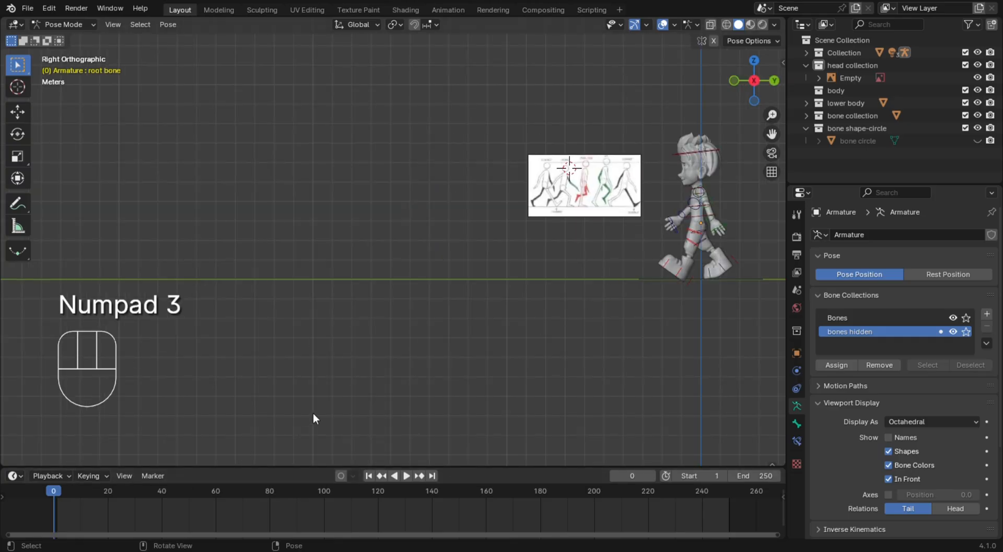
Play the walk from frame 0 in the right orthographic view to check its speed, stopping at frame 25
{"action": "key", "text": "space"}
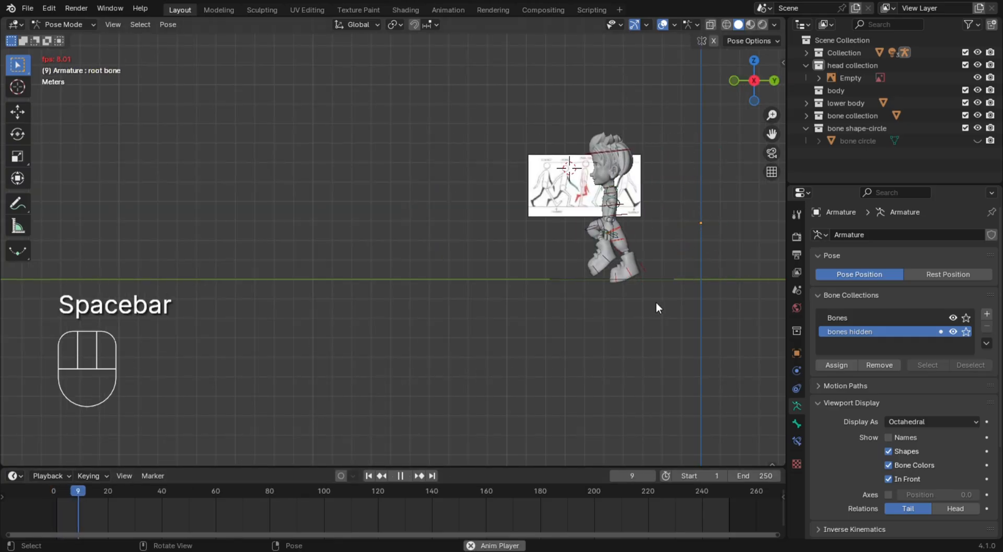
{"action": "key", "text": "space"}
{"action": "key", "text": "space"}
{"action": "key", "text": "space"}
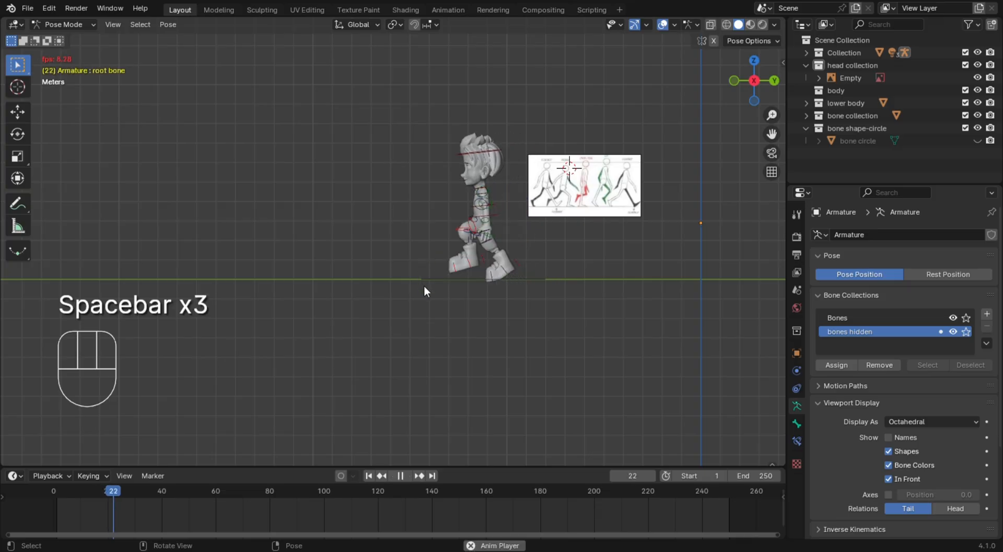
Switch from Pose Mode to Object Mode and hide the walk reference image
{"action": "middle_click_drag", "start_coordinate": [332, 218], "coordinate": [587, 249]}
{"action": "left_click", "coordinate": [430, 191]}
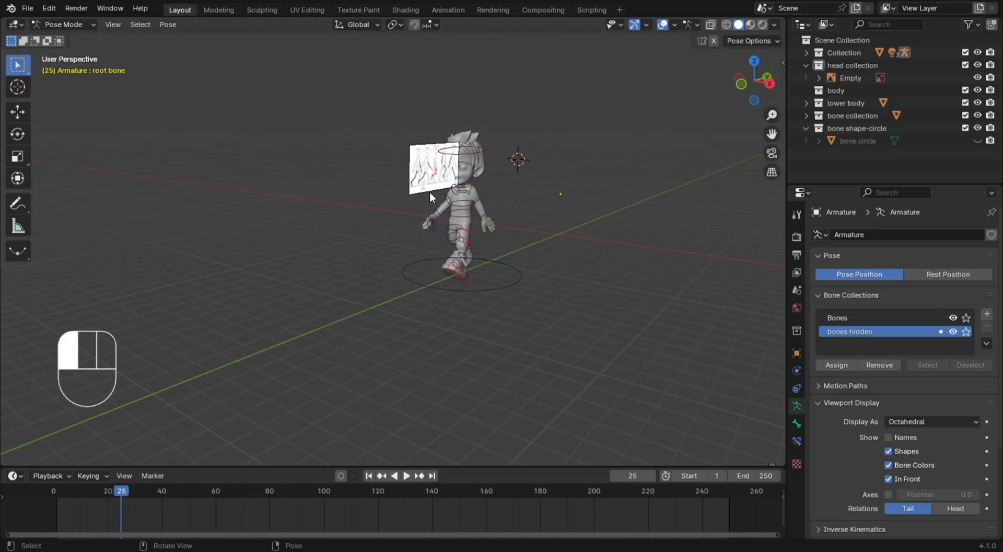
{"action": "left_click", "coordinate": [403, 185]}
{"action": "left_click", "coordinate": [423, 177]}
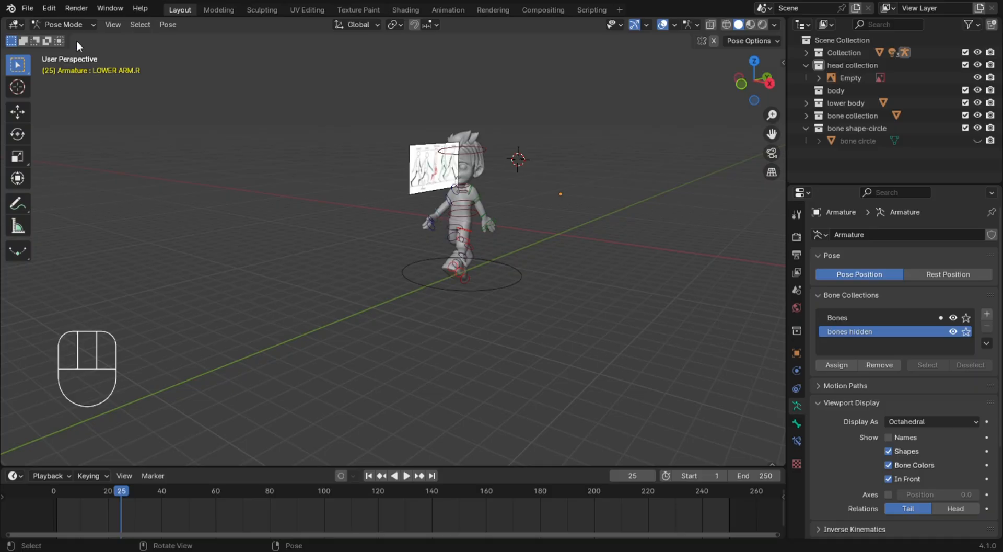
{"action": "left_click", "coordinate": [70, 27]}
{"action": "left_click", "coordinate": [74, 37]}
{"action": "left_click", "coordinate": [425, 174]}
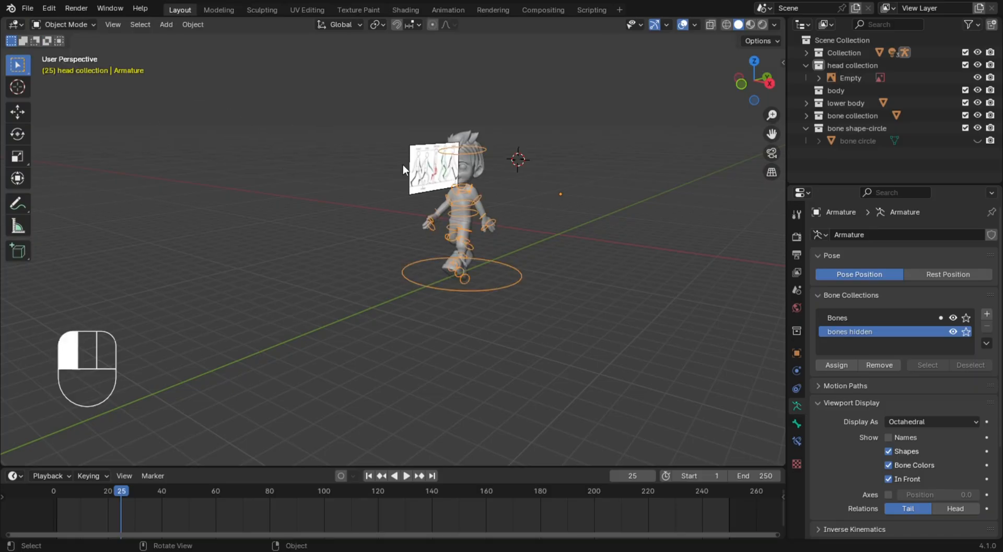
{"action": "key", "text": "h"}
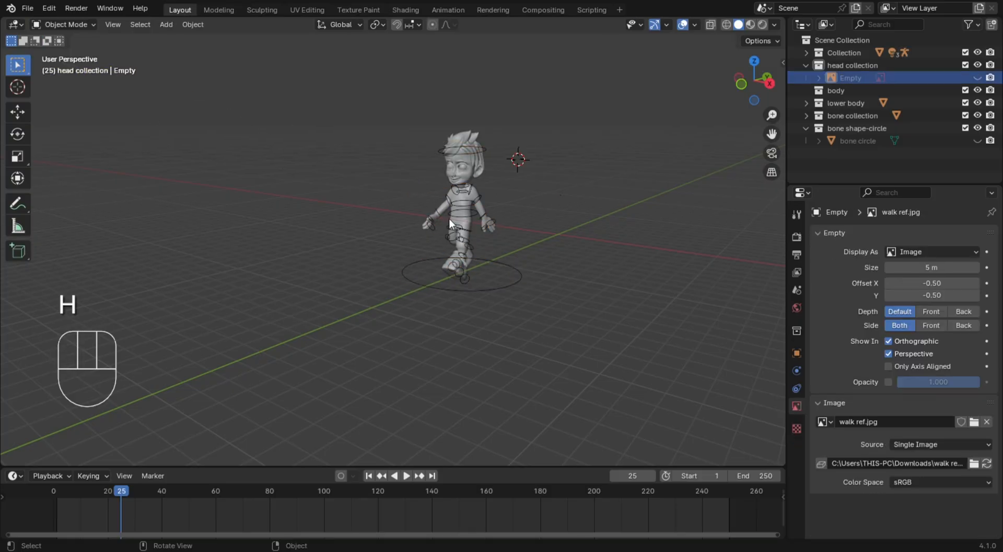
Return the armature to Pose Mode and hide its "bones hidden" bone collection
{"action": "middle_click_drag", "start_coordinate": [450, 218], "coordinate": [518, 187]}
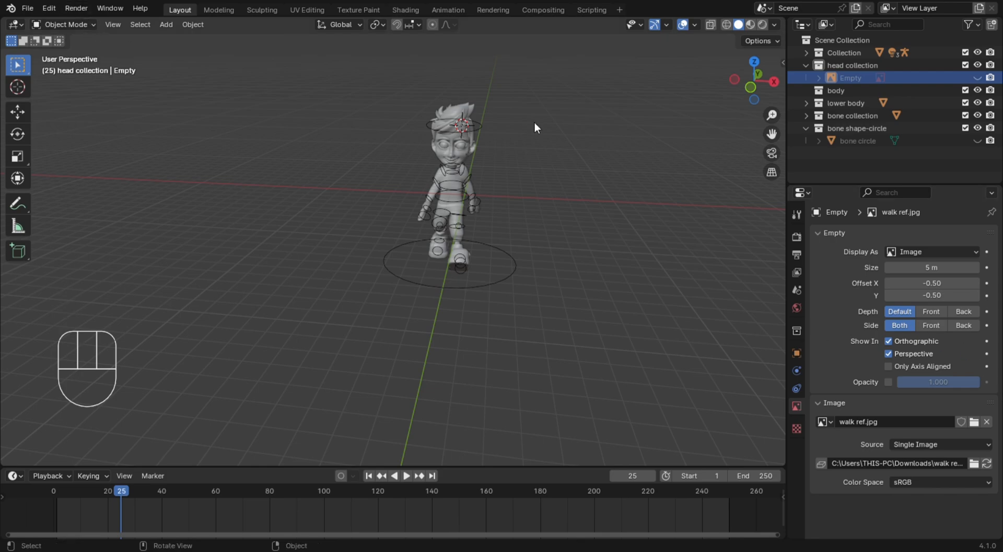
{"action": "left_click", "coordinate": [459, 215]}
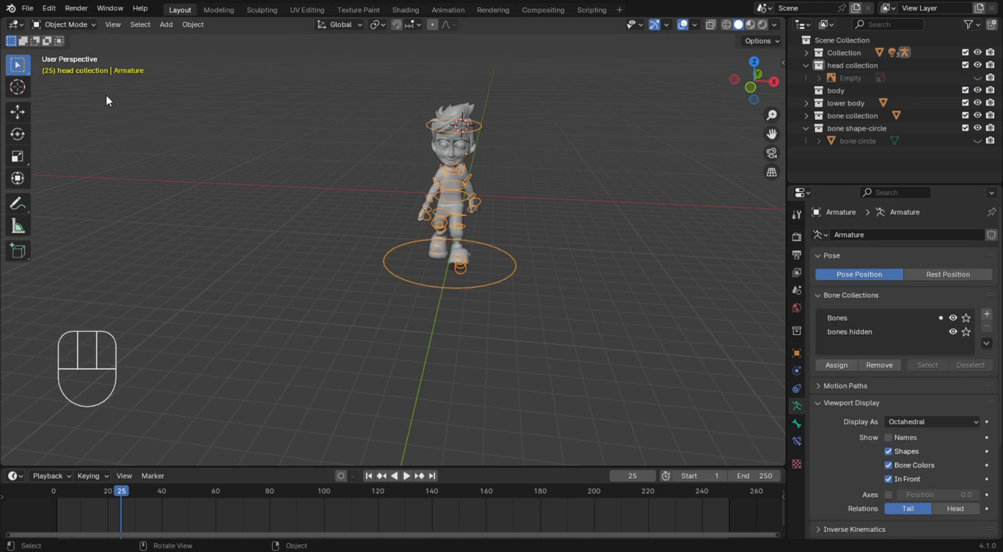
{"action": "left_click", "coordinate": [68, 25]}
{"action": "left_click", "coordinate": [73, 66]}
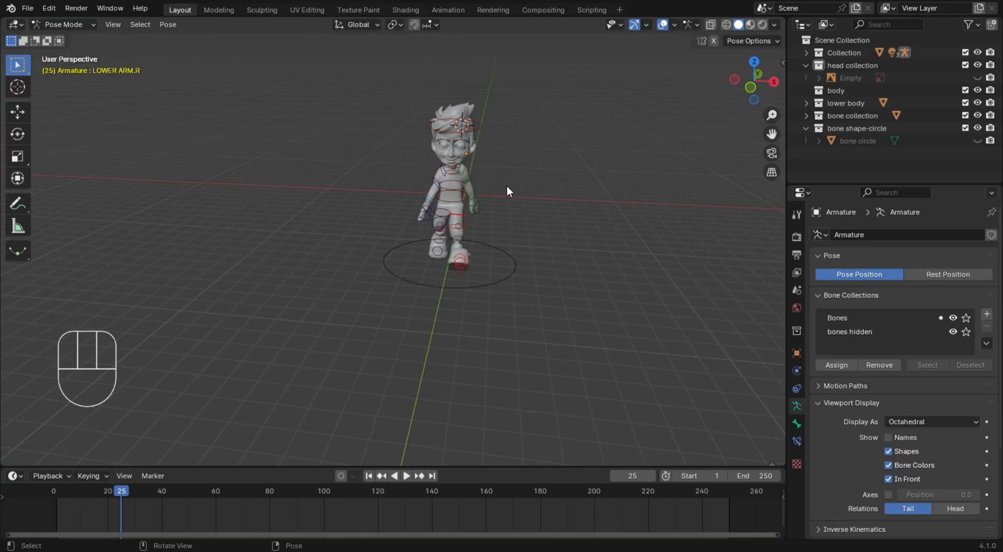
{"action": "middle_click_drag", "start_coordinate": [508, 188], "coordinate": [616, 241]}
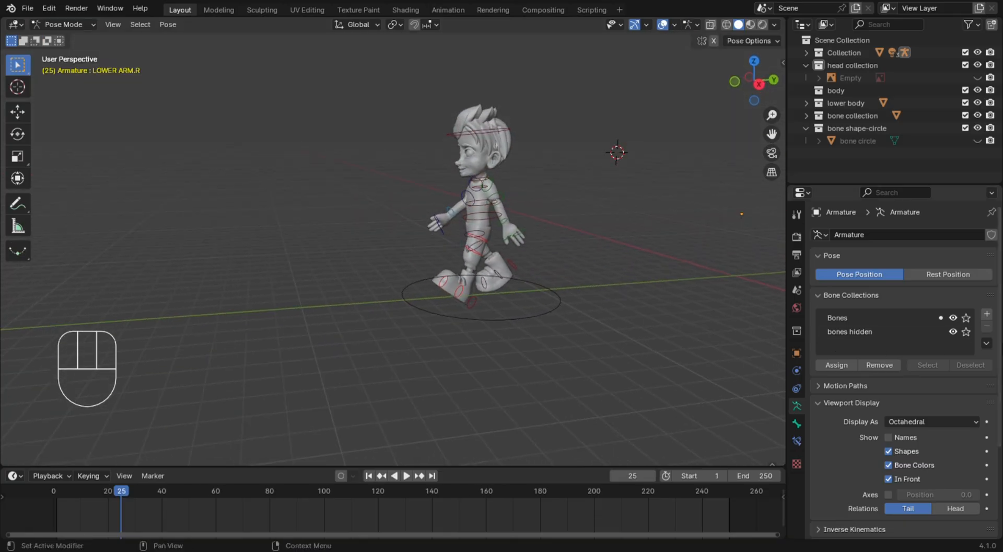
{"action": "left_click", "coordinate": [953, 332]}
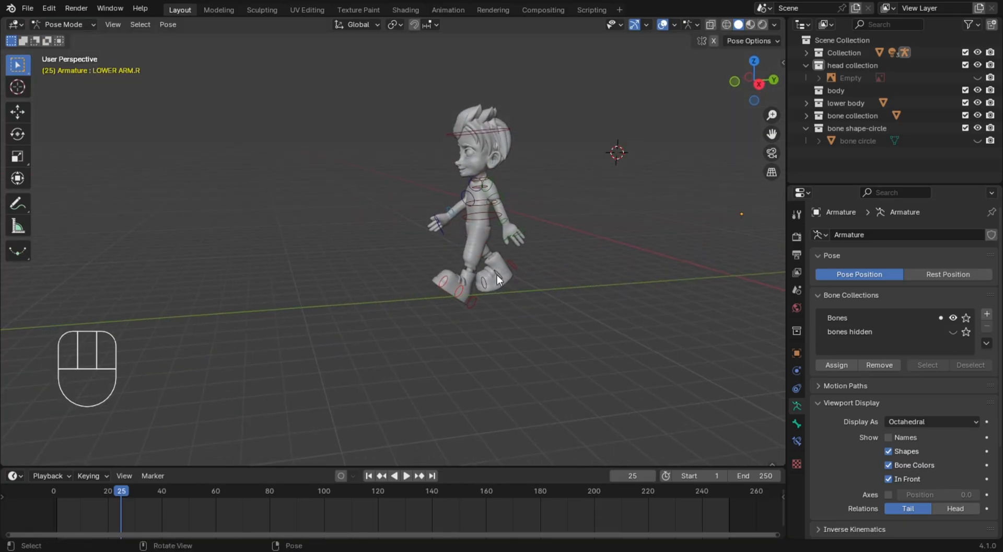
Scrub the walk in the right orthographic view to frame 61 and back to frame 53, and hide the "Bones" collection
{"action": "key", "text": "KP_1"}
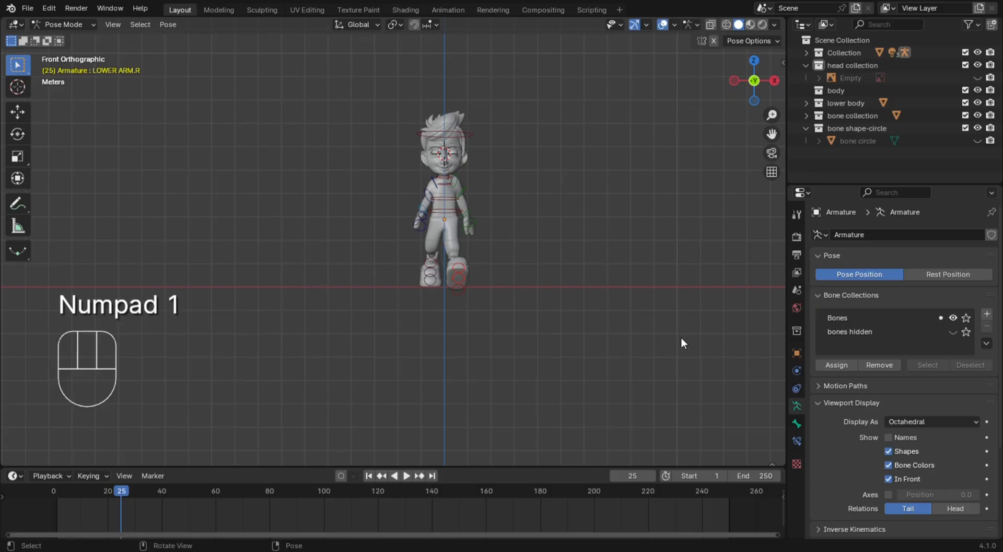
{"action": "key", "text": "KP_3"}
{"action": "left_click_drag", "start_coordinate": [80, 496], "coordinate": [219, 500]}
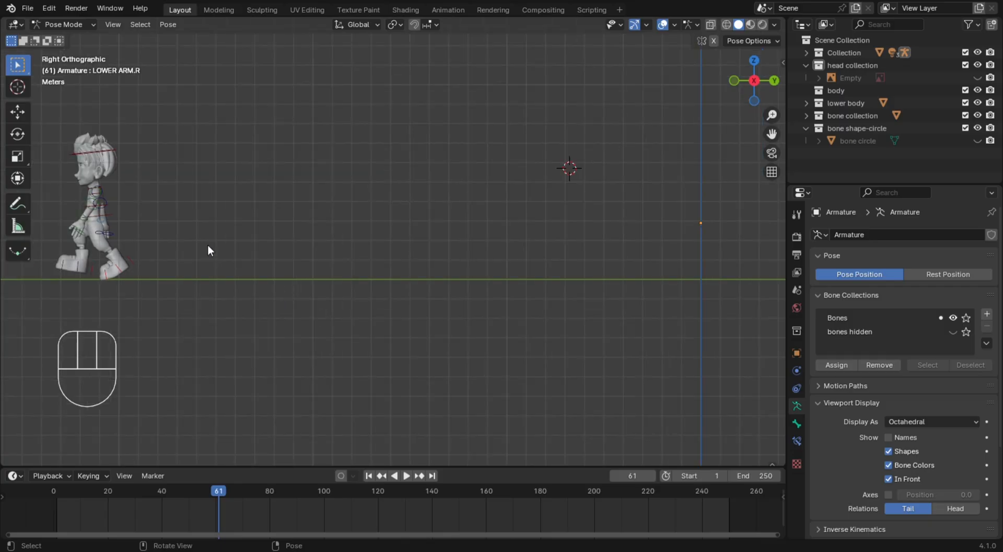
{"action": "scroll", "coordinate": [204, 249], "scroll_direction": "down", "scroll_amount": 1}
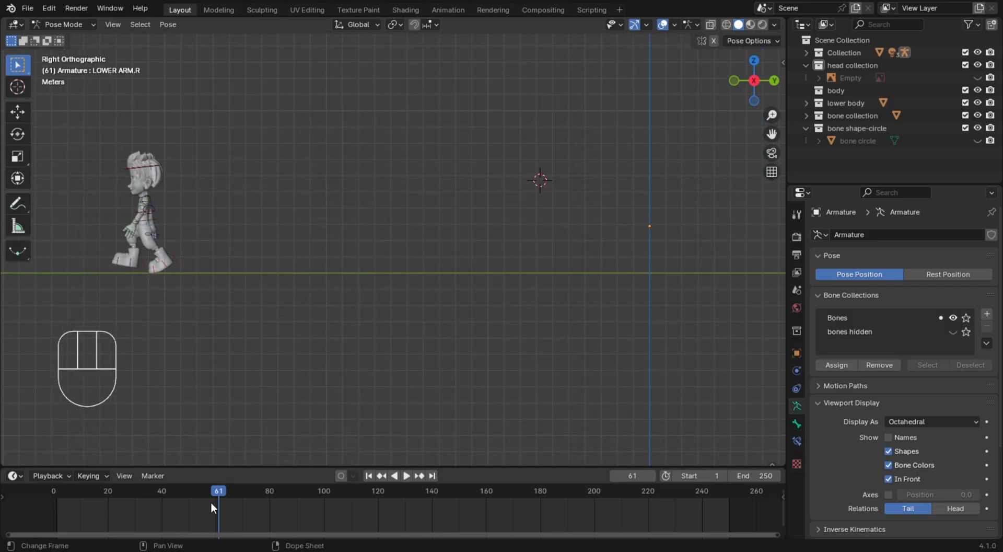
{"action": "left_click_drag", "start_coordinate": [222, 492], "coordinate": [197, 527]}
{"action": "left_click", "coordinate": [953, 318]}
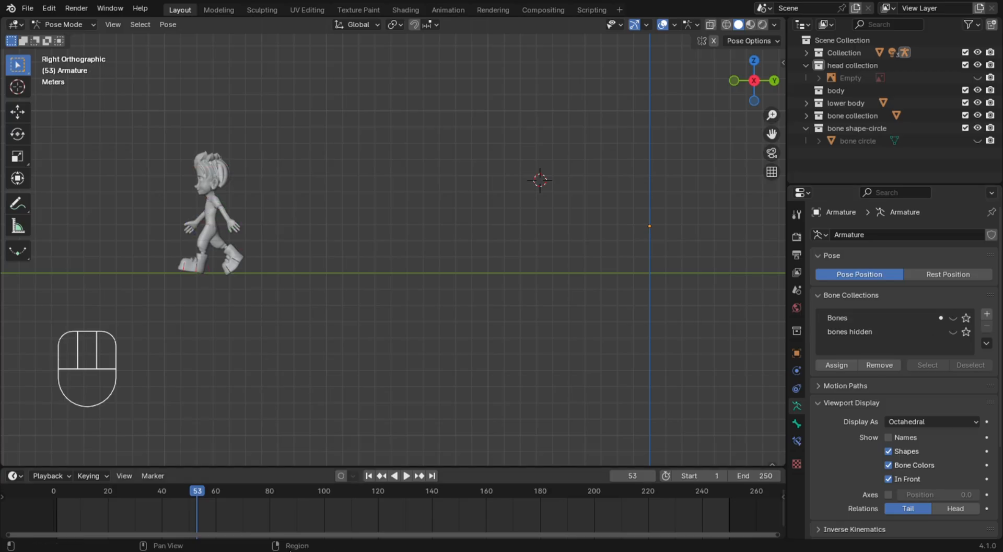
Scrub through the walk, return to frame 0 and play it without visible bones, stopping at frame 59
{"action": "left_click_drag", "start_coordinate": [55, 490], "coordinate": [183, 540]}
{"action": "left_click_drag", "start_coordinate": [59, 547], "coordinate": [37, 547]}
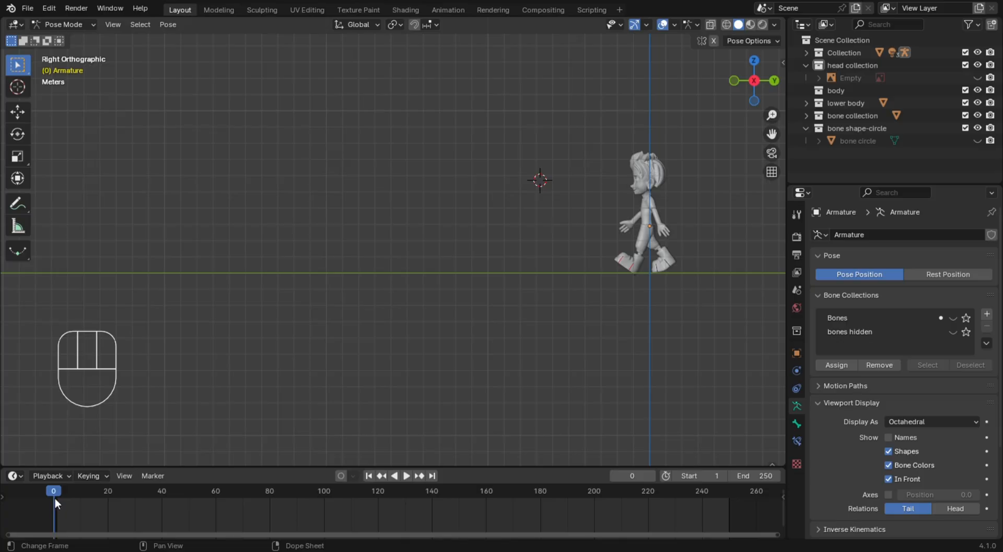
{"action": "key", "text": "space"}
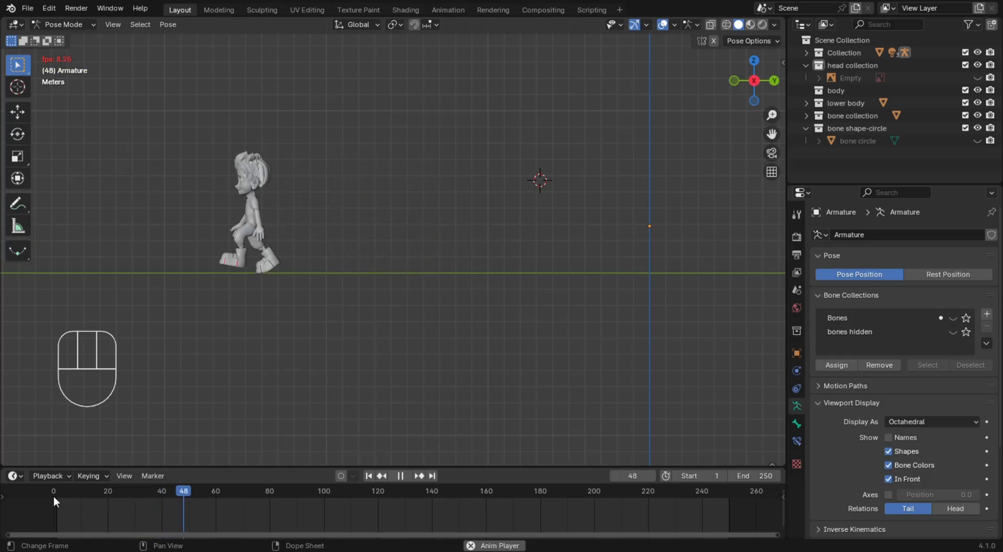
{"action": "key", "text": "space"}
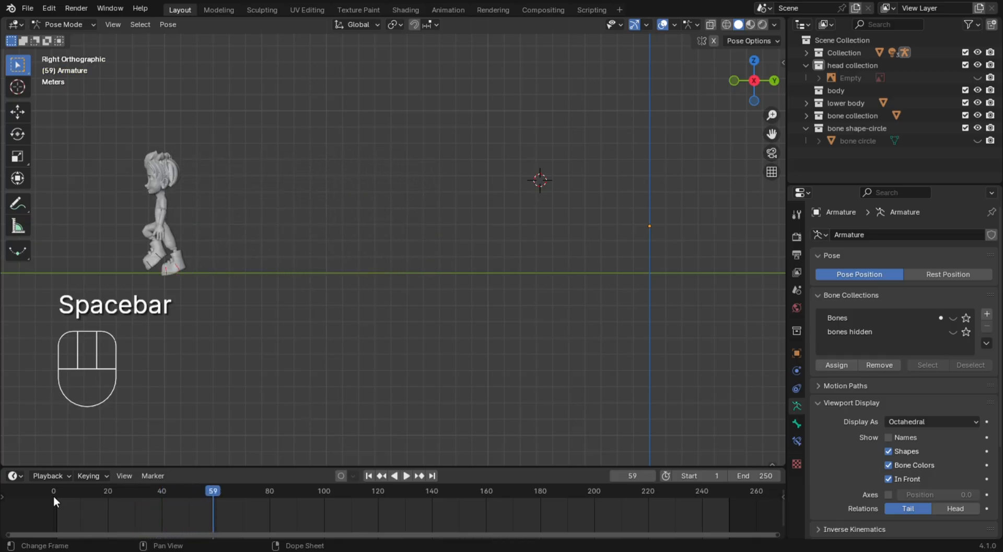